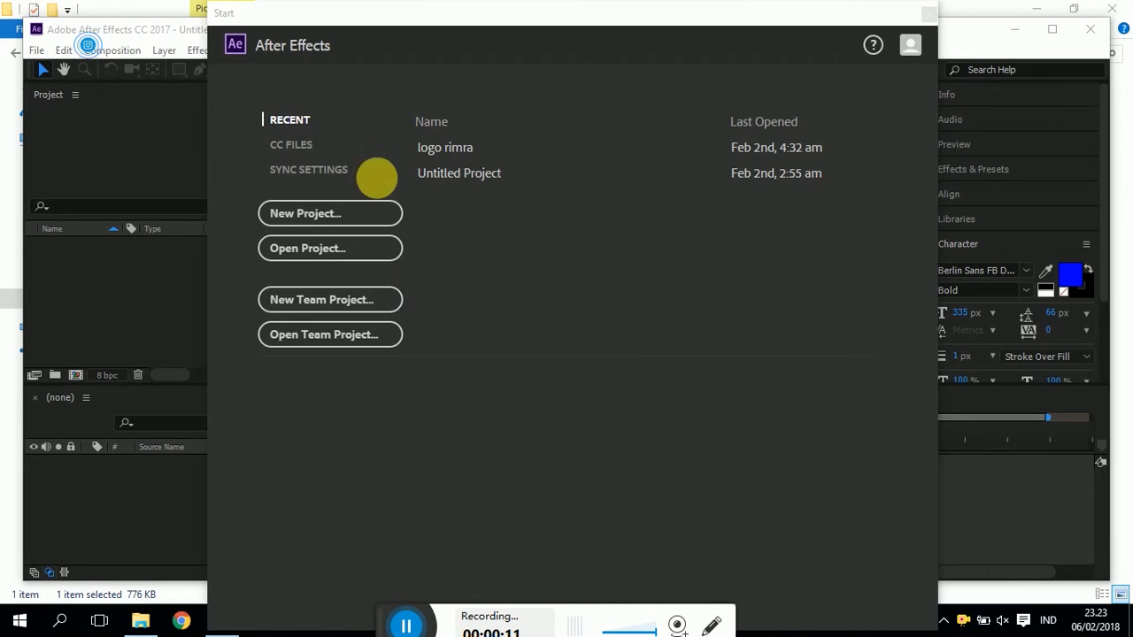
Start a new project and create composition Comp 1 with the HDV/HDTV 720 29.97 preset, 1280 x 720 px
click(291, 215)
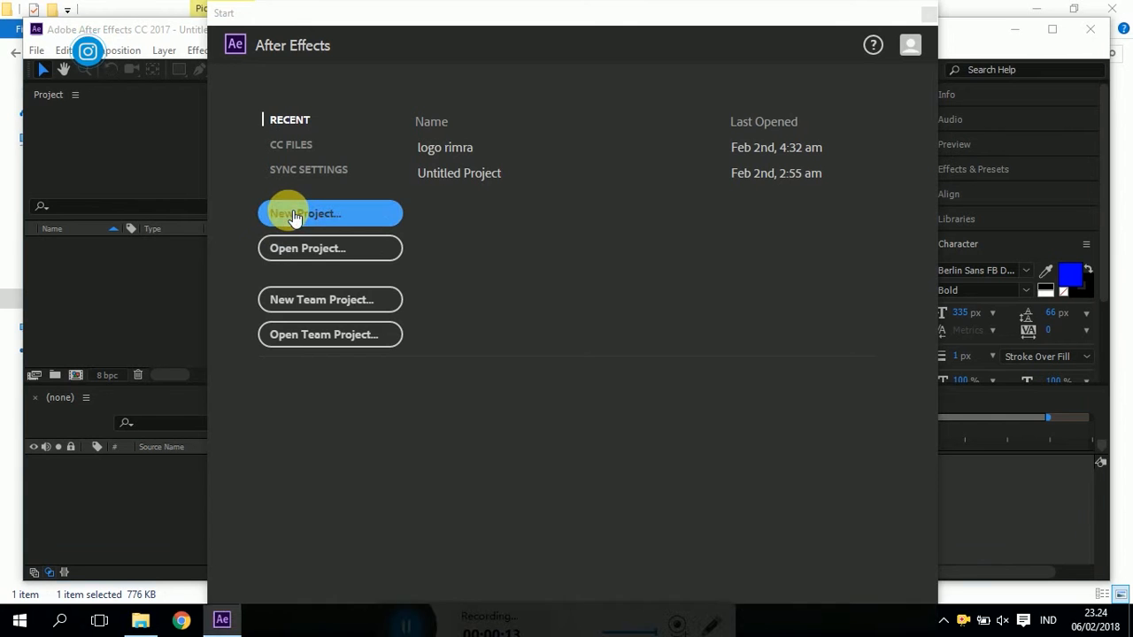
click(111, 51)
click(122, 69)
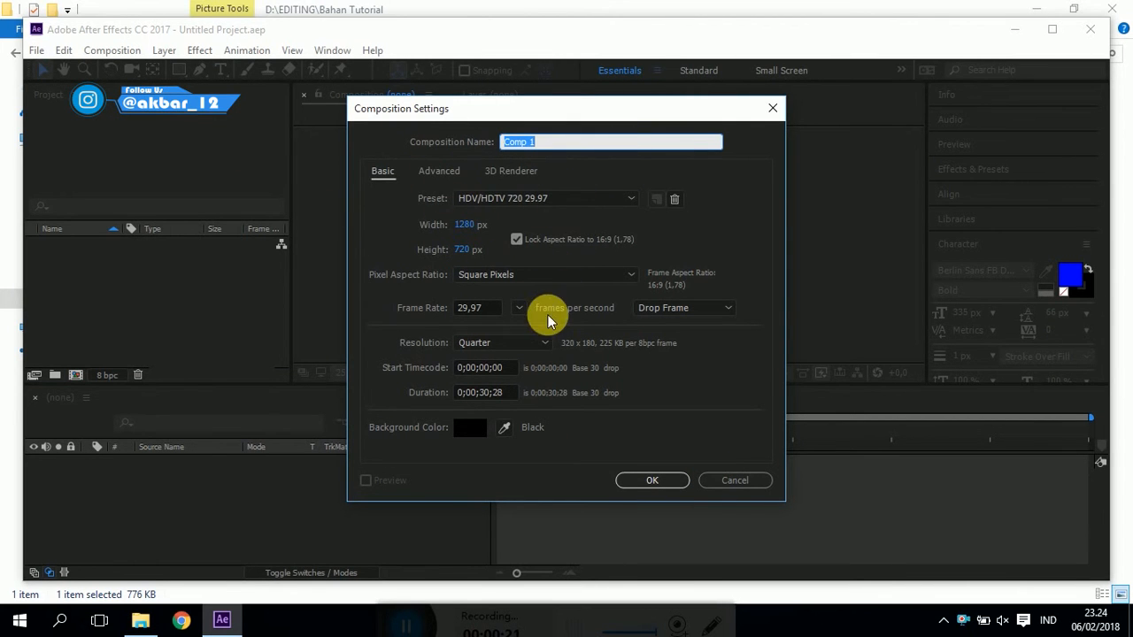
click(630, 482)
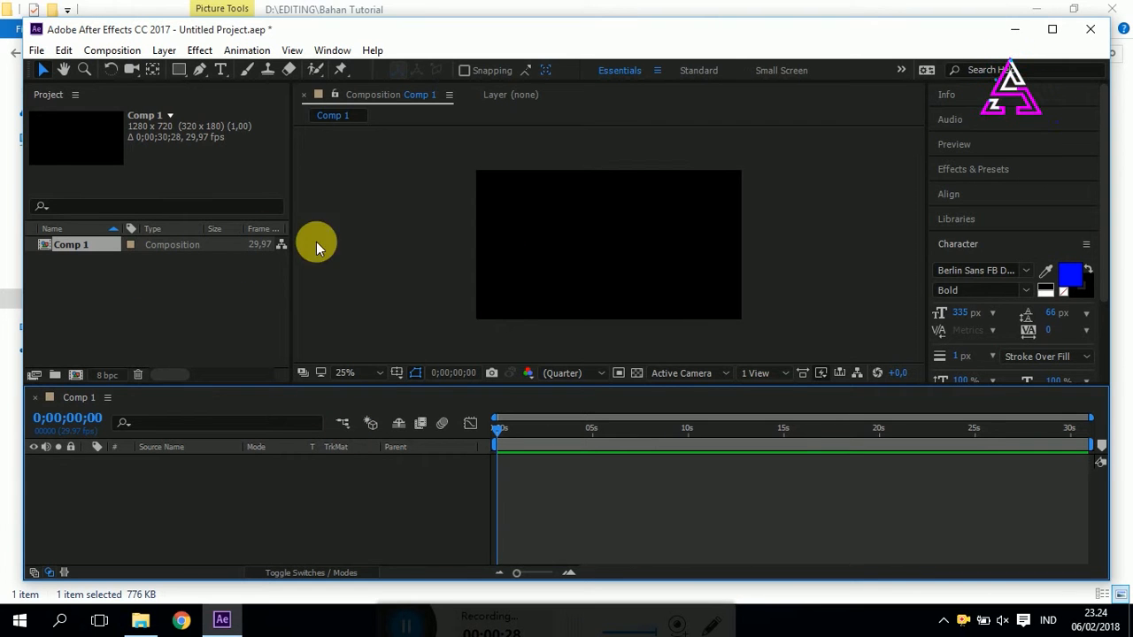
Bring the logo PNG from the Bahan Tutorial folder in File Explorer into Comp 1 as a layer in After Effects
click(1058, 32)
click(140, 621)
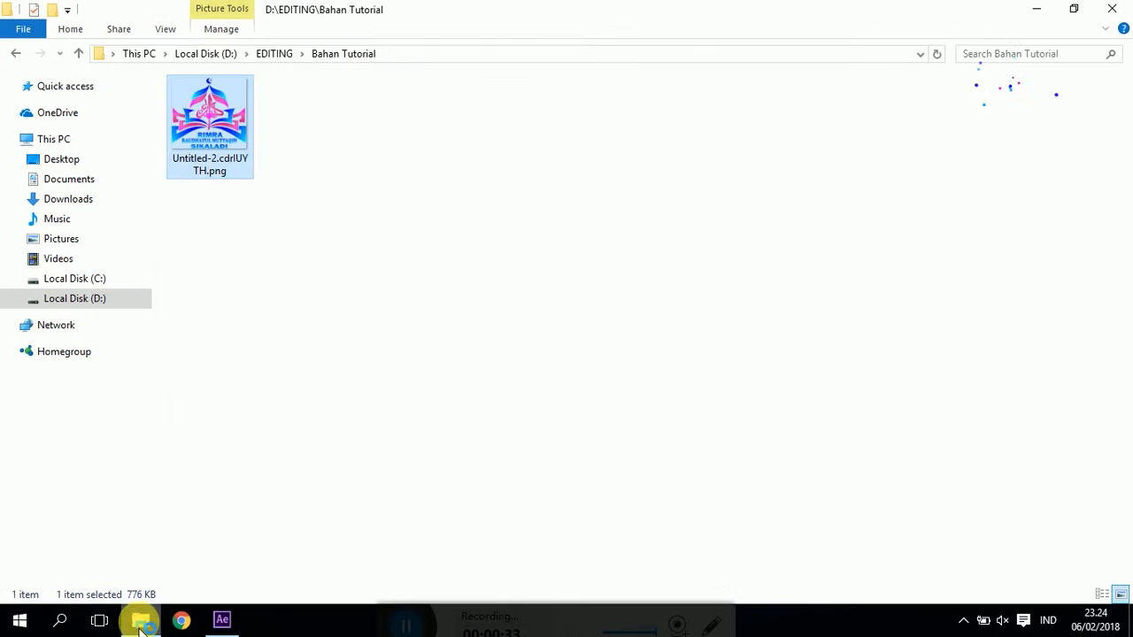
drag(206, 183, 550, 300)
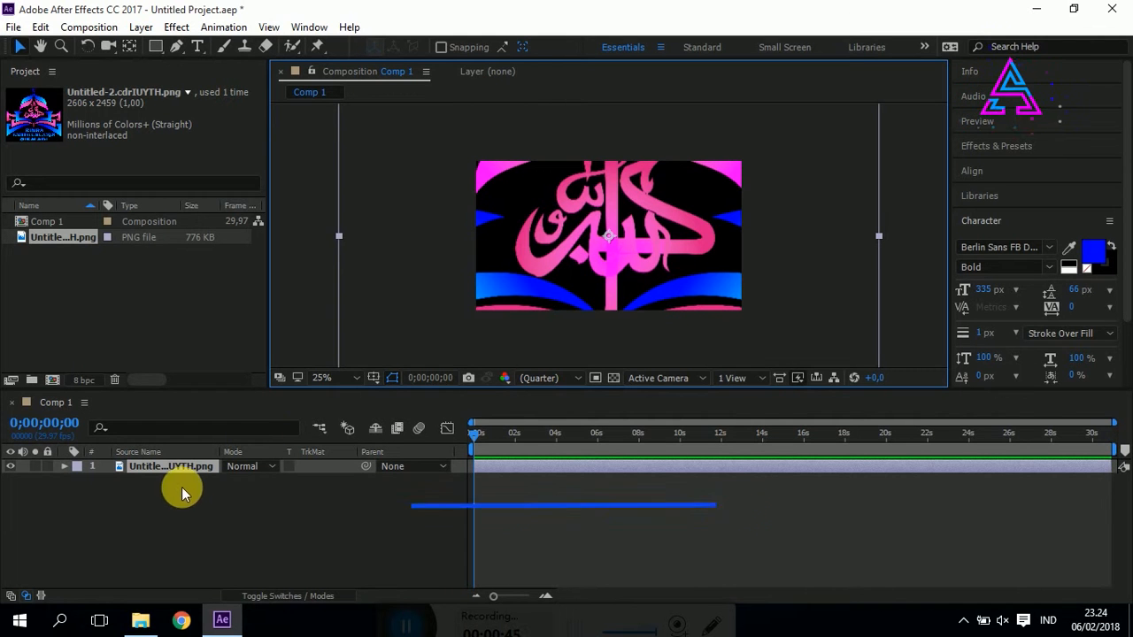
Scale the logo layer down to 28% so that it fits inside the composition frame, and collapse its properties
click(184, 464)
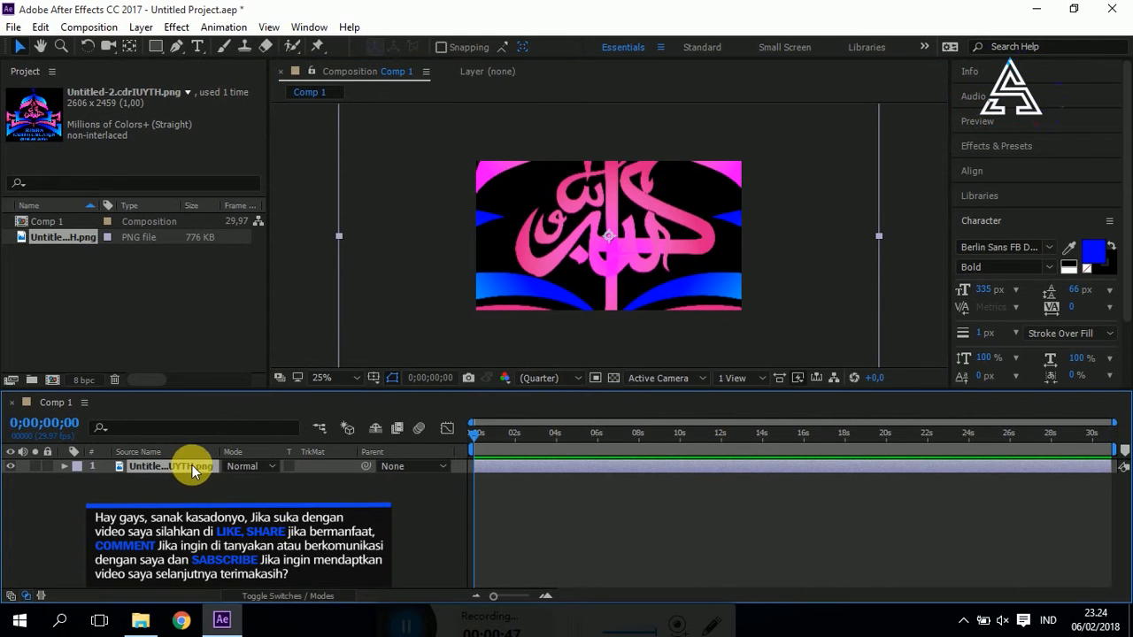
key(s)
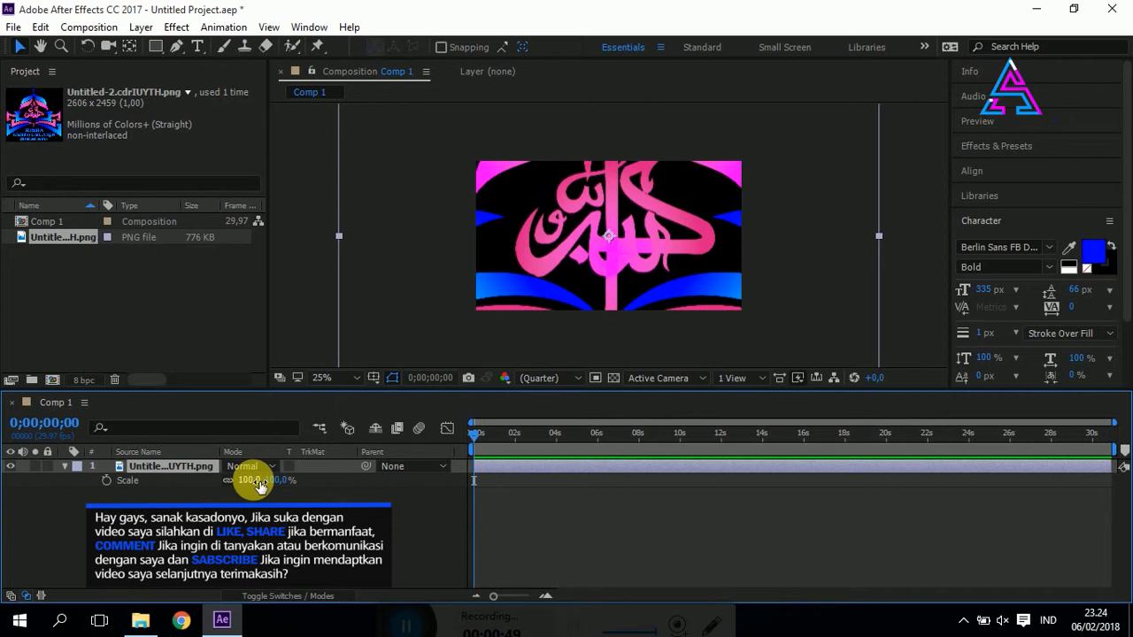
drag(258, 484, 209, 493)
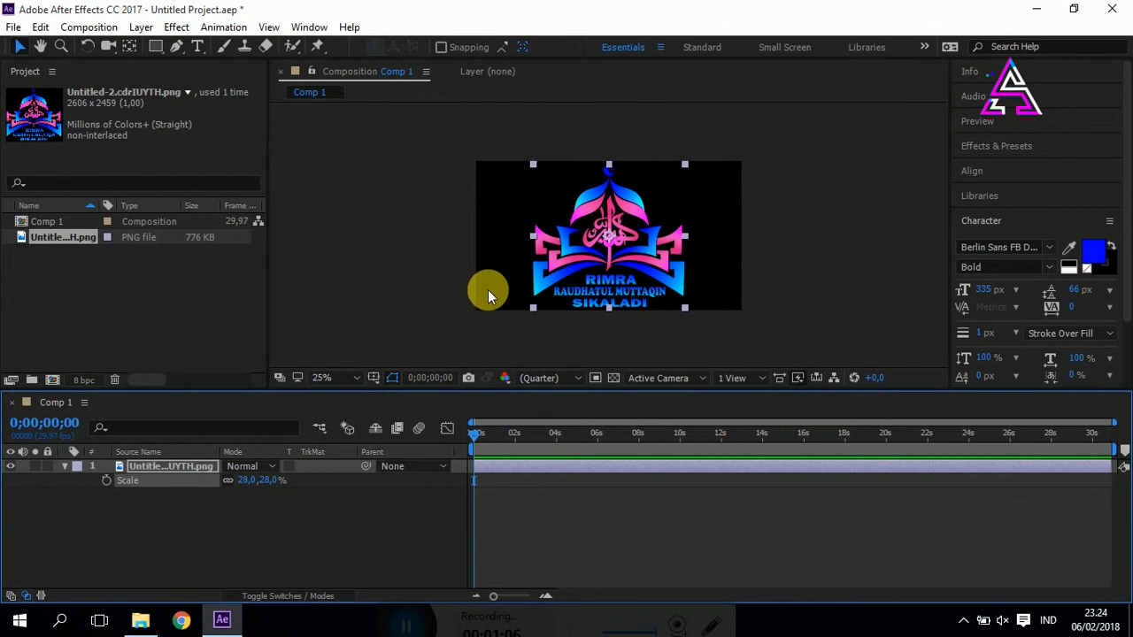
click(680, 140)
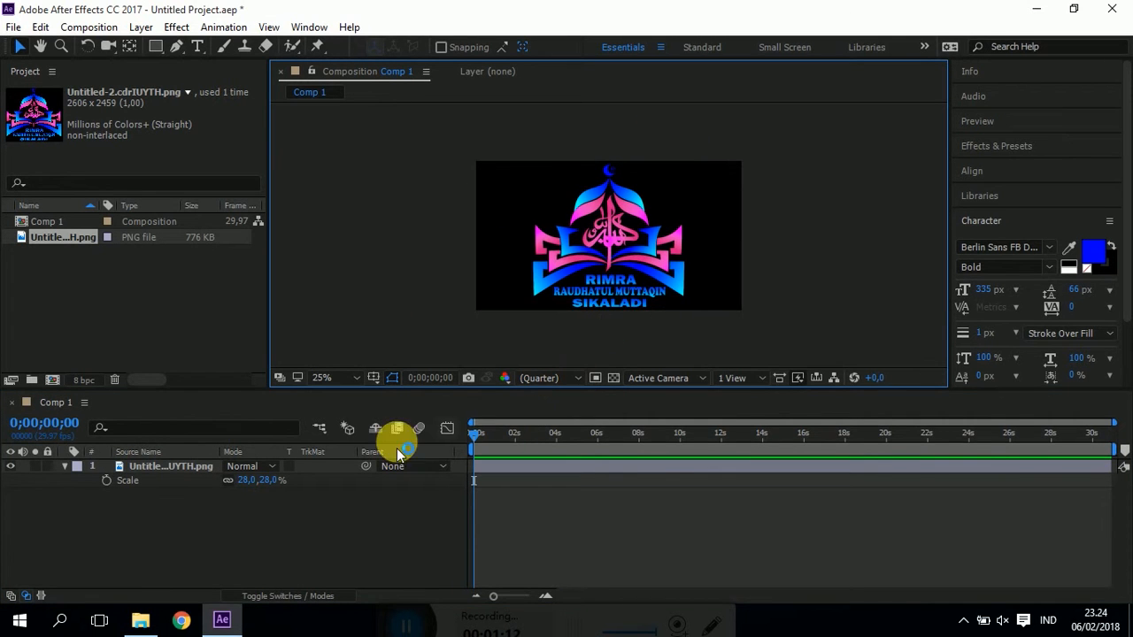
click(67, 472)
click(63, 468)
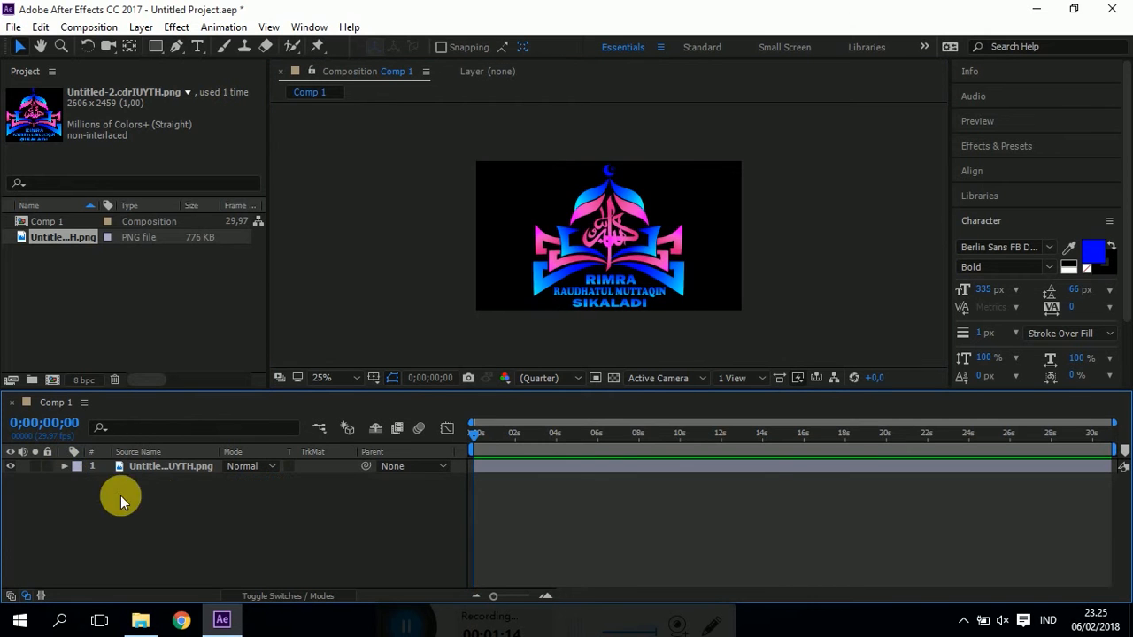
Keyframe the logo's scale from 0% at 0;00;00;00 to 28% at 0;00;01;03 and preview the animation
click(155, 467)
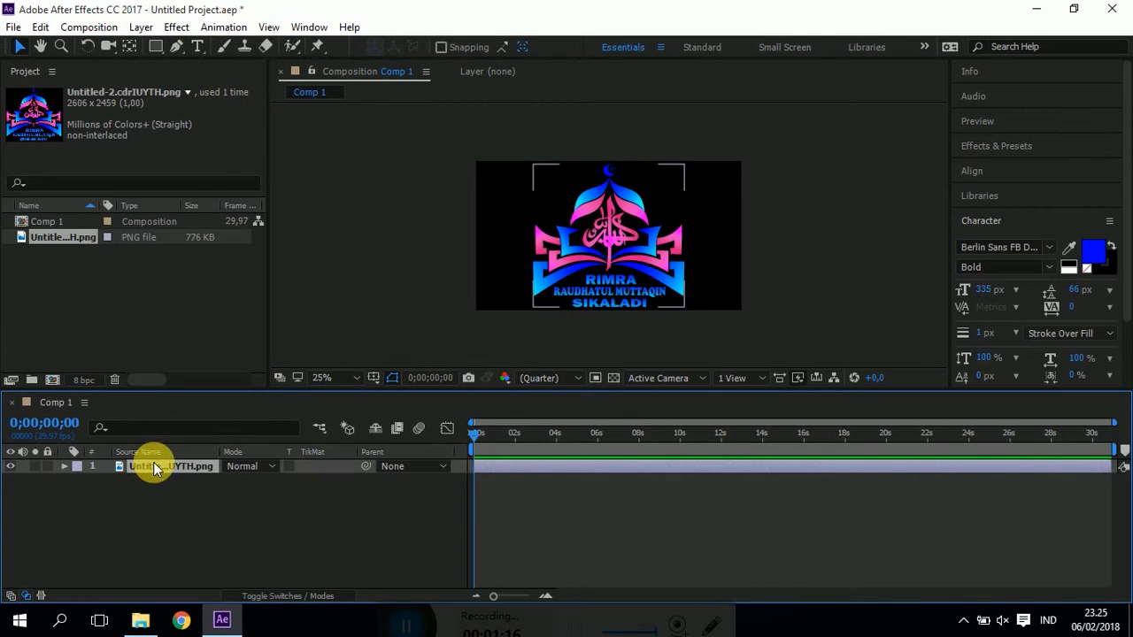
key(s)
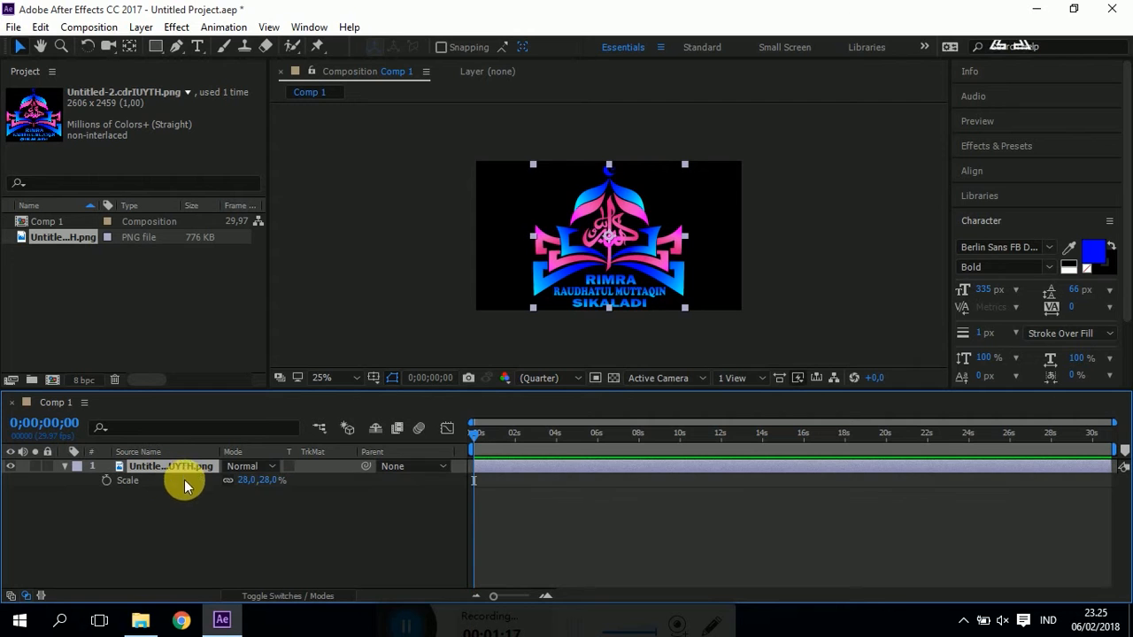
drag(474, 434, 494, 433)
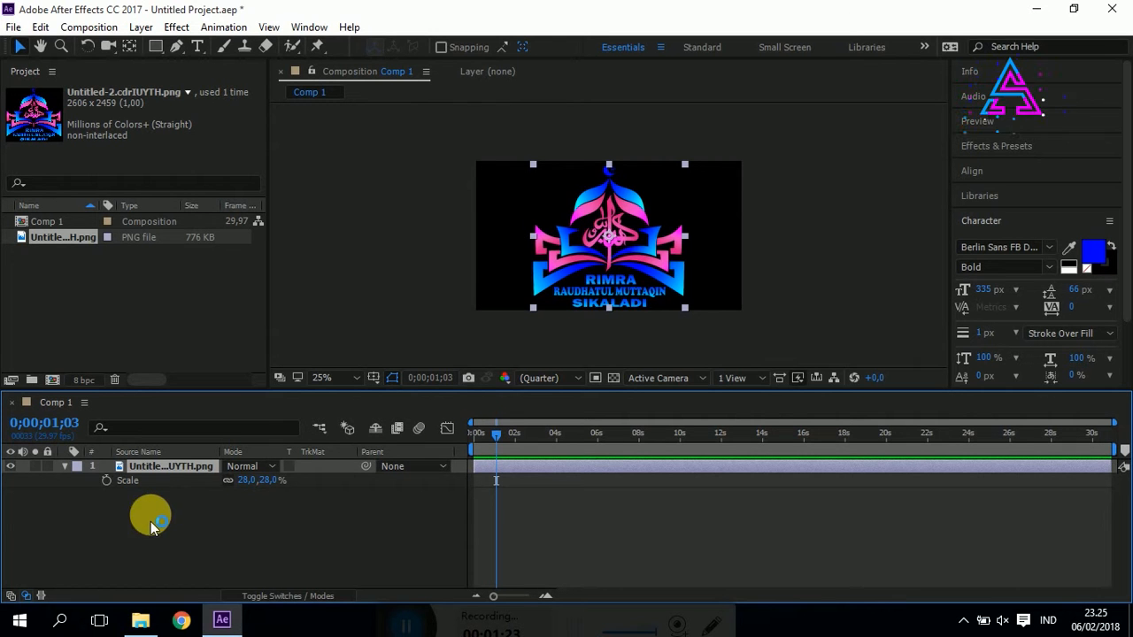
click(105, 482)
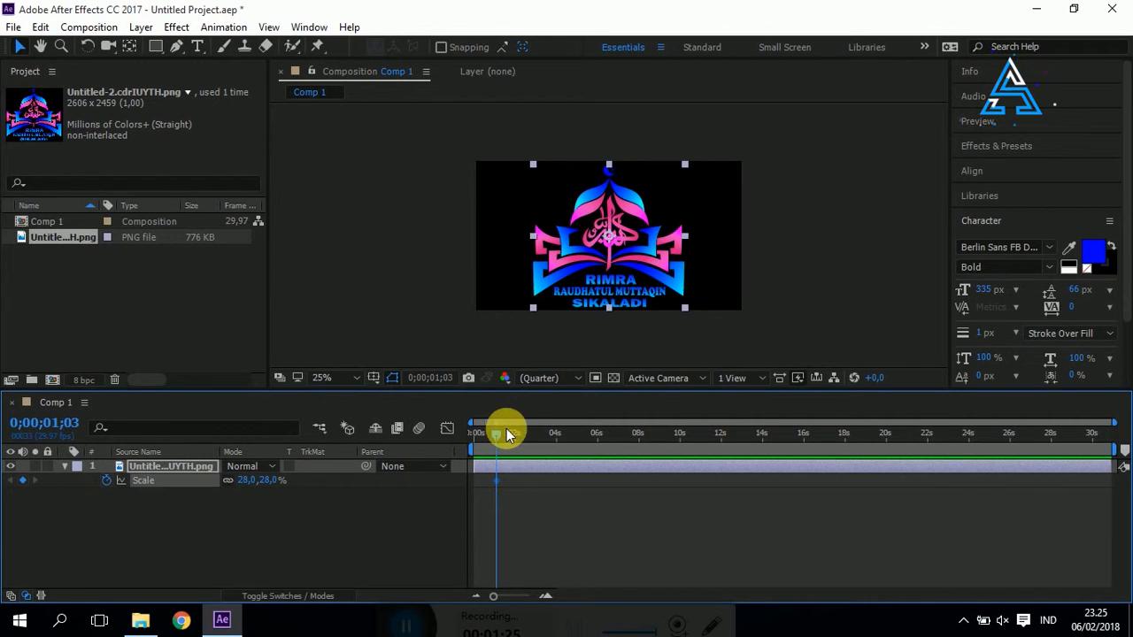
drag(496, 438, 470, 455)
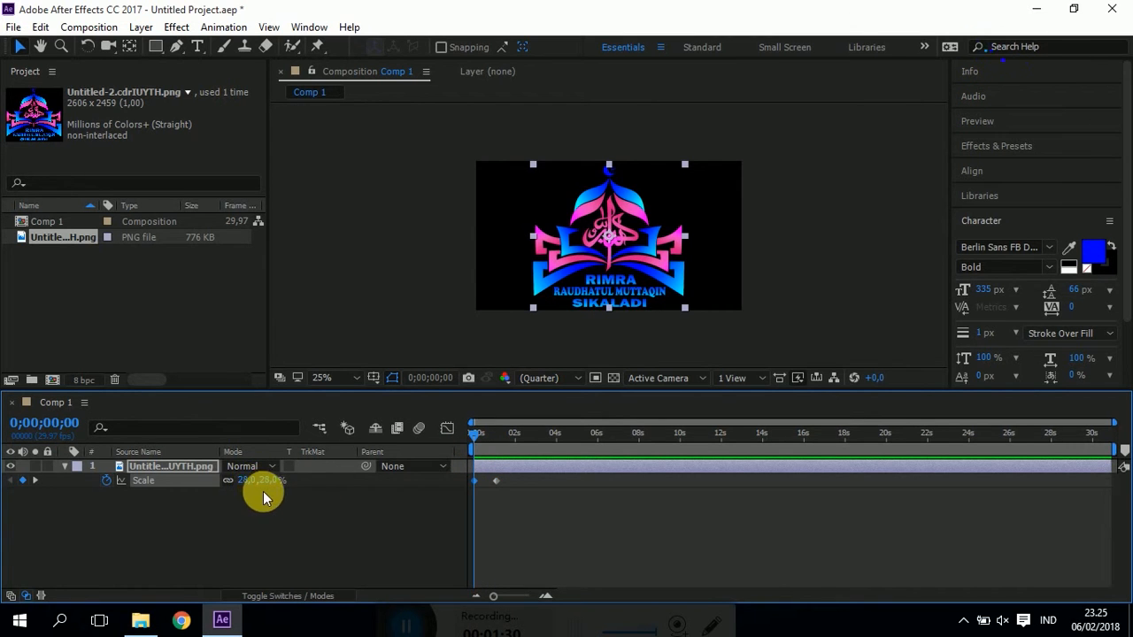
key(Return)
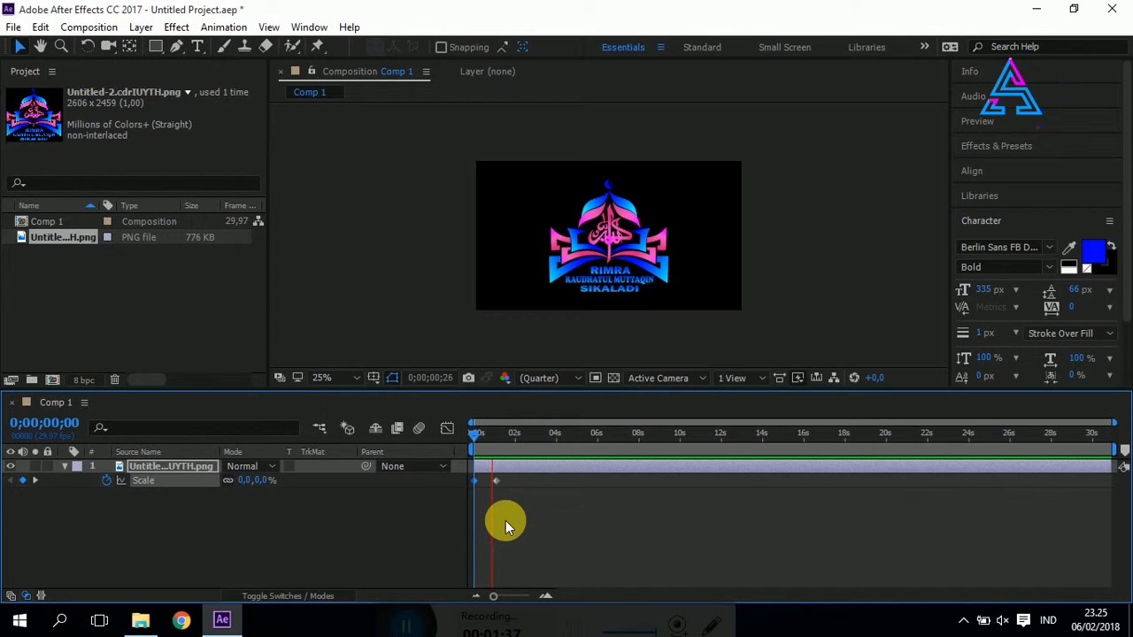
key(space)
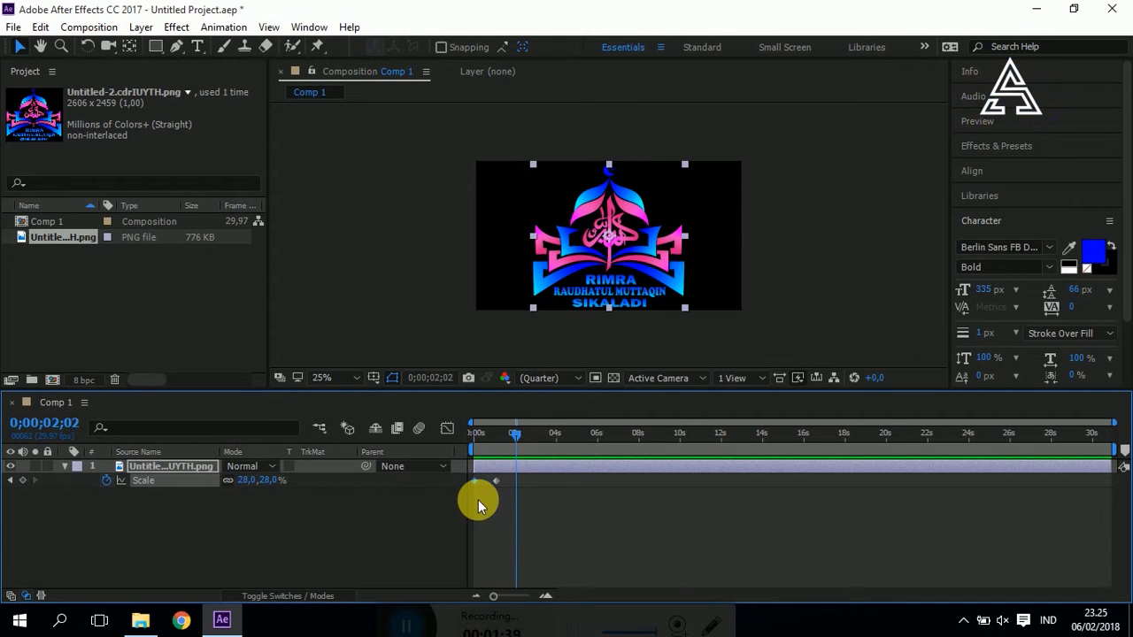
Apply Easy Ease to both scale keyframes of the logo layer
mouse_move(498, 497)
mouse_down()
mouse_move(498, 478)
mouse_move(475, 476)
mouse_move(481, 488)
mouse_up()
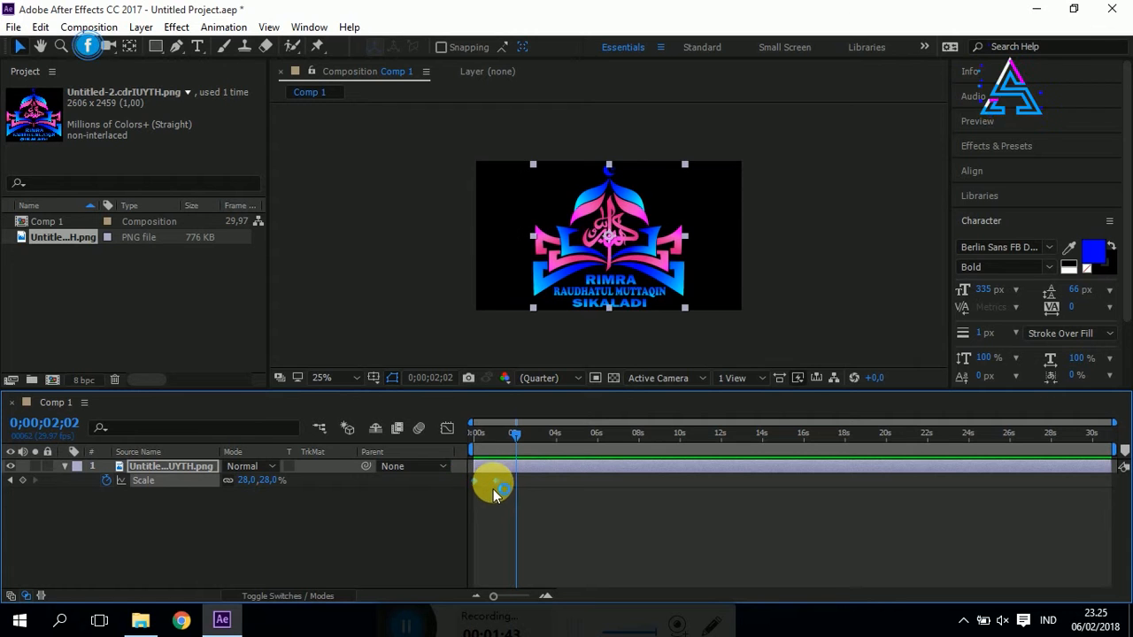
right_click(495, 488)
mouse_move(522, 472)
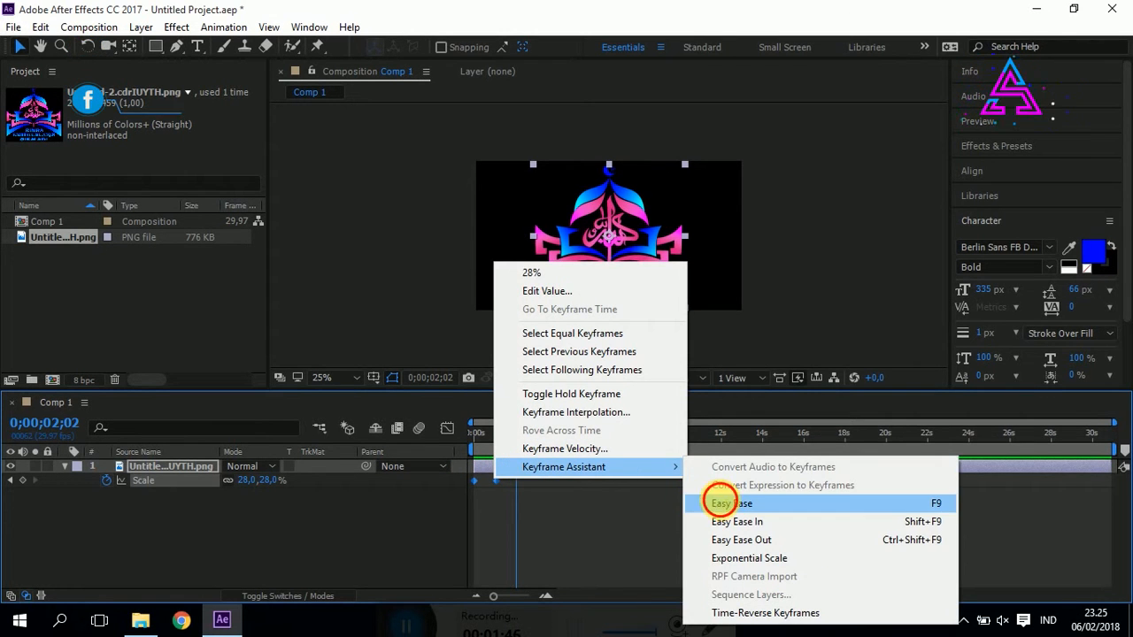
click(721, 503)
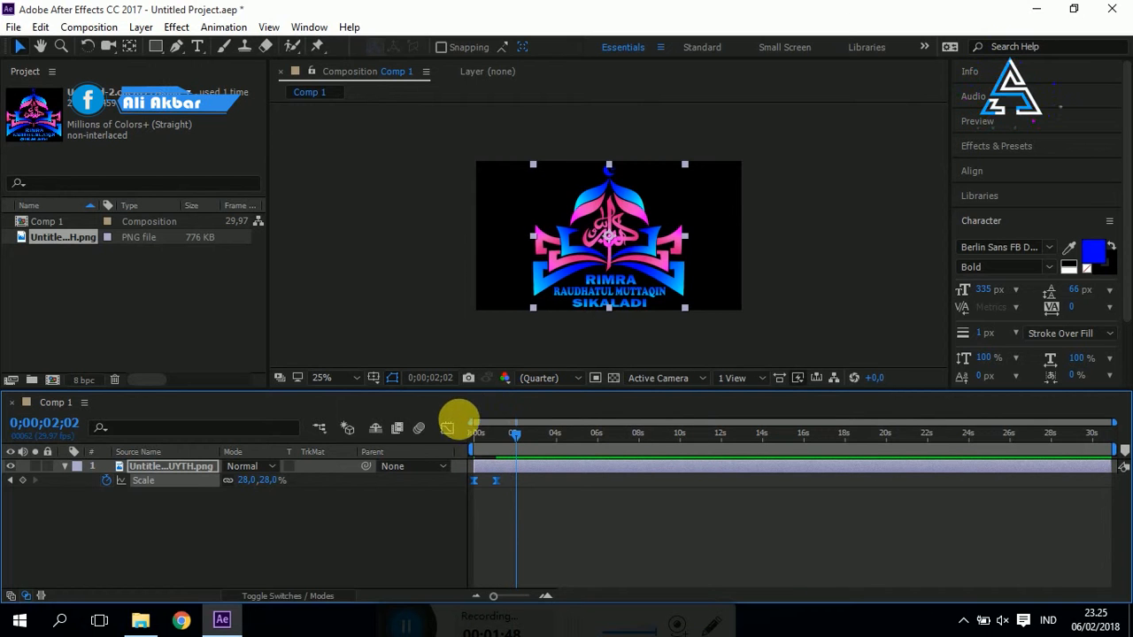
Reshape the scale speed graph so that the speed peaks just before the second keyframe, and preview the result from the start
click(448, 430)
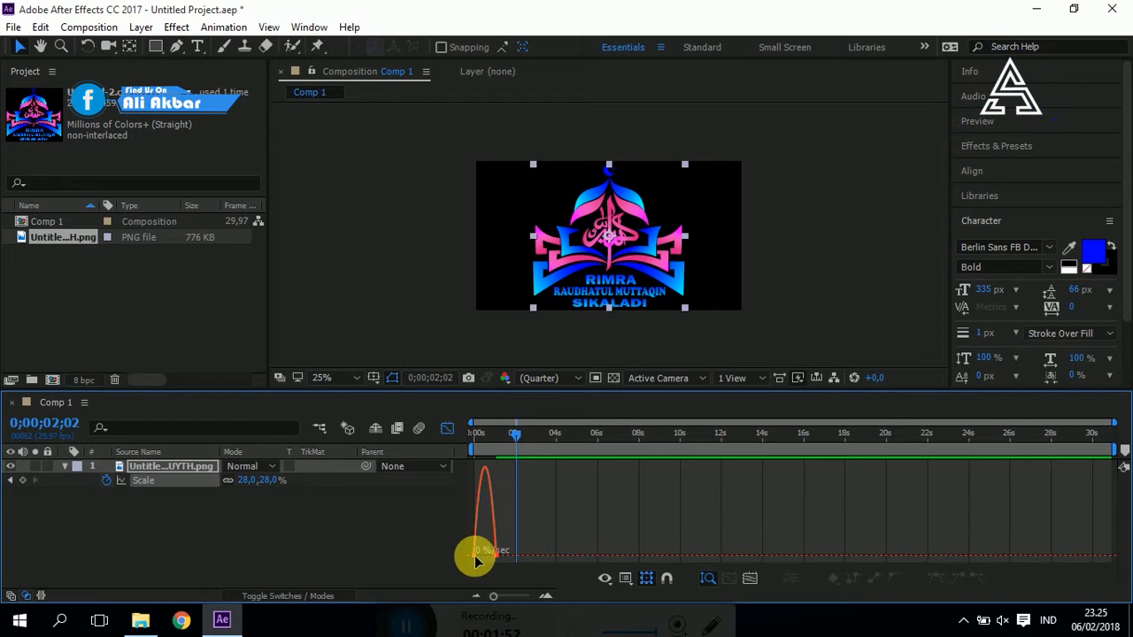
drag(478, 560, 491, 564)
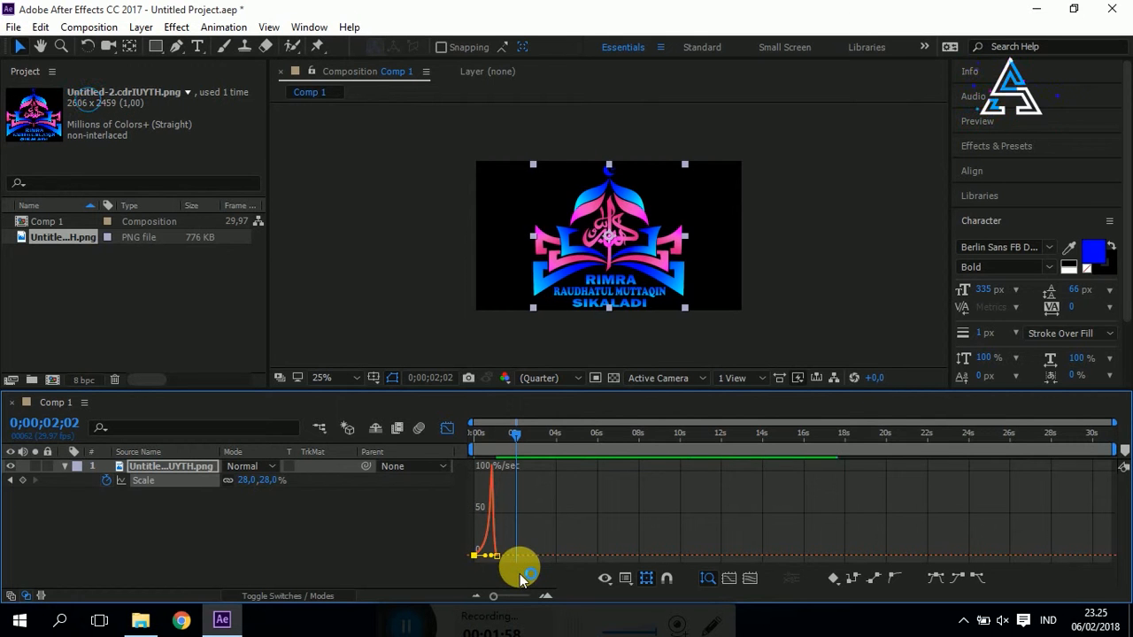
click(448, 428)
drag(514, 446, 446, 452)
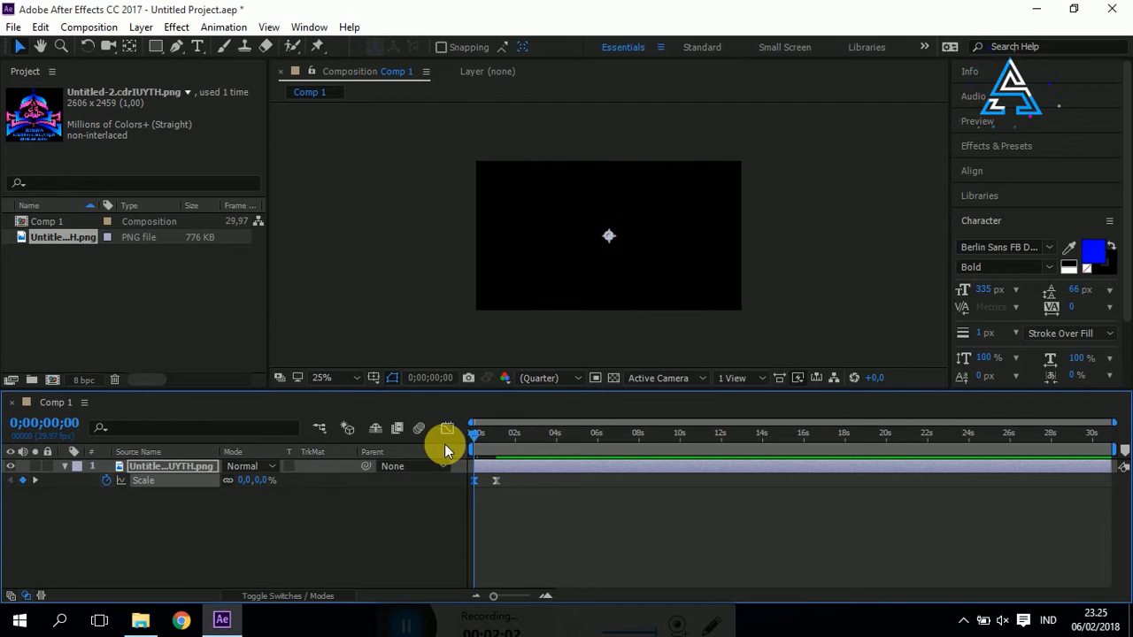
key(space)
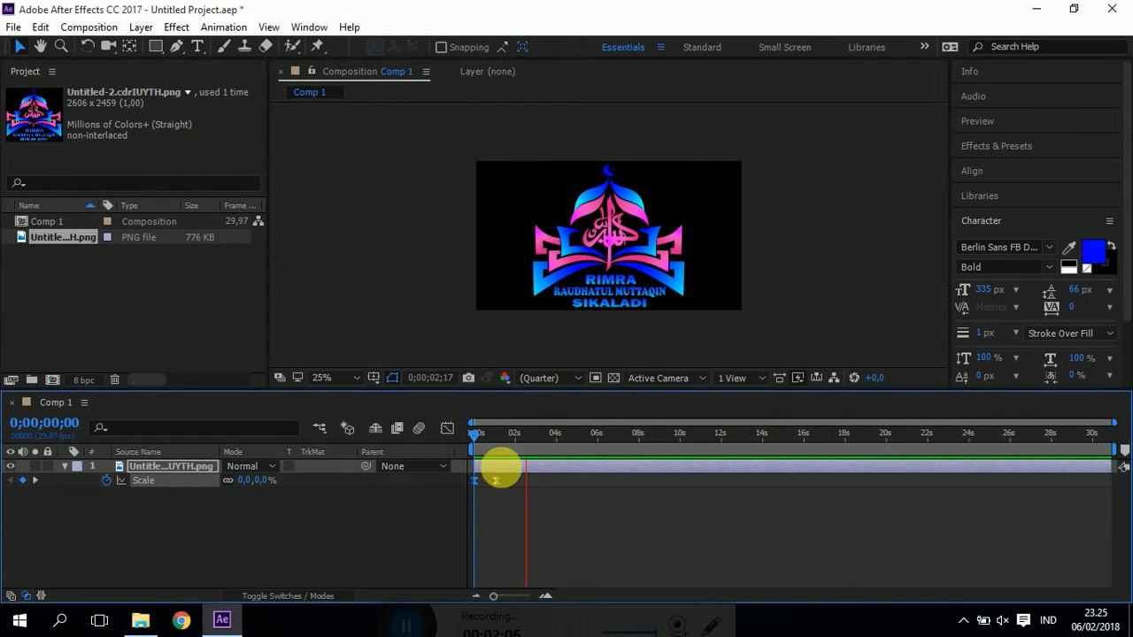
click(532, 467)
drag(530, 448, 600, 447)
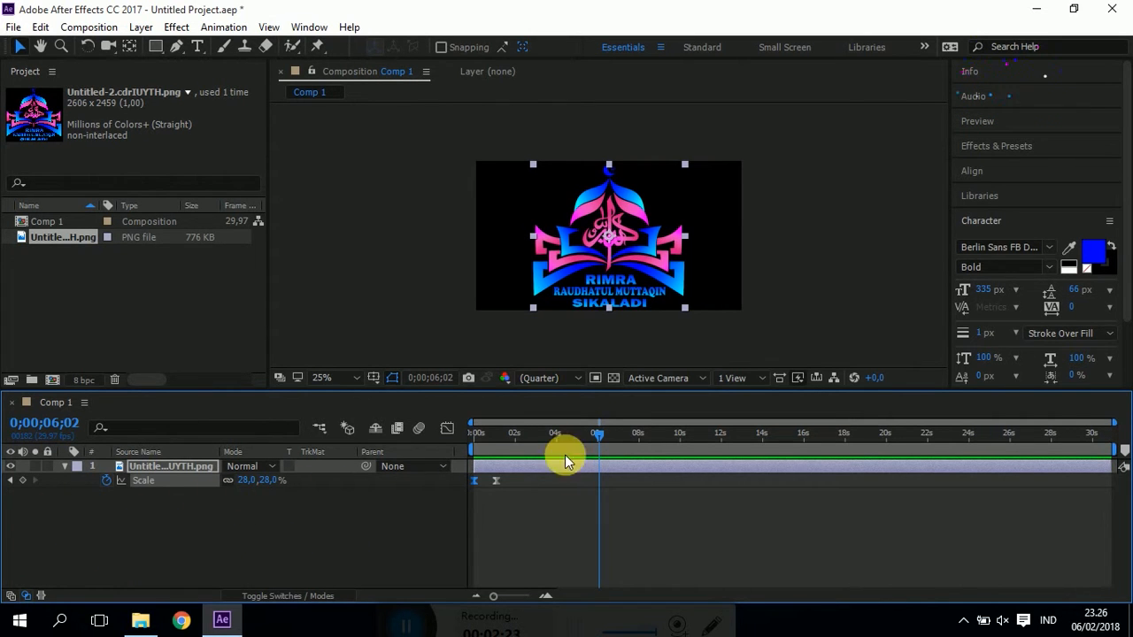
drag(599, 437, 637, 436)
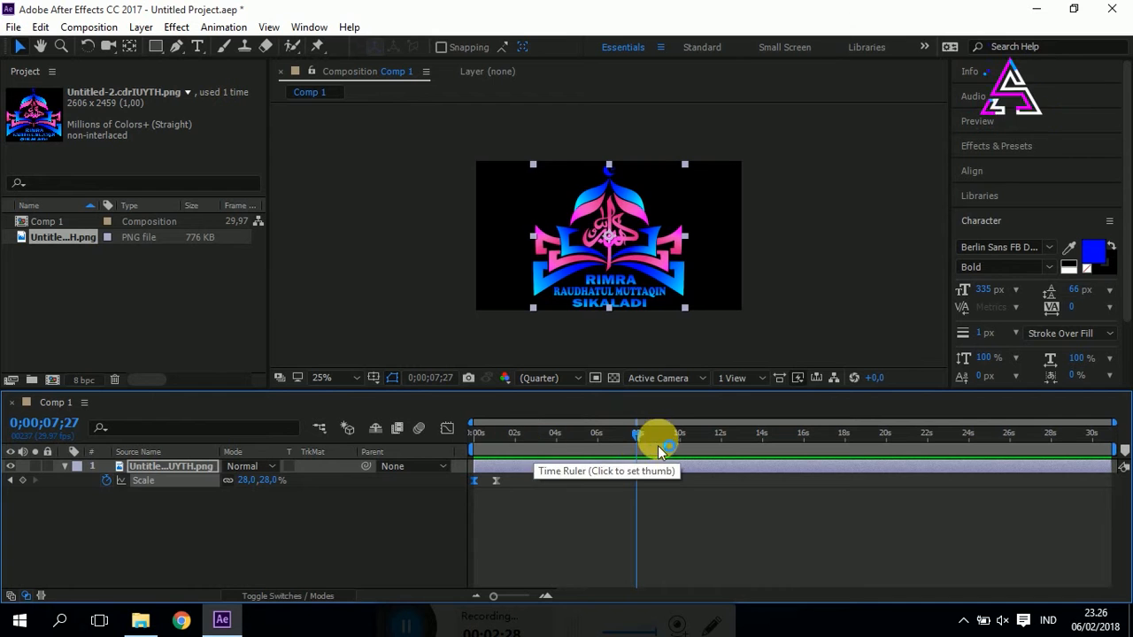
click(23, 481)
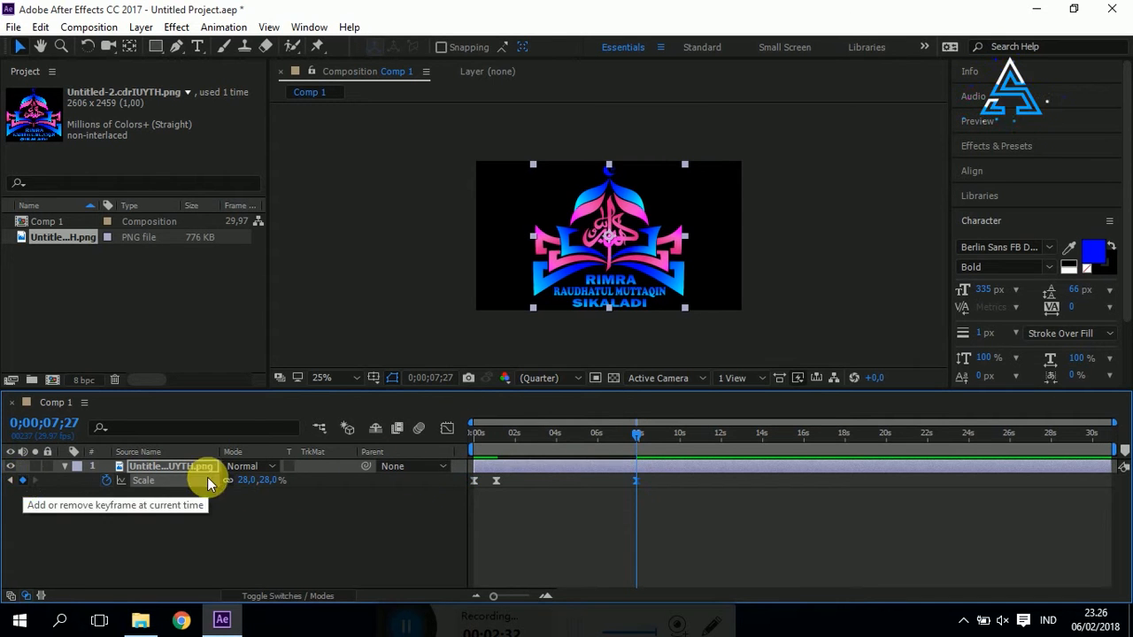
drag(640, 440, 610, 450)
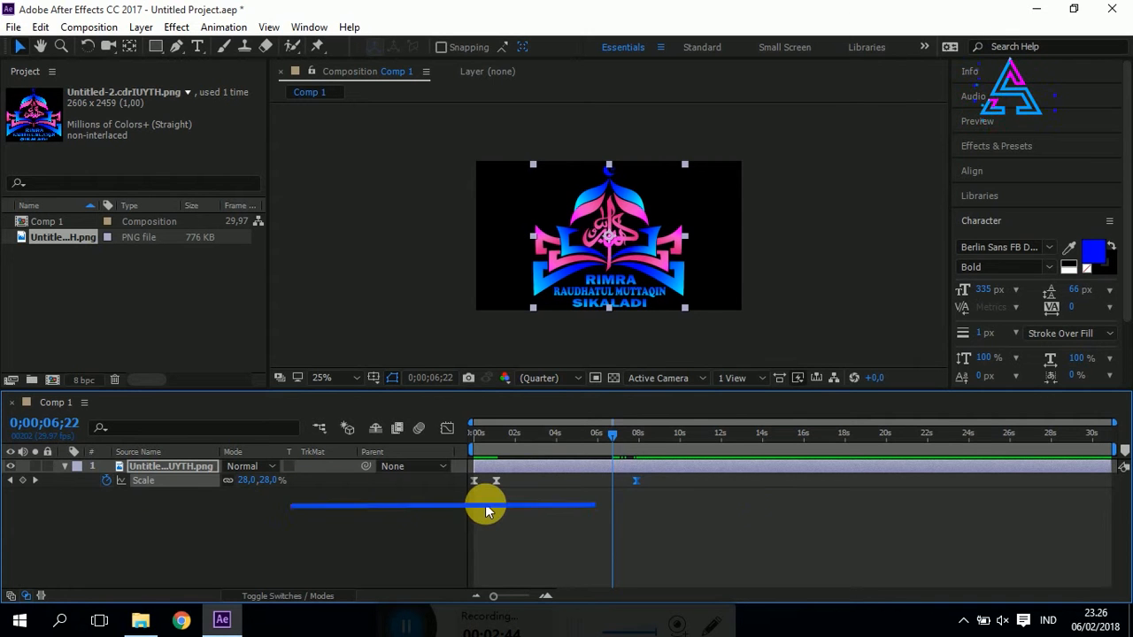
key(ctrl+z)
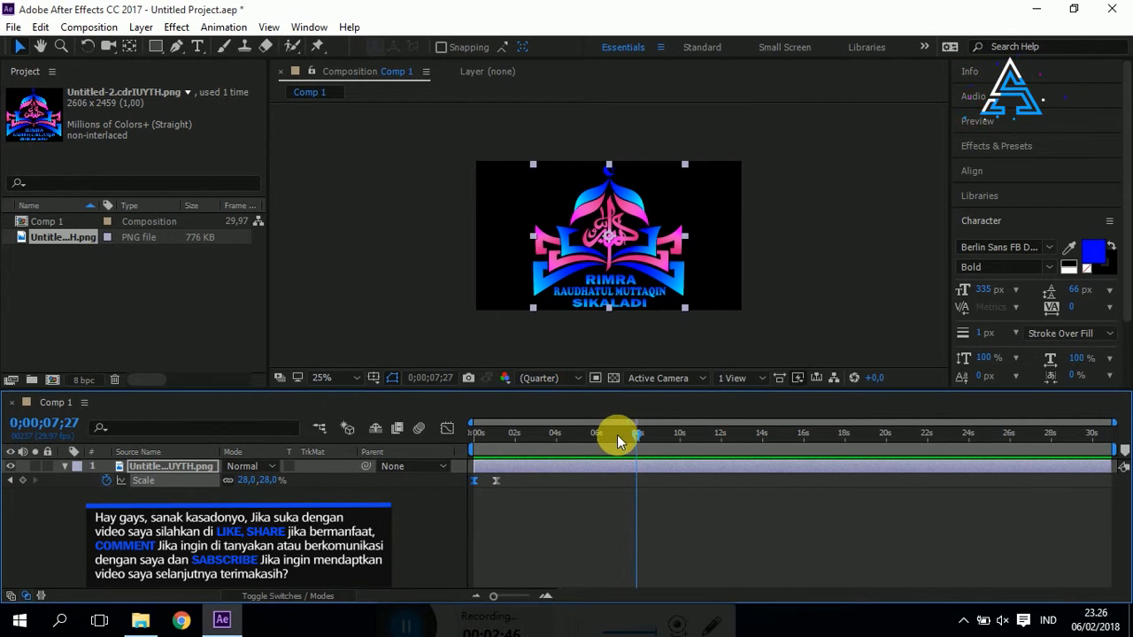
Add a 28% scale keyframe at 0;00;06;25 and a 19% one at 0;00;08;05, and preview the shrinking logo
click(615, 442)
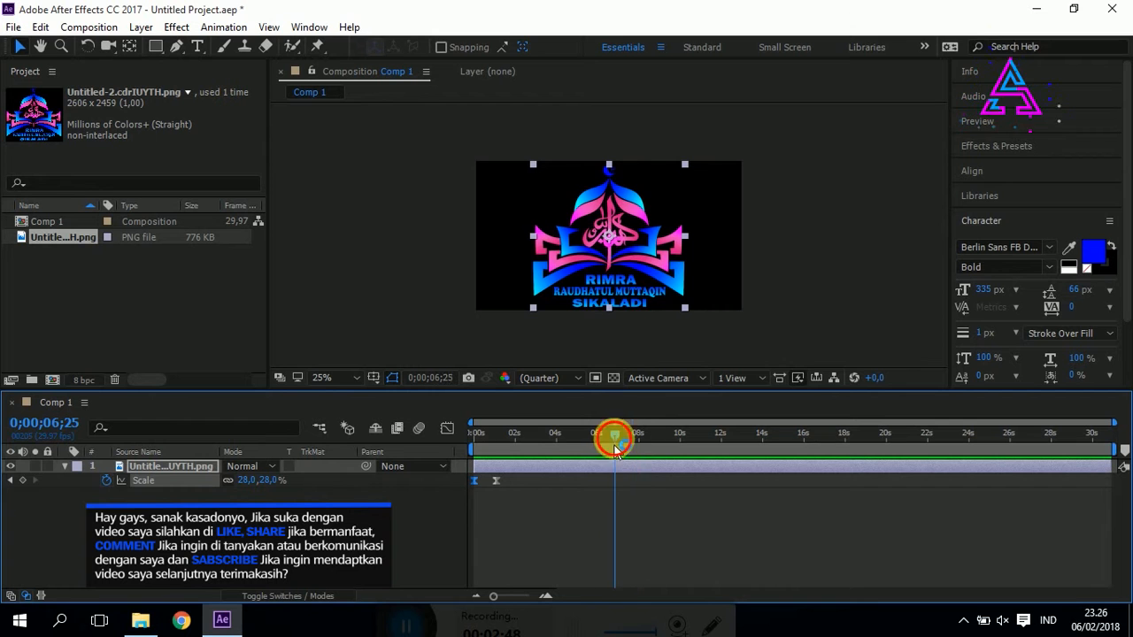
click(22, 479)
drag(613, 437, 640, 431)
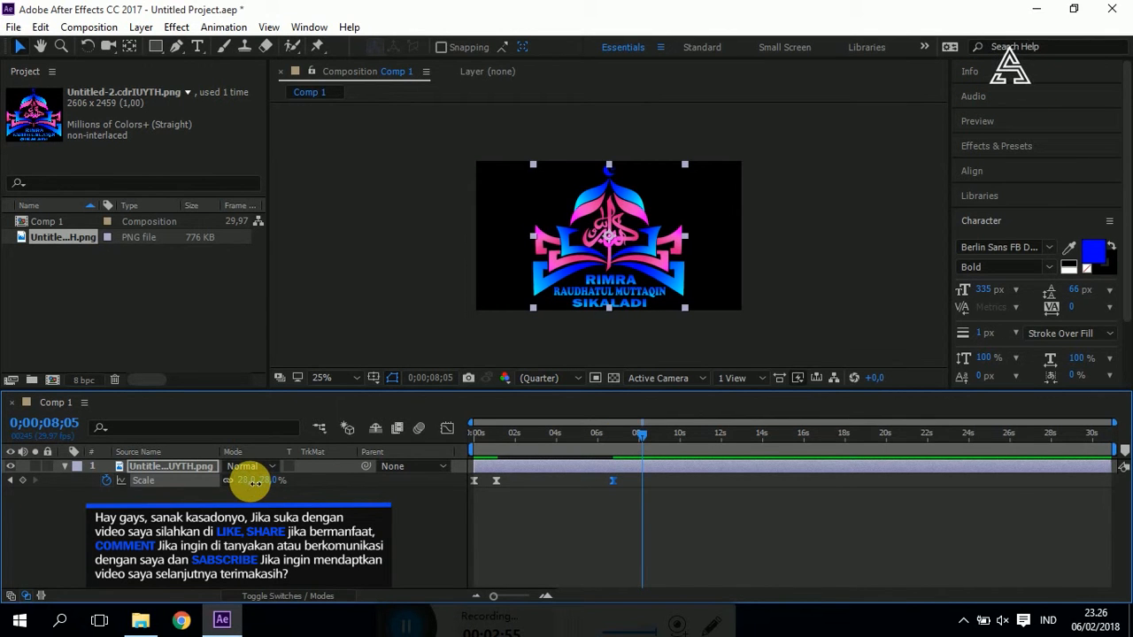
drag(255, 486, 253, 489)
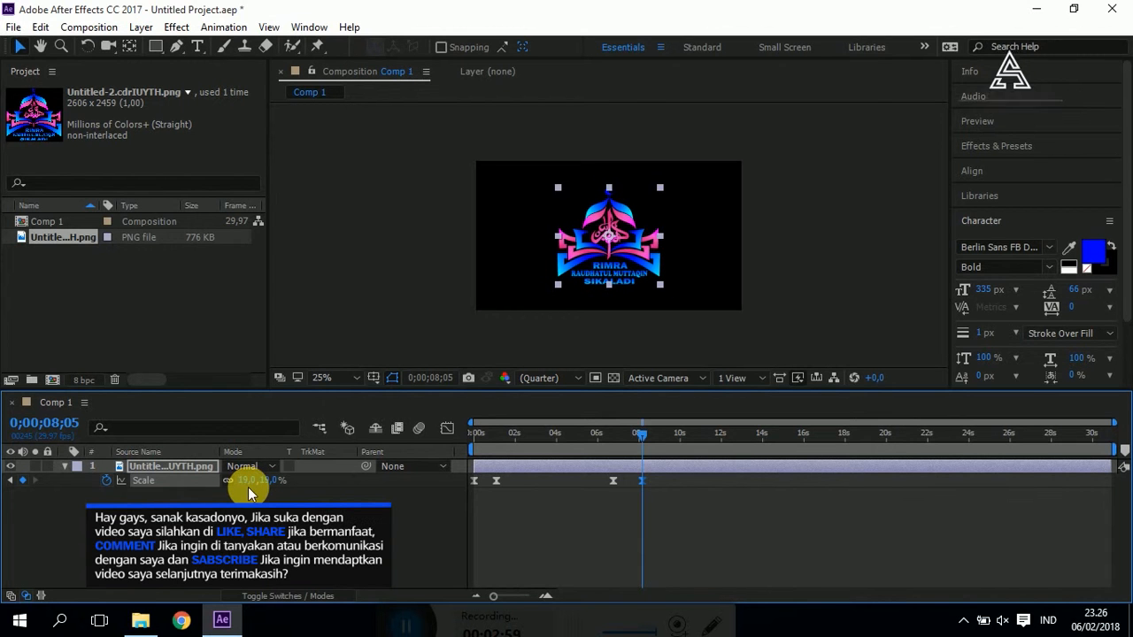
click(604, 433)
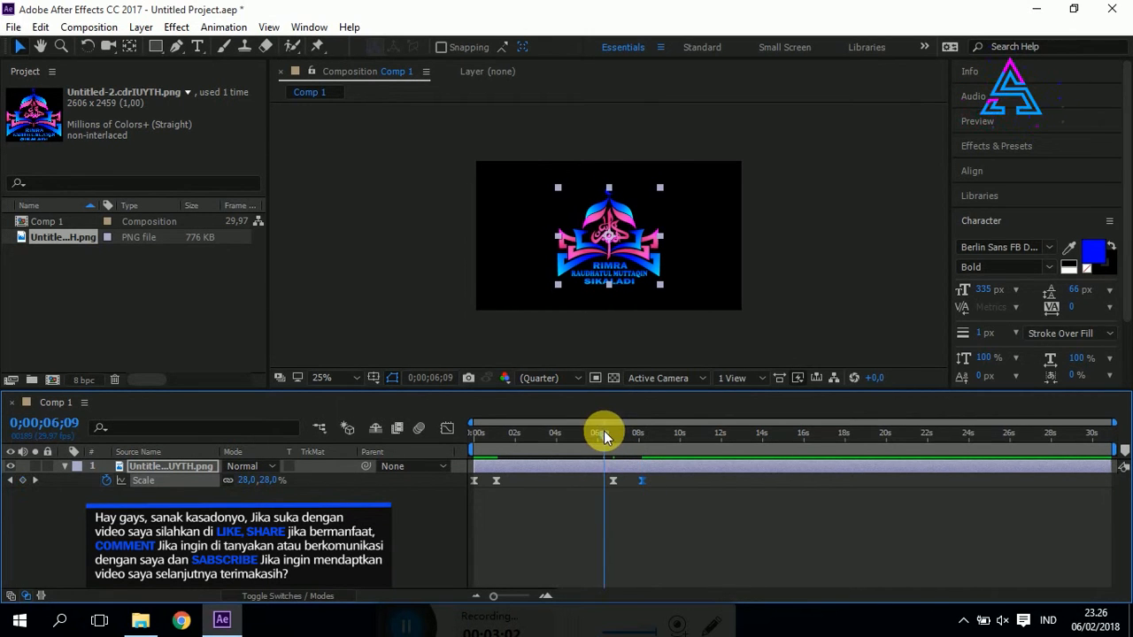
key(space)
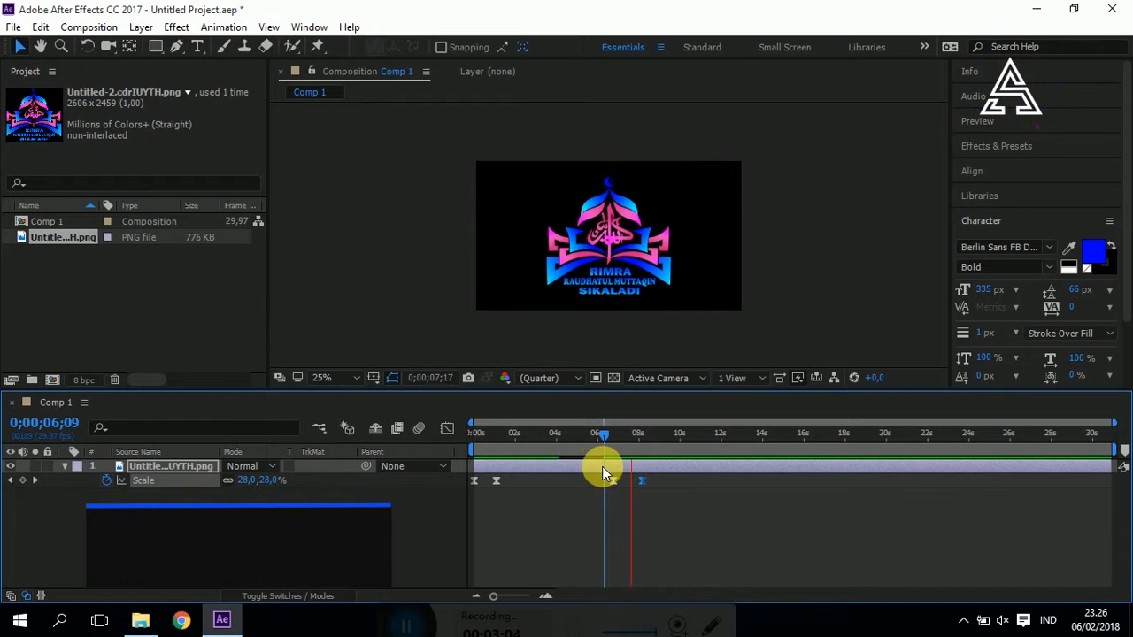
Adjust the scale speed curve between the last two keyframes of the logo layer, and preview the shrinking
drag(650, 499, 600, 476)
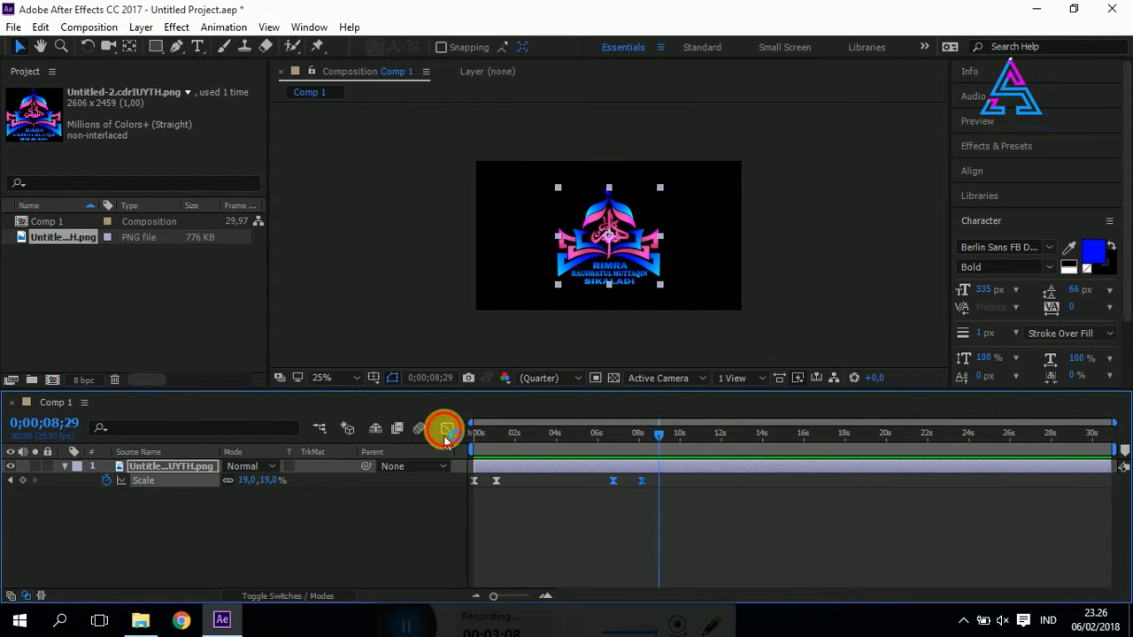
click(447, 429)
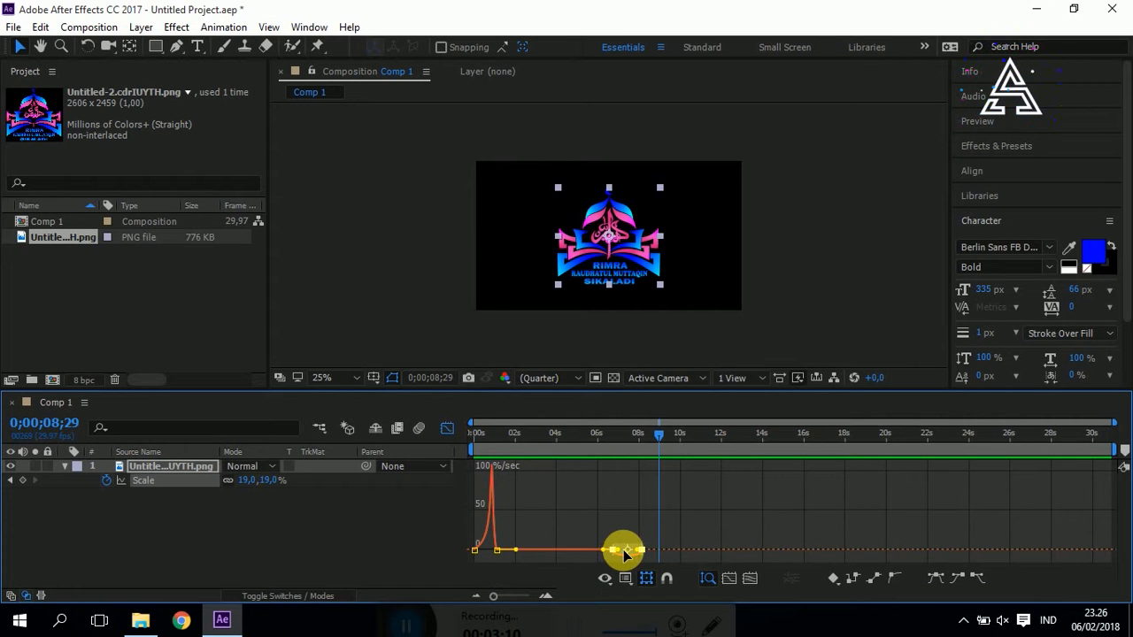
drag(622, 553, 630, 549)
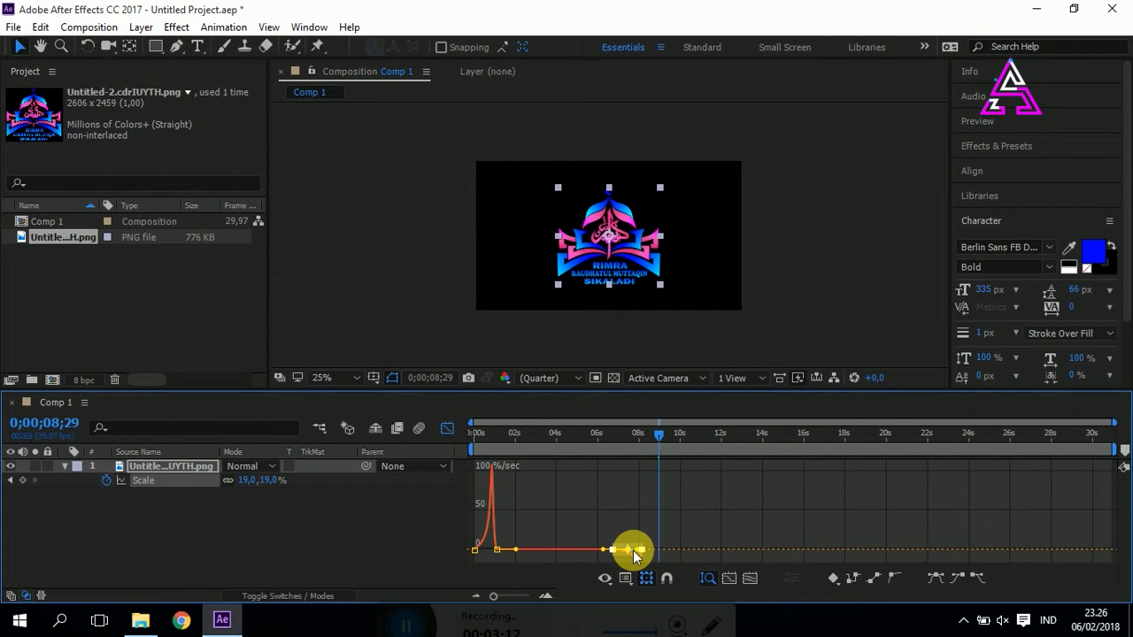
click(448, 429)
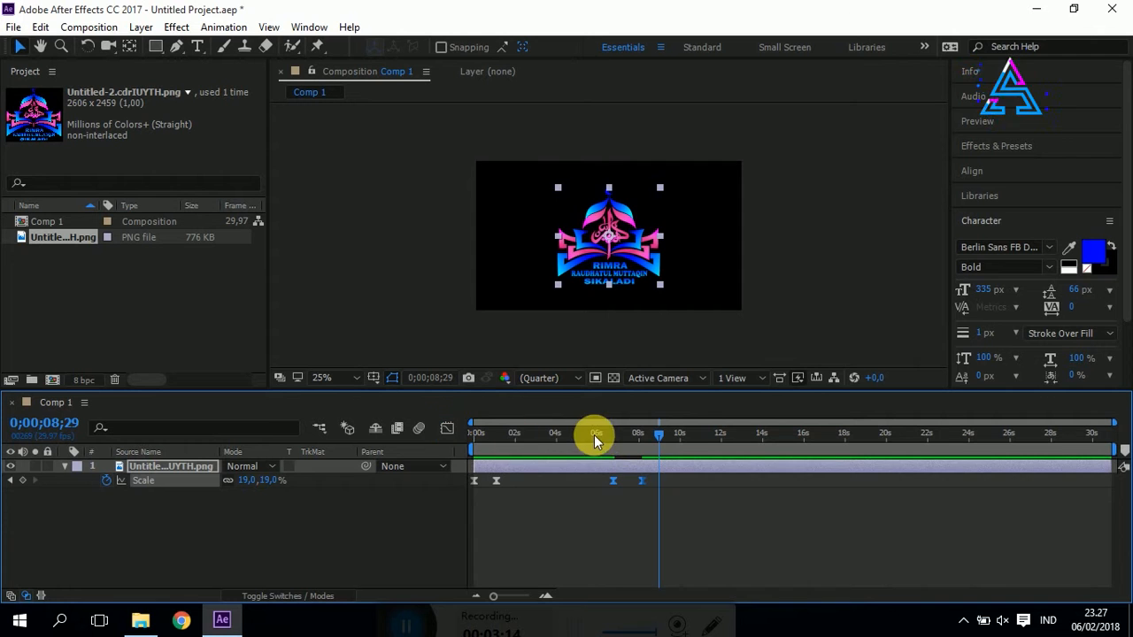
click(605, 436)
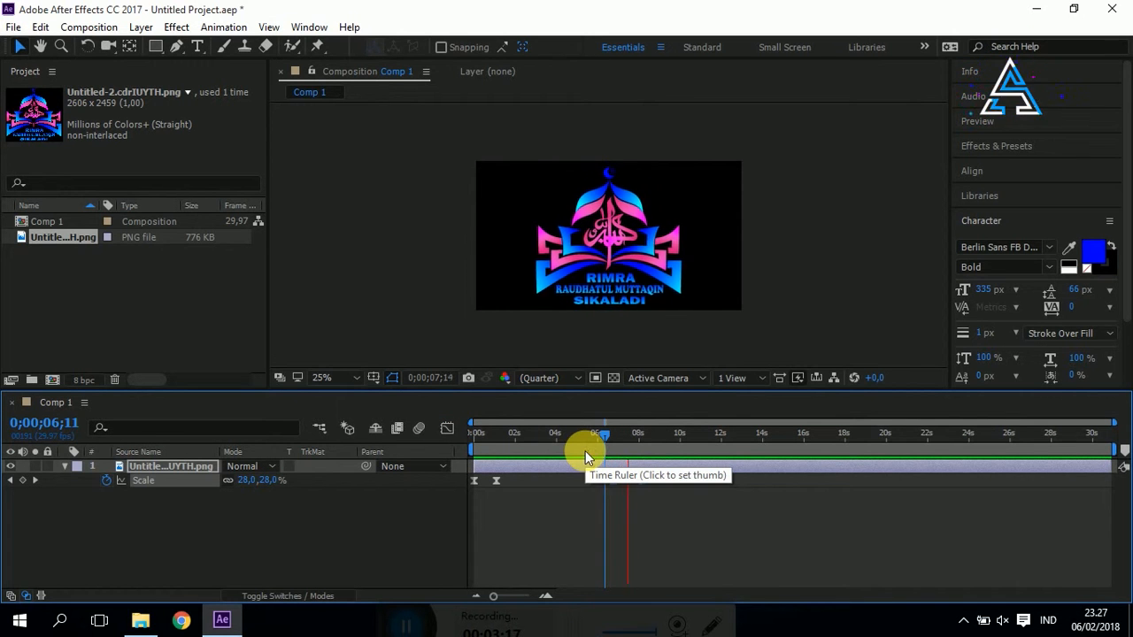
key(space)
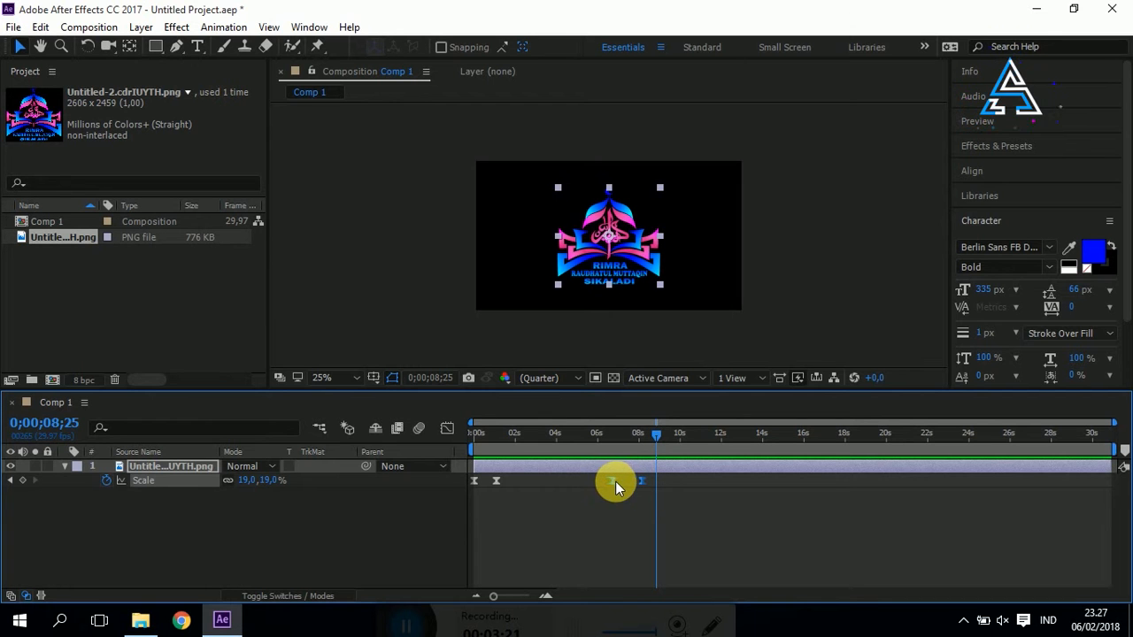
Shift the third scale keyframe to just after the 7-second mark, closer to the last one, and preview the faster shrink
click(622, 492)
click(615, 482)
drag(616, 484, 616, 427)
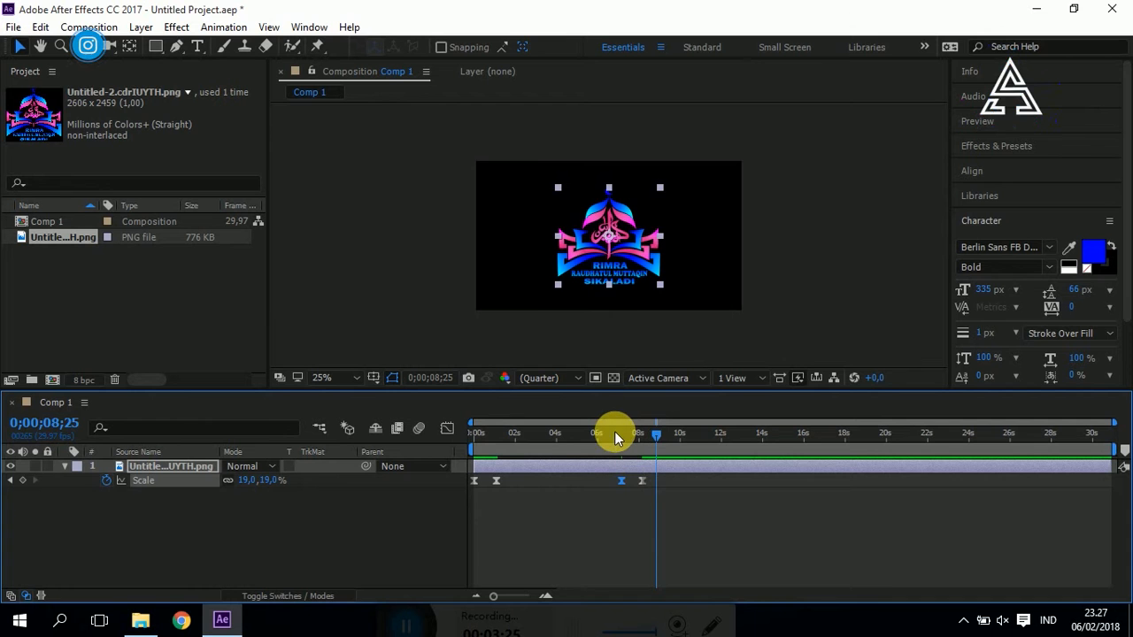
click(614, 433)
key(space)
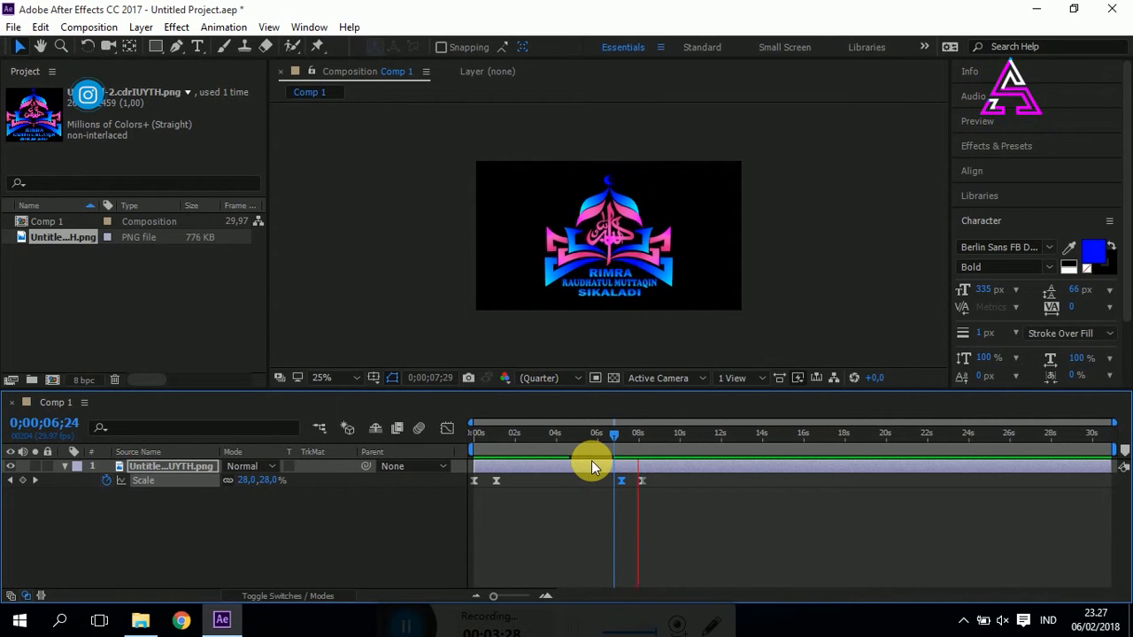
key(space)
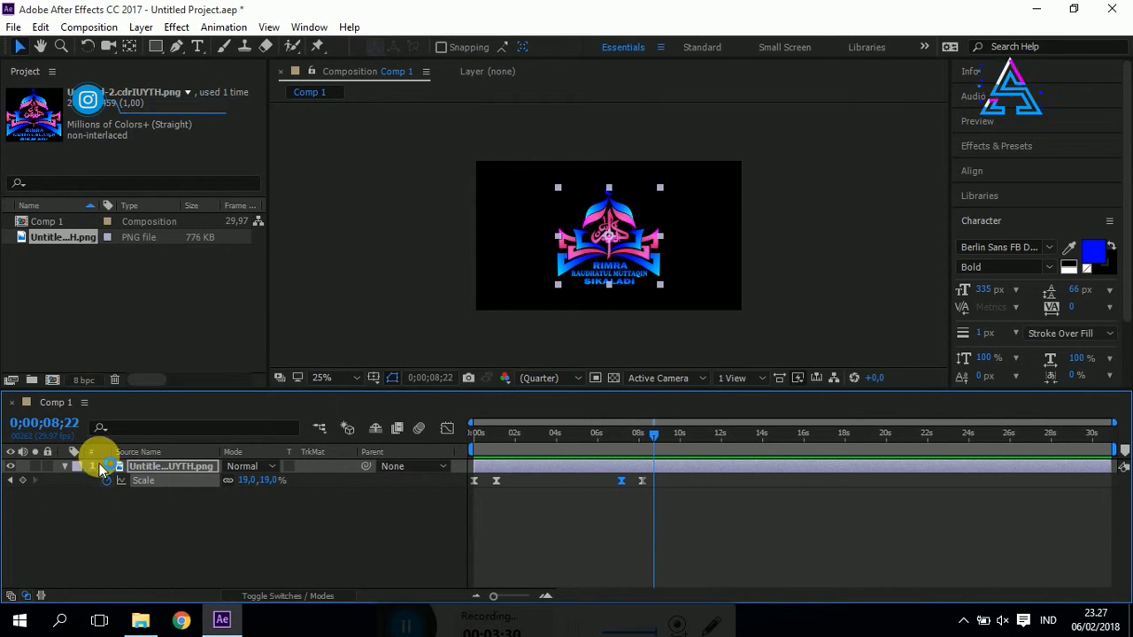
Keyframe the logo's position from 640,360 at 0;00;07;28 to 297,259 at 0;00;08;25, and preview the movement
click(64, 467)
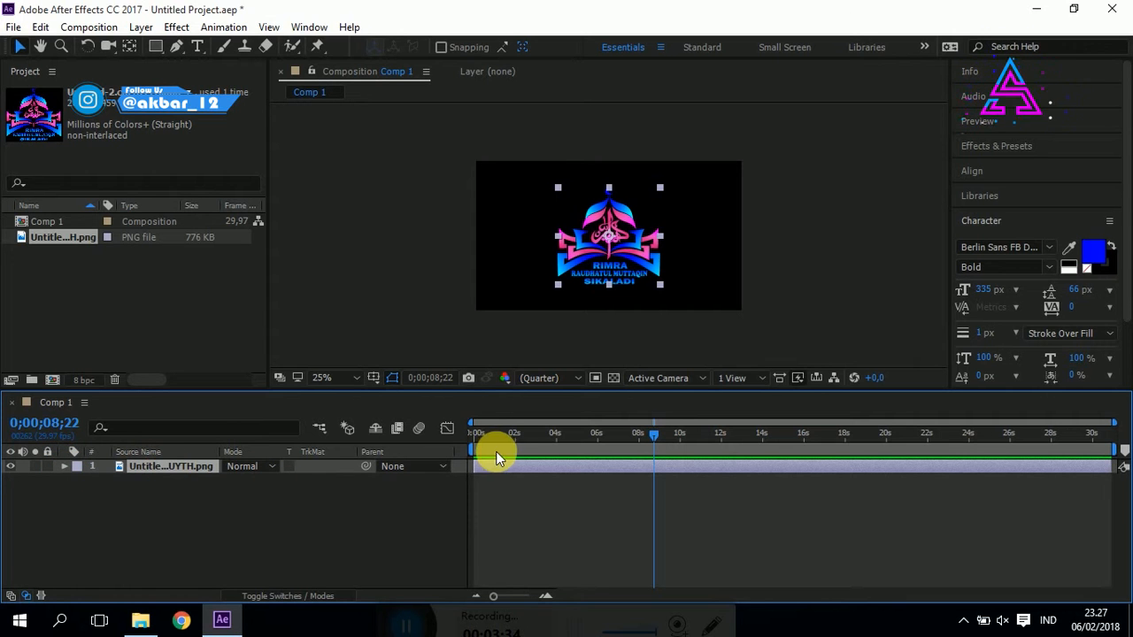
click(655, 433)
drag(655, 433, 639, 442)
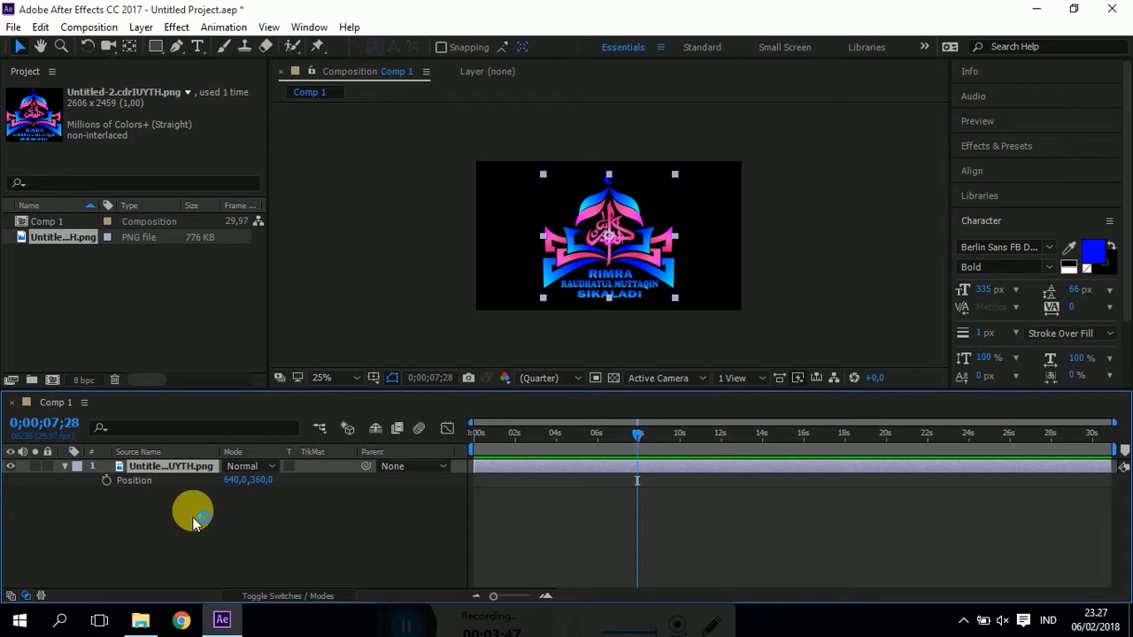
click(107, 481)
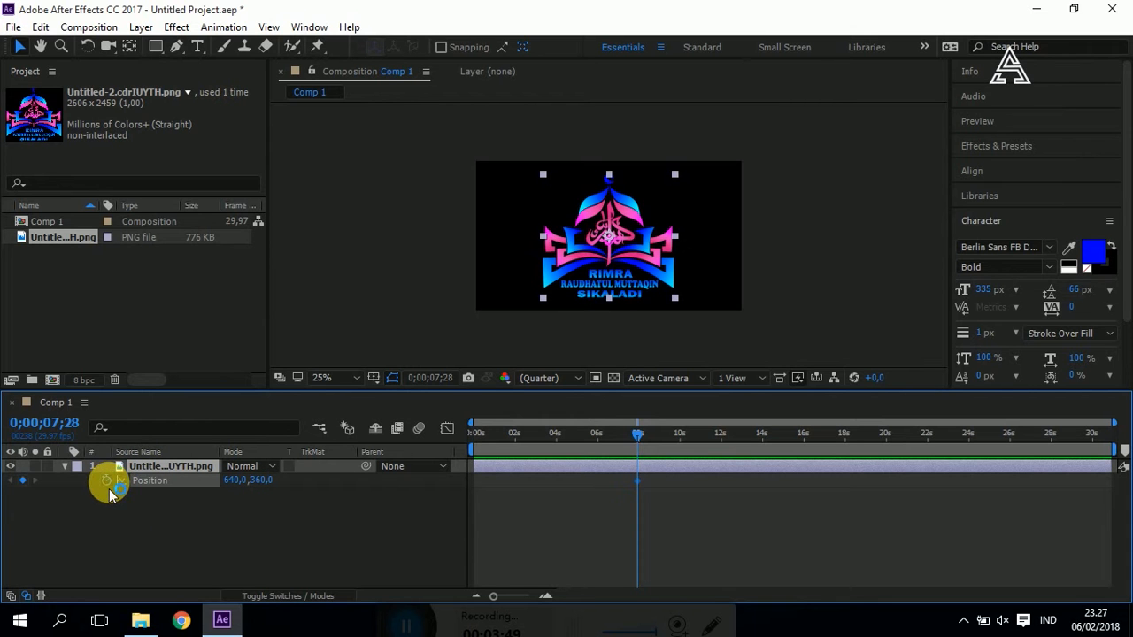
drag(639, 436, 656, 436)
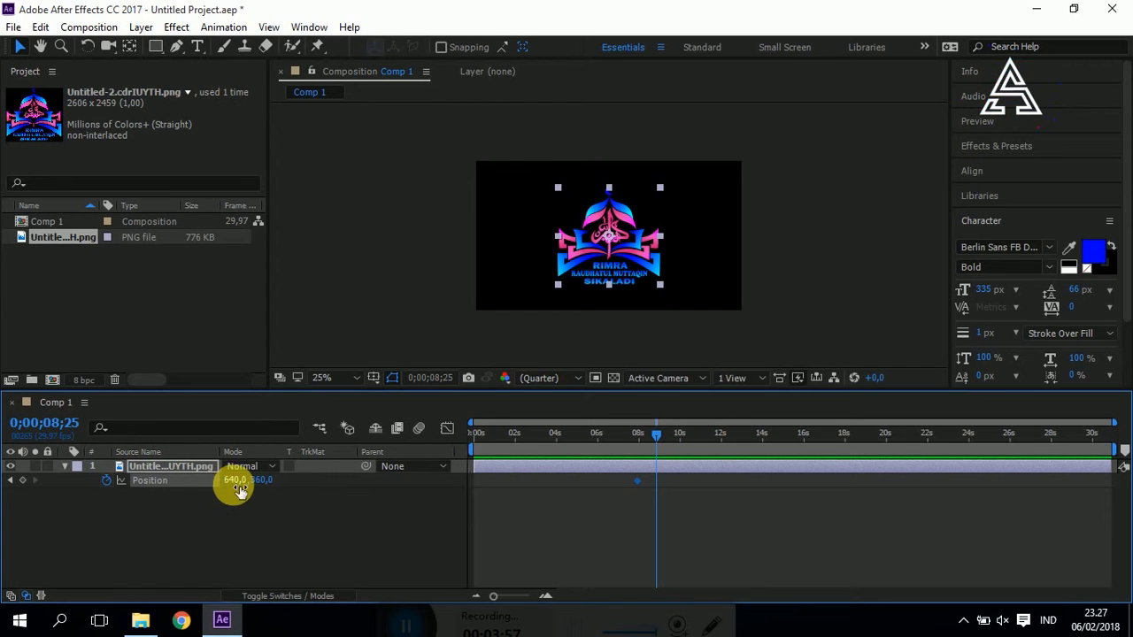
drag(229, 480, 169, 511)
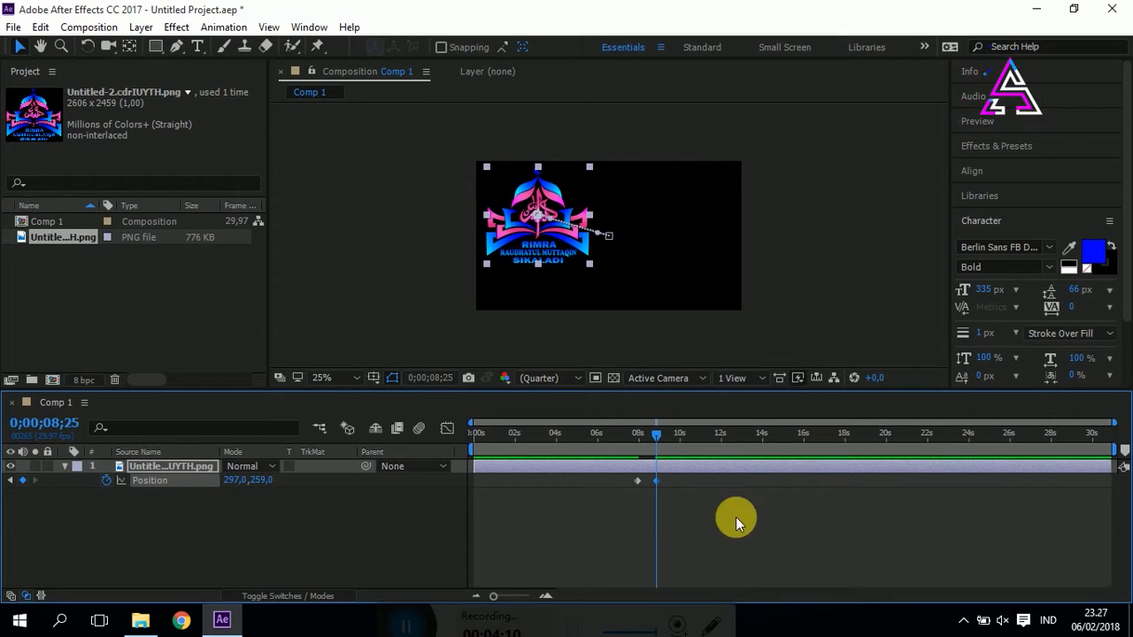
click(622, 434)
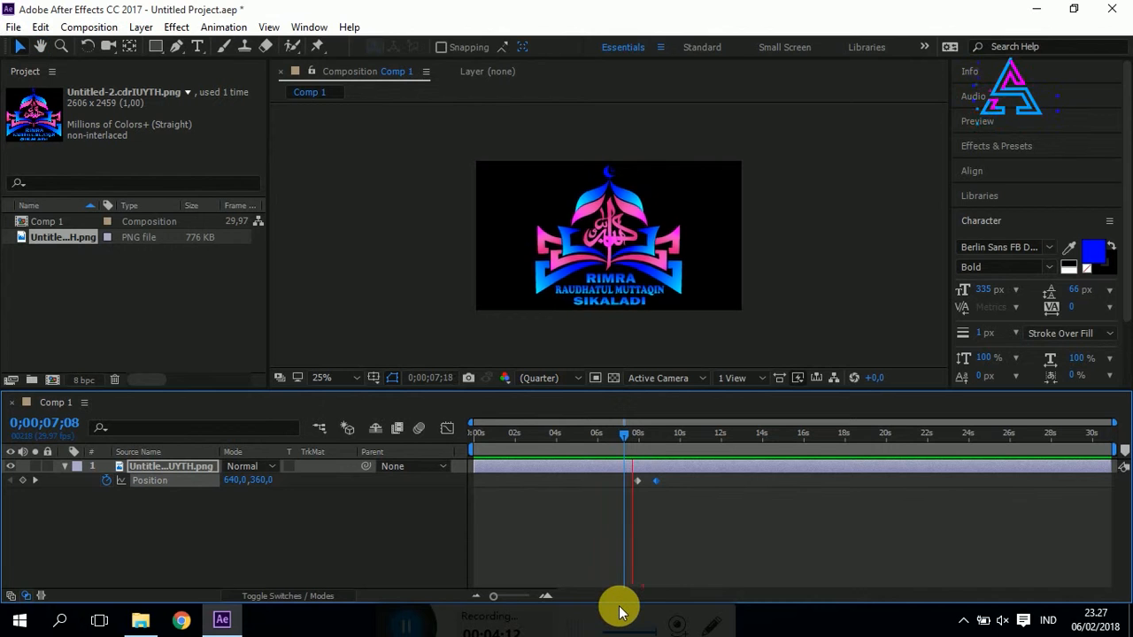
key(space)
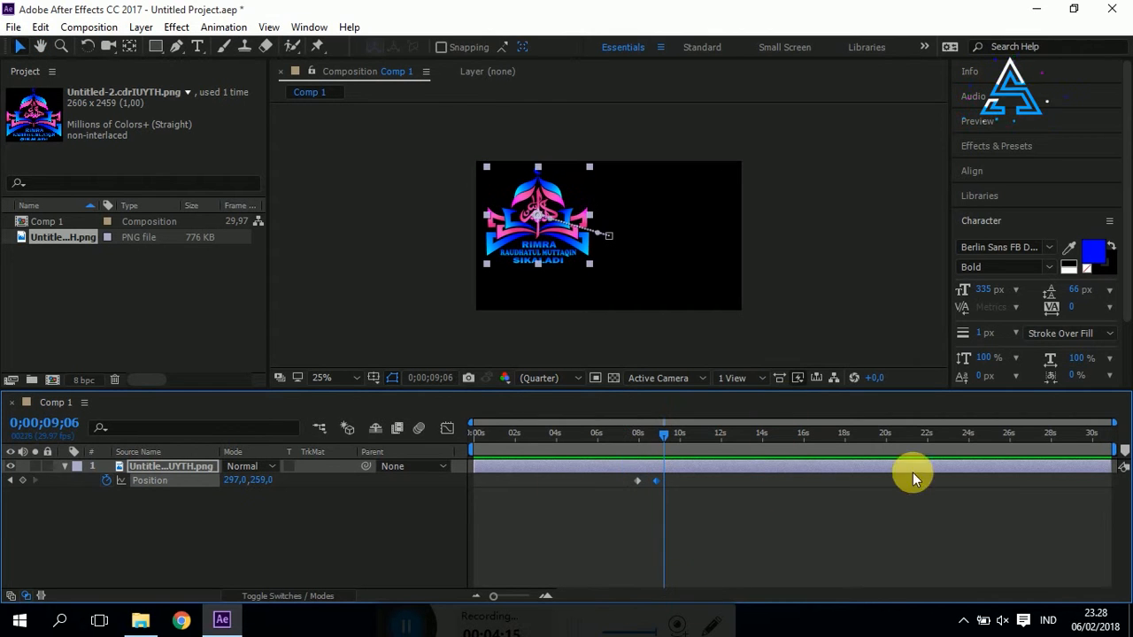
Apply Easy Ease to both position keyframes of the logo layer
drag(634, 496, 661, 487)
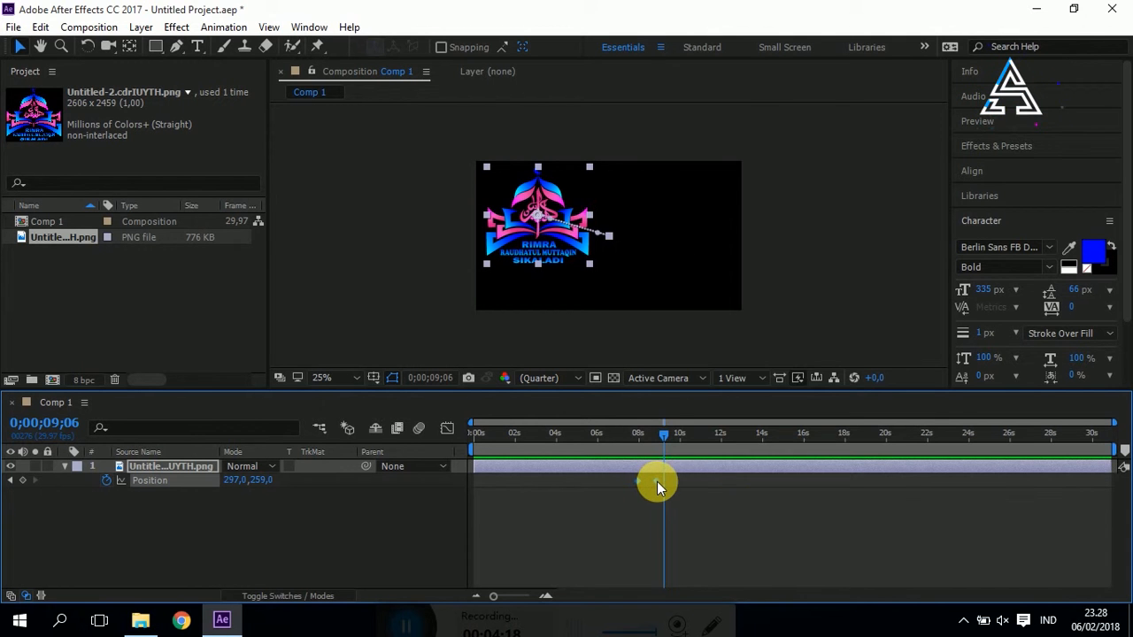
right_click(656, 482)
mouse_move(718, 478)
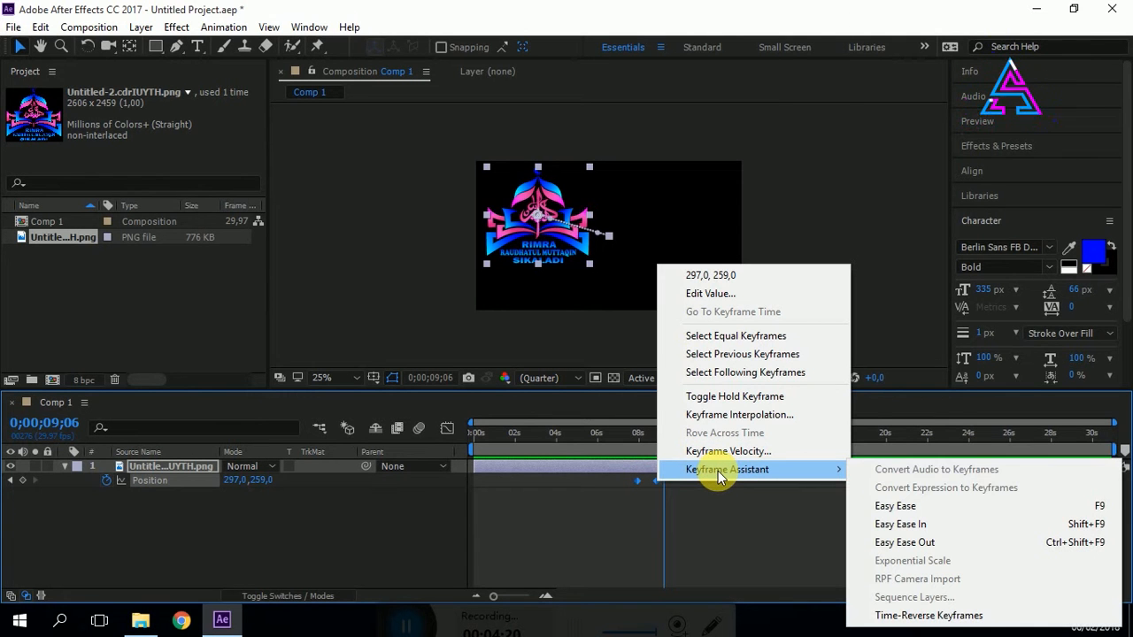
click(918, 516)
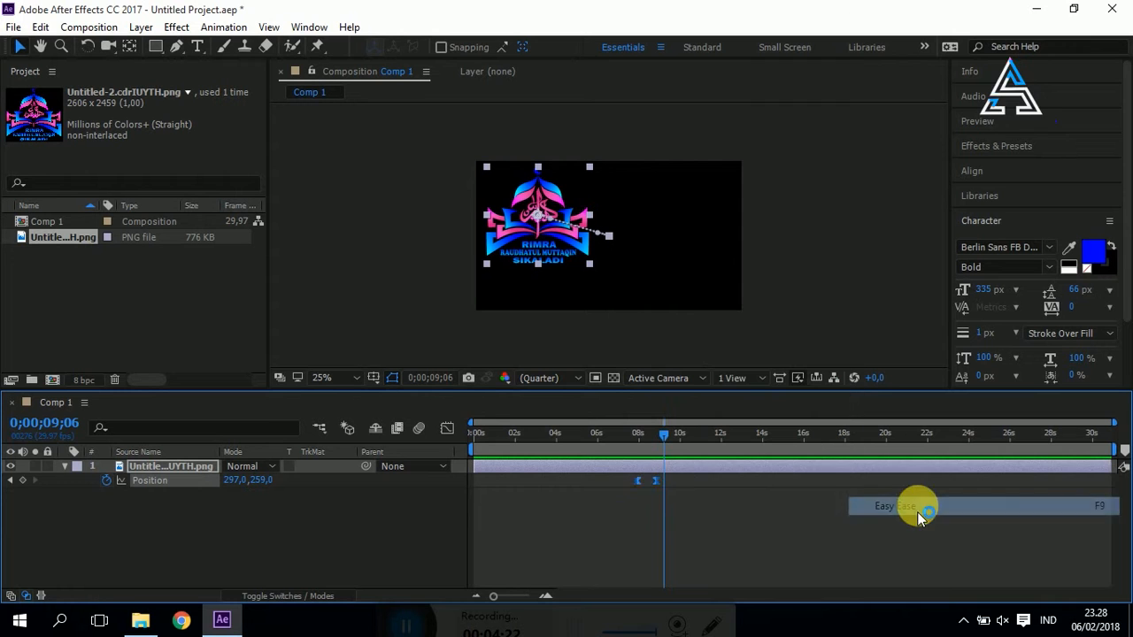
Reshape the position speed graph so that the speed peaks just before the second keyframe, and preview the movement
click(448, 428)
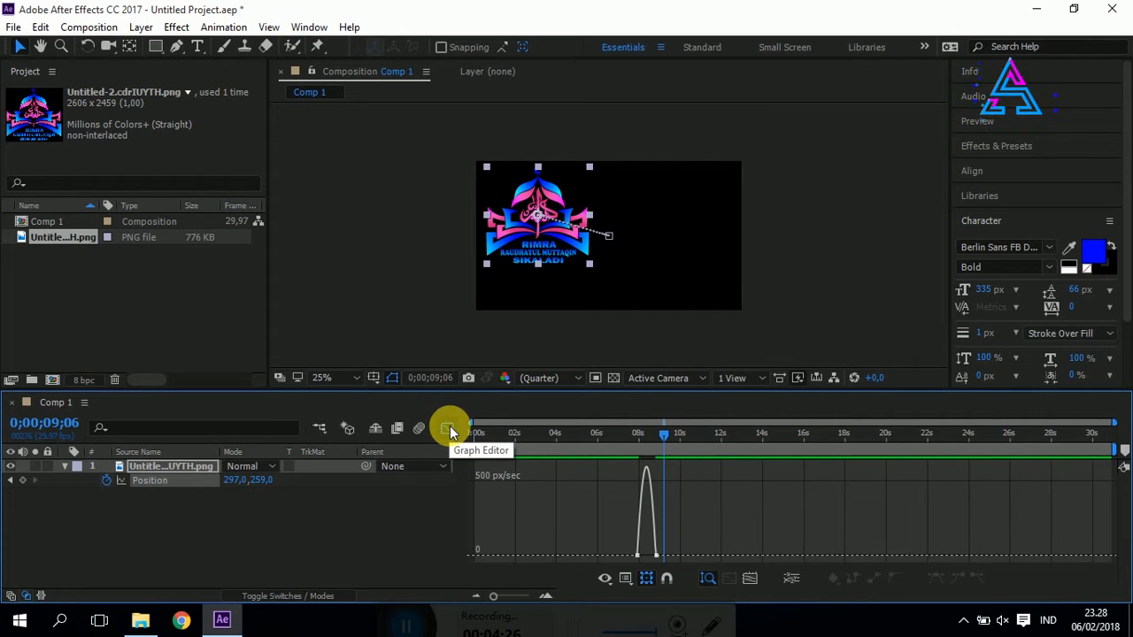
click(639, 557)
drag(647, 562, 655, 558)
click(447, 431)
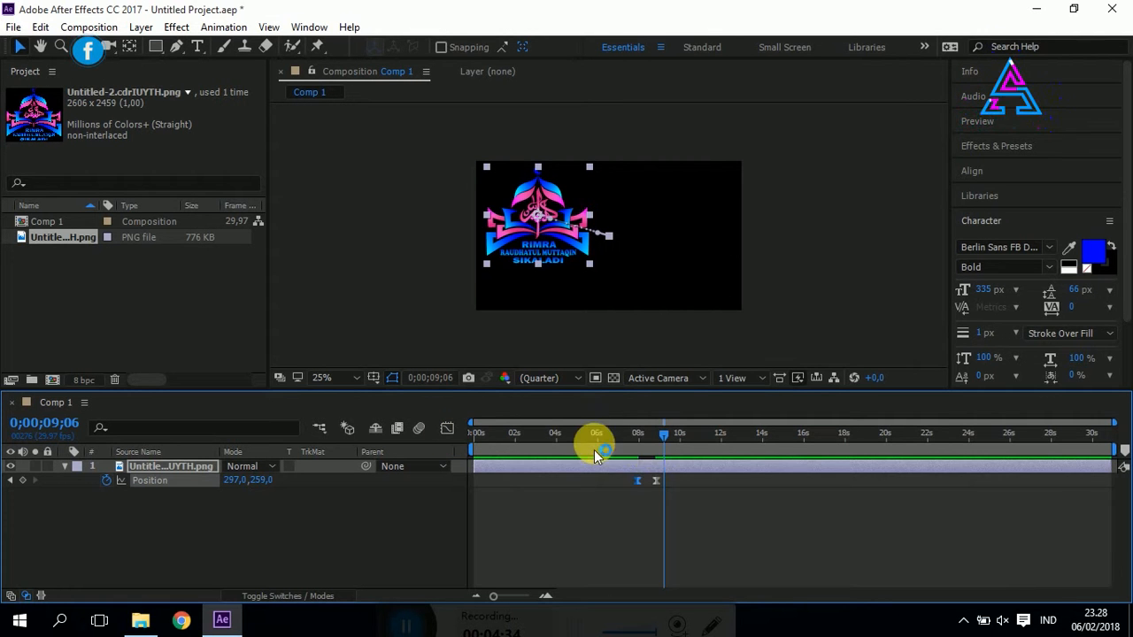
click(628, 434)
key(space)
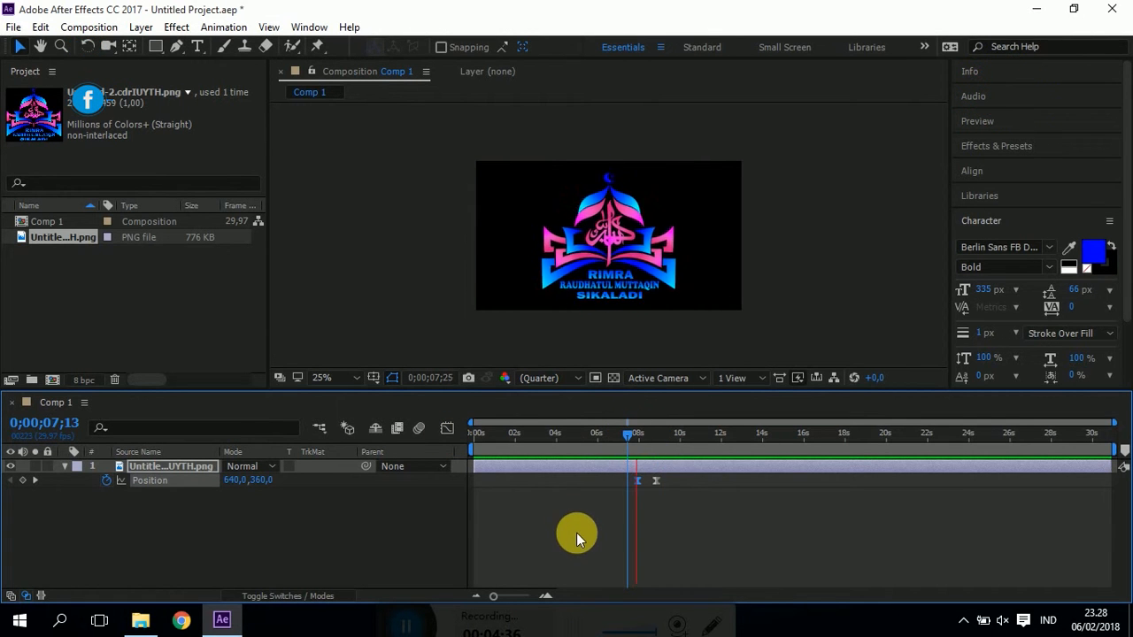
key(space)
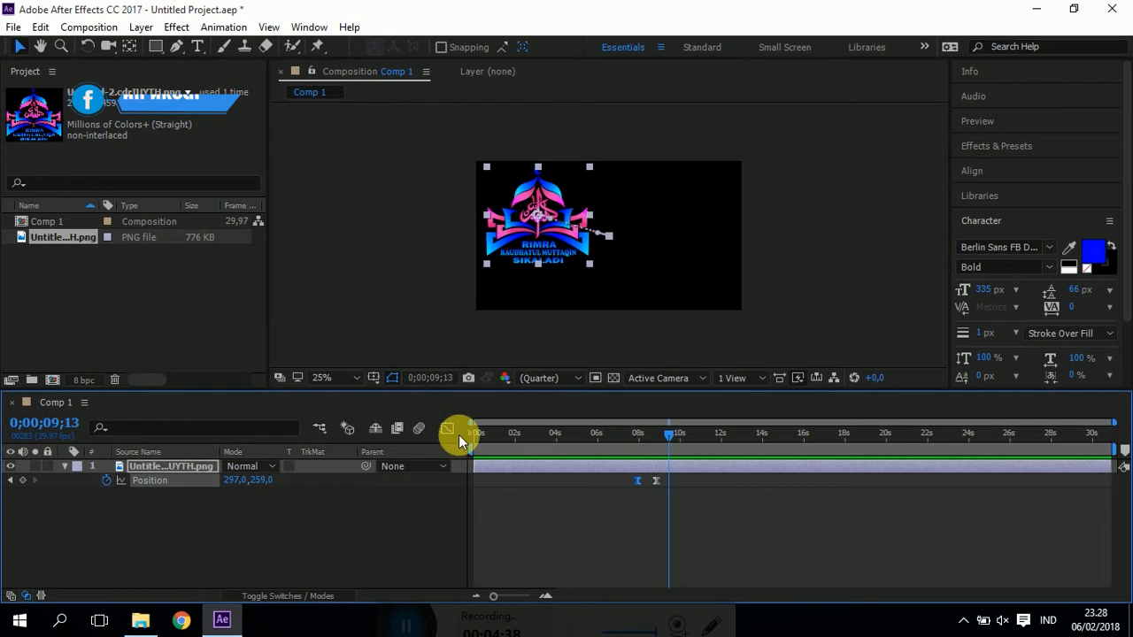
Reshape the position speed graph so that the speed peaks just after the first keyframe, and preview the eased movement
click(448, 429)
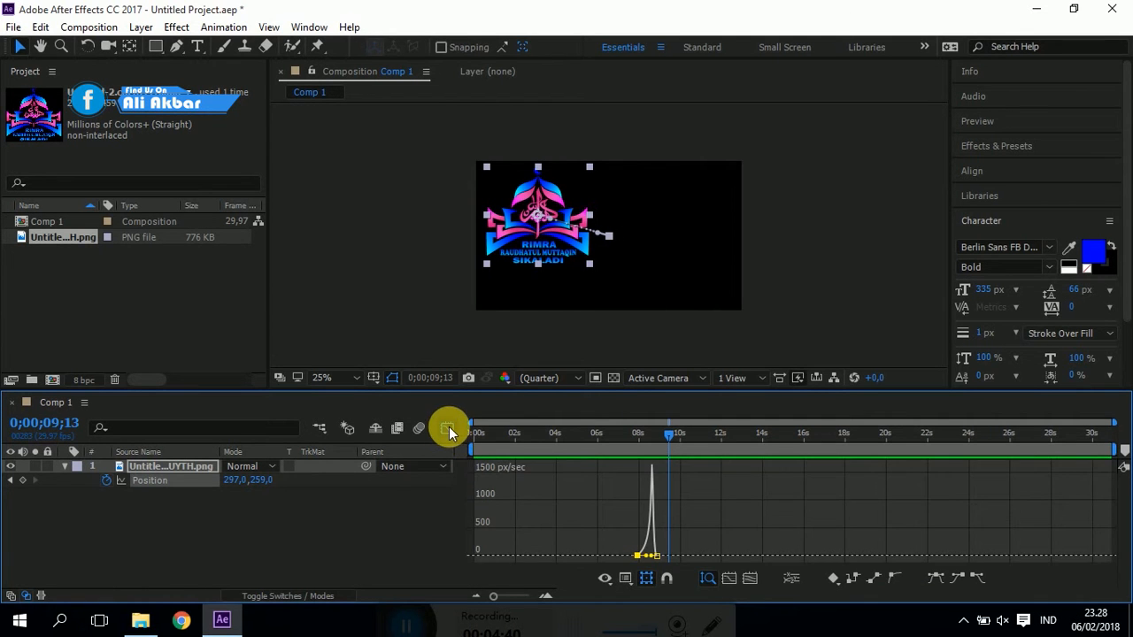
click(449, 429)
drag(682, 502, 630, 488)
click(447, 429)
click(638, 555)
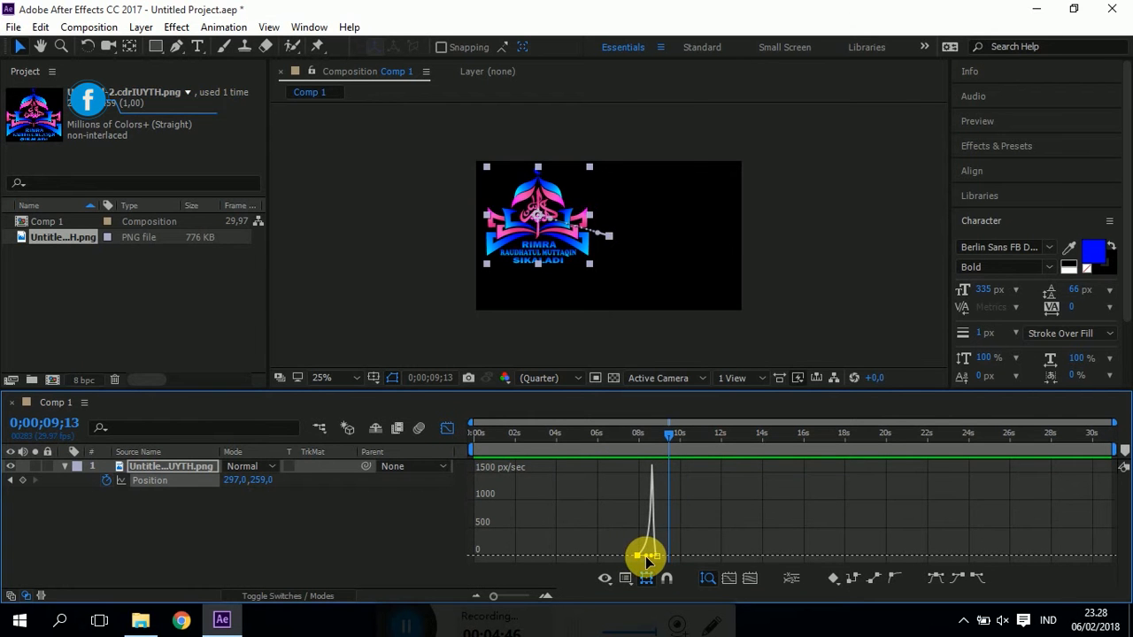
drag(641, 559, 644, 564)
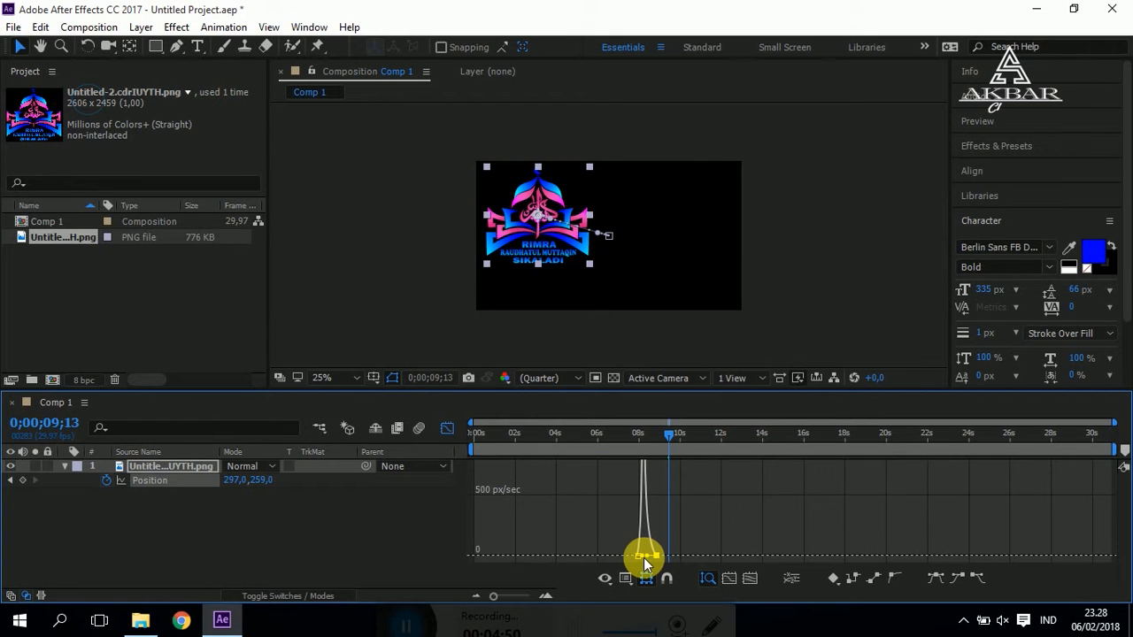
click(446, 430)
mouse_move(637, 438)
mouse_down()
mouse_move(620, 441)
mouse_move(627, 435)
mouse_up()
key(space)
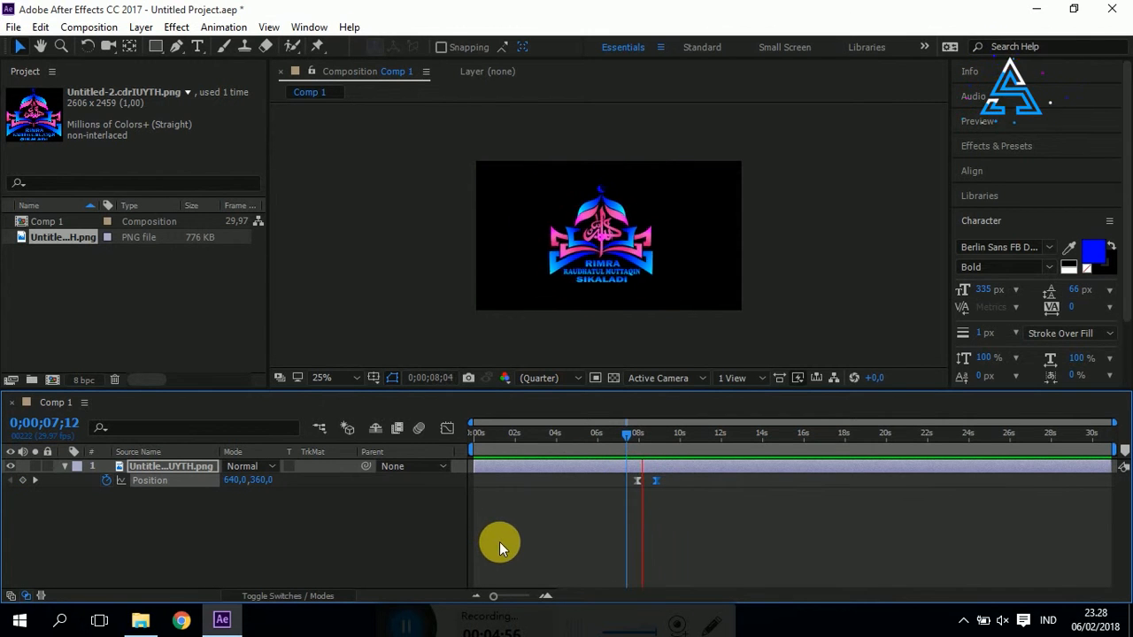
key(space)
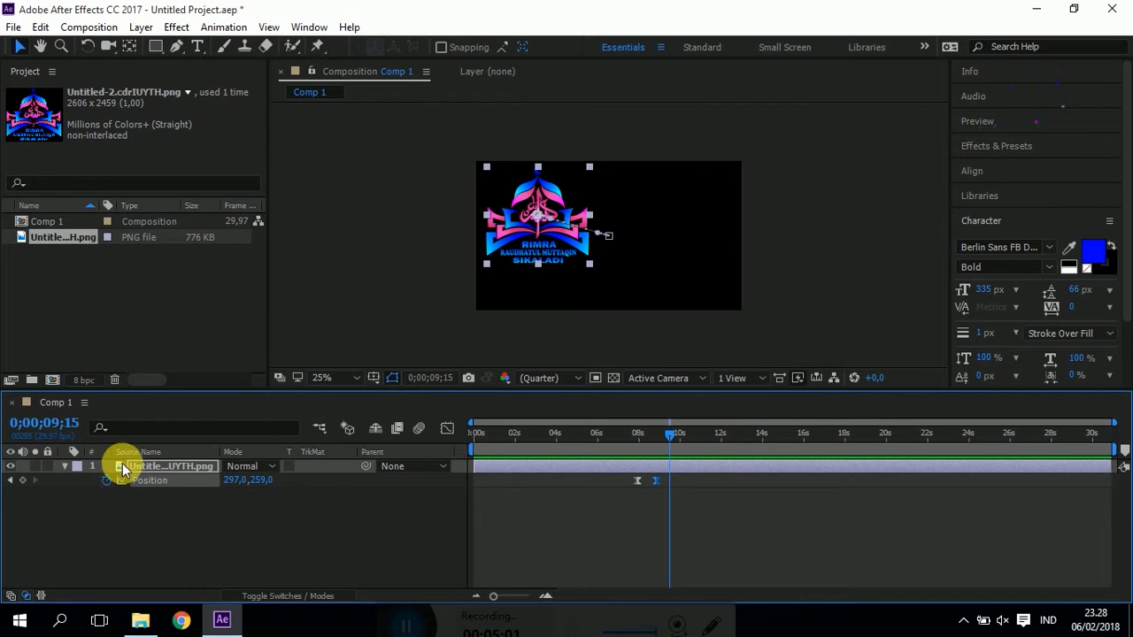
Add a text layer reading "RIMRA" across the lower part of the logo with the Type tool
click(63, 470)
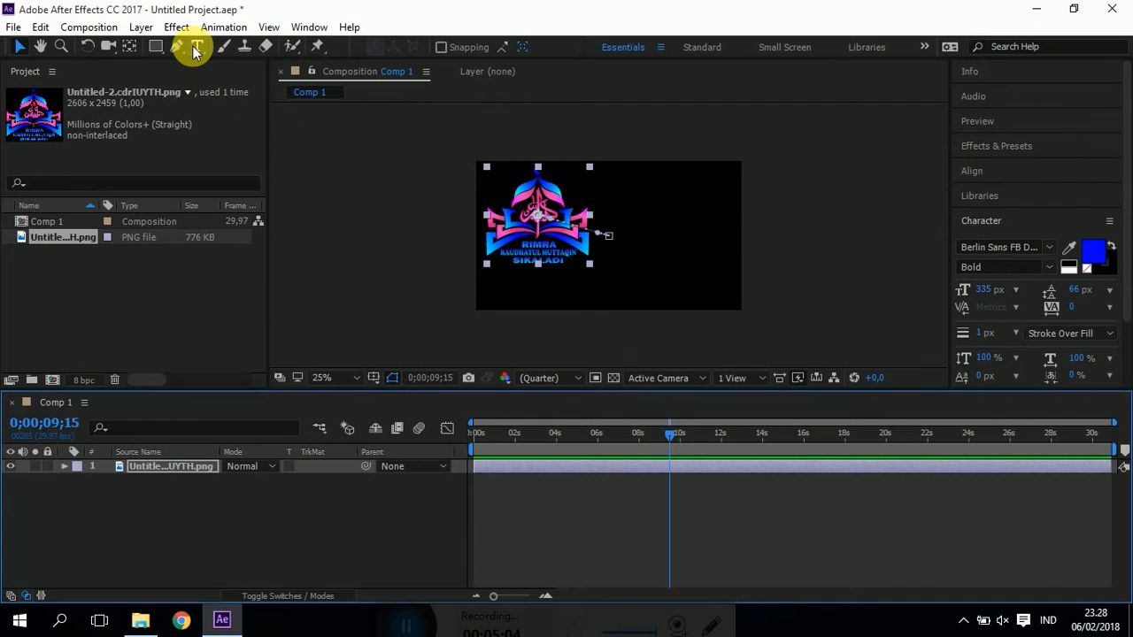
click(130, 505)
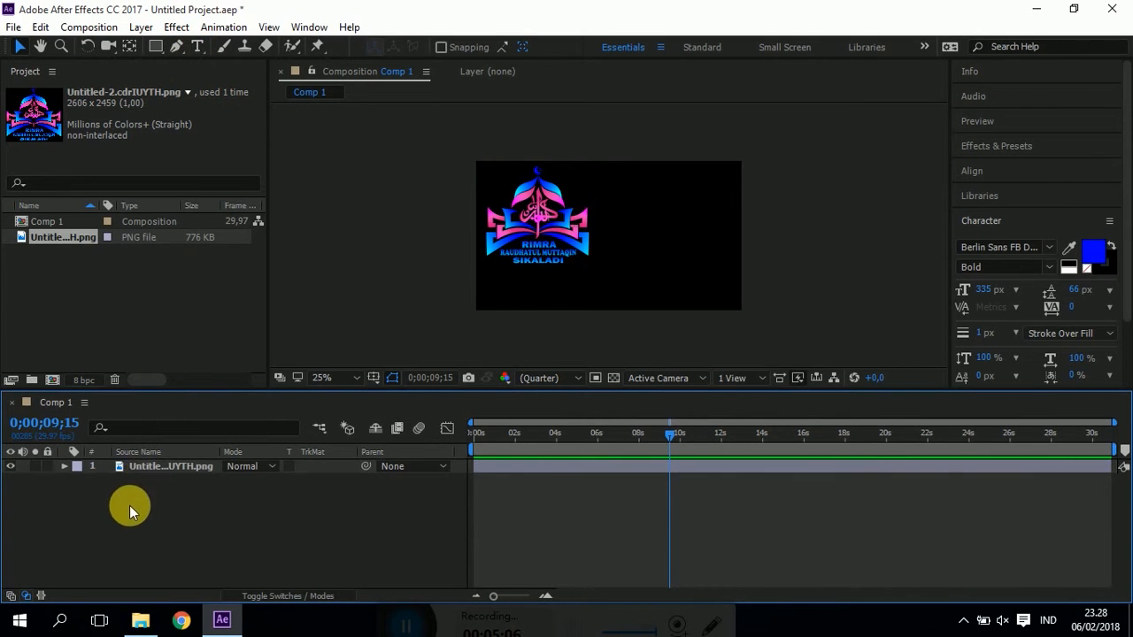
click(199, 47)
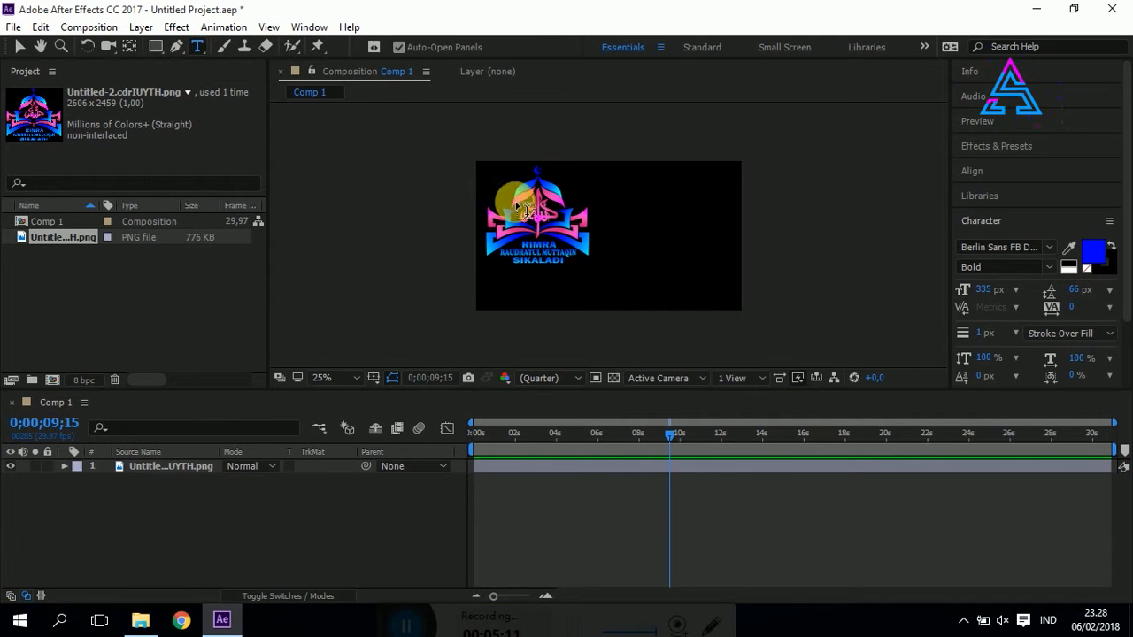
click(492, 286)
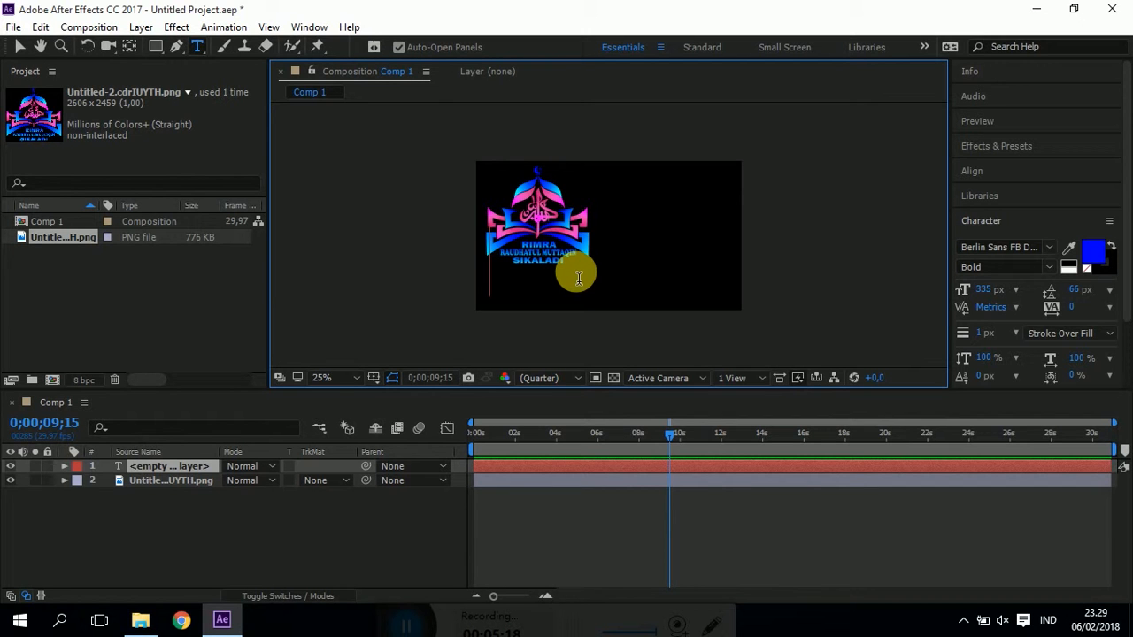
text(RI)
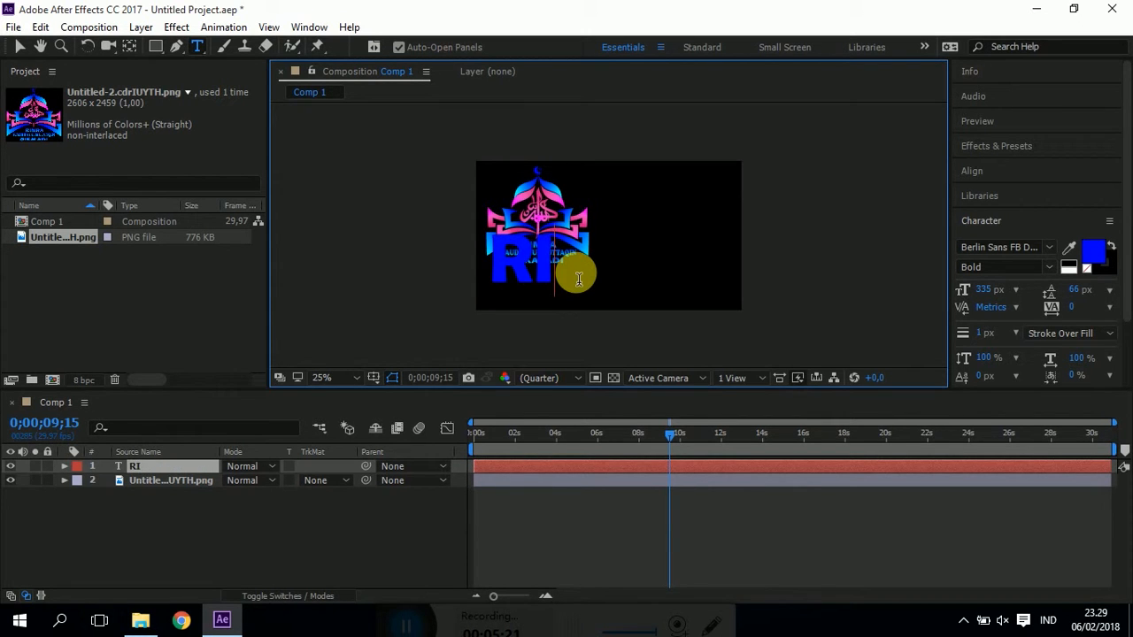
text(M)
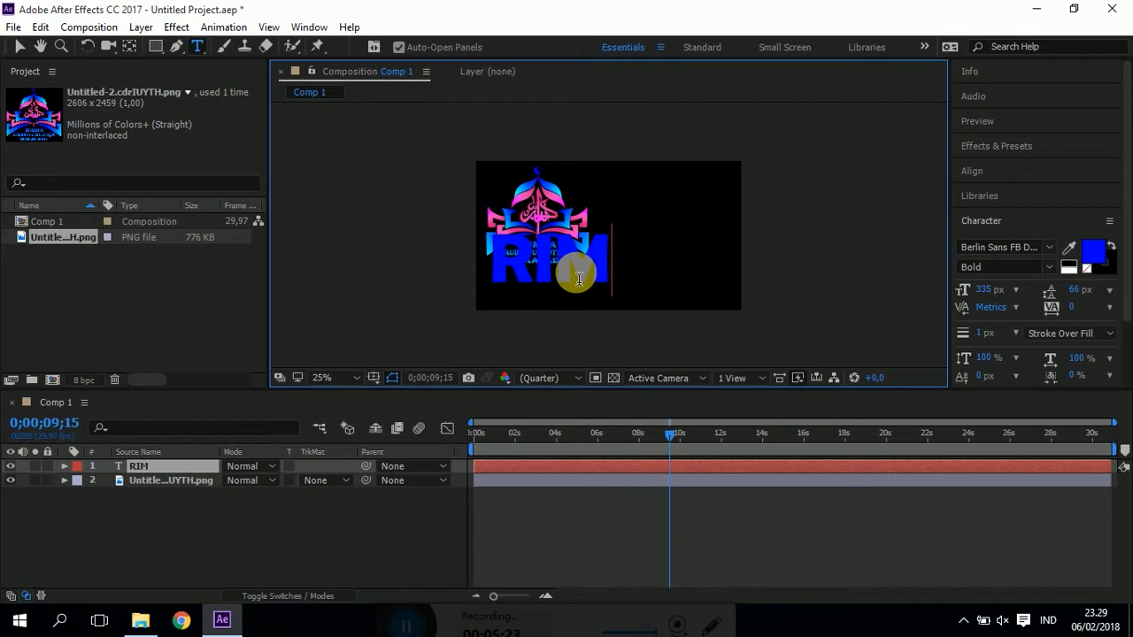
text(RA)
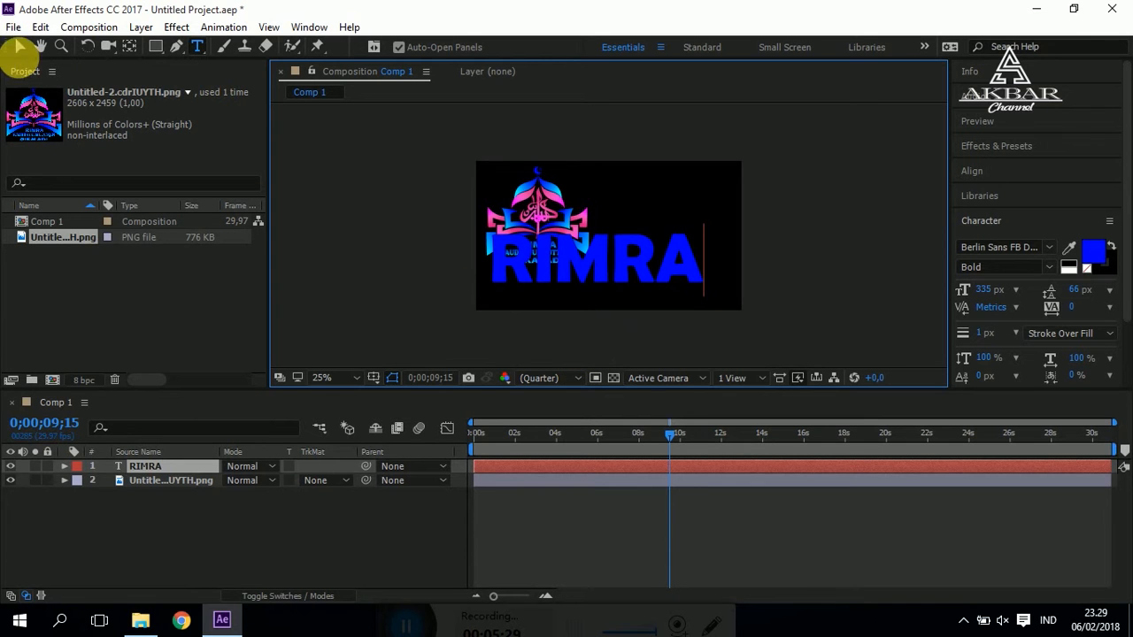
Move the RIMRA text down to the lower-left corner of the composition and scale it down slightly
click(19, 46)
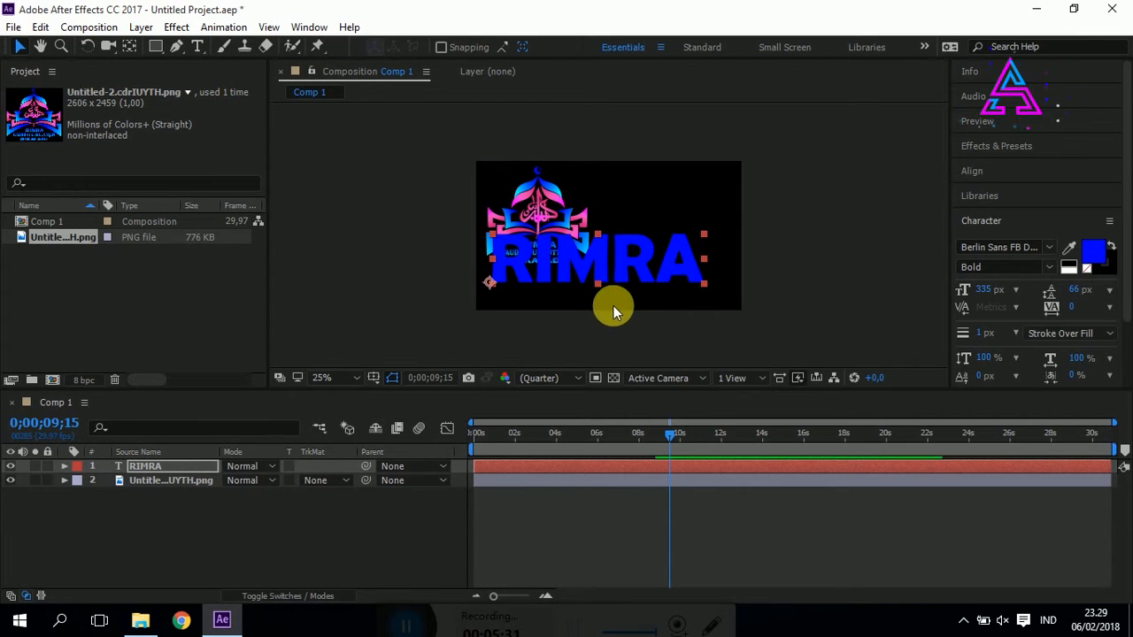
drag(571, 260, 556, 282)
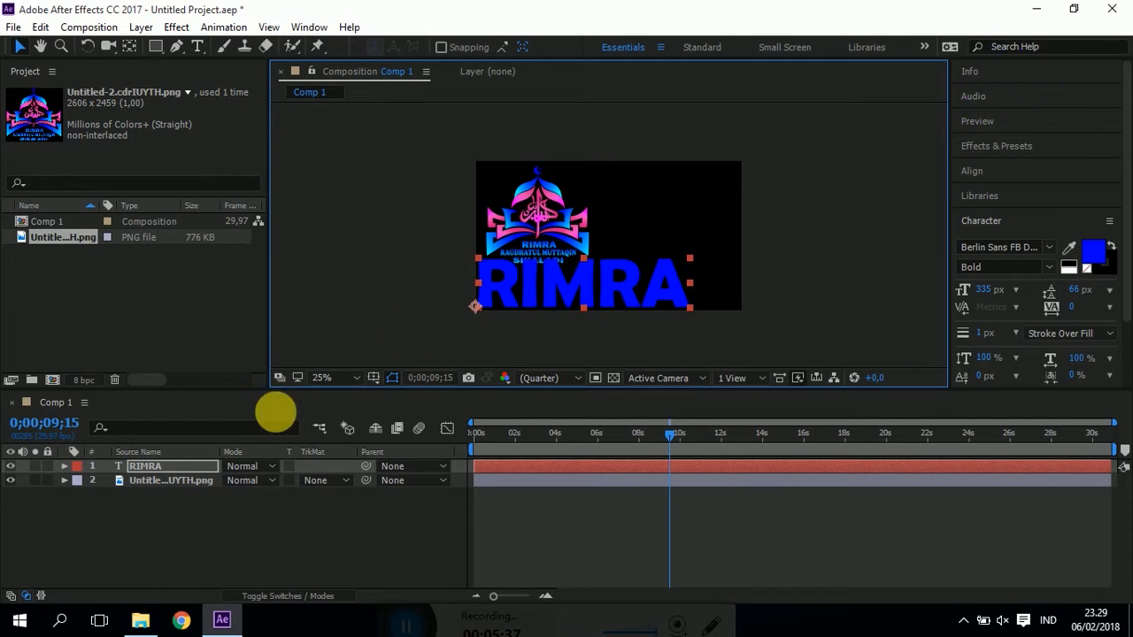
click(205, 480)
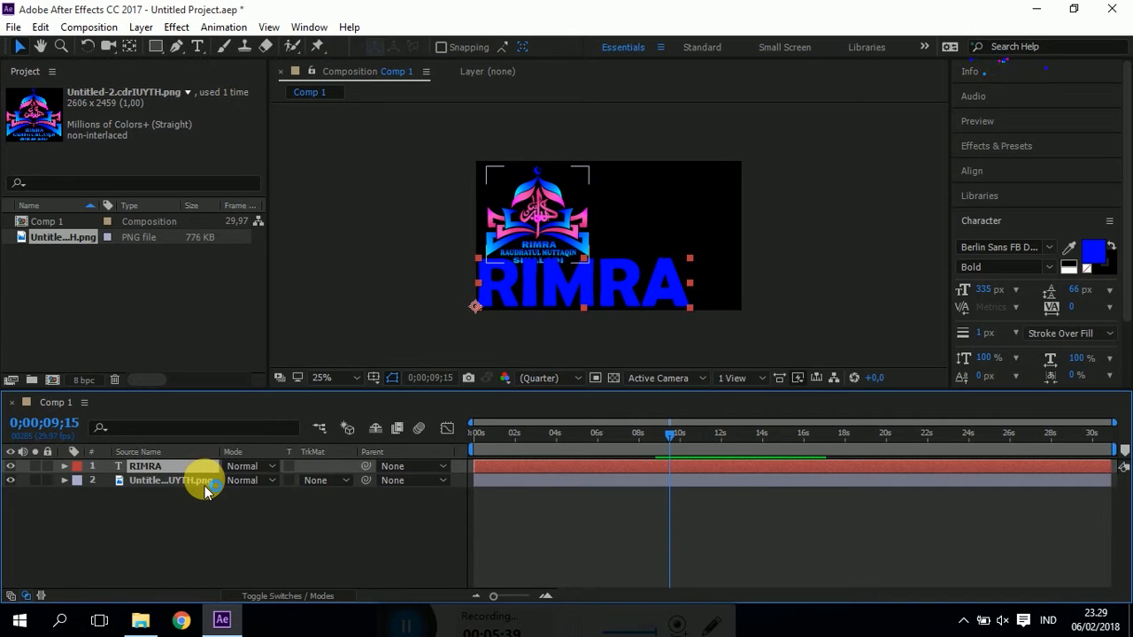
click(150, 469)
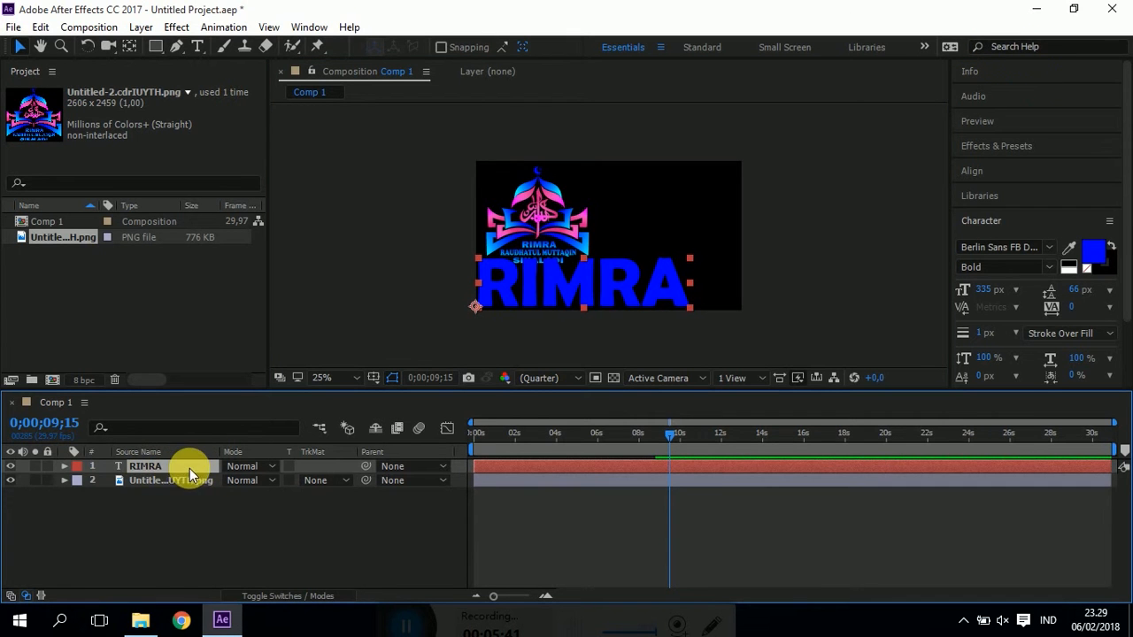
key(s)
mouse_move(266, 480)
mouse_down()
mouse_move(283, 483)
mouse_move(266, 485)
mouse_up()
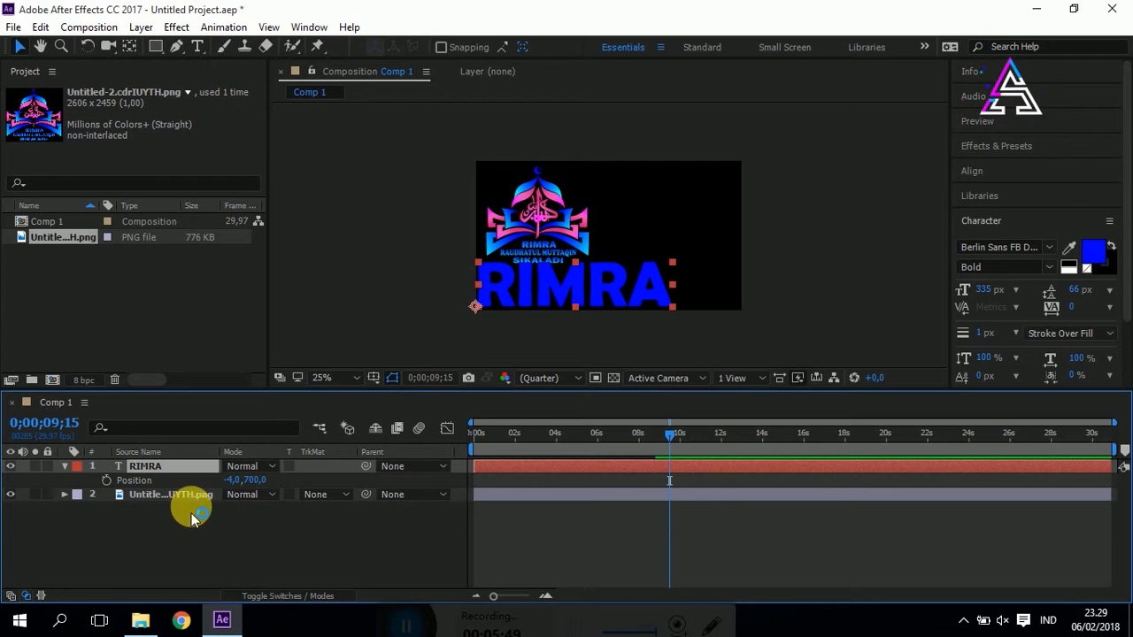
Position the RIMRA text directly beneath the logo, lined up with its left edge, at about 36, 712
drag(254, 480, 204, 481)
key(ctrl+z)
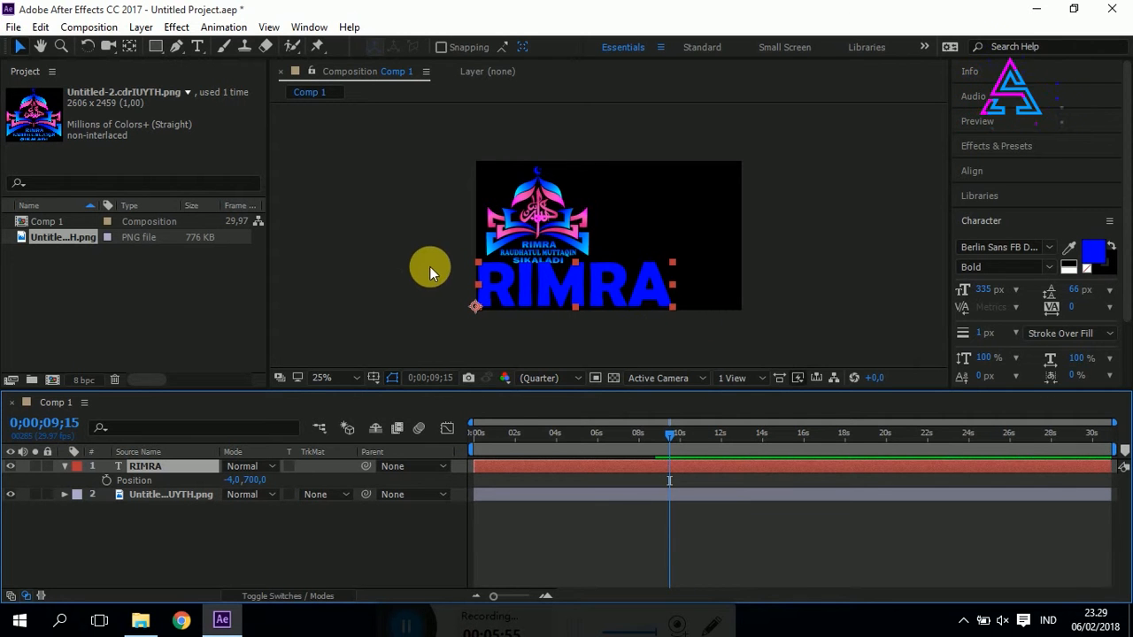
click(406, 266)
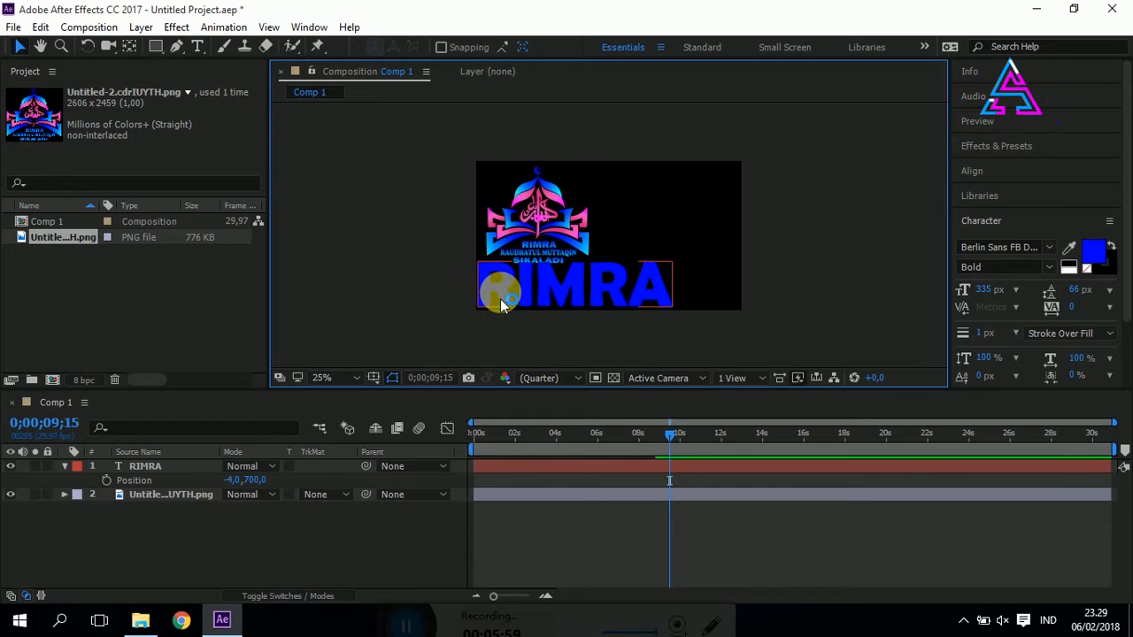
drag(549, 301, 558, 299)
click(418, 260)
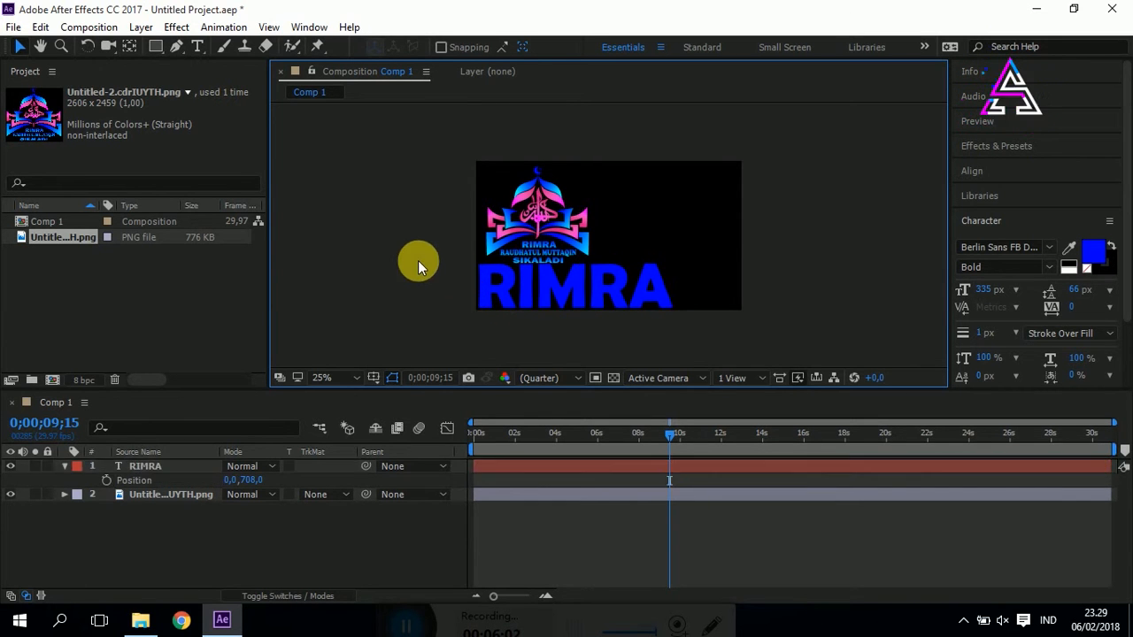
drag(508, 283, 516, 284)
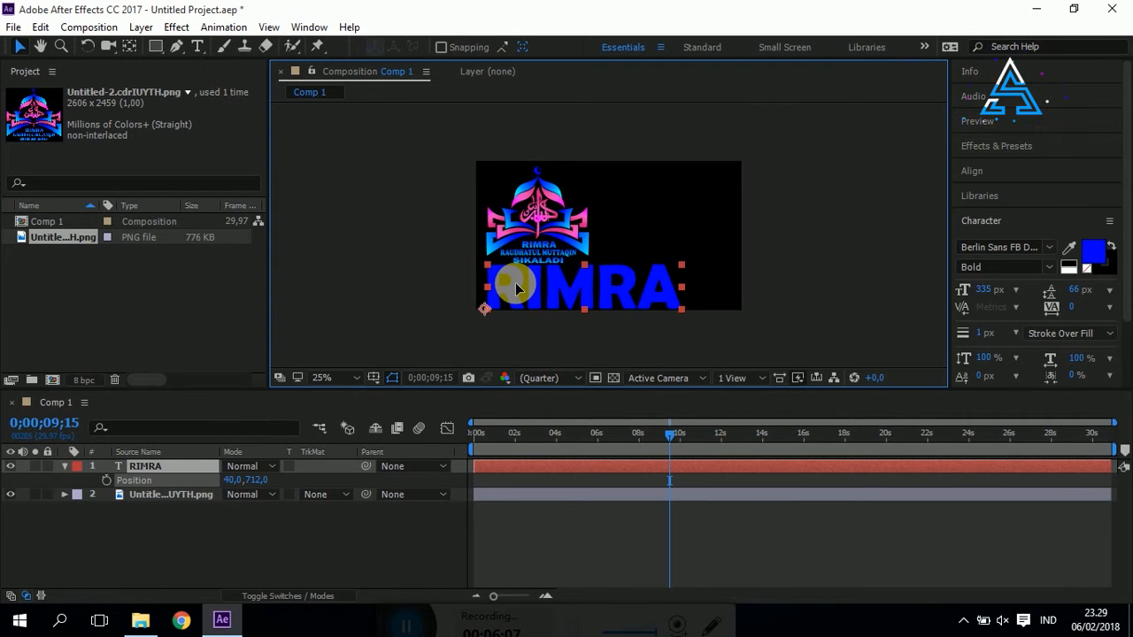
click(415, 291)
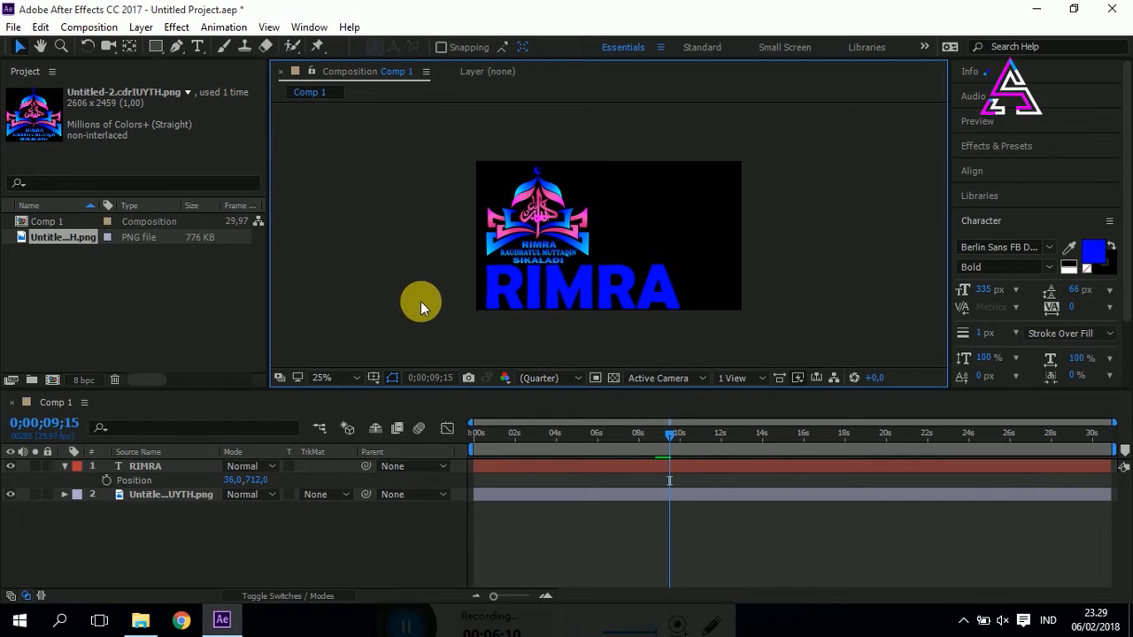
Add a text layer reading "TV" above RIMRA, just right of the logo, with the Type tool
click(197, 46)
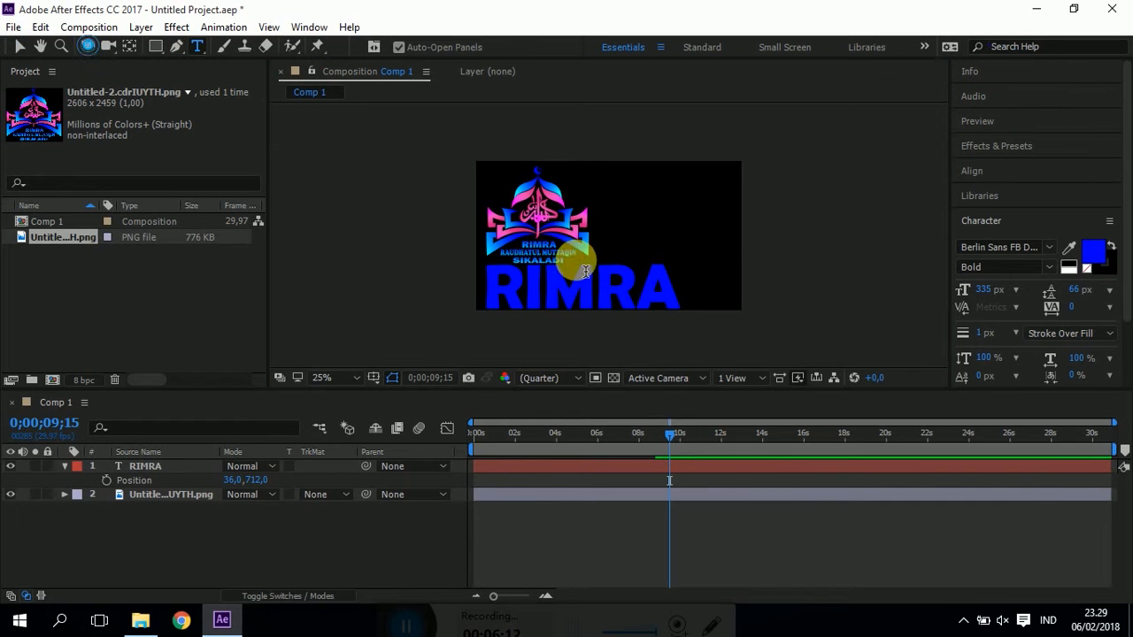
click(624, 231)
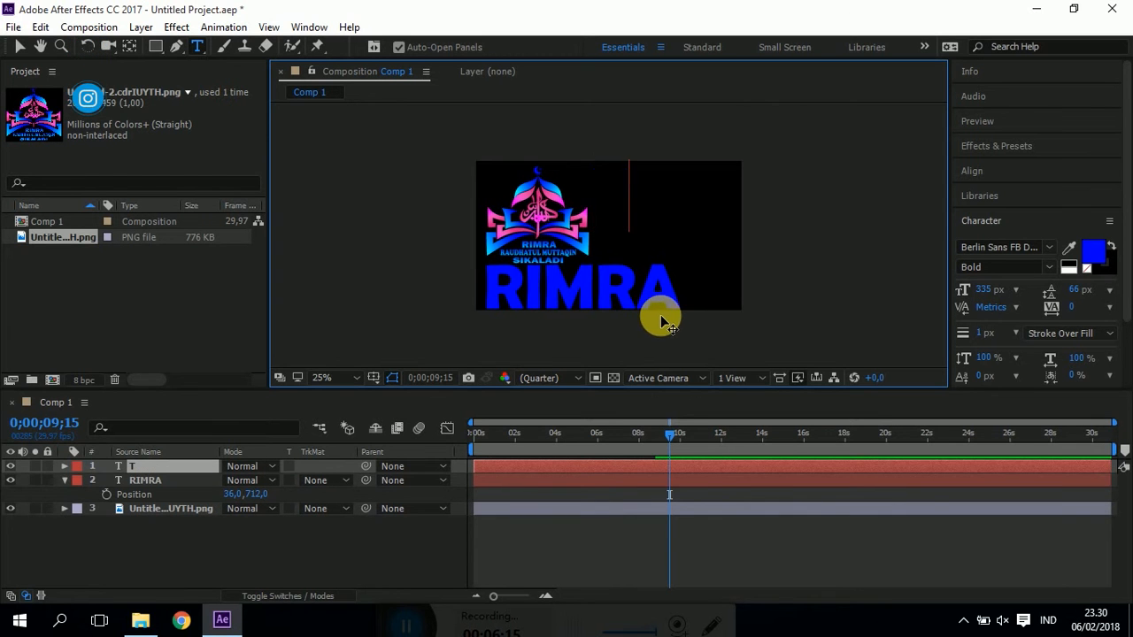
text(T)
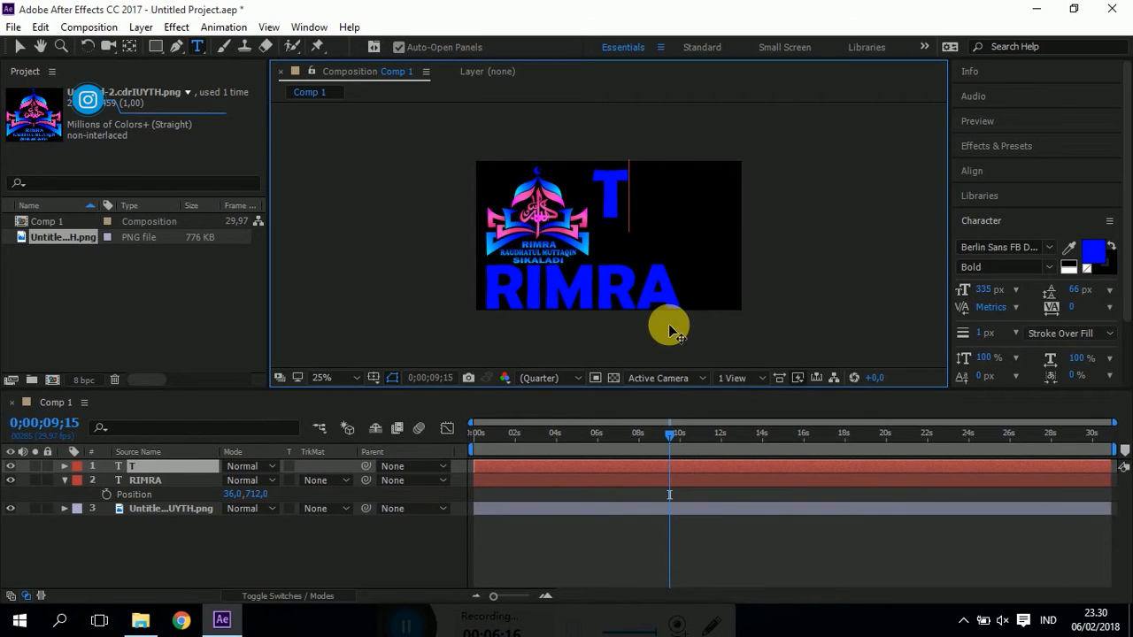
text(V)
click(20, 47)
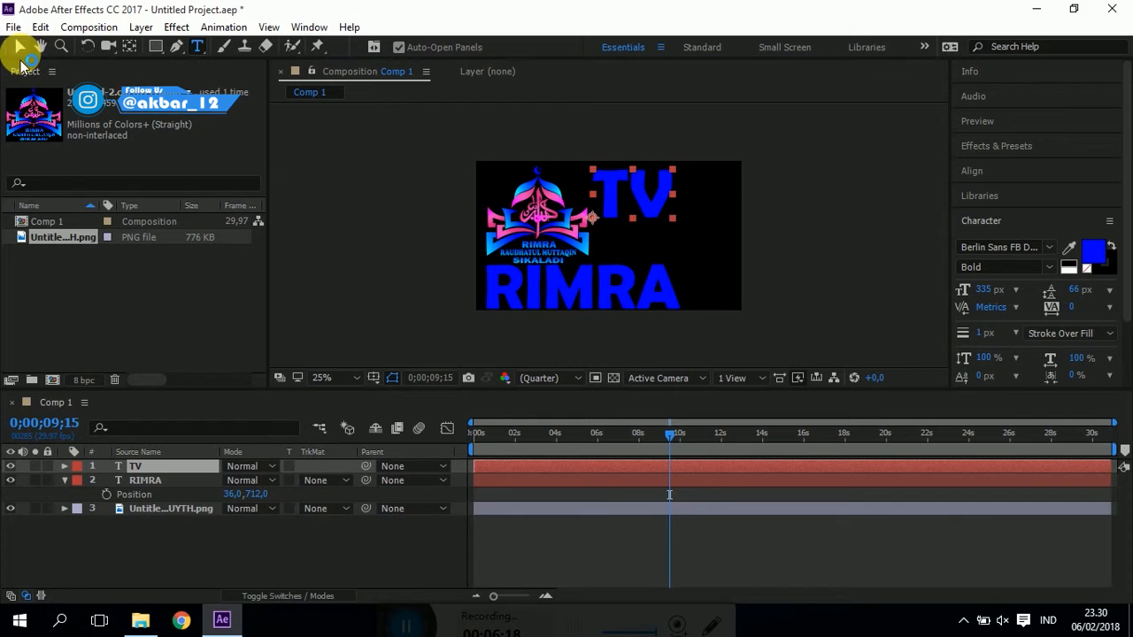
Move the TV text down to just above RIMRA and enlarge it slightly to line up with RIMRA's right edge
drag(662, 222, 652, 248)
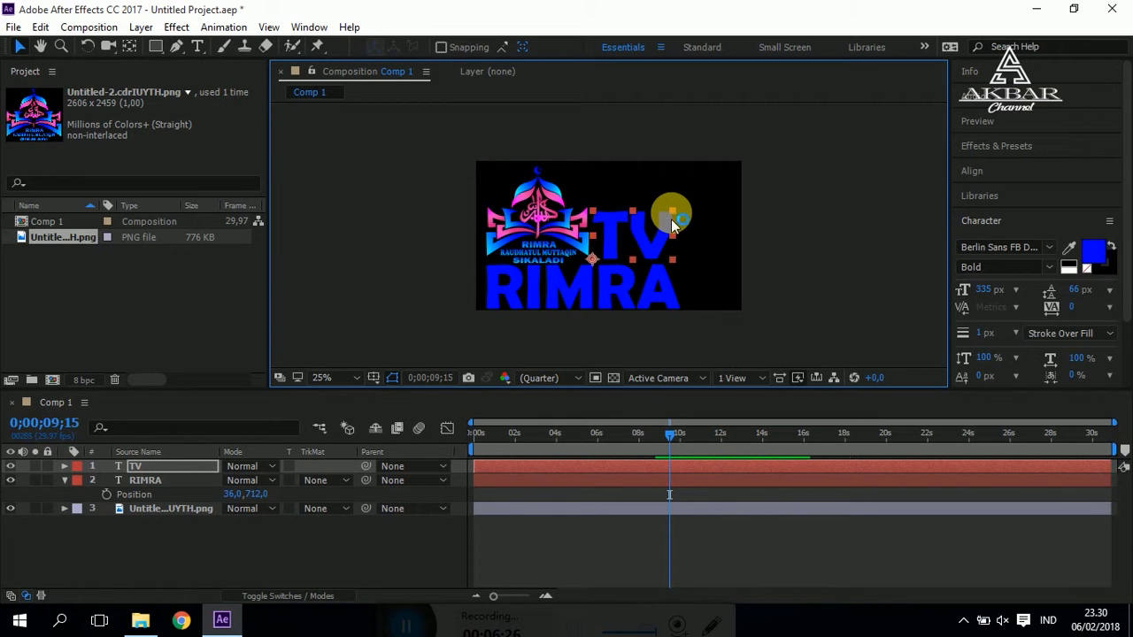
drag(673, 217, 675, 218)
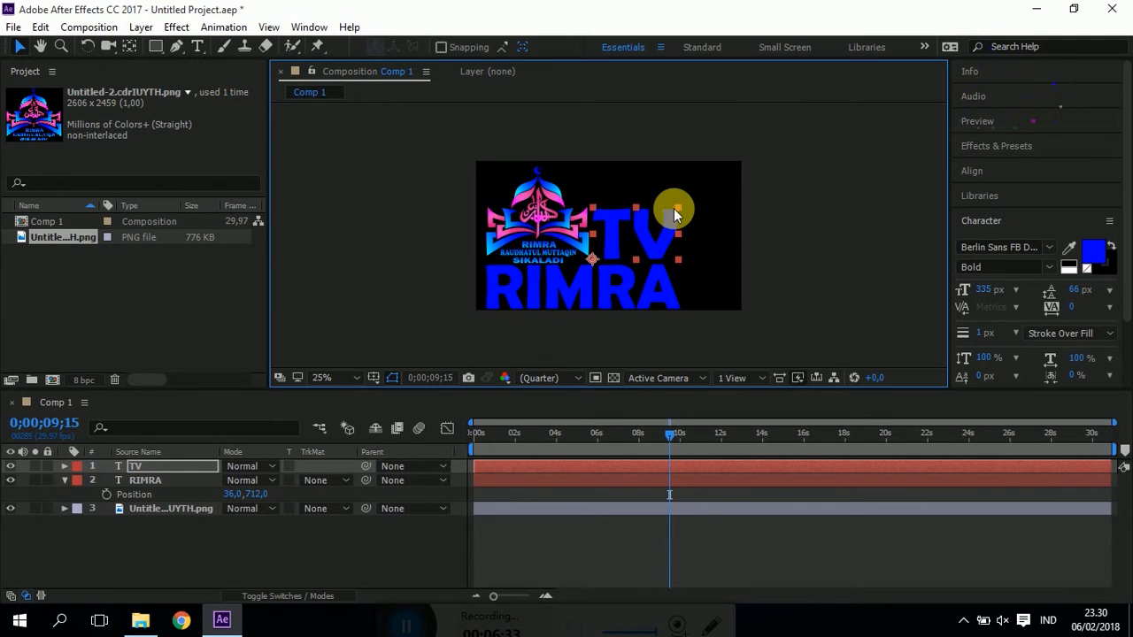
click(828, 229)
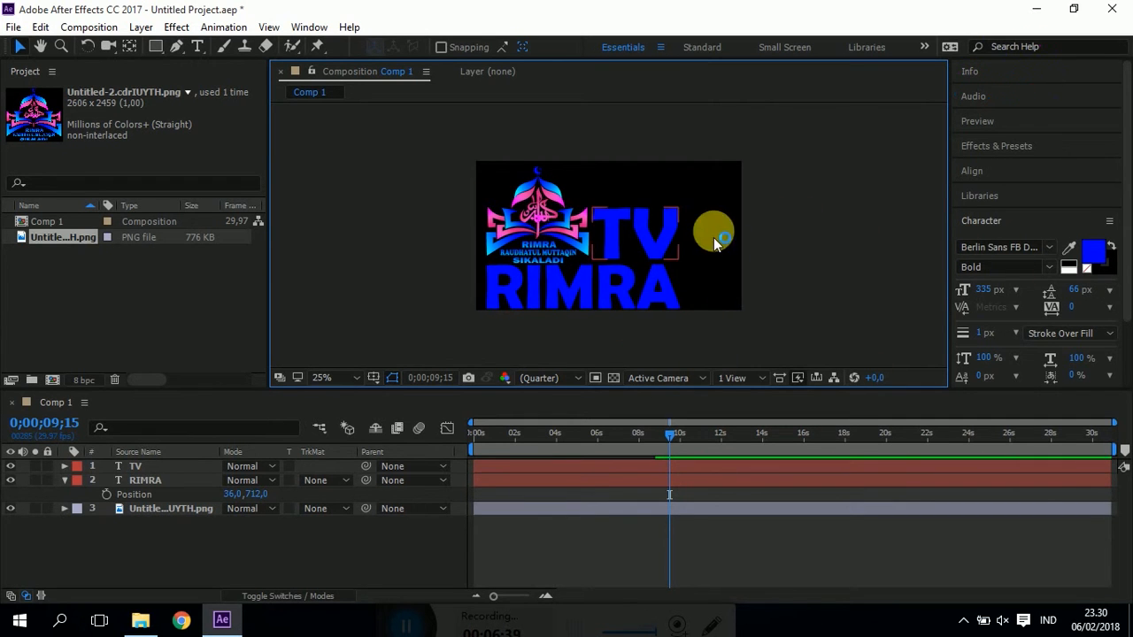
Recolour the RIMRA text with the pink sampled from the logo
click(1070, 247)
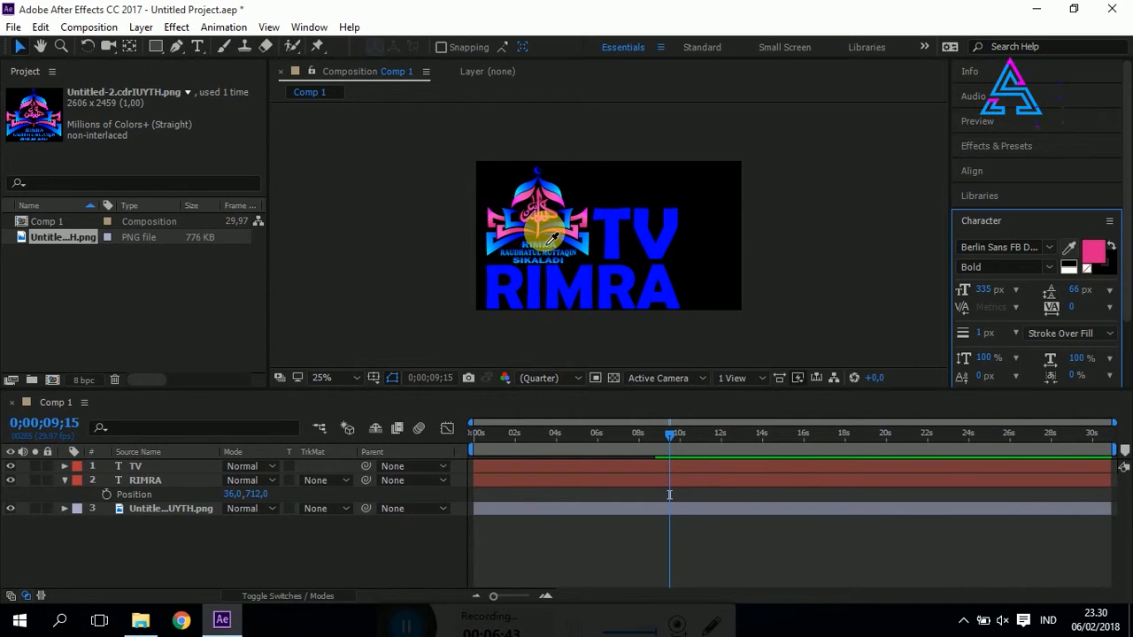
click(548, 189)
click(568, 291)
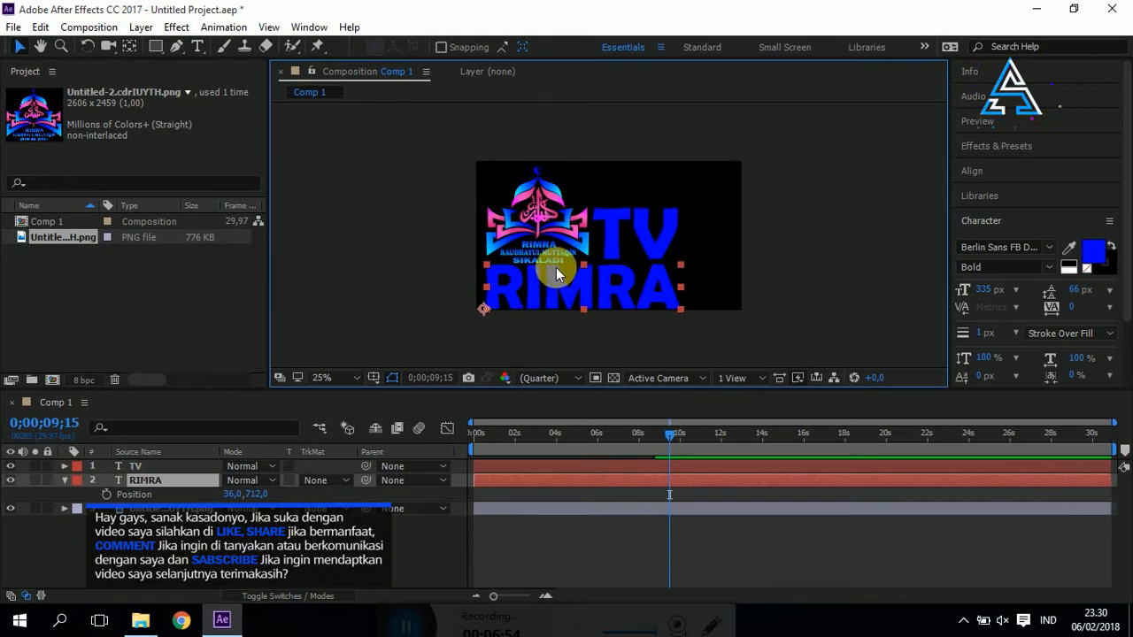
click(1055, 246)
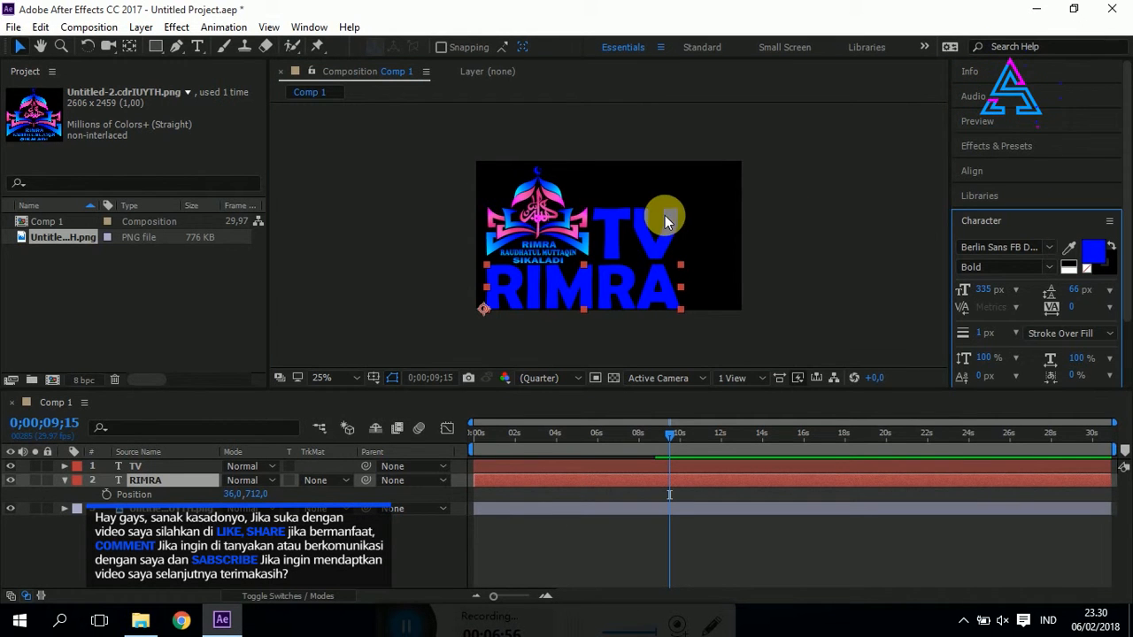
click(1069, 248)
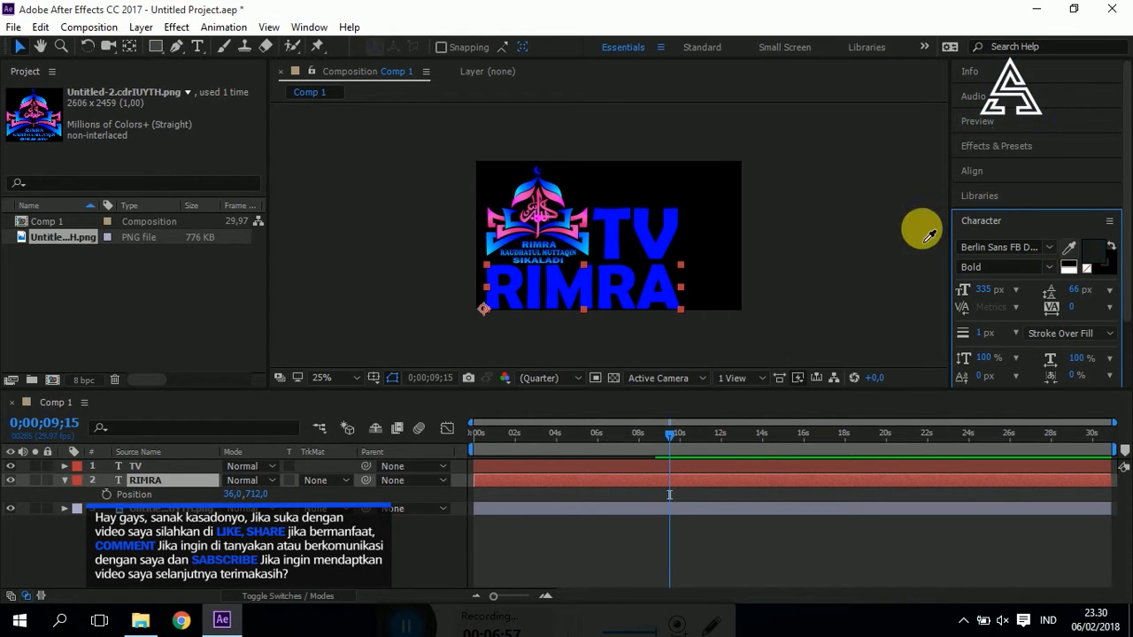
click(541, 187)
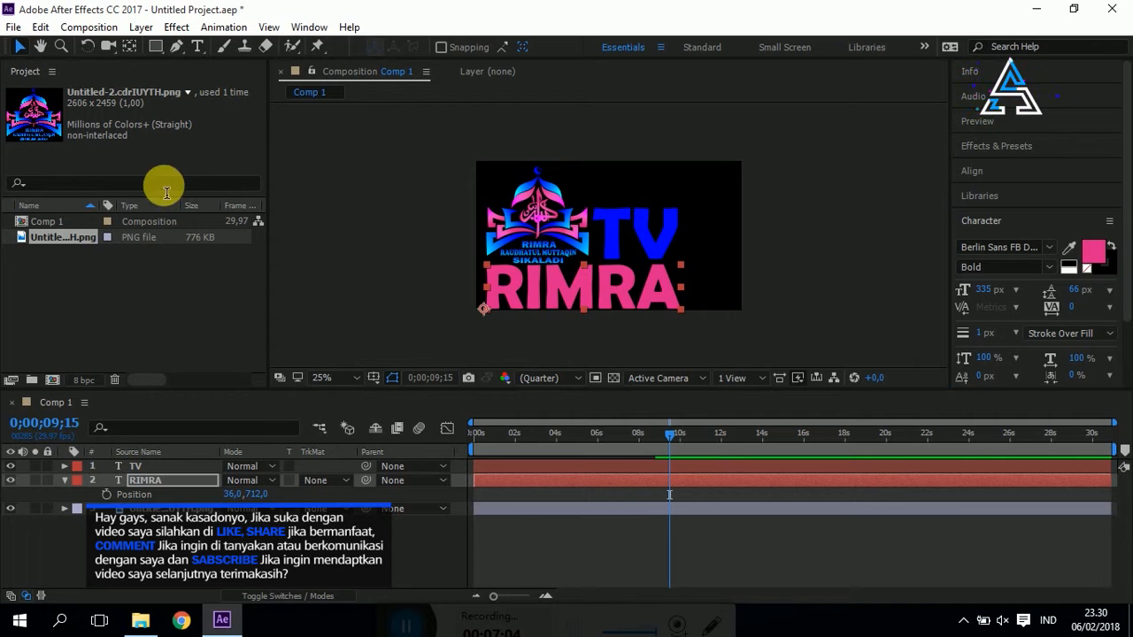
Collapse the RIMRA layer's properties and reorder the layer above TV
click(64, 480)
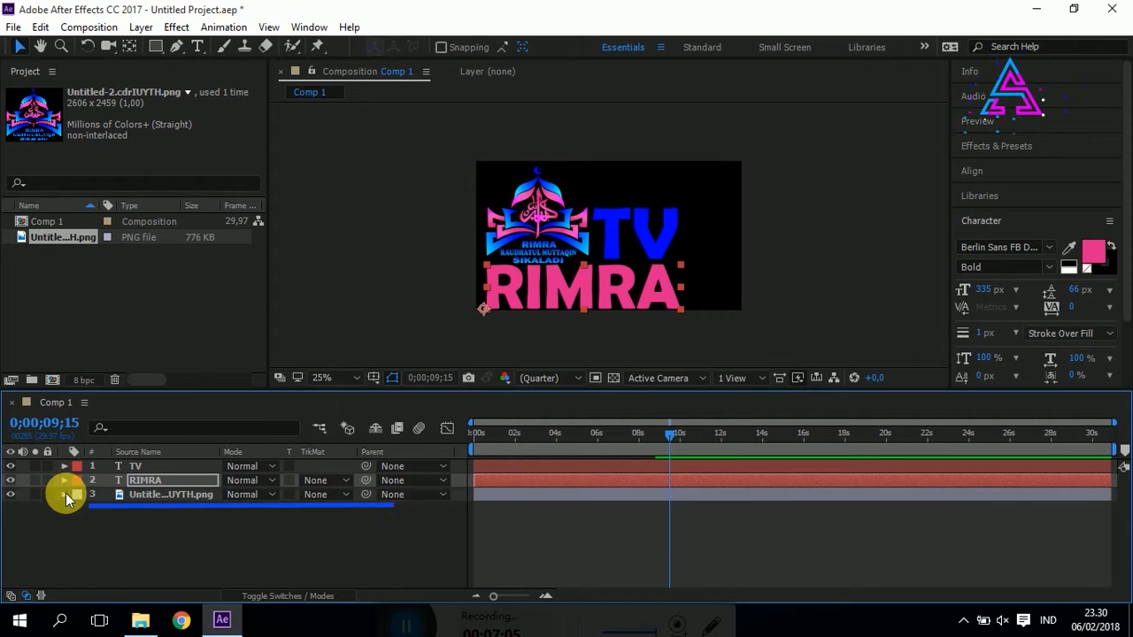
click(188, 552)
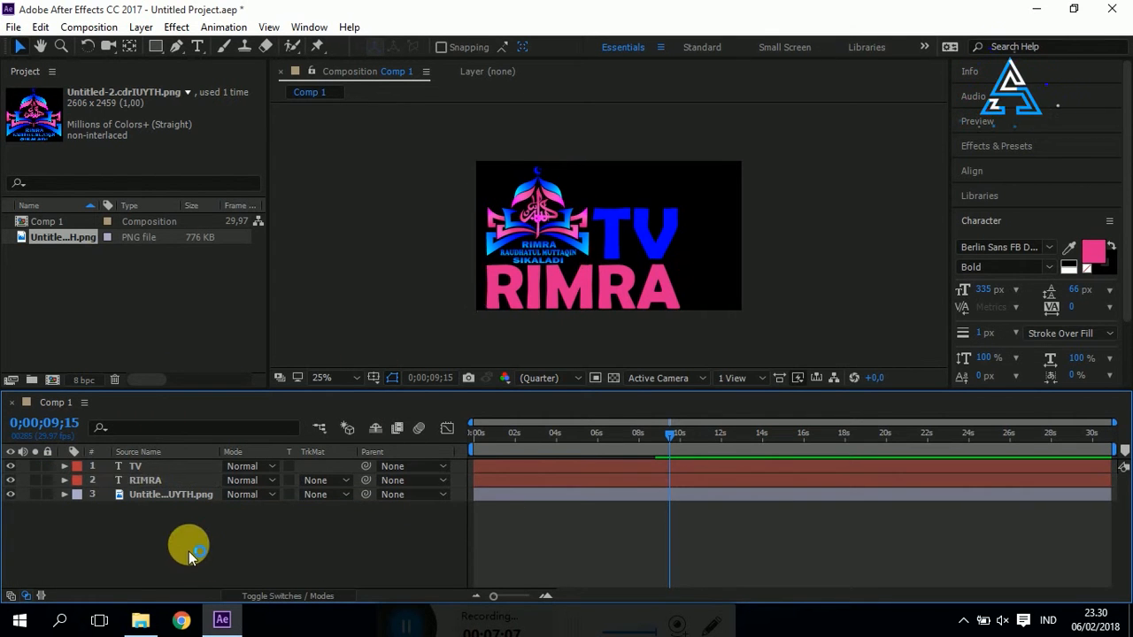
drag(142, 481, 144, 464)
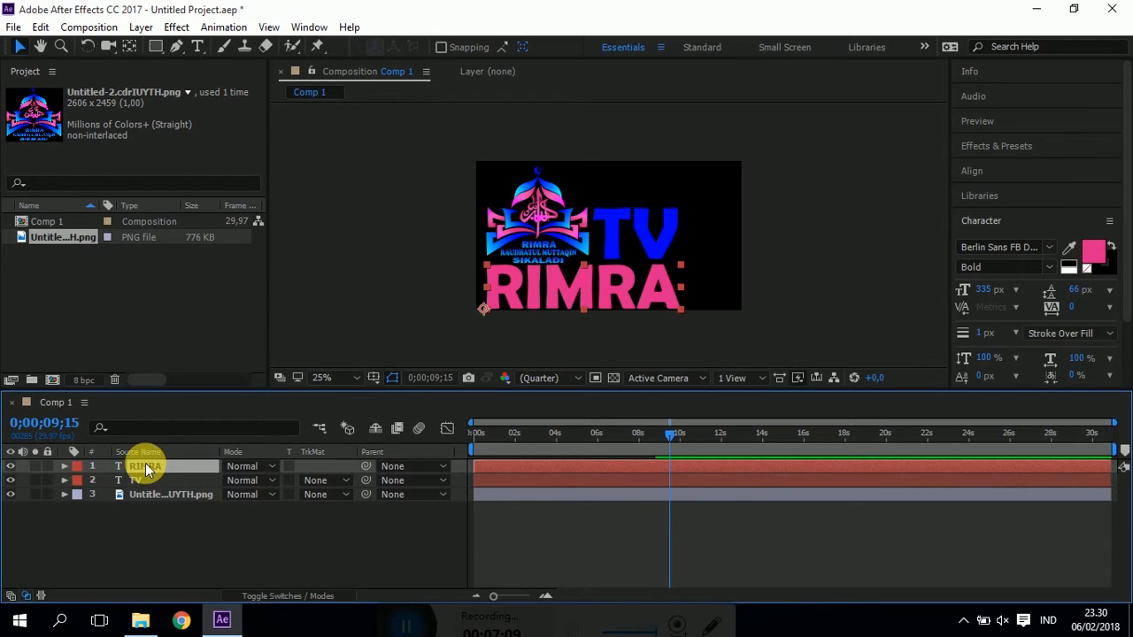
click(297, 553)
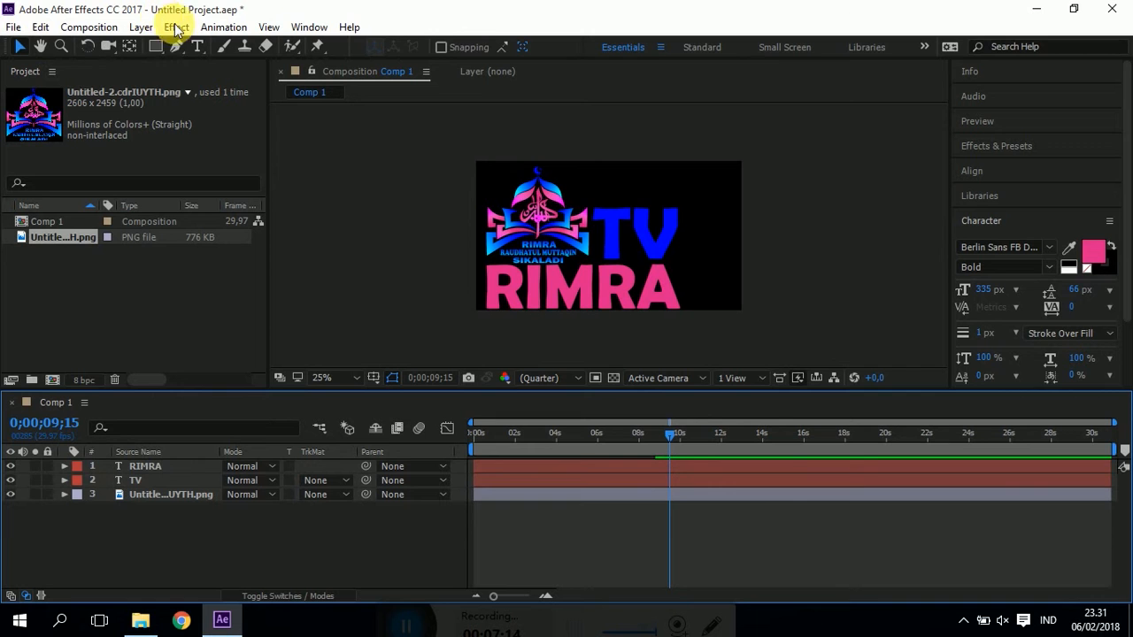
Draw a white rectangle shape layer covering the RIMRA text and nudge it slightly downward
click(155, 46)
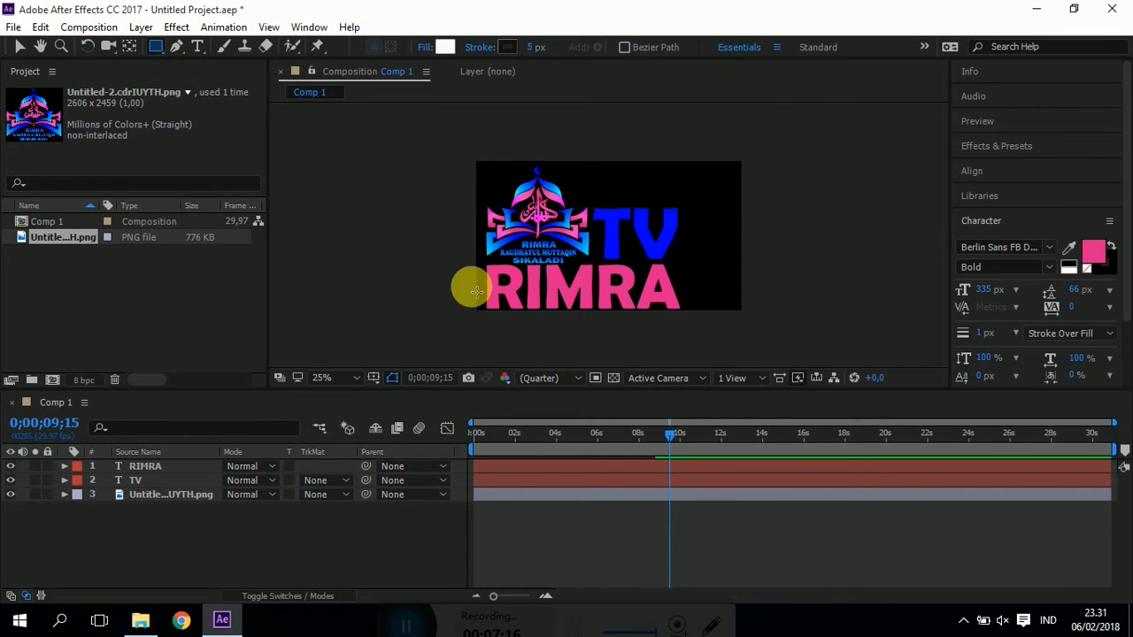
drag(485, 269, 690, 312)
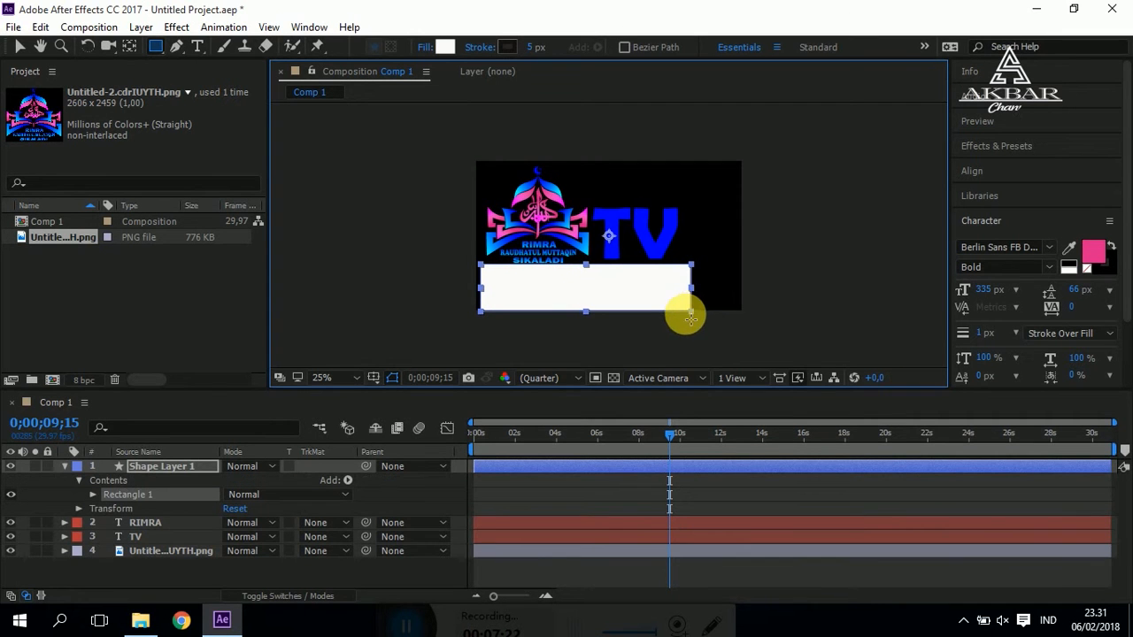
click(19, 46)
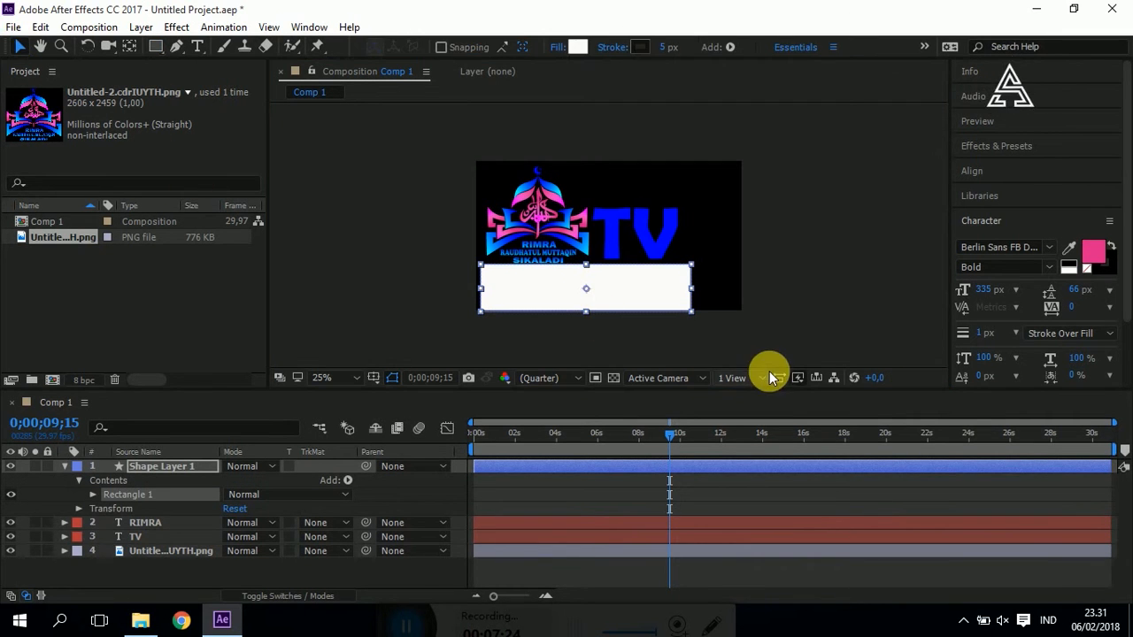
key(Down)
key(Down)
key(Down)
key(Up)
key(Up)
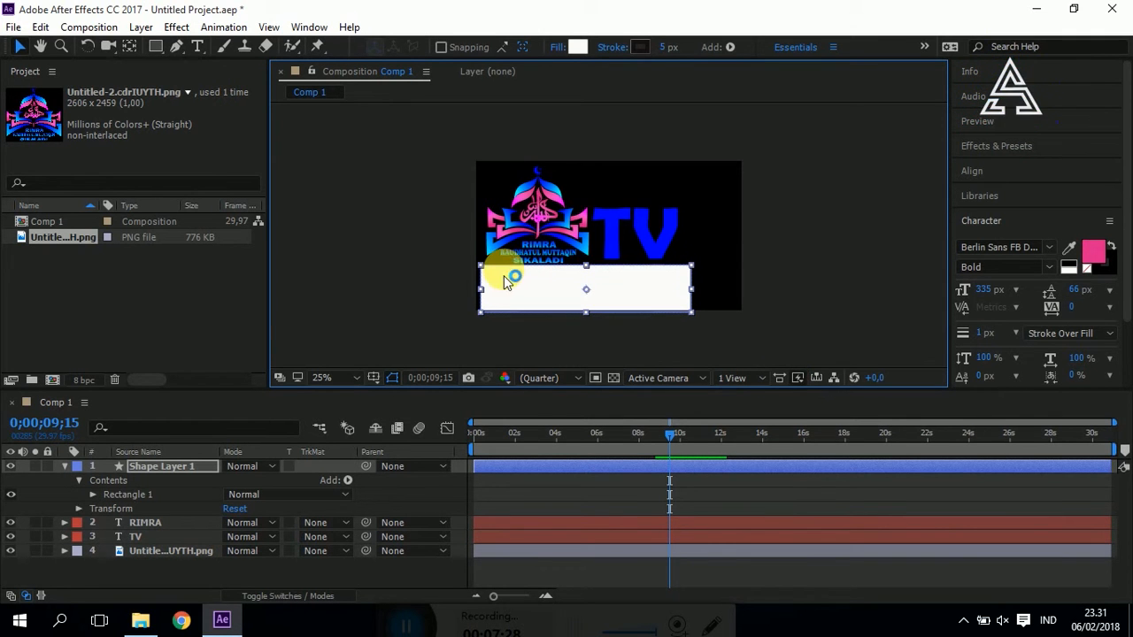
click(414, 273)
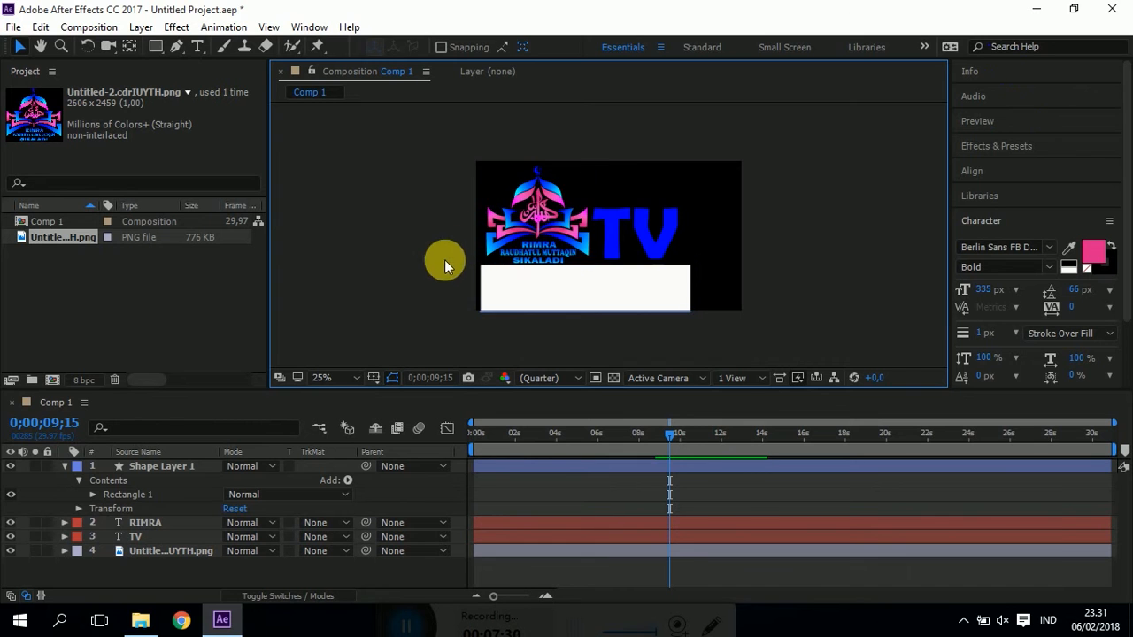
Set the RIMRA layer's track matte to Alpha Matte "Shape Layer 1" and select the matte shape layer
click(63, 465)
click(156, 486)
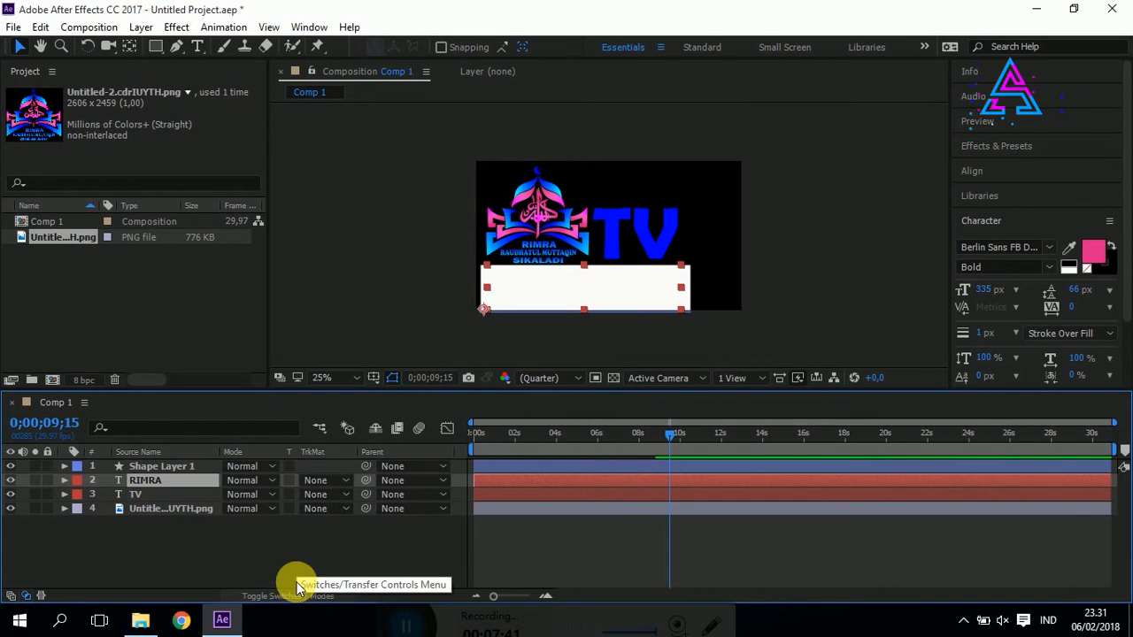
click(339, 482)
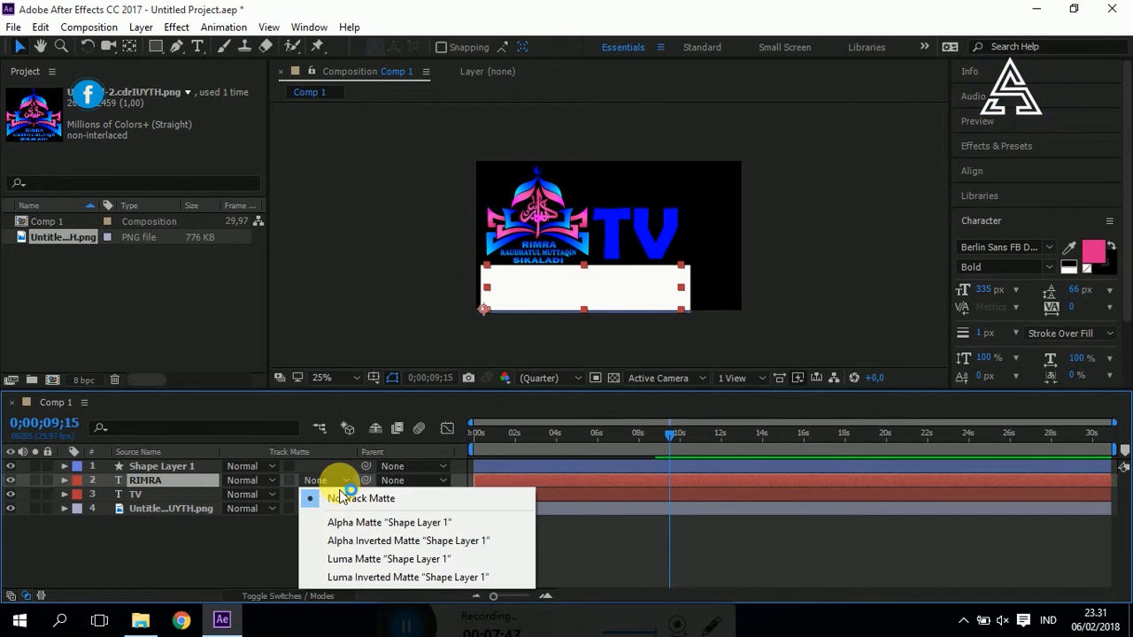
click(400, 524)
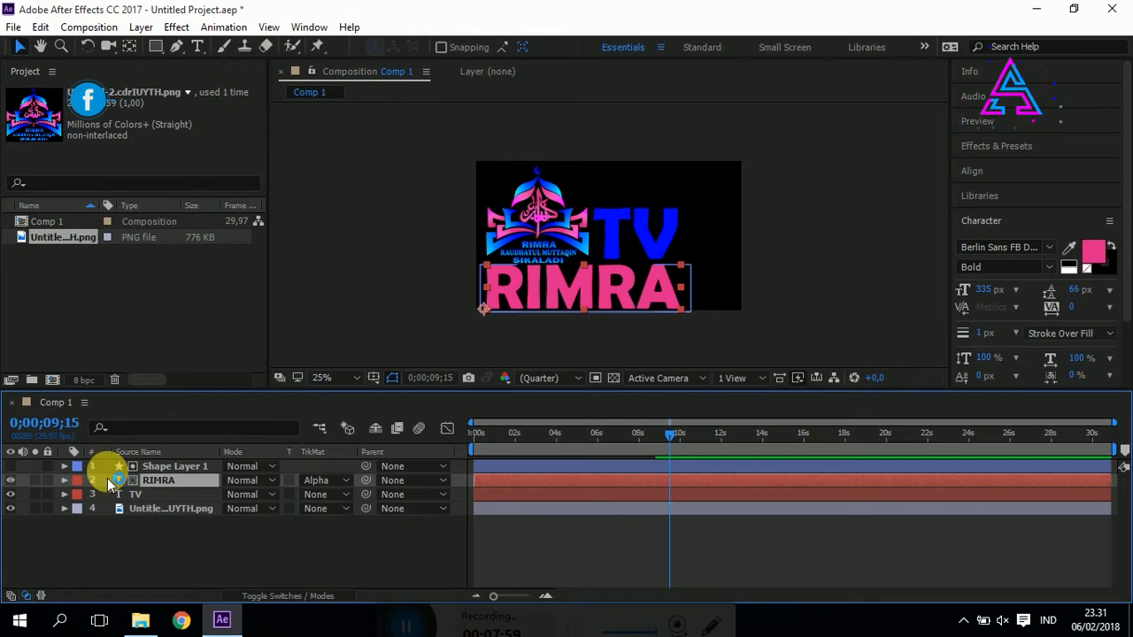
click(155, 466)
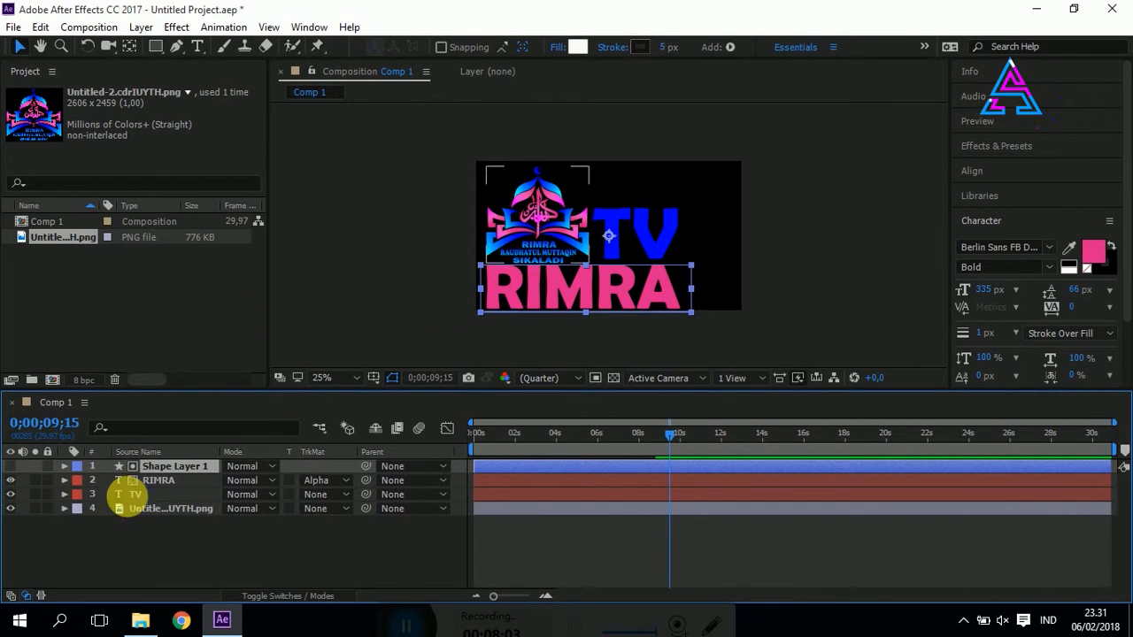
Add a Position keyframe to the RIMRA layer at 0;00;08;27, in line with the PNG logo's last Position keyframe
click(163, 480)
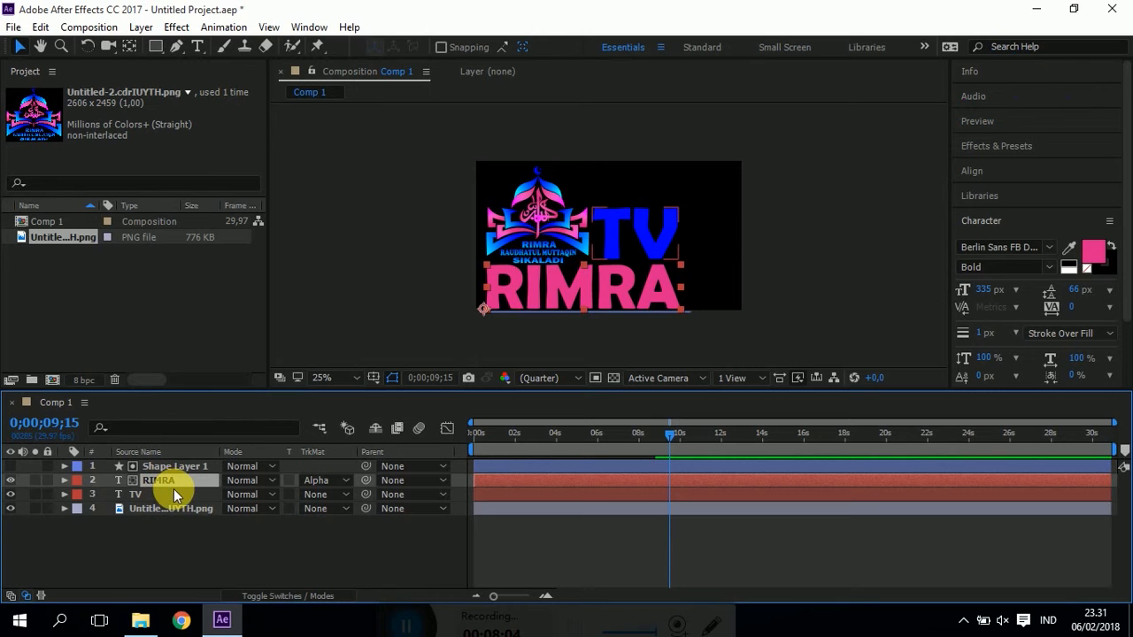
key(p)
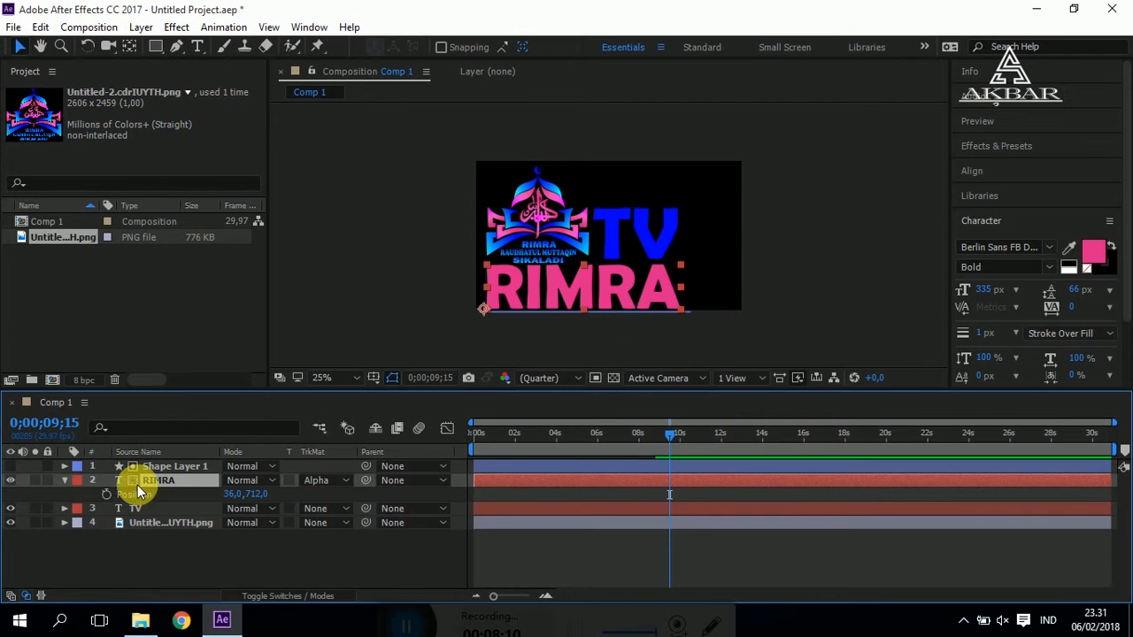
mouse_move(669, 433)
mouse_down()
mouse_move(638, 434)
mouse_move(656, 434)
mouse_up()
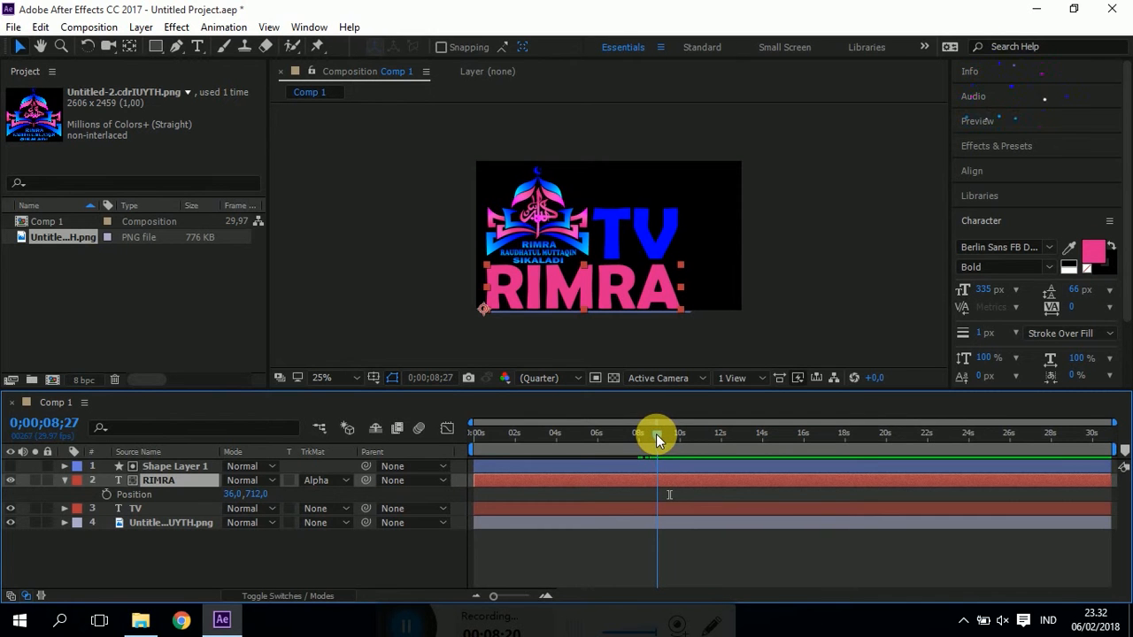
click(161, 523)
key(p)
key(p)
key(p)
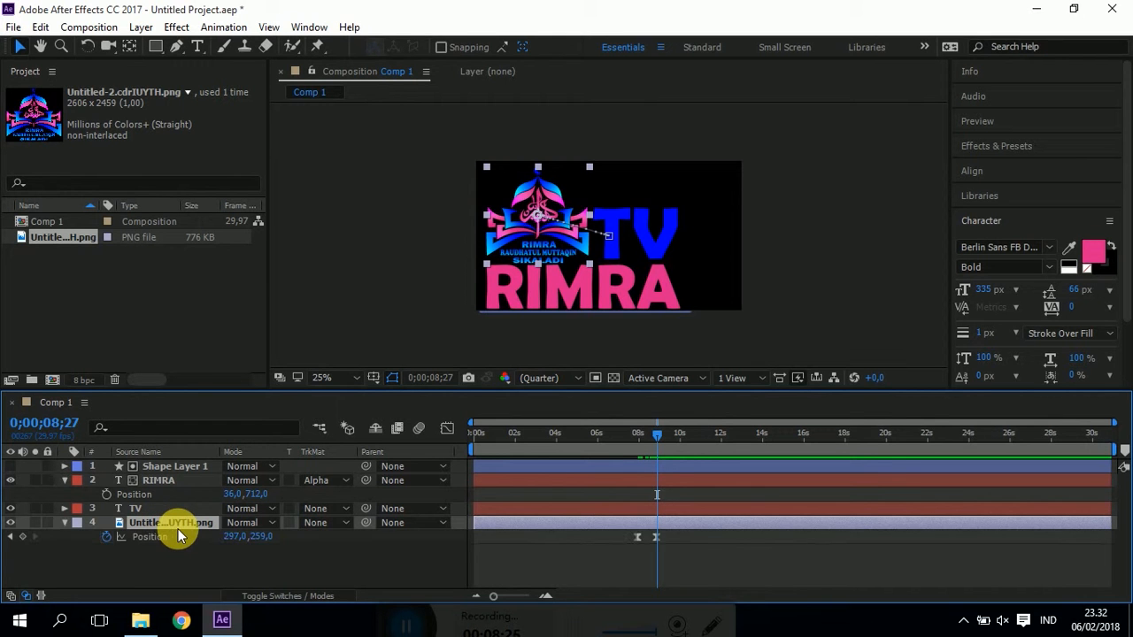
key(p)
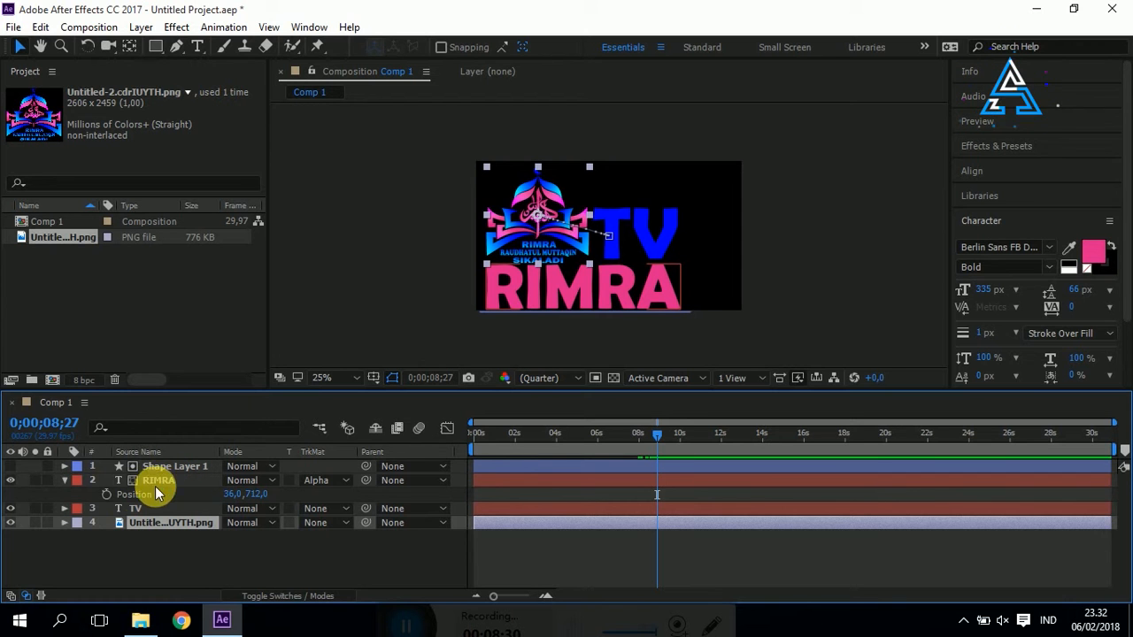
click(109, 494)
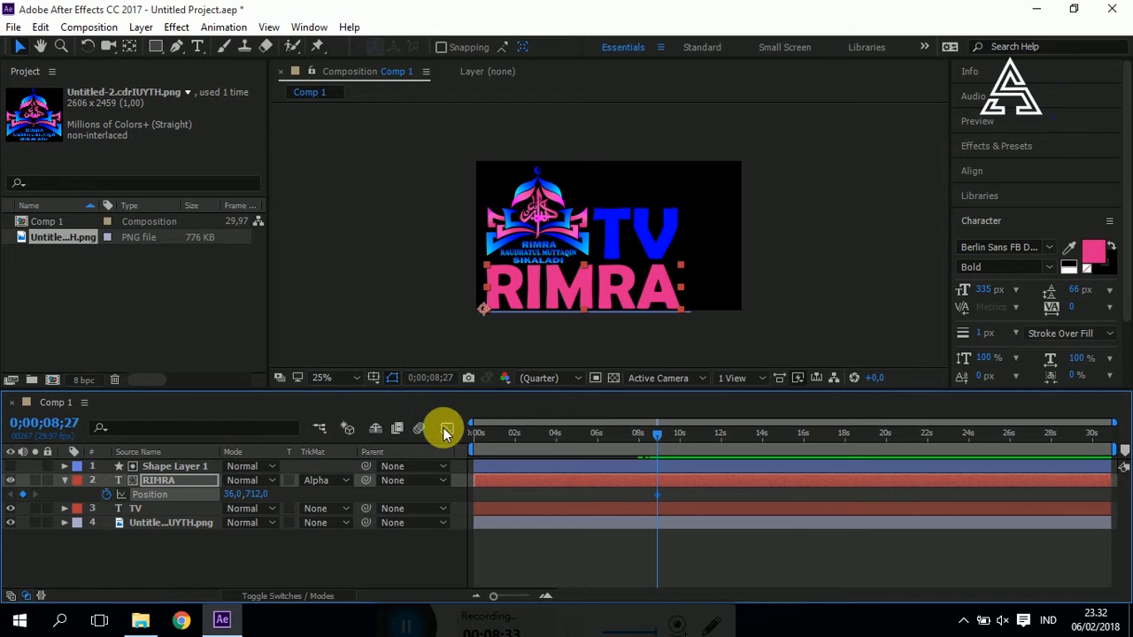
At 0;00;08;00, set the RIMRA layer's Position to 36, 476 and preview the text sliding down through its matte
mouse_move(656, 436)
mouse_down()
mouse_move(640, 436)
mouse_move(640, 449)
mouse_up()
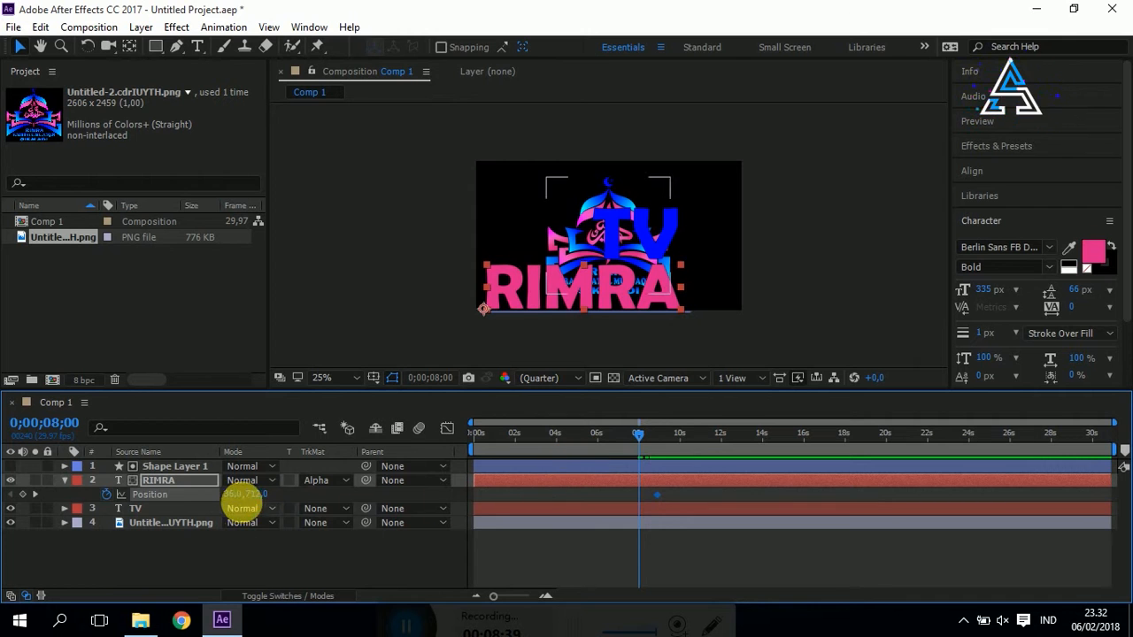
drag(248, 501, 44, 516)
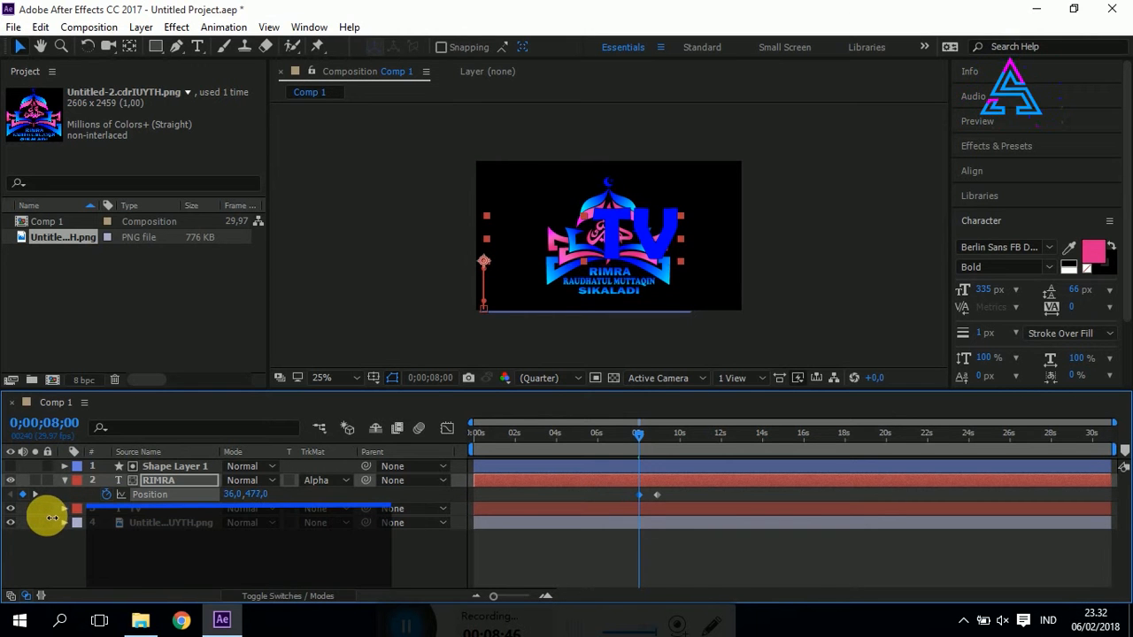
key(space)
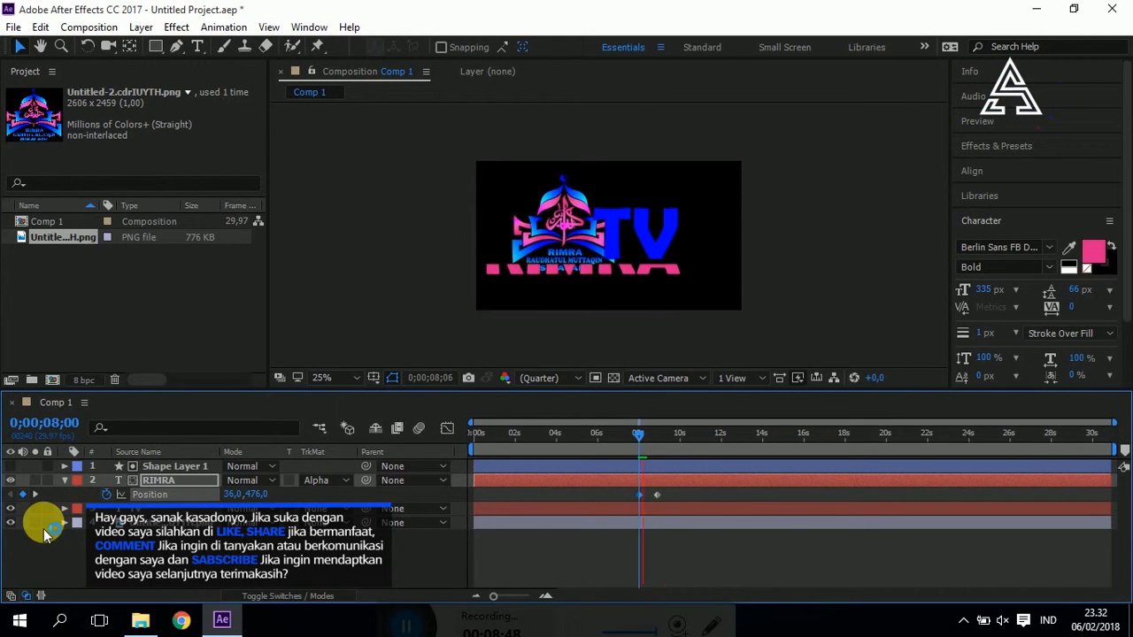
key(space)
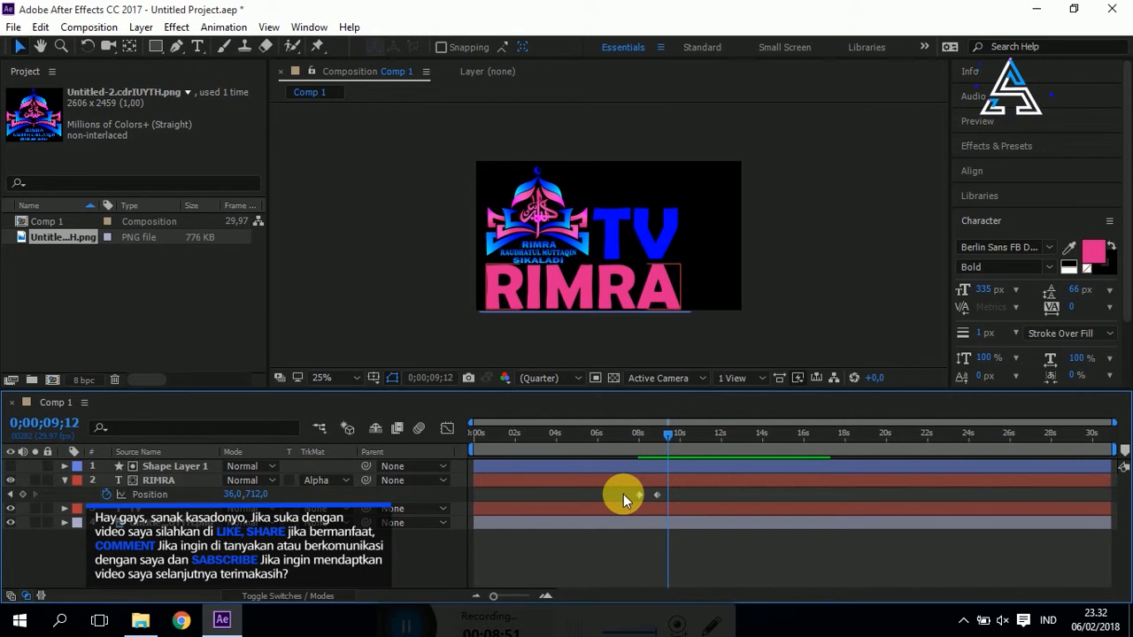
Apply Easy Ease In to both Position keyframes of the RIMRA layer
click(637, 496)
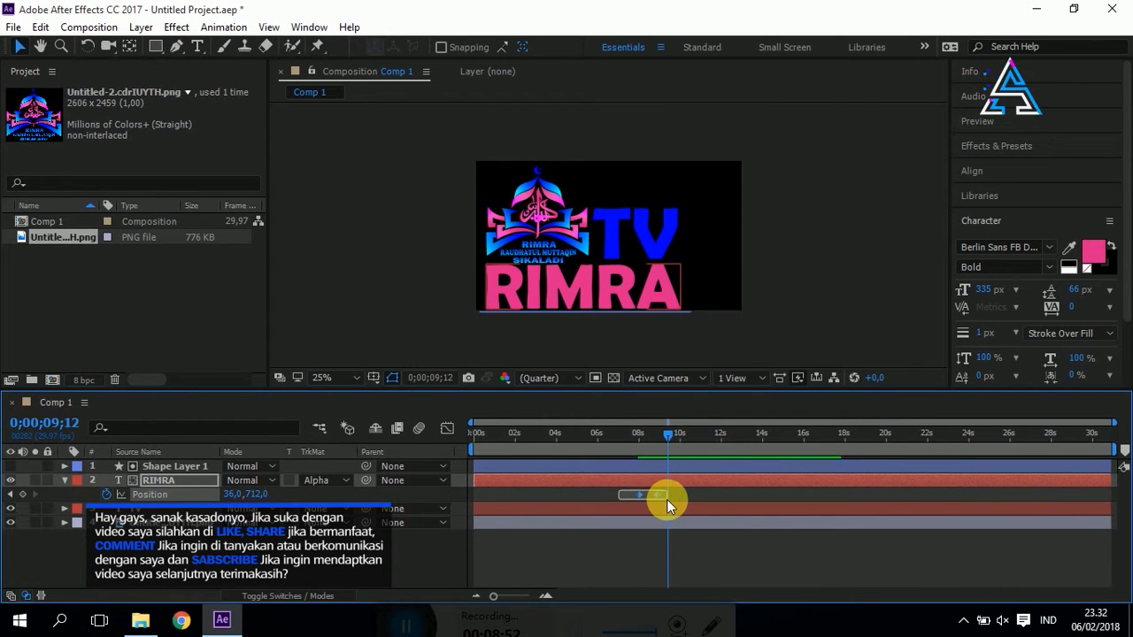
right_click(655, 495)
mouse_move(681, 486)
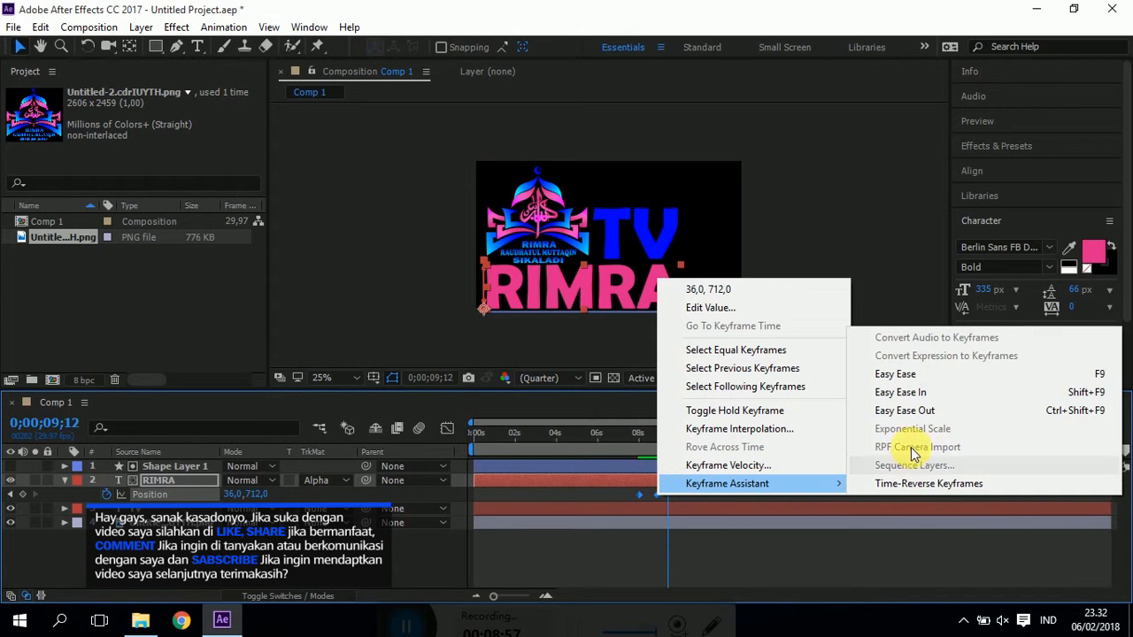
click(909, 394)
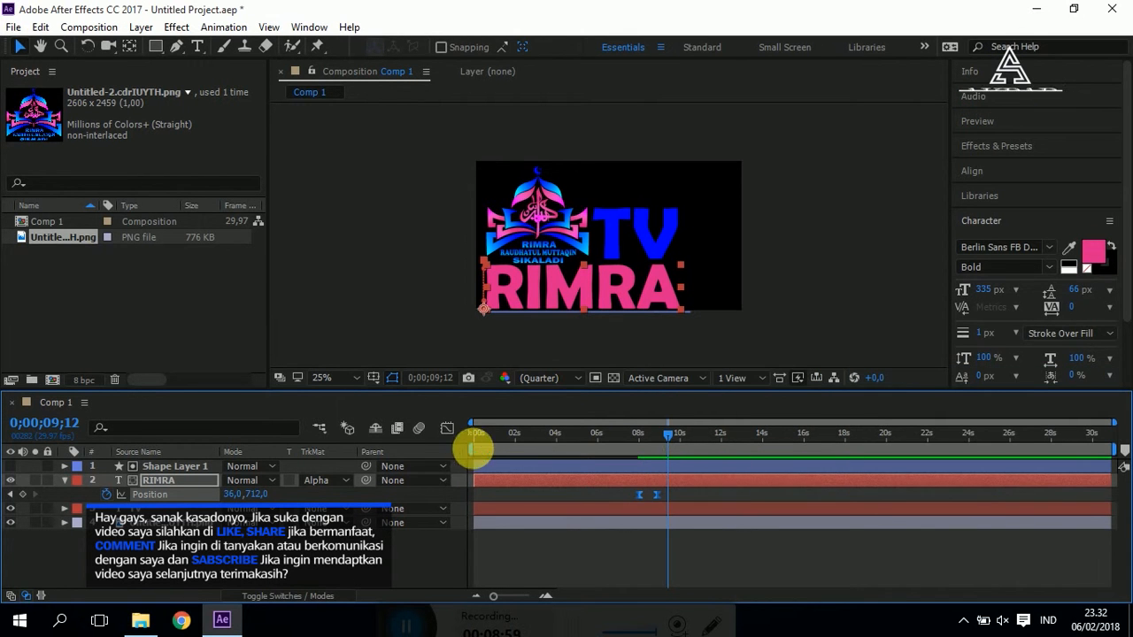
Reshape RIMRA's Position speed graph so the speed peaks near the last keyframe, and preview the motion
click(448, 429)
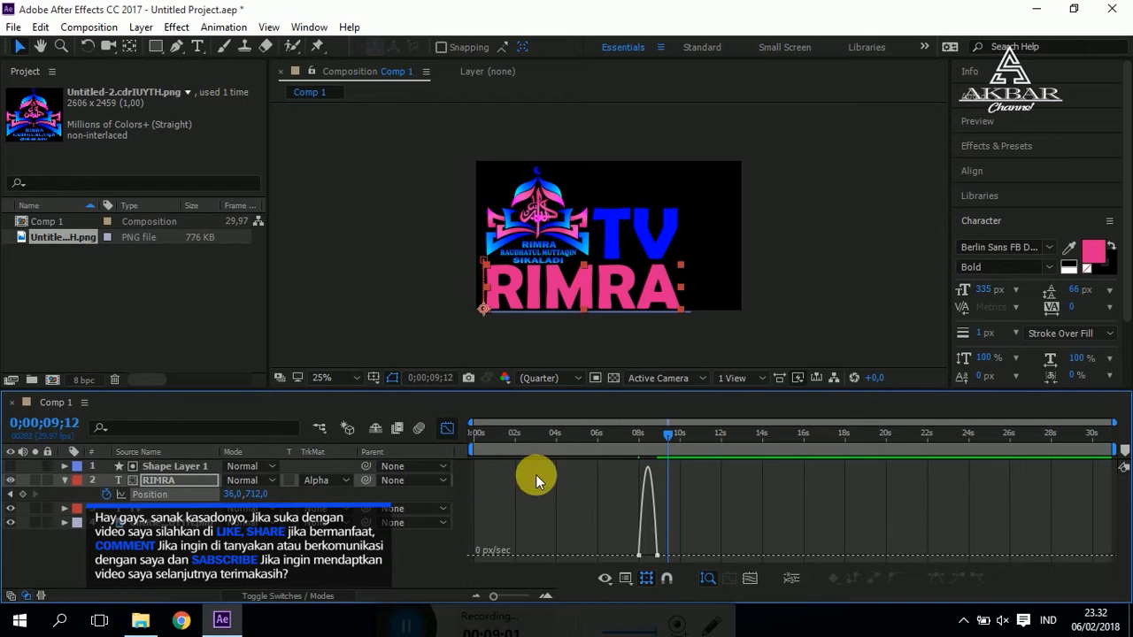
drag(642, 562, 650, 559)
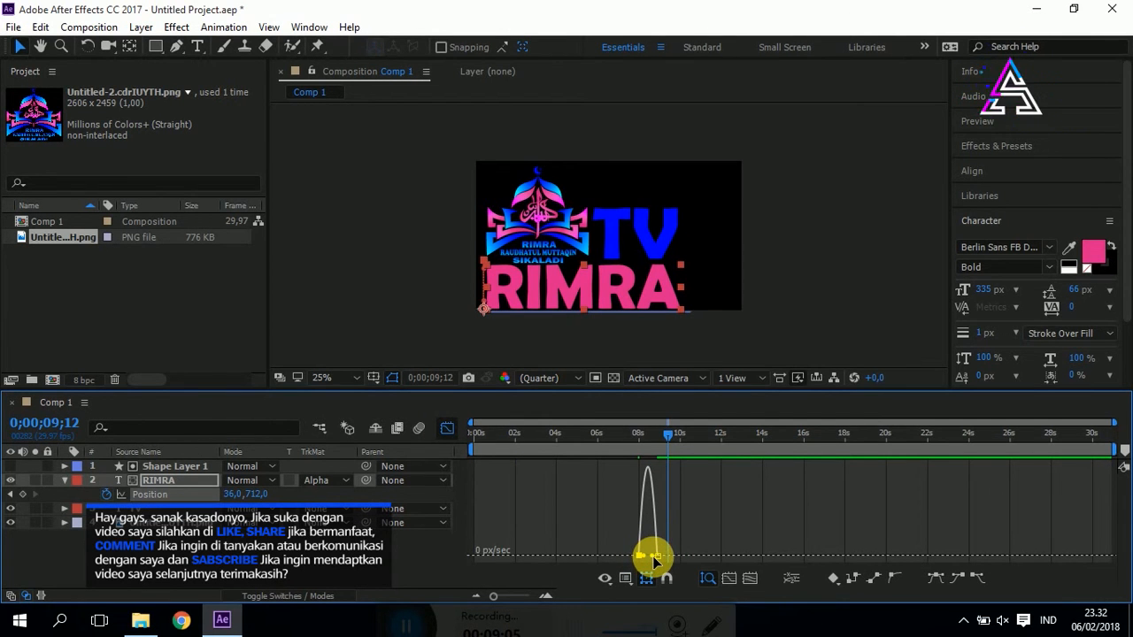
drag(644, 557, 652, 556)
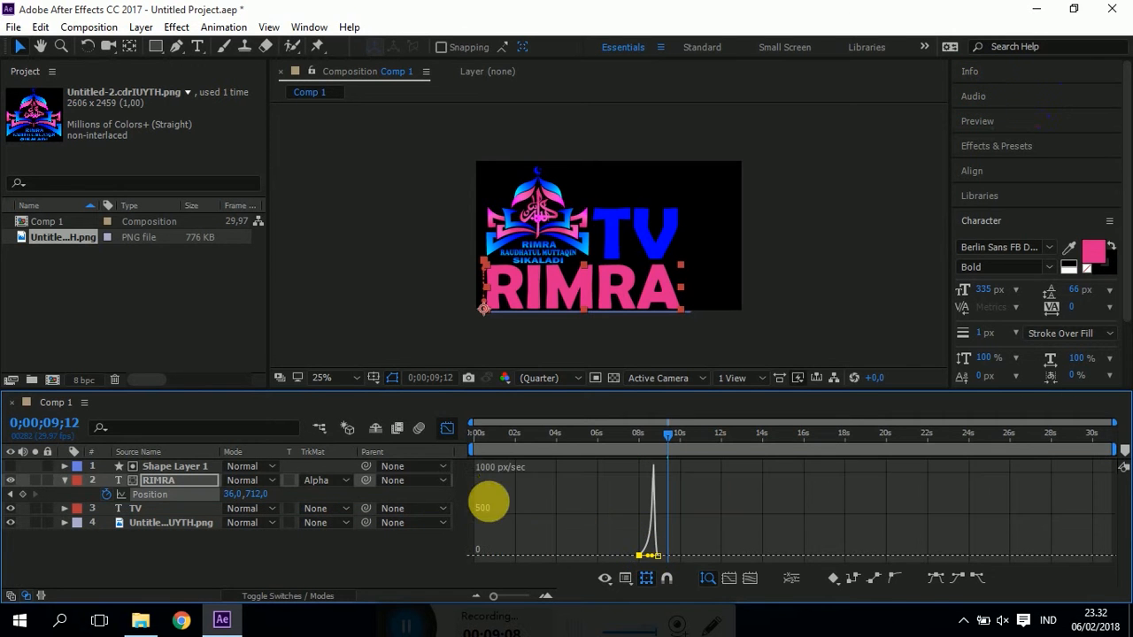
click(445, 434)
click(626, 438)
key(space)
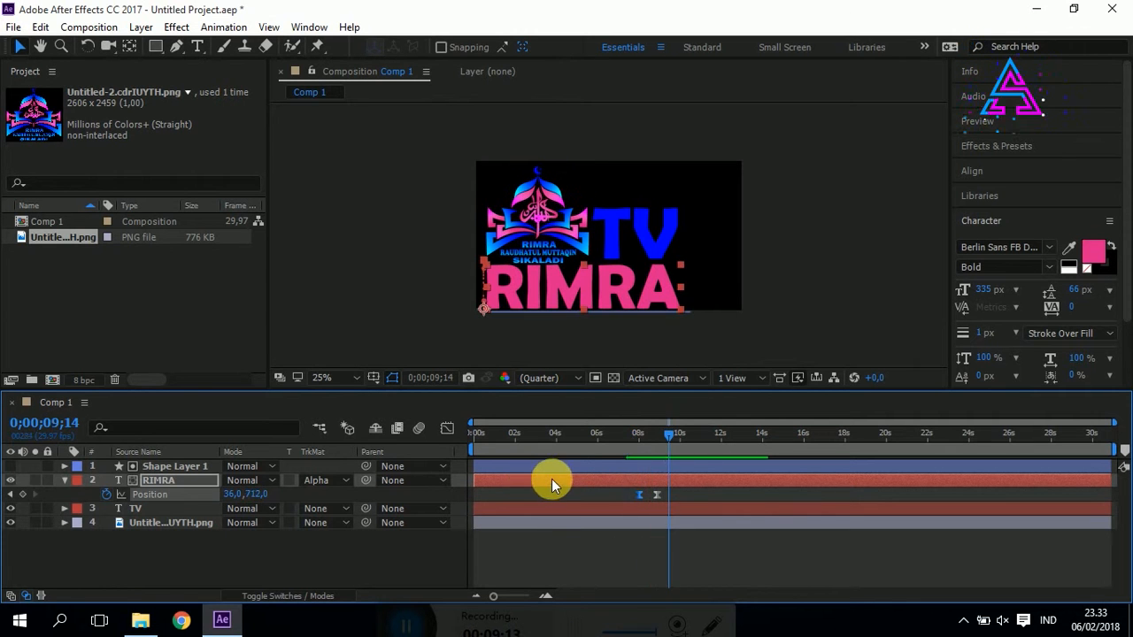
Collapse the RIMRA layer's properties and move the TV layer to the top of the layer stack
click(65, 478)
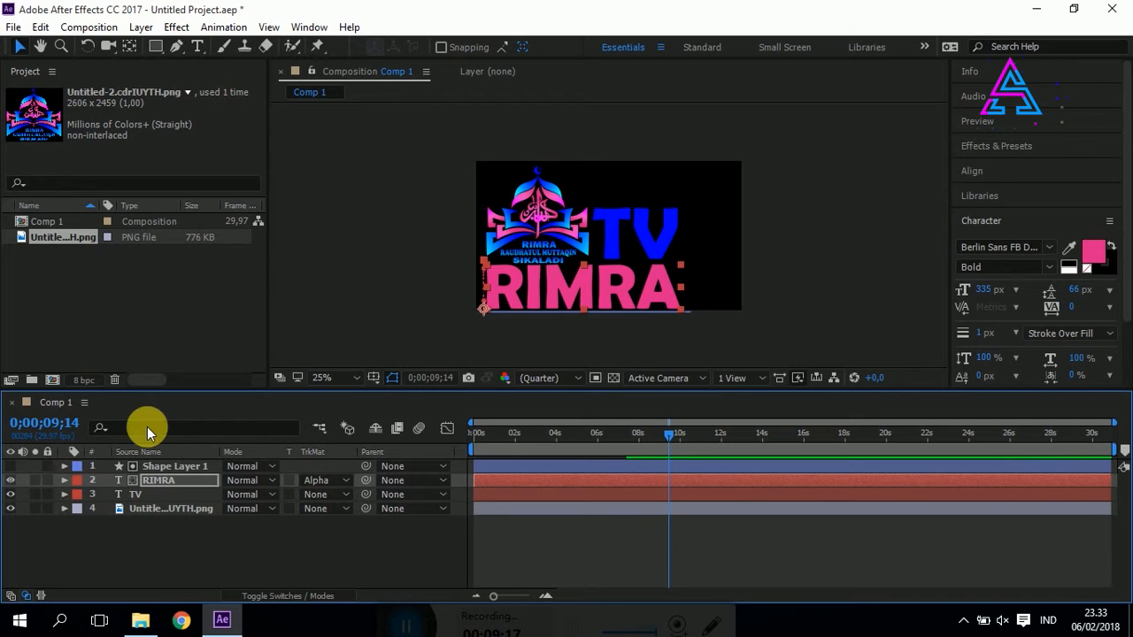
click(255, 550)
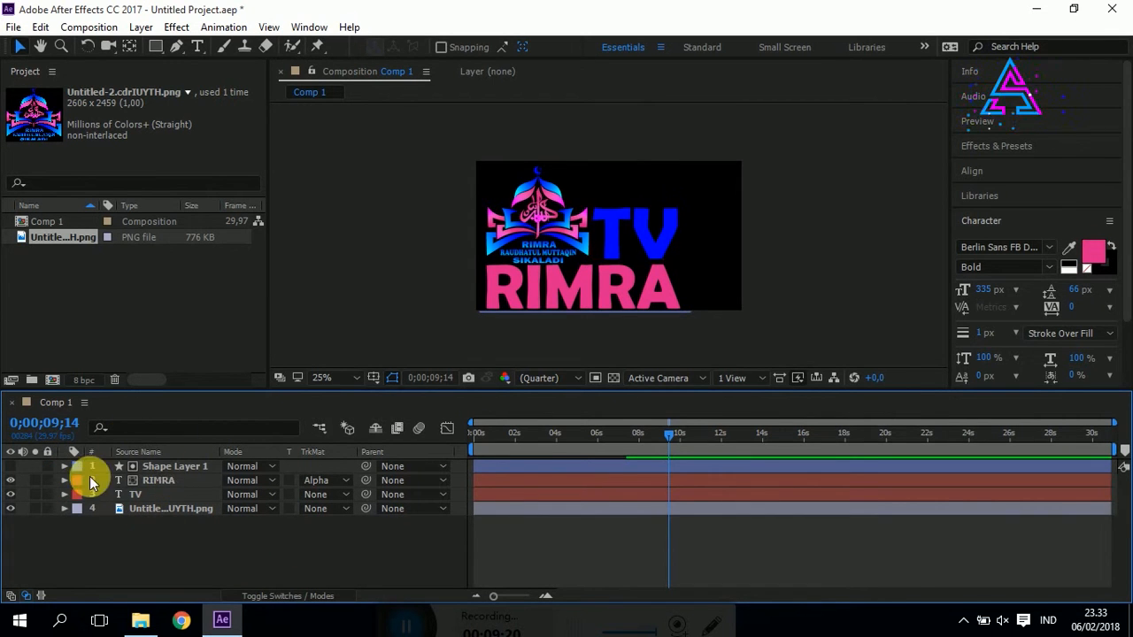
click(166, 491)
mouse_move(173, 459)
mouse_down()
mouse_move(156, 498)
mouse_move(160, 465)
mouse_up()
click(191, 553)
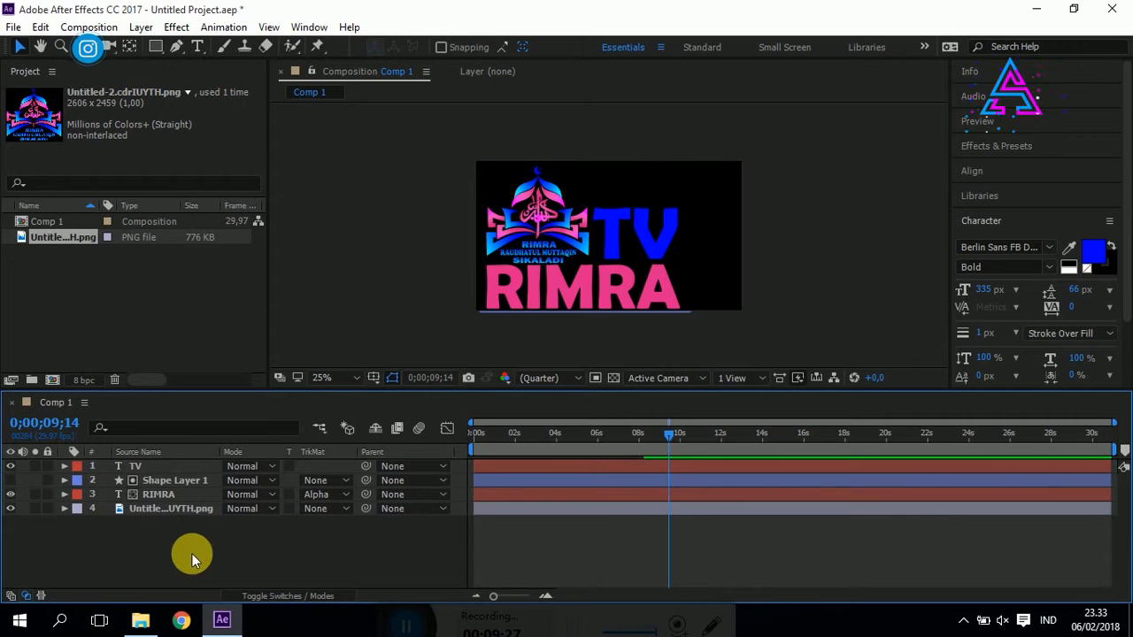
Draw a white rectangle shape layer covering the TV text
click(146, 494)
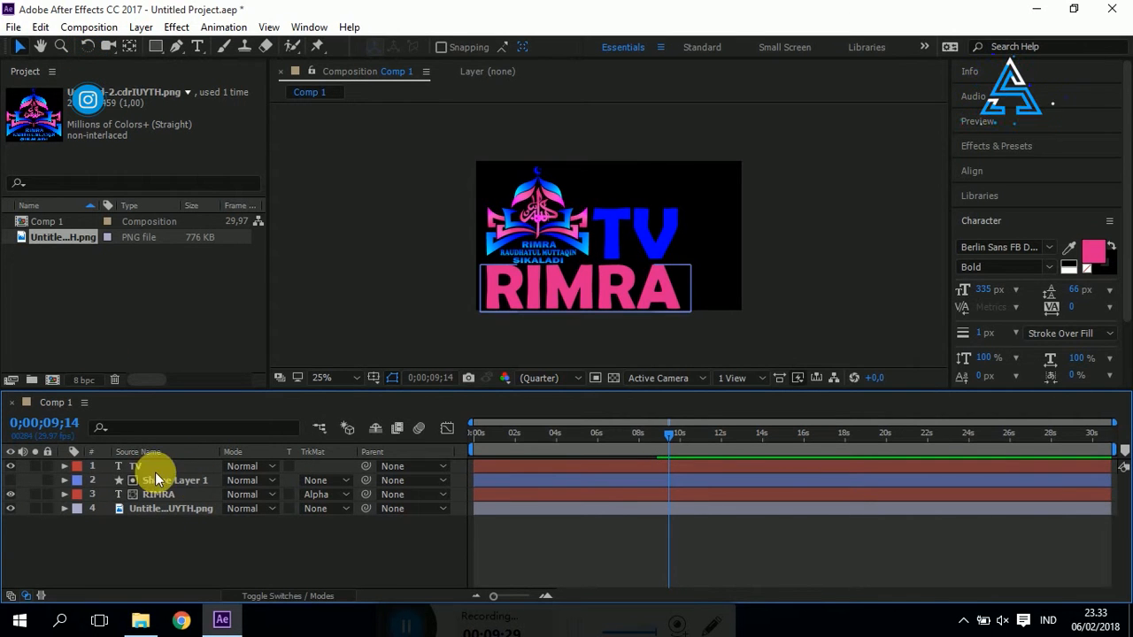
click(155, 47)
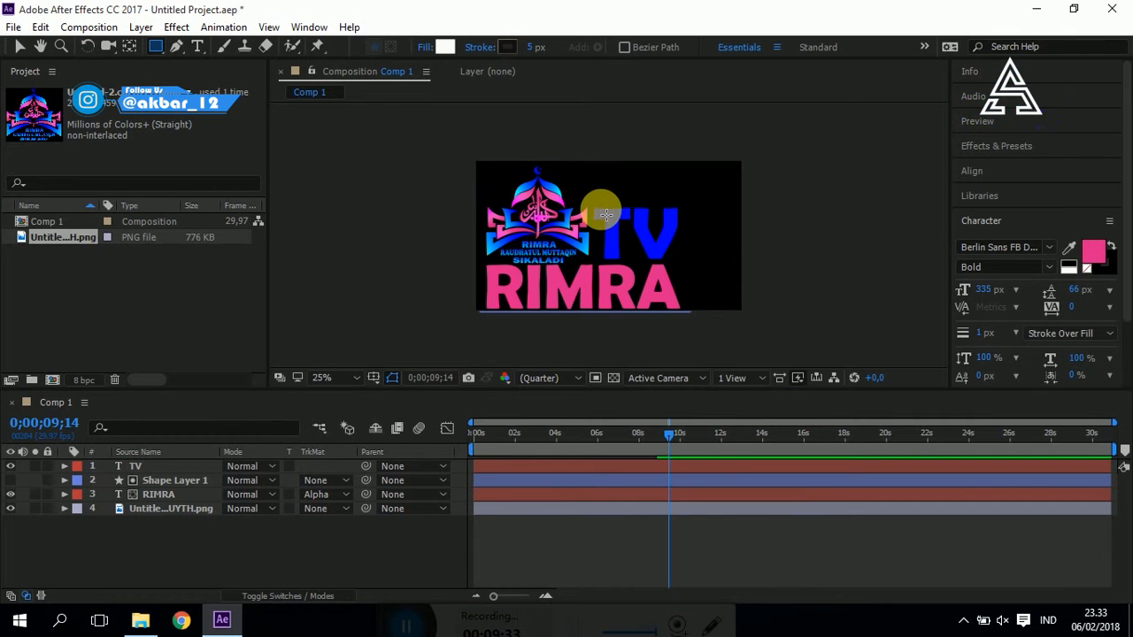
drag(595, 209, 689, 264)
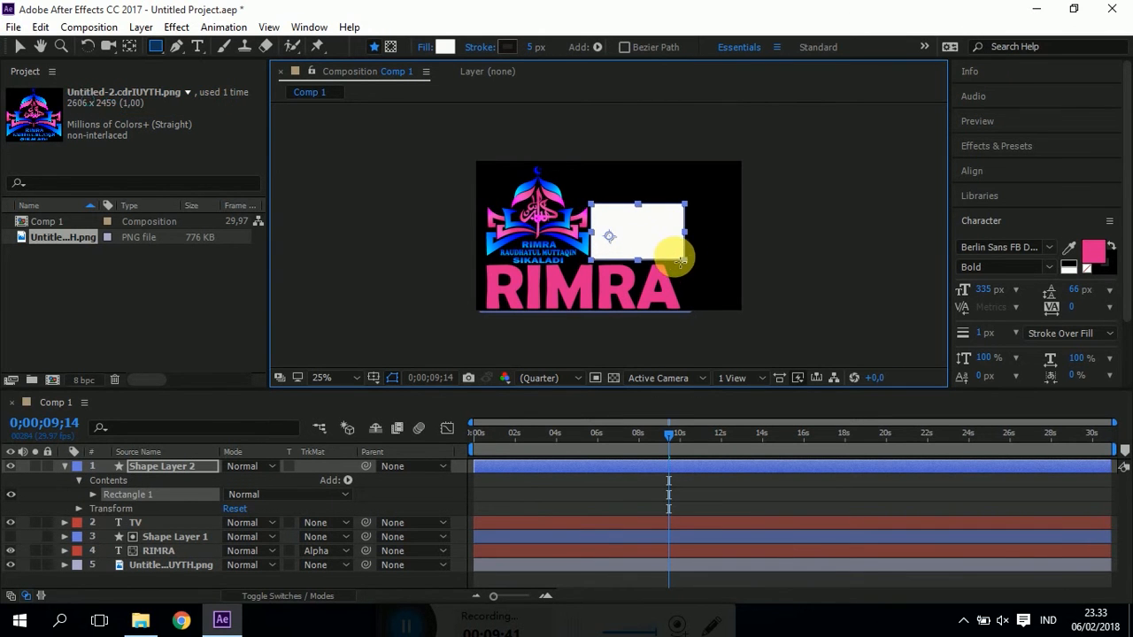
click(17, 46)
Collapse the new shape layer and set the TV layer's track matte to Alpha Matte "Shape Layer 2"
click(165, 495)
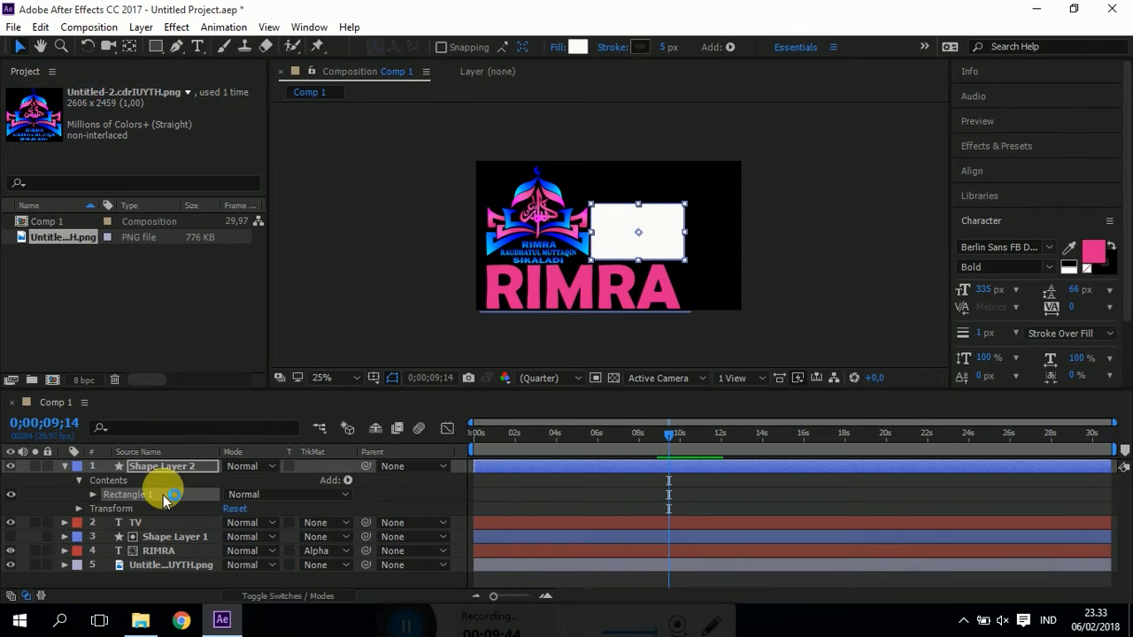
click(64, 466)
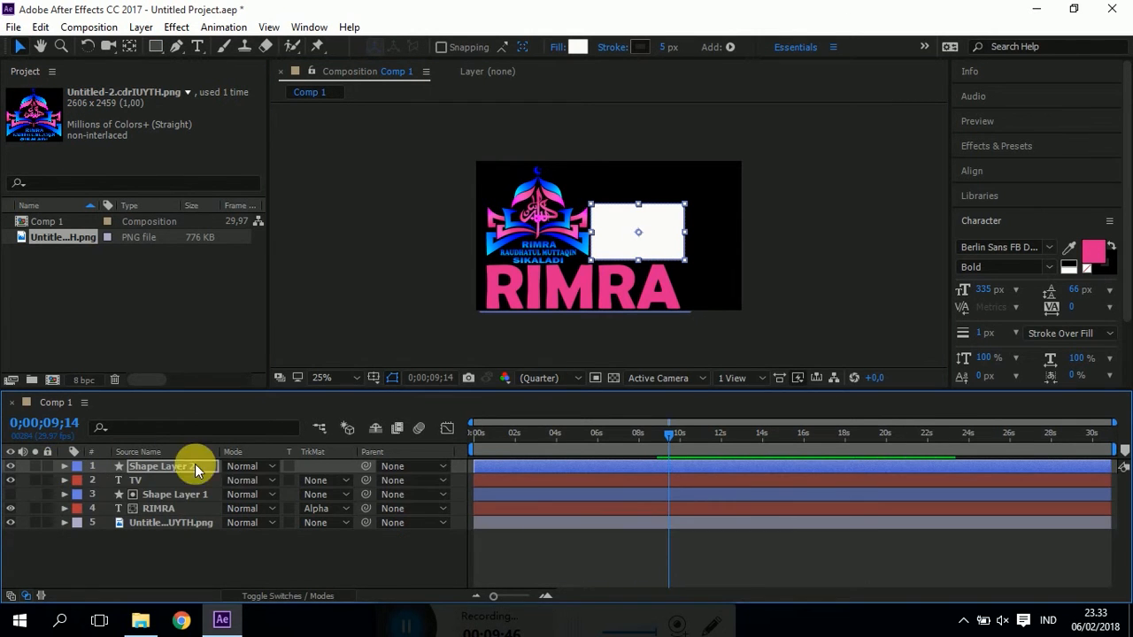
click(337, 480)
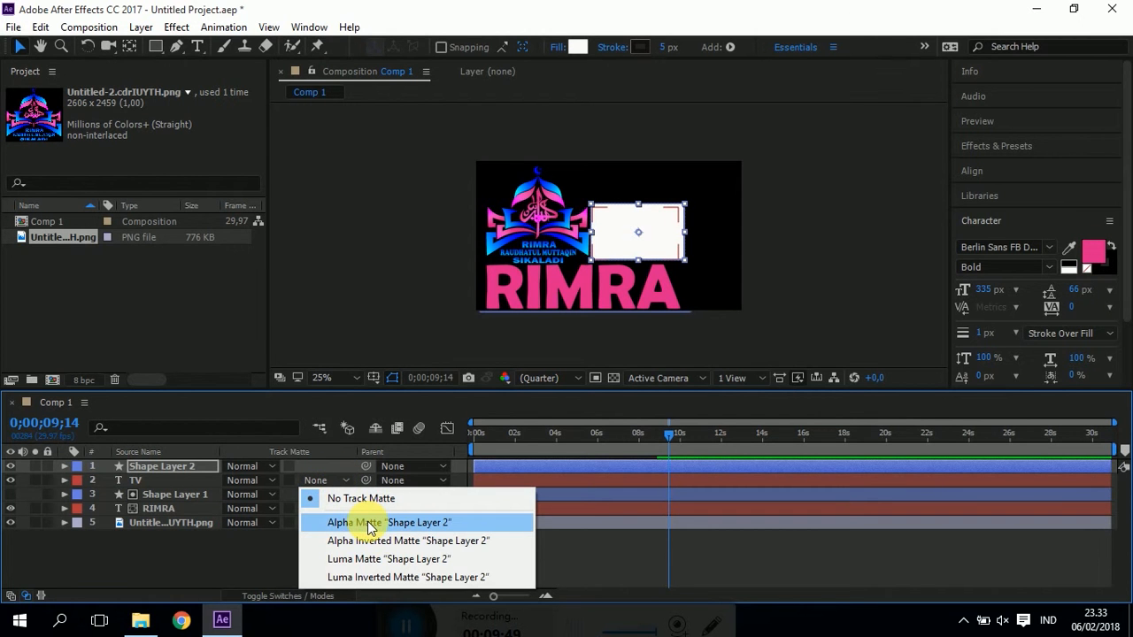
click(369, 522)
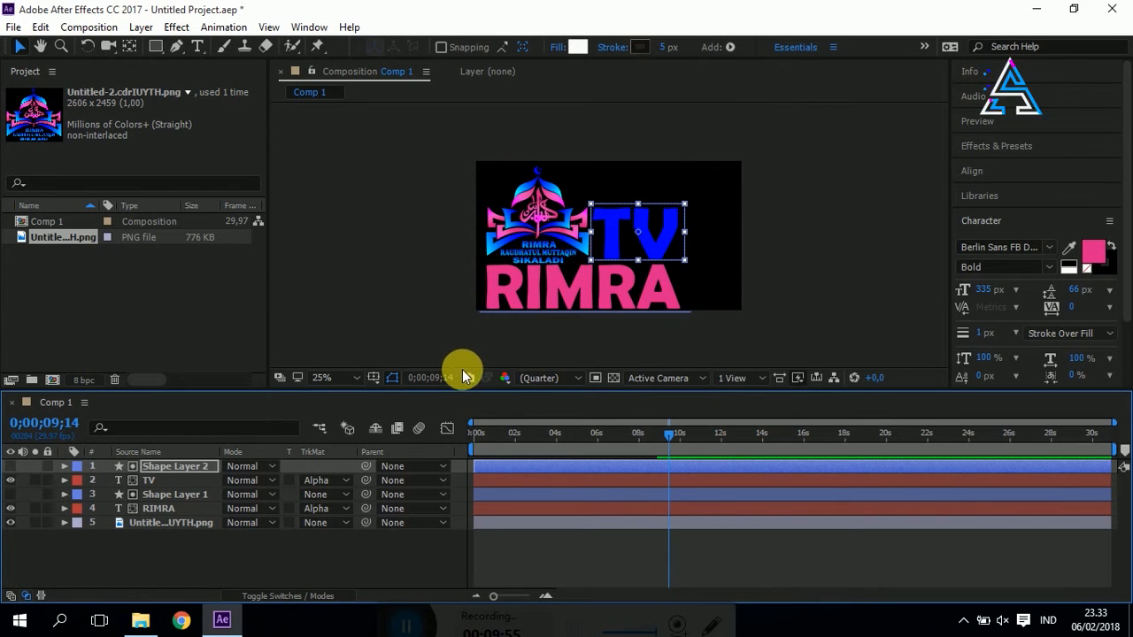
Reveal the Position properties of the RIMRA and TV layers for comparing their keyframe timing
drag(670, 438, 651, 443)
click(177, 494)
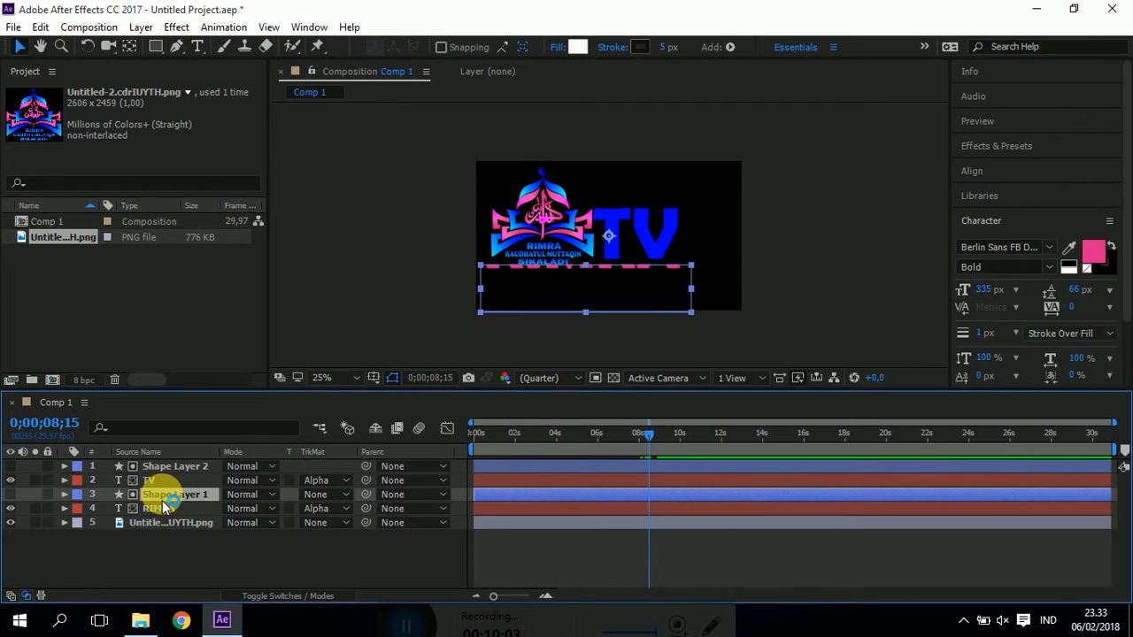
click(168, 511)
key(p)
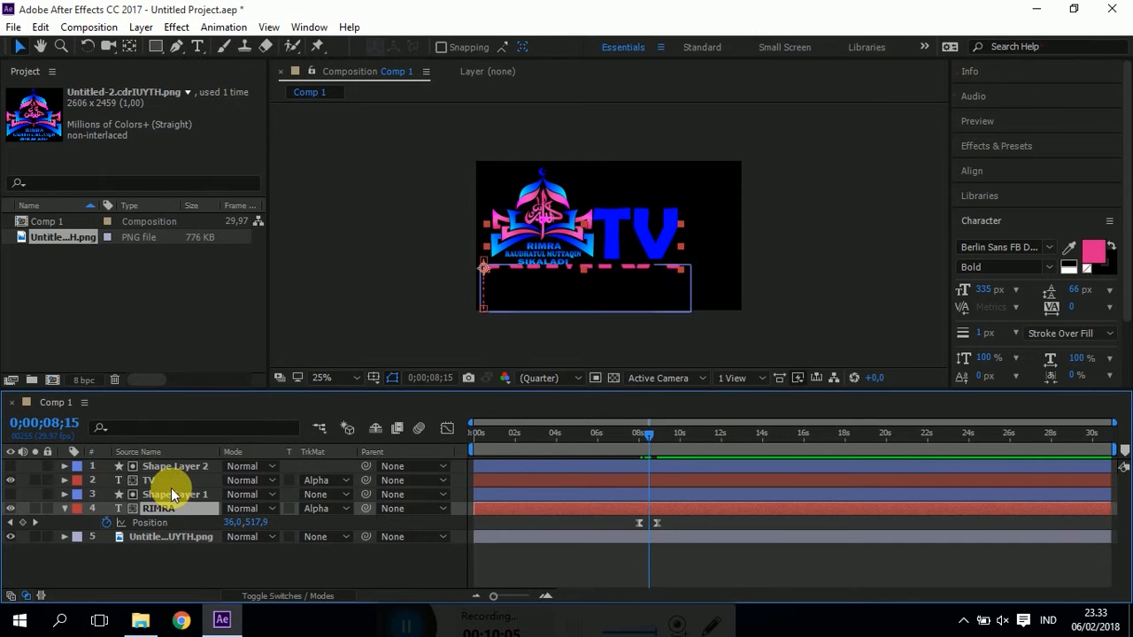
click(166, 462)
click(176, 479)
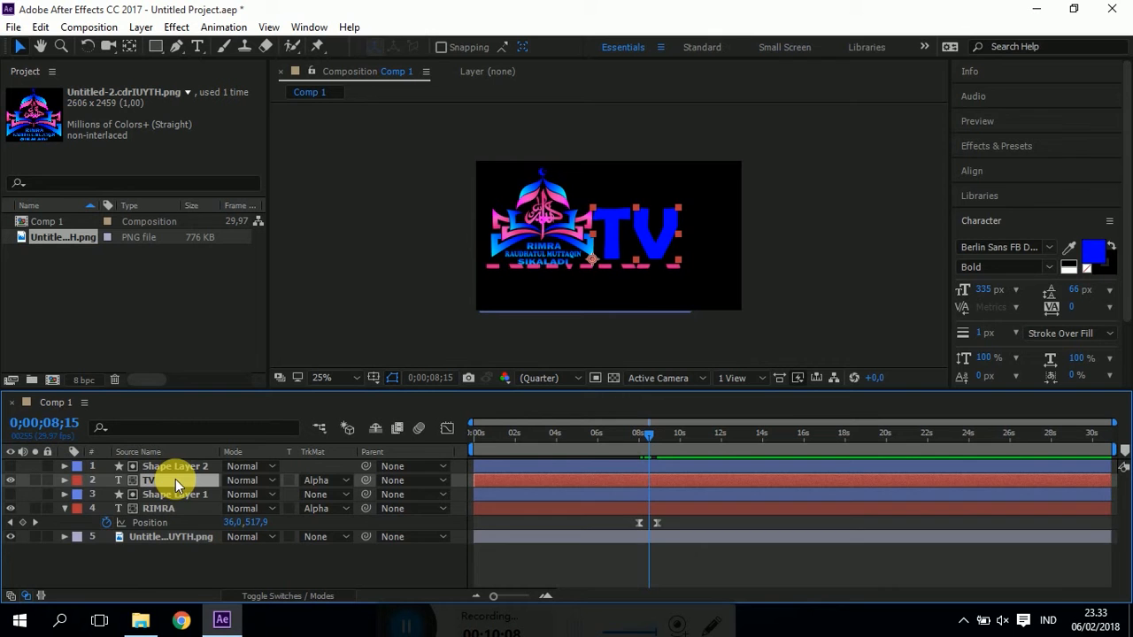
key(p)
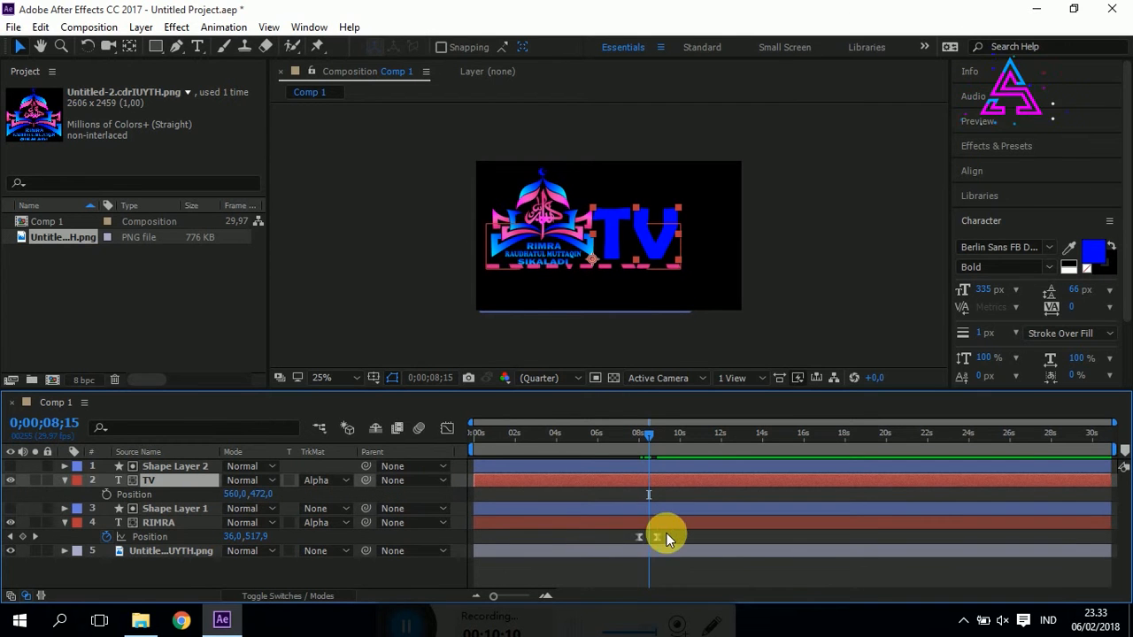
Add a Position keyframe to the TV layer at 0;00;09;23
drag(650, 438, 657, 432)
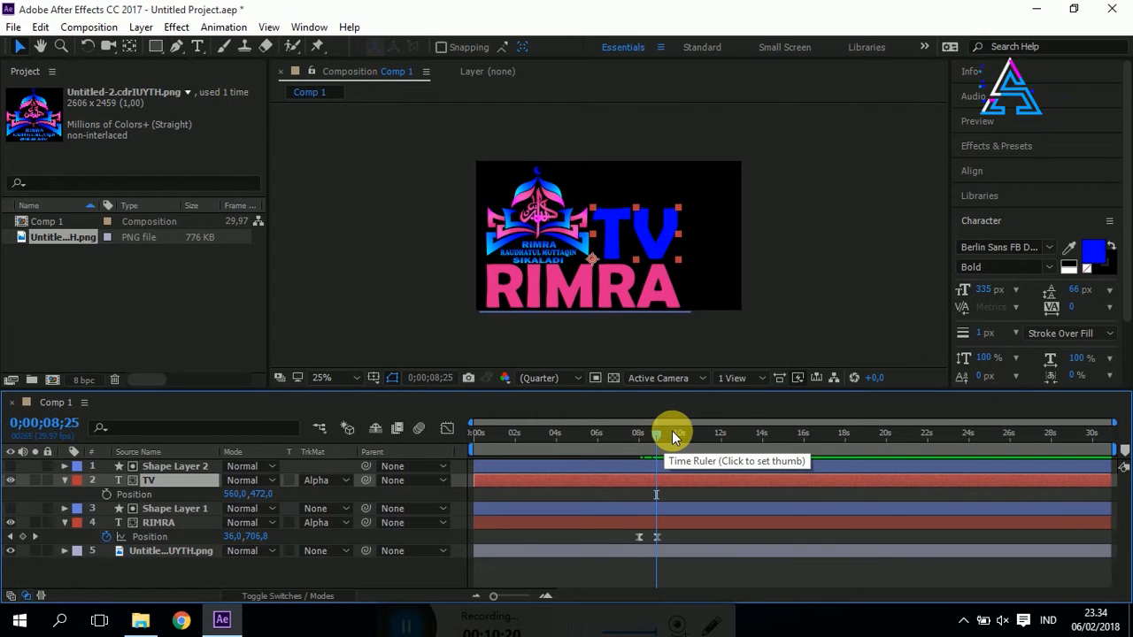
drag(661, 434, 677, 435)
click(129, 478)
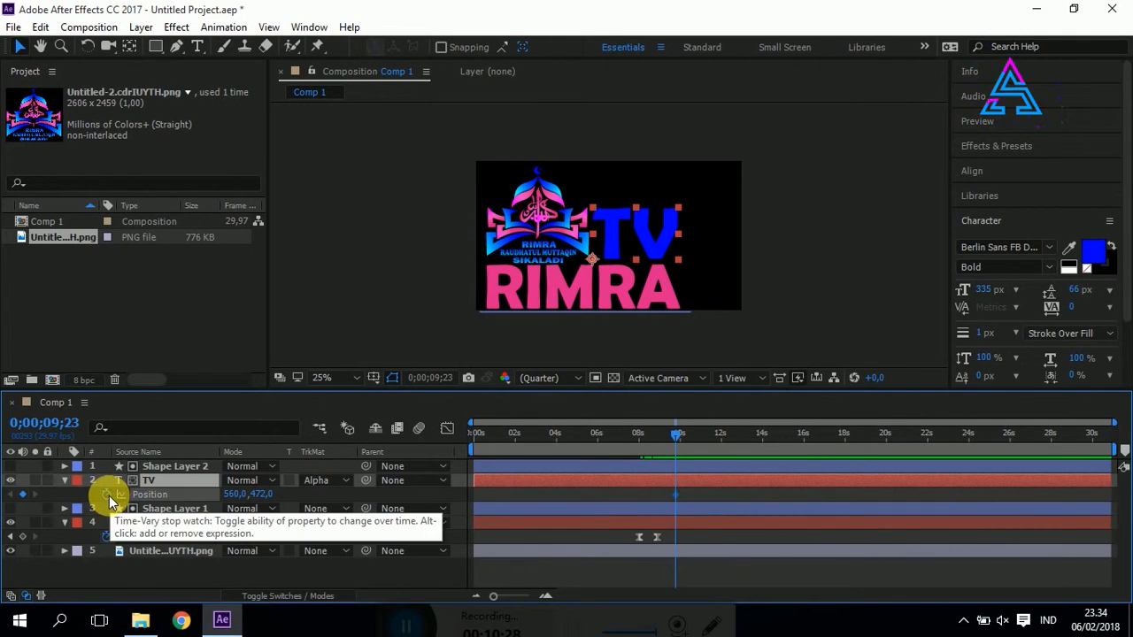
click(107, 495)
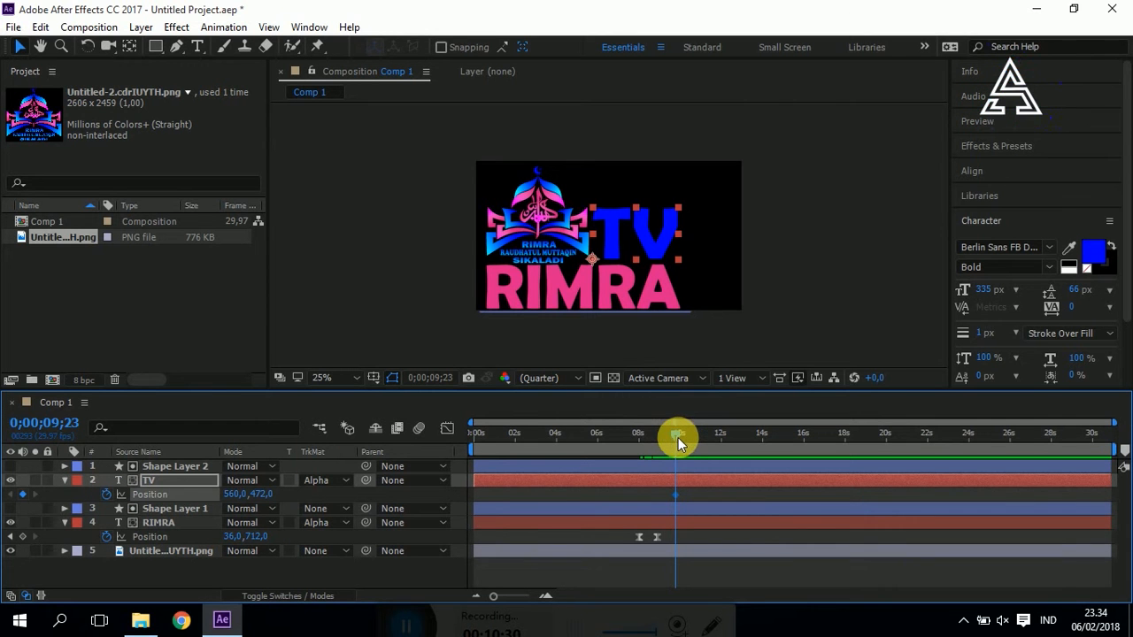
Keyframe the TV layer's Position at 560,0, 741,0 at 0;00;08;29 and preview the slide-in from 0;00;06;23
drag(674, 434, 656, 455)
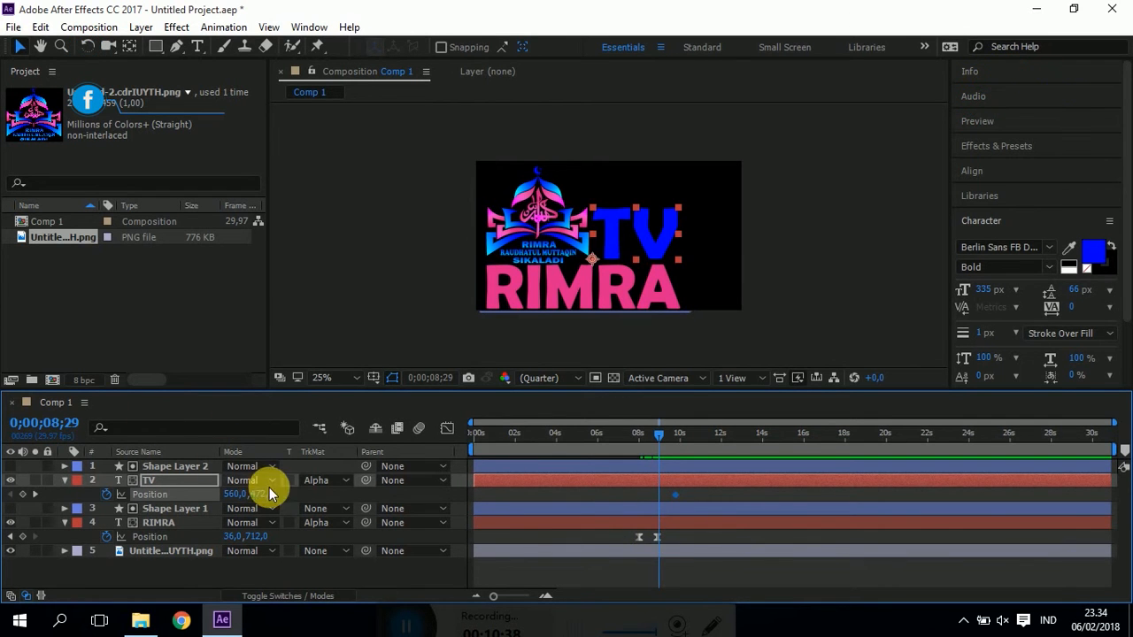
drag(250, 496, 489, 501)
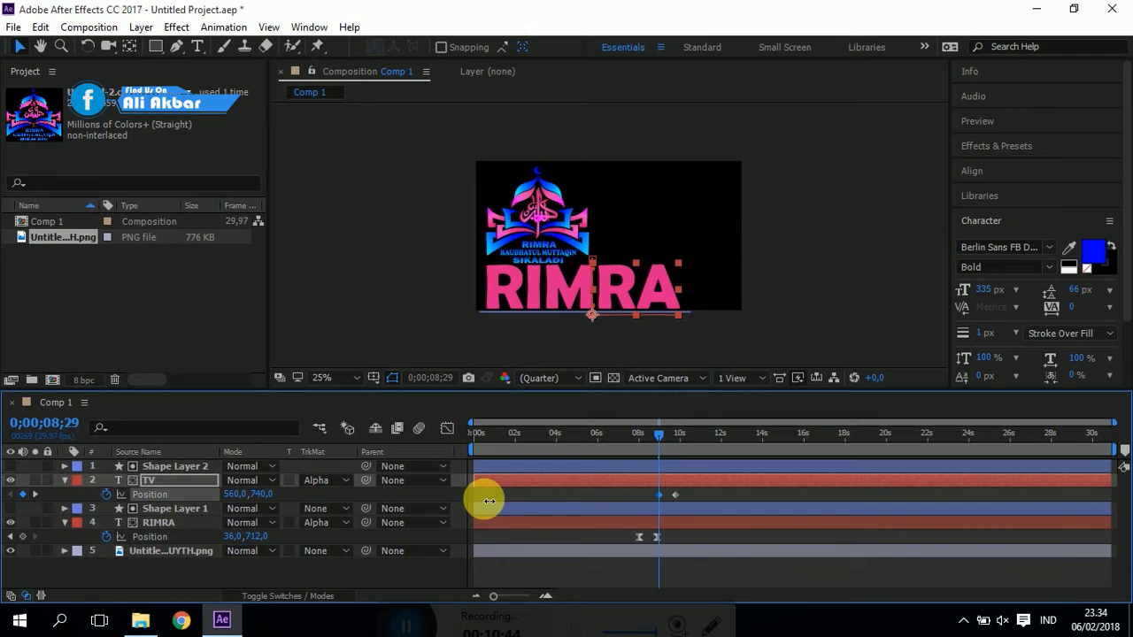
drag(654, 433, 613, 432)
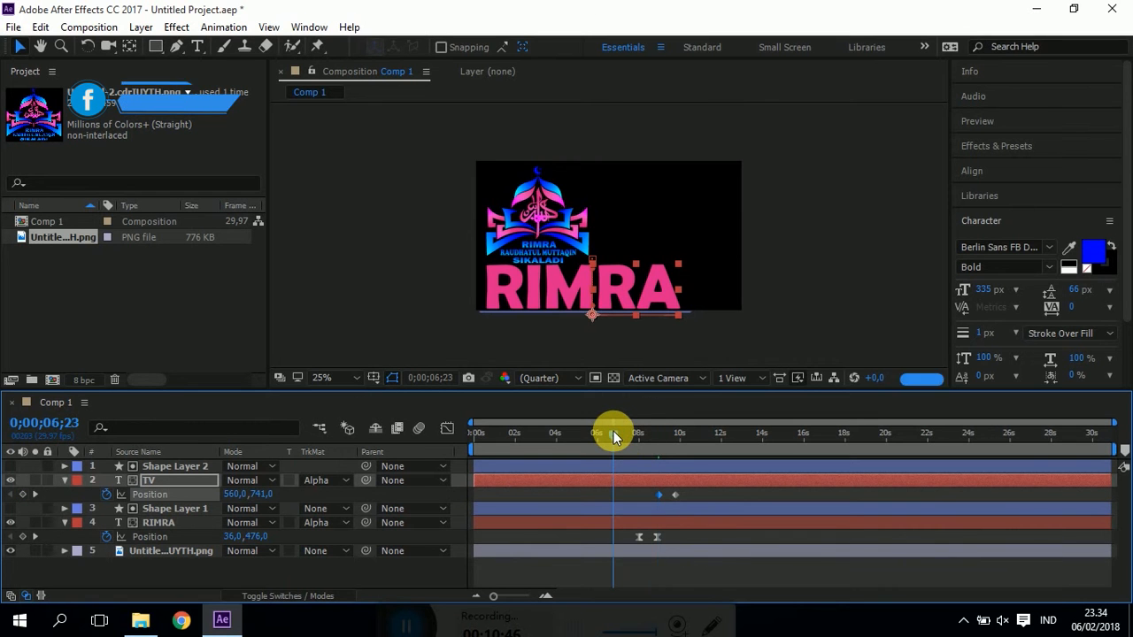
key(space)
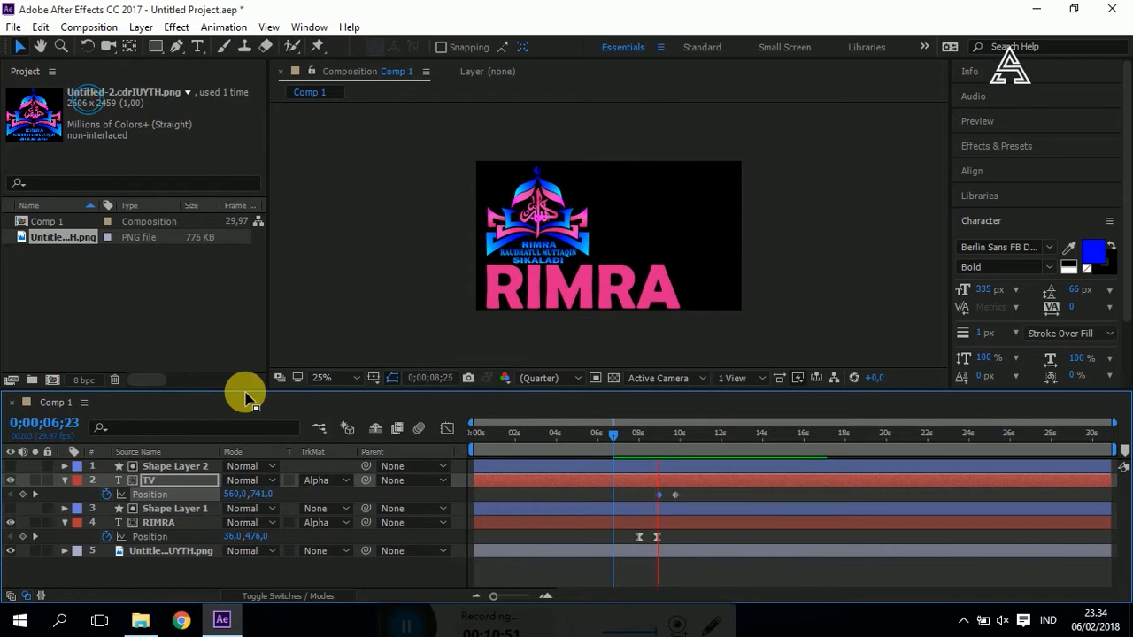
key(space)
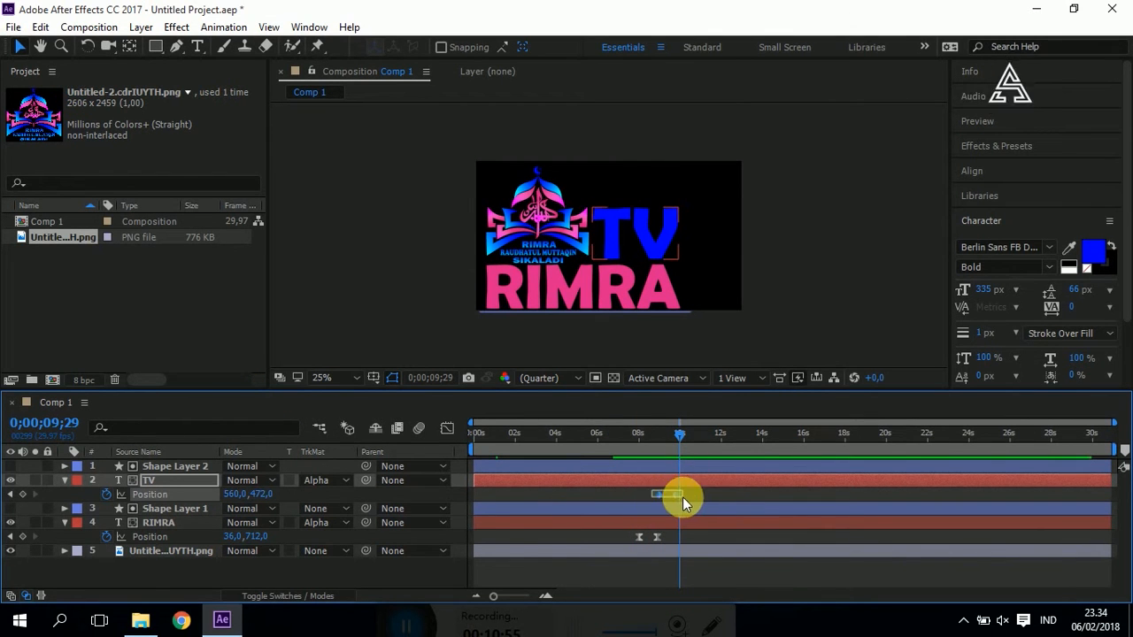
Apply Easy Ease to both TV Position keyframes and stretch the last keyframe's incoming speed influence back toward the first keyframe
right_click(673, 497)
mouse_move(702, 486)
click(464, 393)
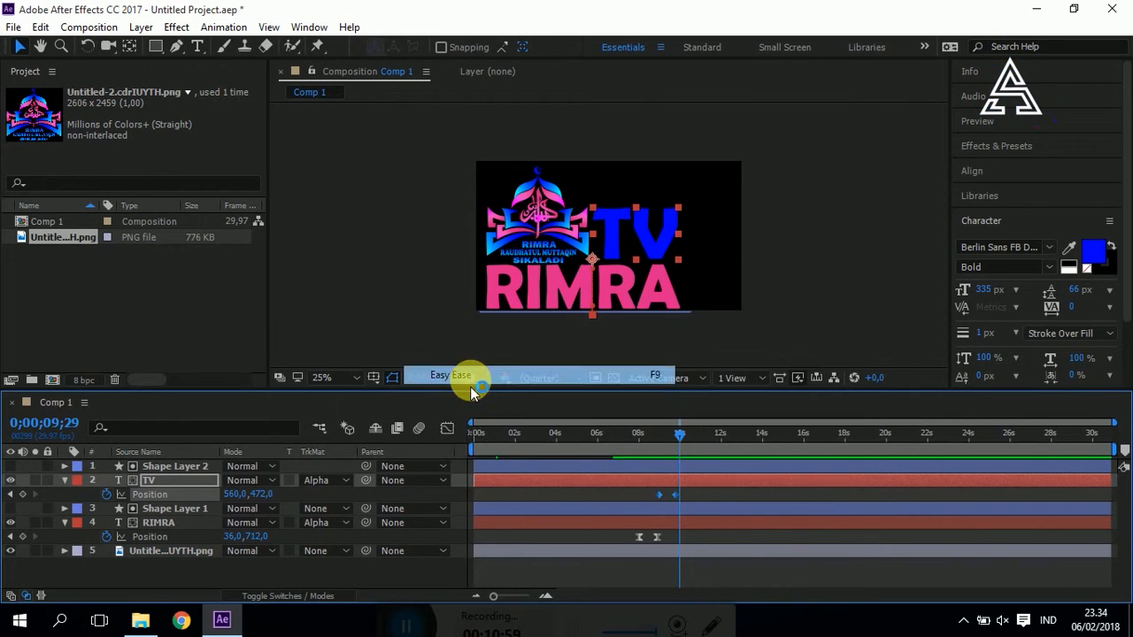
click(450, 429)
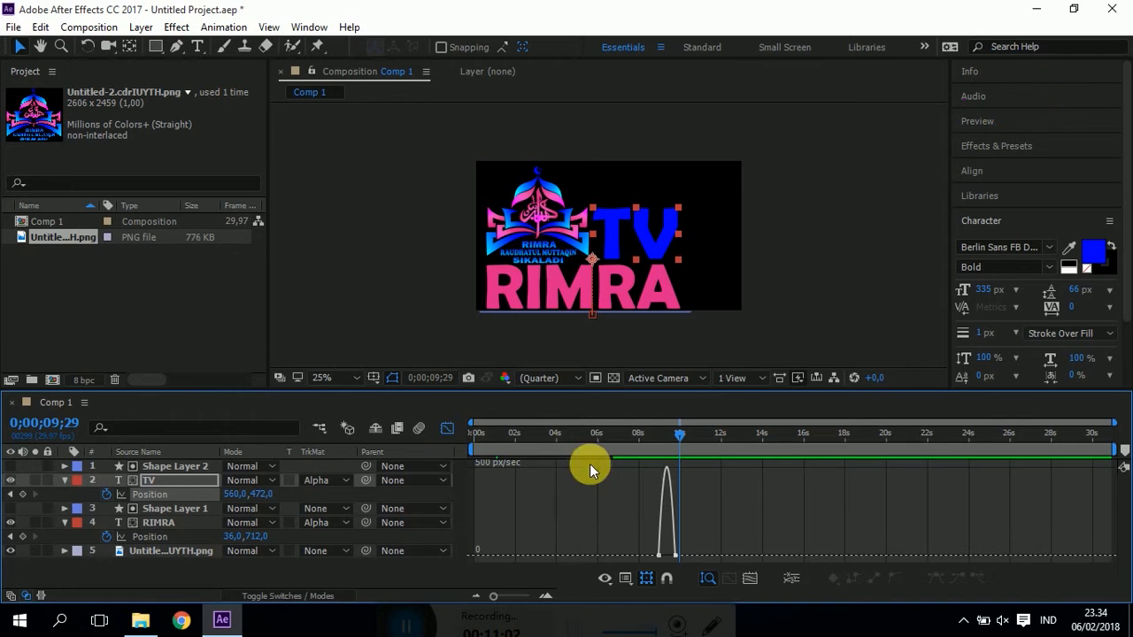
click(660, 557)
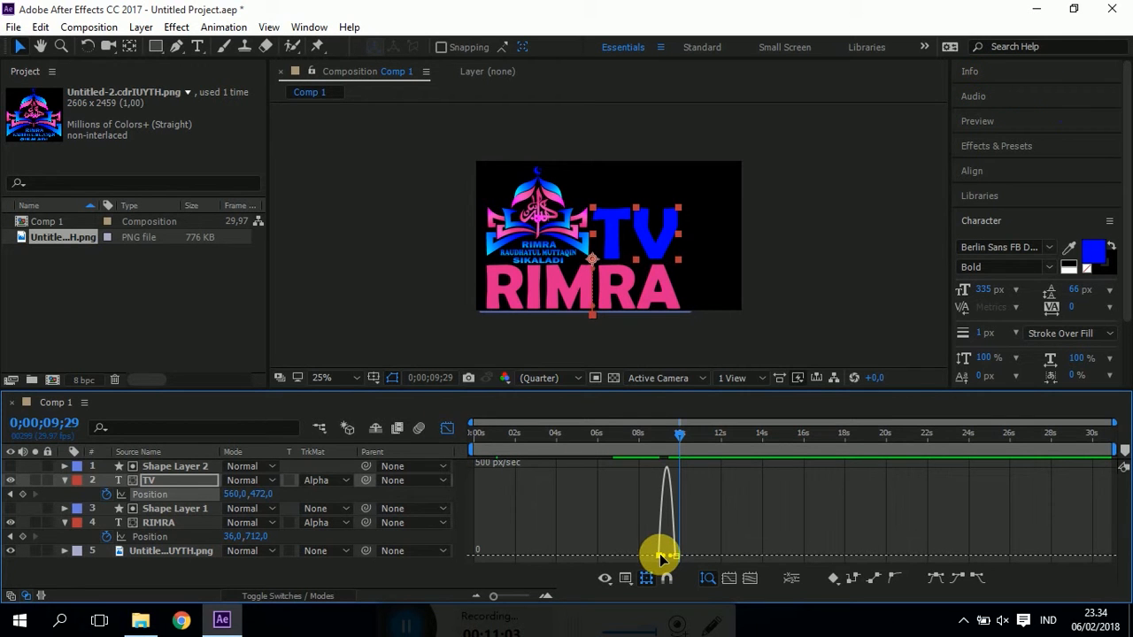
drag(670, 557, 661, 558)
click(448, 430)
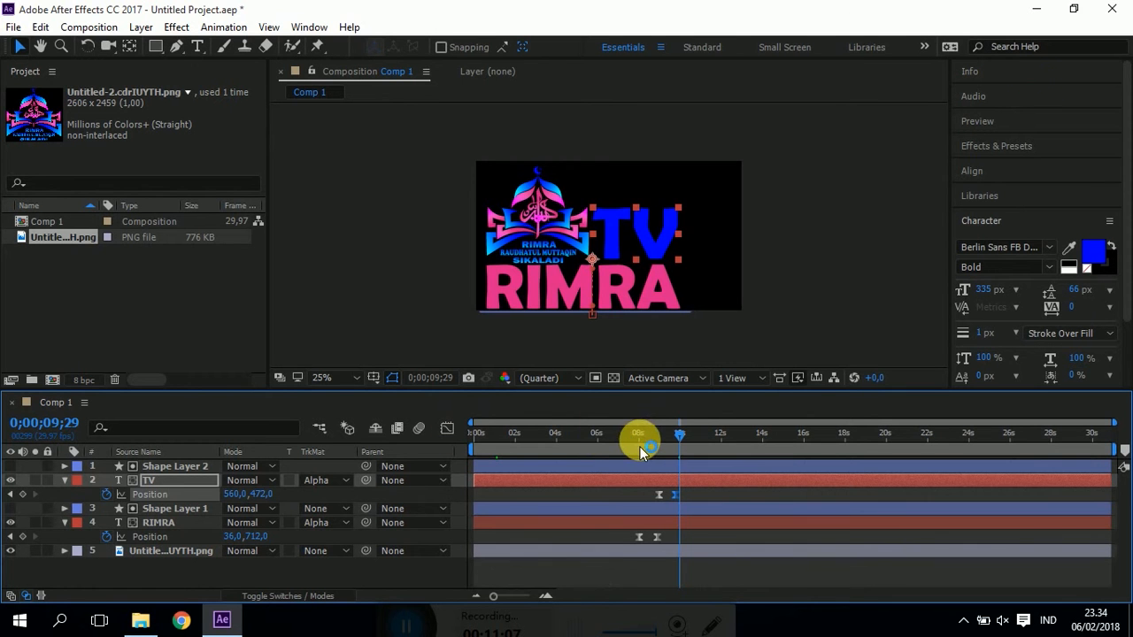
Preview the eased TV slide-in from 0;00;07;20 and collapse the TV and RIMRA layer properties
click(630, 440)
key(space)
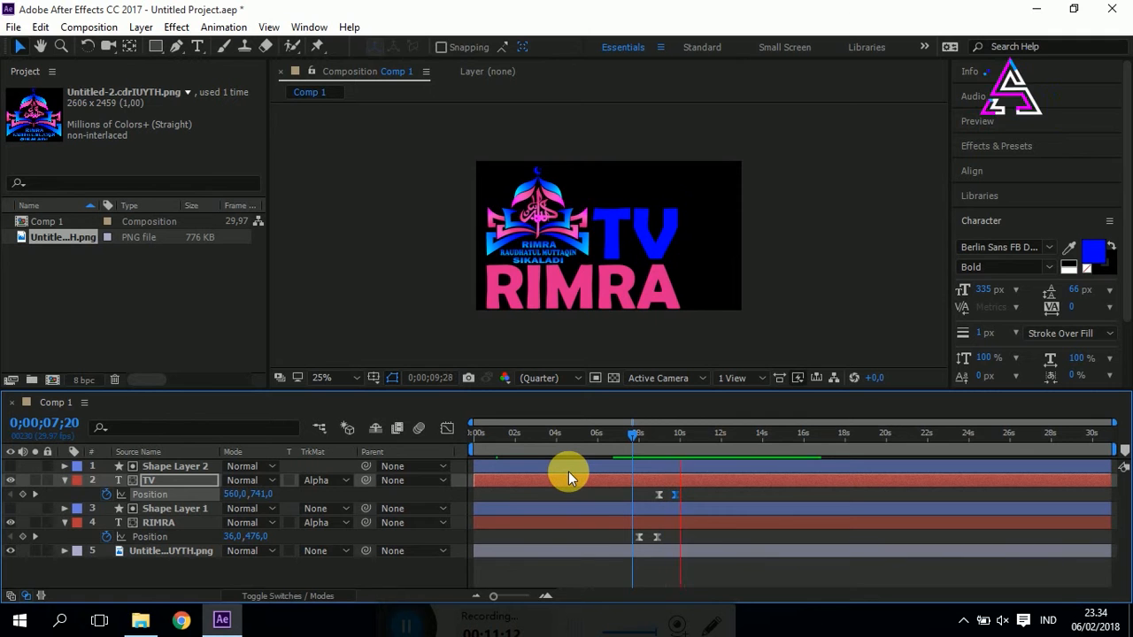
key(space)
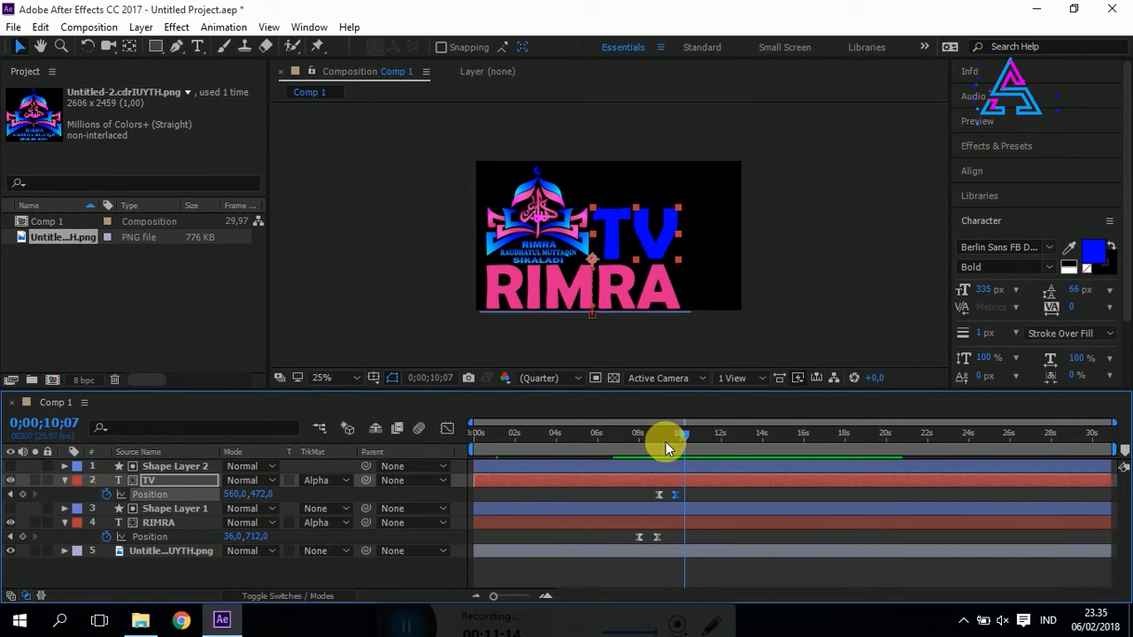
click(64, 480)
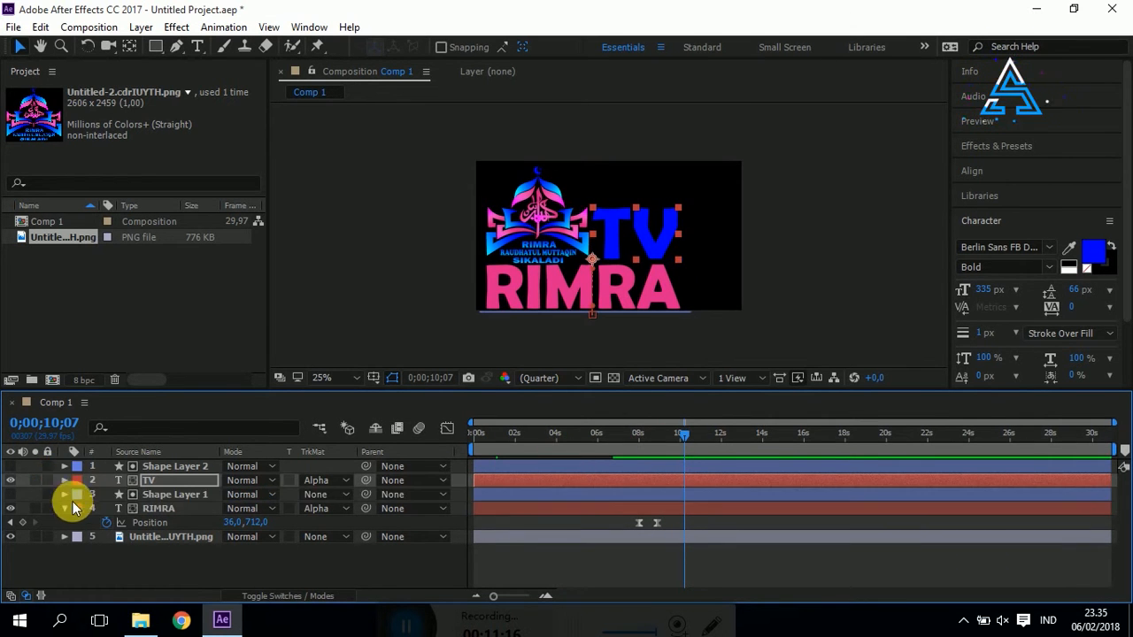
click(63, 510)
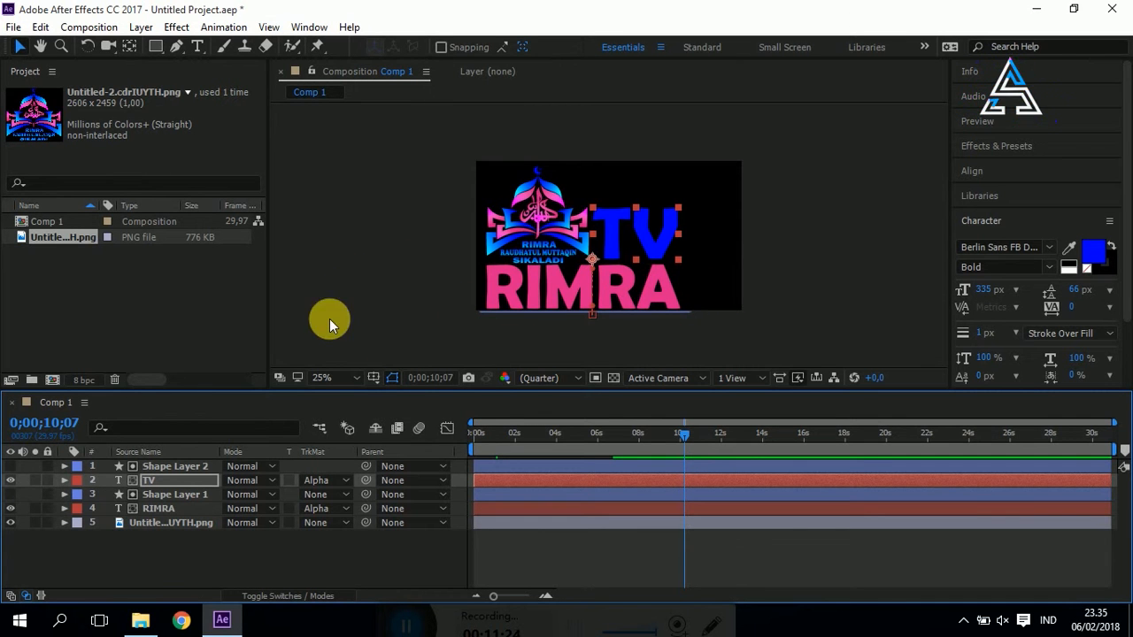
Add an RGB Fill Color text animator to the RIMRA layer
click(505, 288)
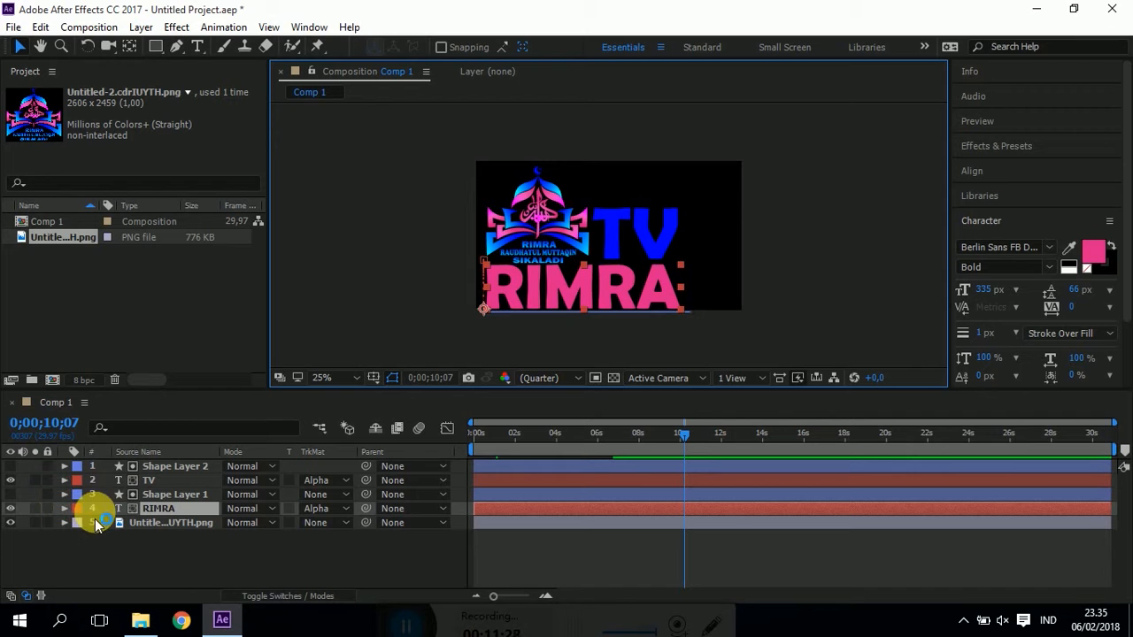
click(63, 508)
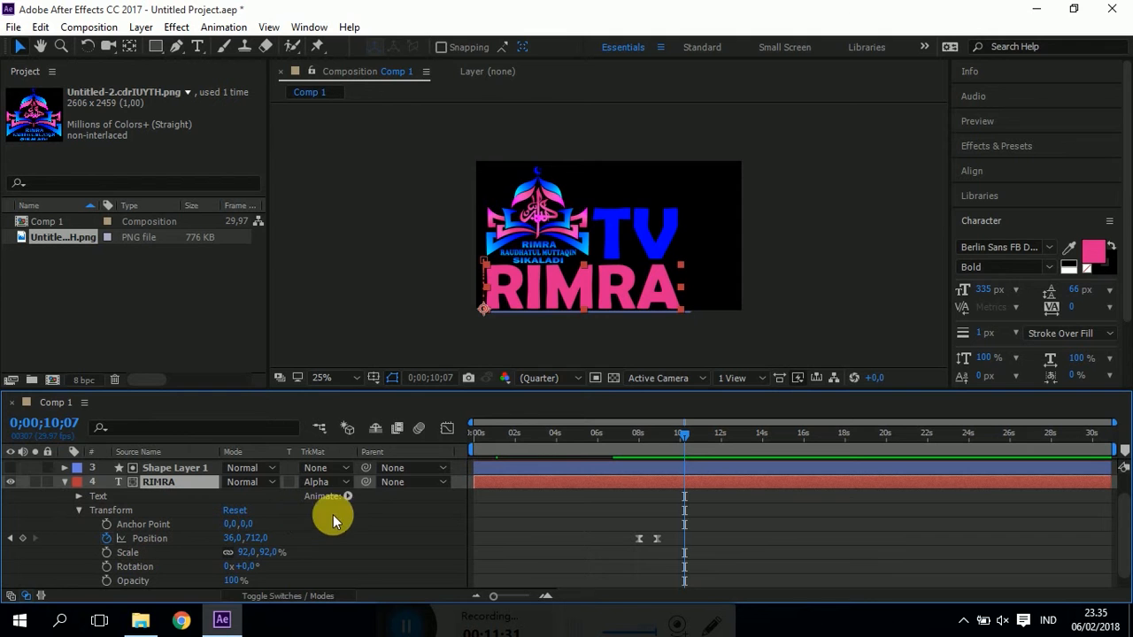
click(347, 495)
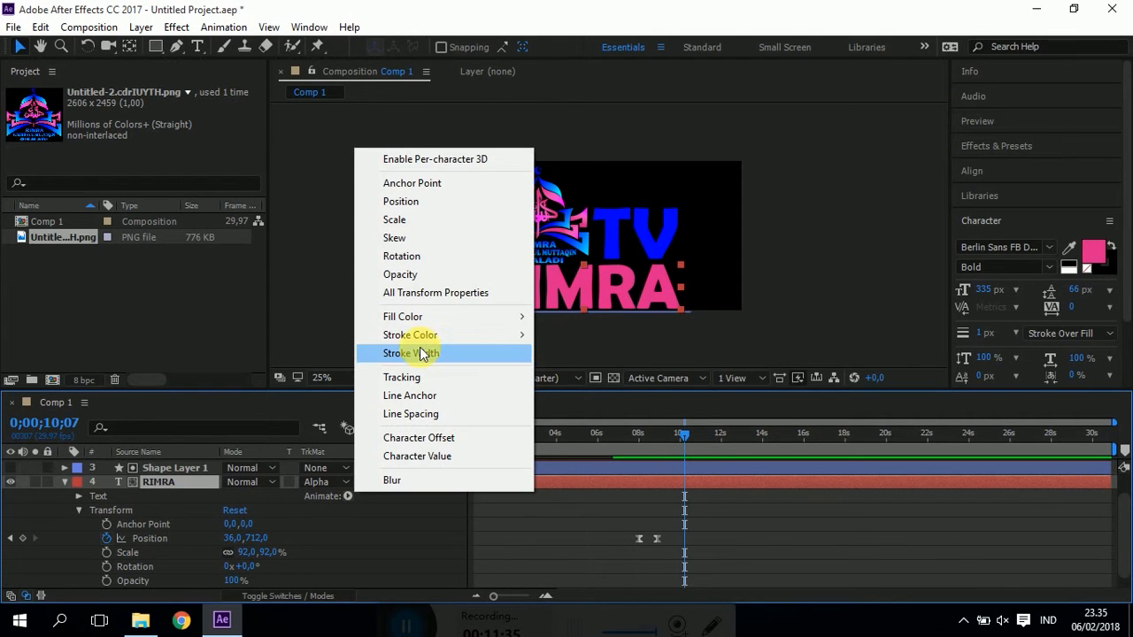
mouse_move(419, 339)
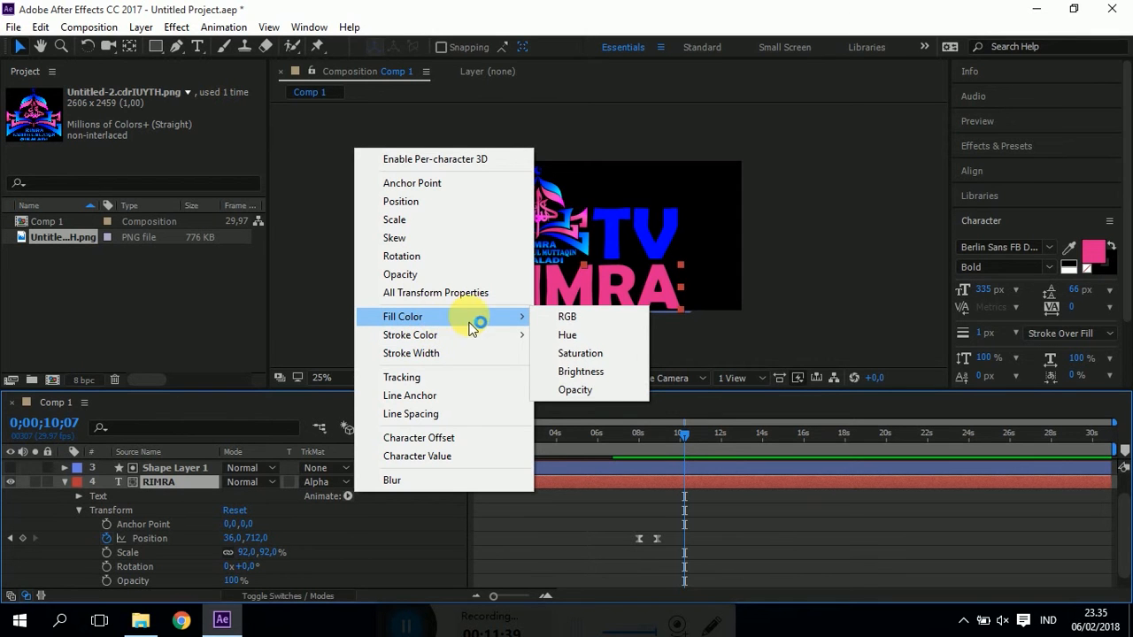
click(564, 317)
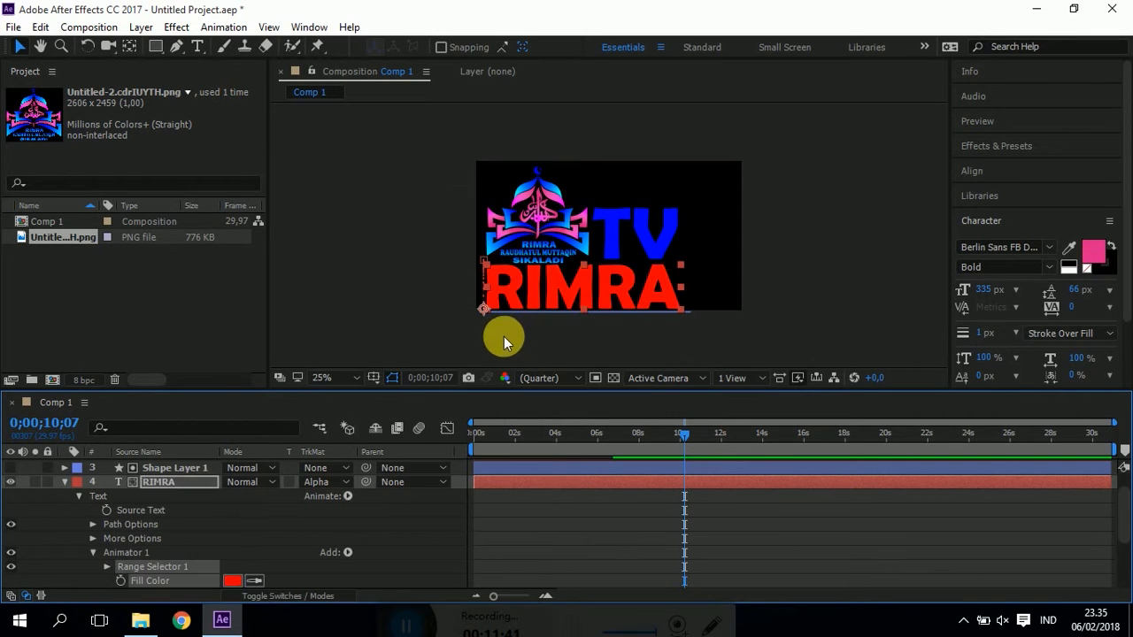
Set the RIMRA animator's fill color to a bright magenta using the eyedropper
click(256, 581)
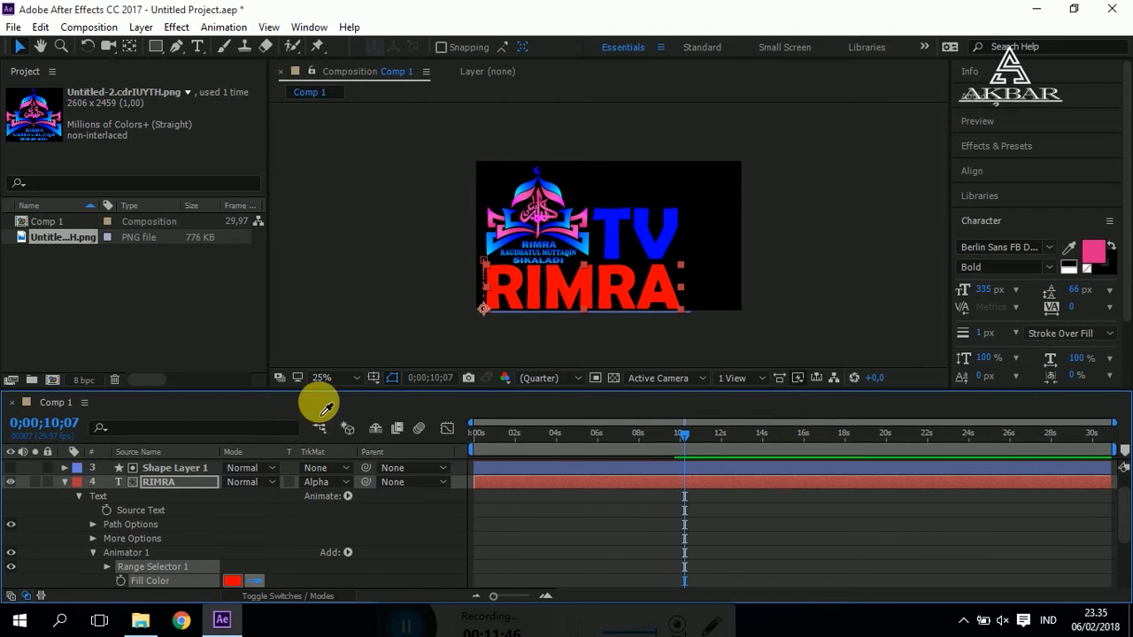
click(487, 210)
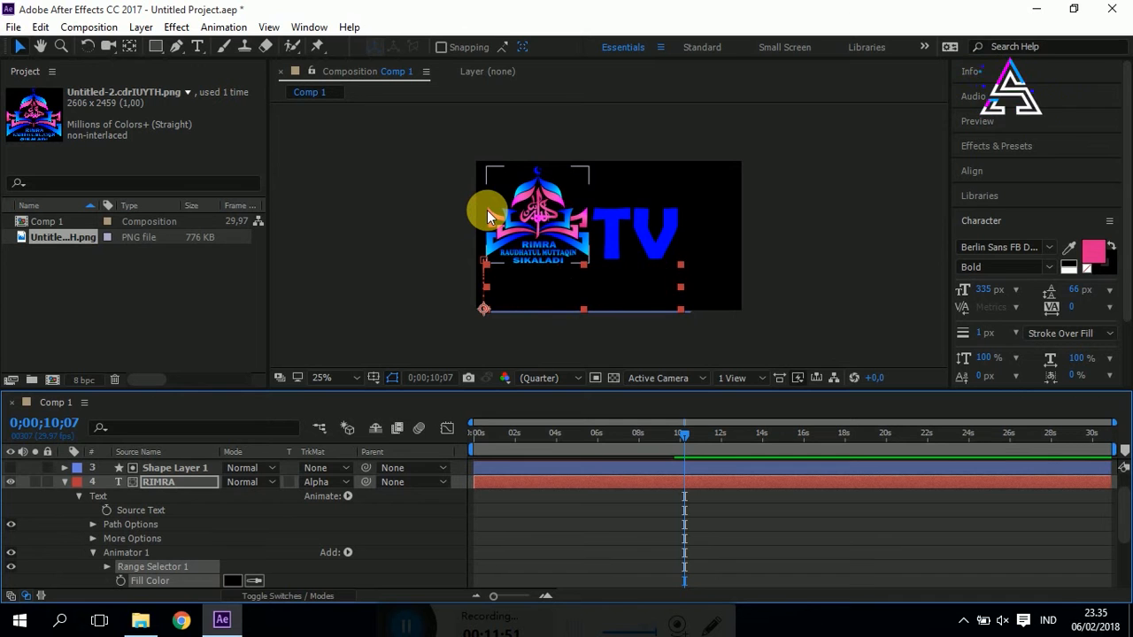
click(255, 581)
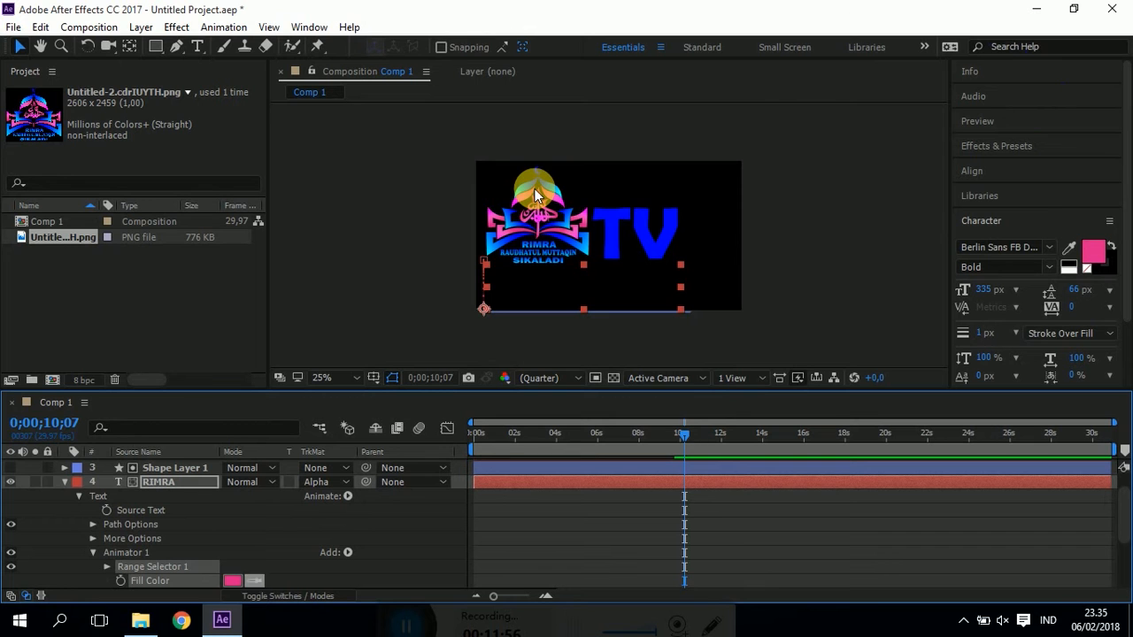
click(535, 195)
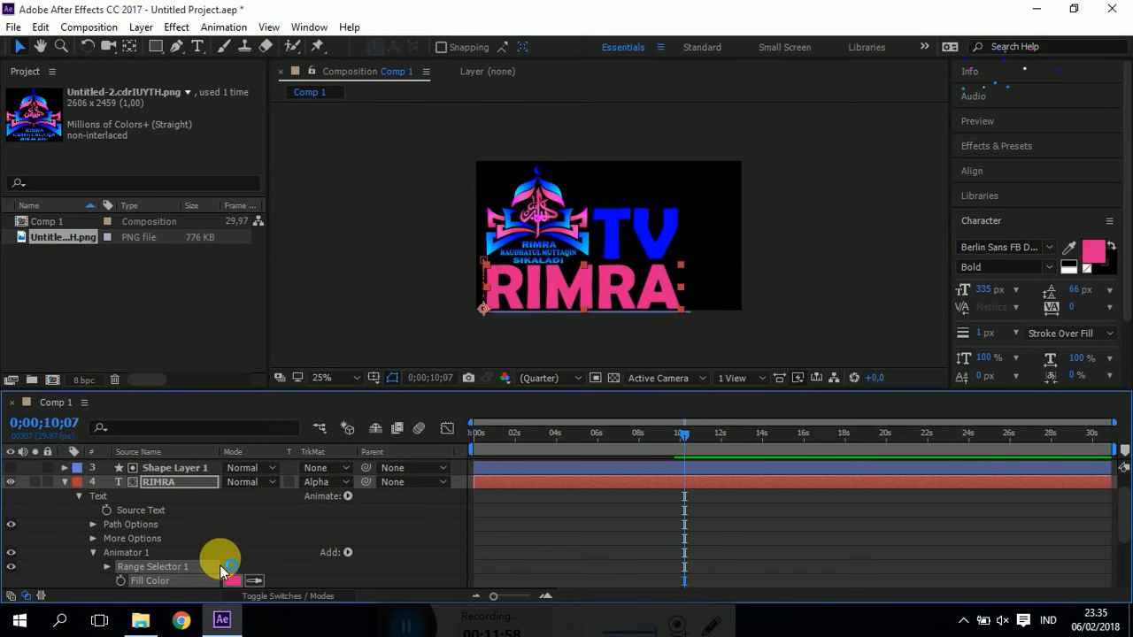
click(255, 581)
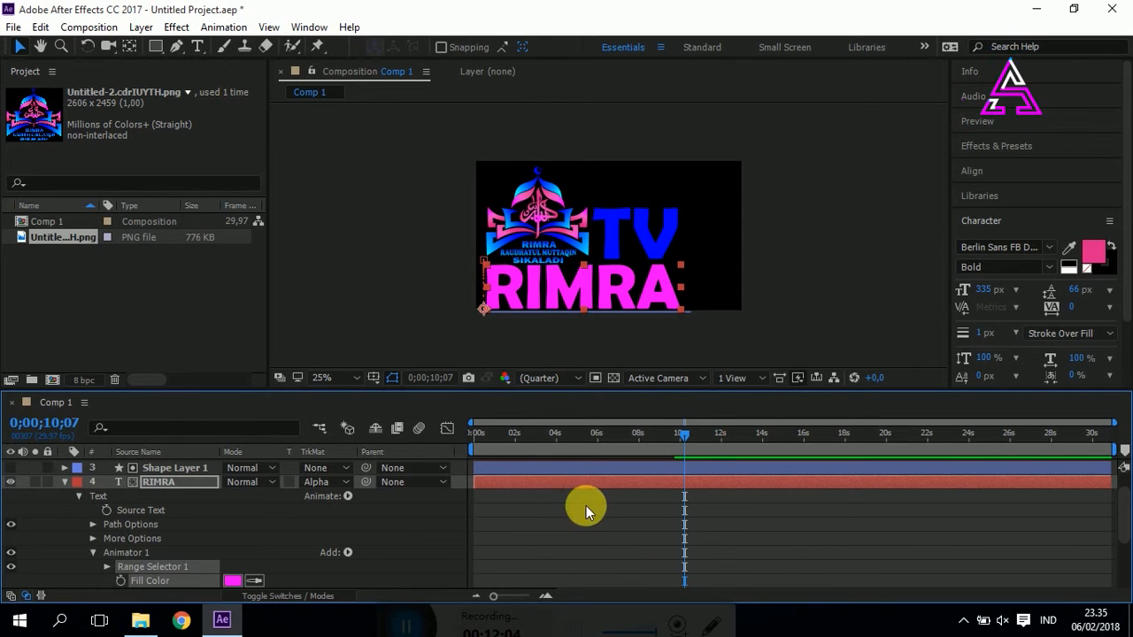
Expand Range Selector 1 of the RIMRA animator and set its End to 0%
scroll(207, 546, down, 1)
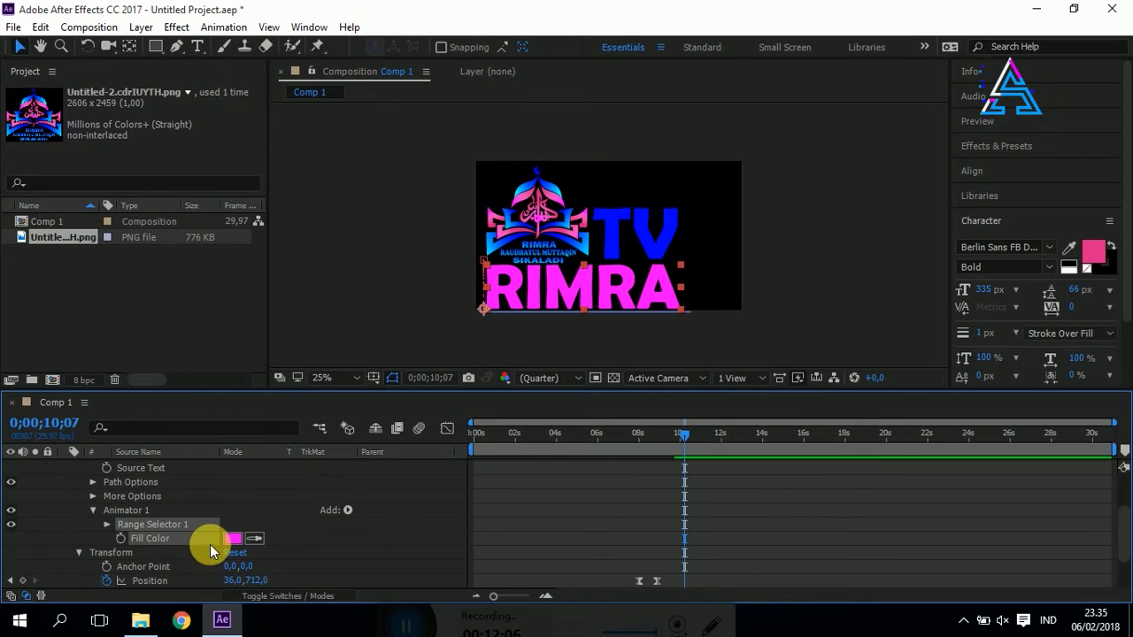
click(108, 525)
drag(233, 540, 156, 558)
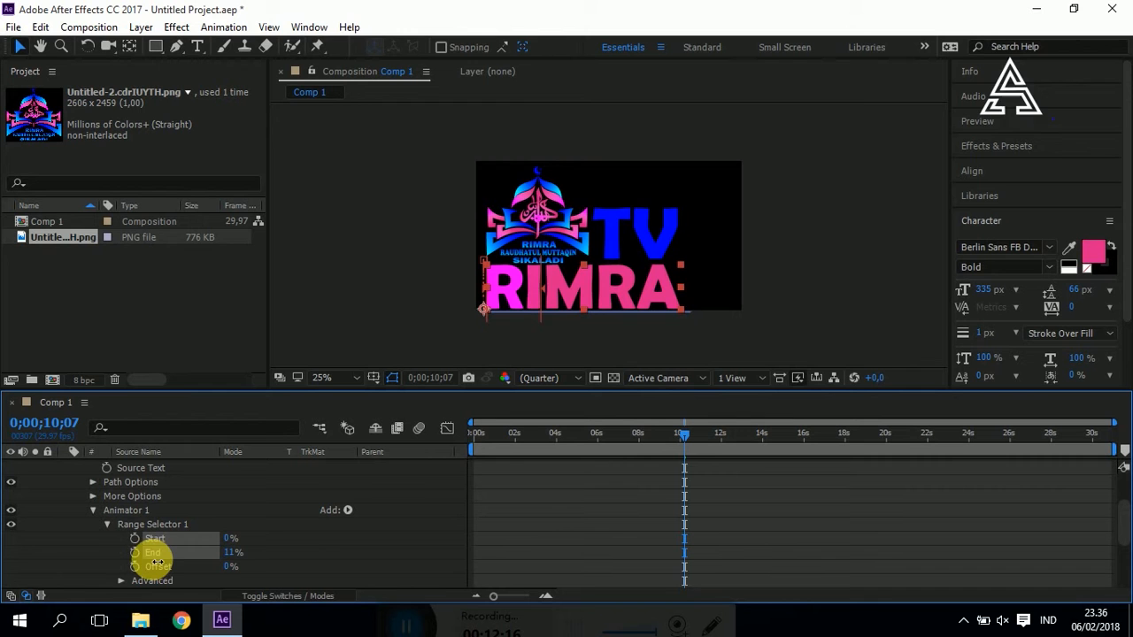
click(145, 554)
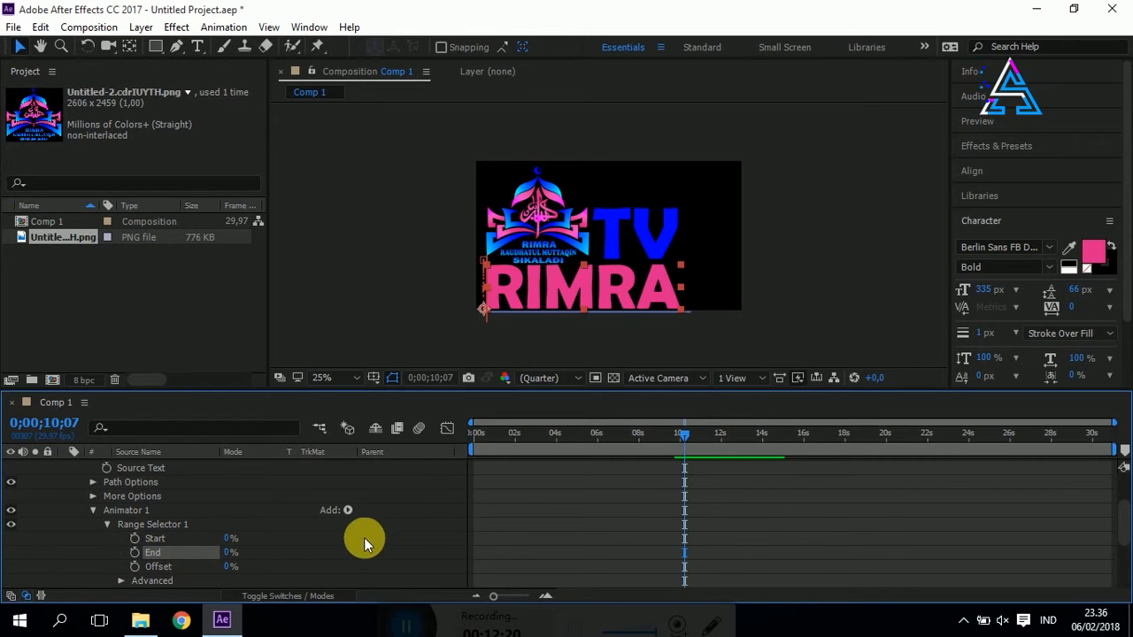
Keyframe the range selector's End at 0% at 0;00;09;29 and 97% at 0;00;12;02
mouse_move(686, 438)
mouse_down()
mouse_move(659, 441)
mouse_move(679, 447)
mouse_up()
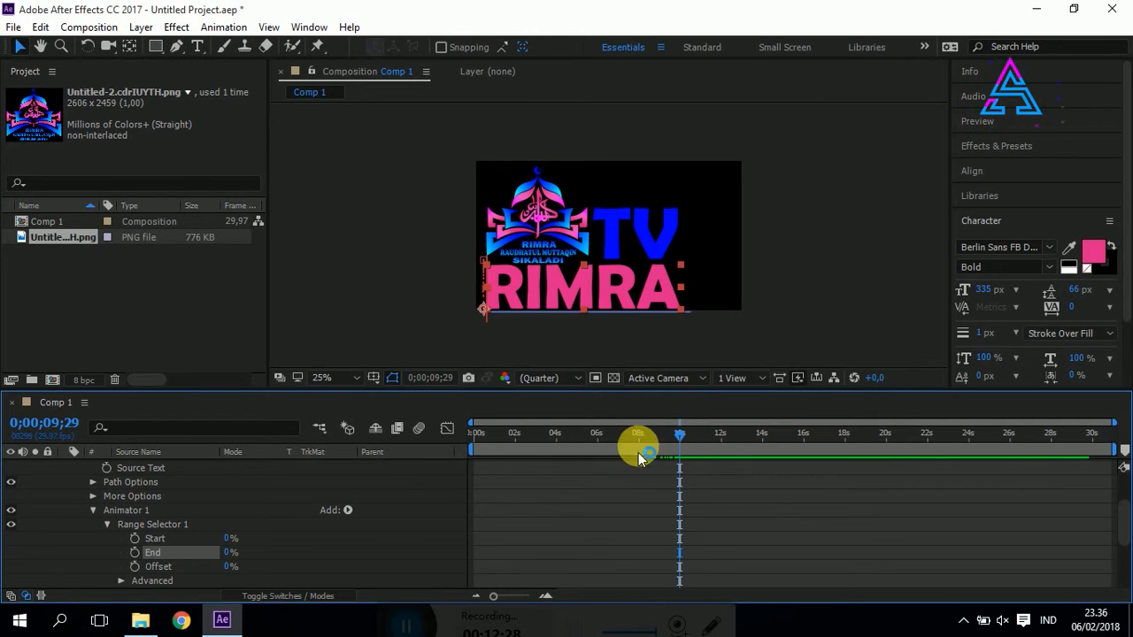
click(134, 553)
drag(680, 431, 722, 428)
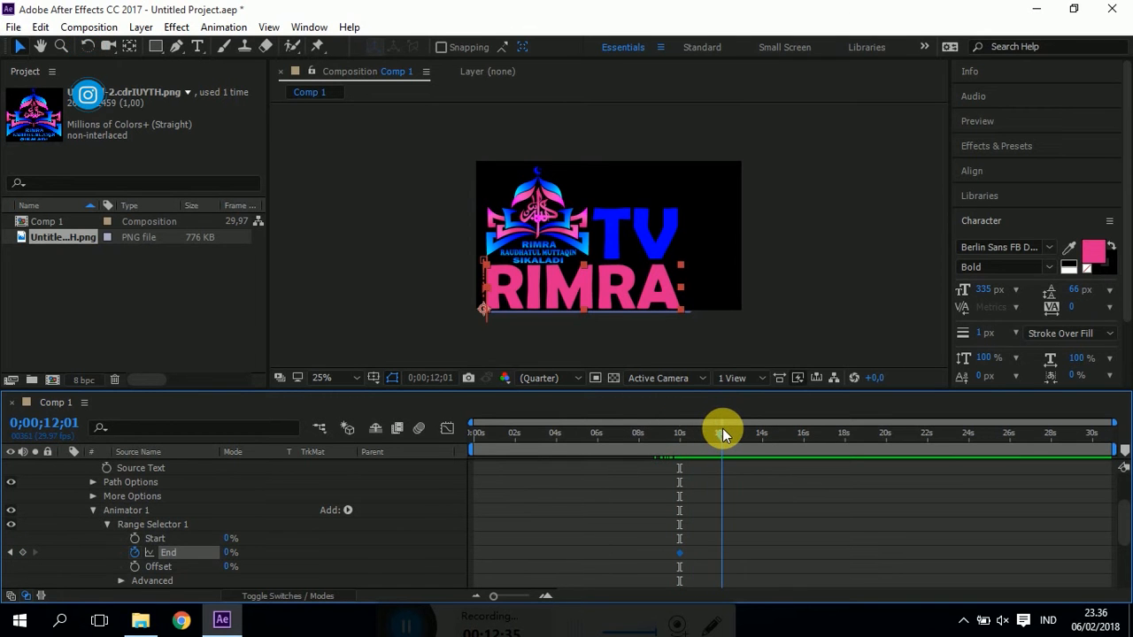
click(231, 554)
click(252, 553)
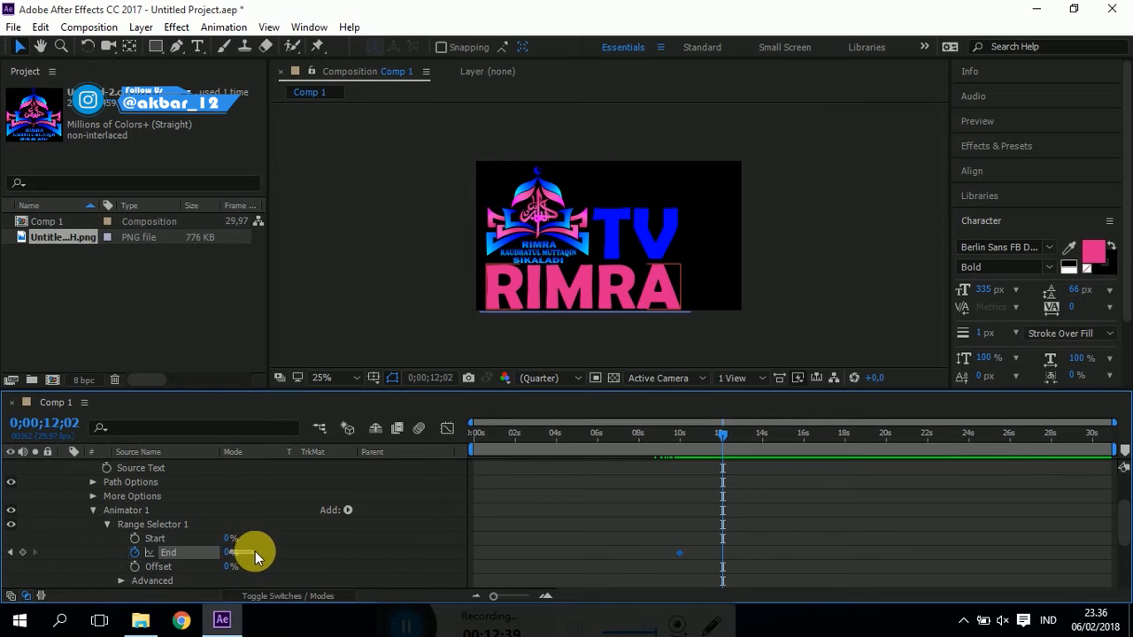
drag(279, 553, 311, 556)
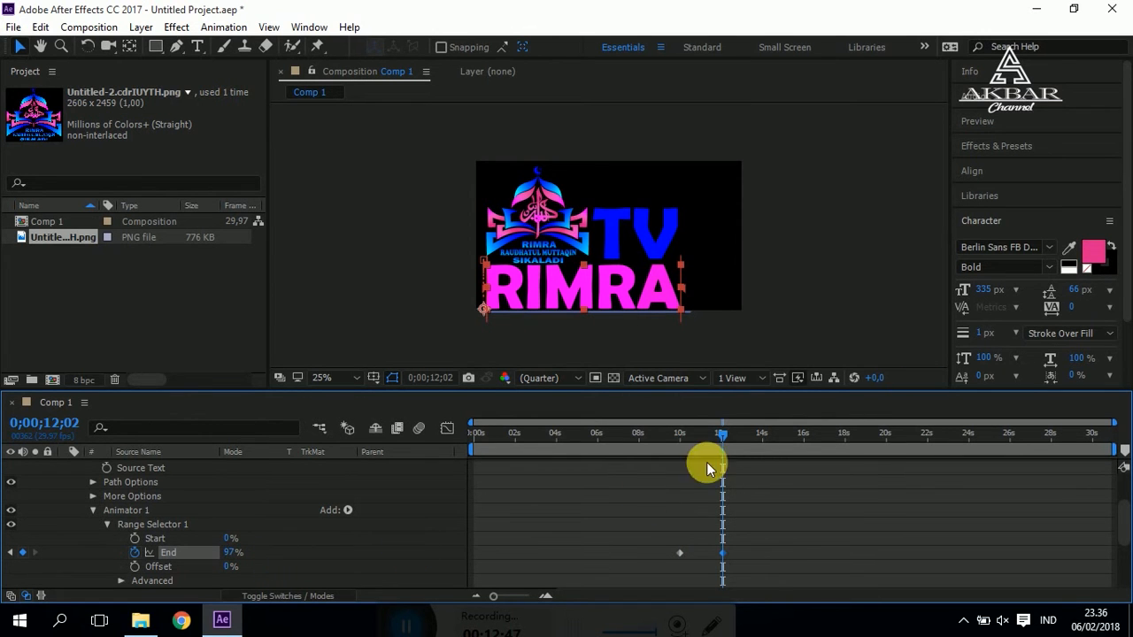
Keyframe the range selector's Start at 11% at 0;00;10;17 and at a much higher percentage at 0;00;12;23
drag(722, 434, 691, 449)
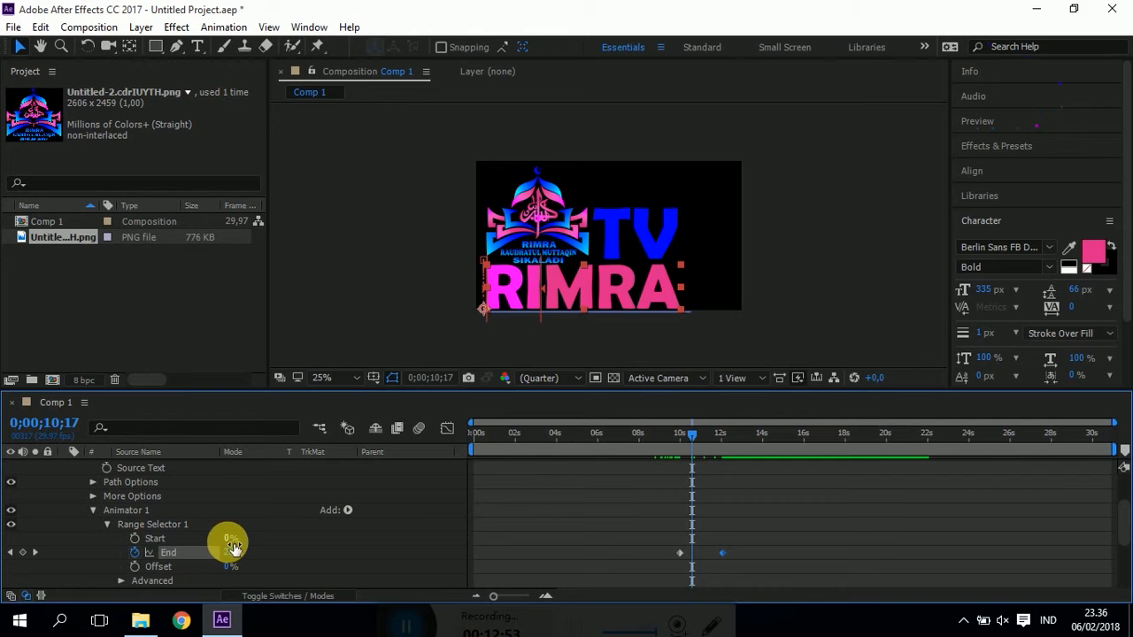
drag(232, 538, 254, 542)
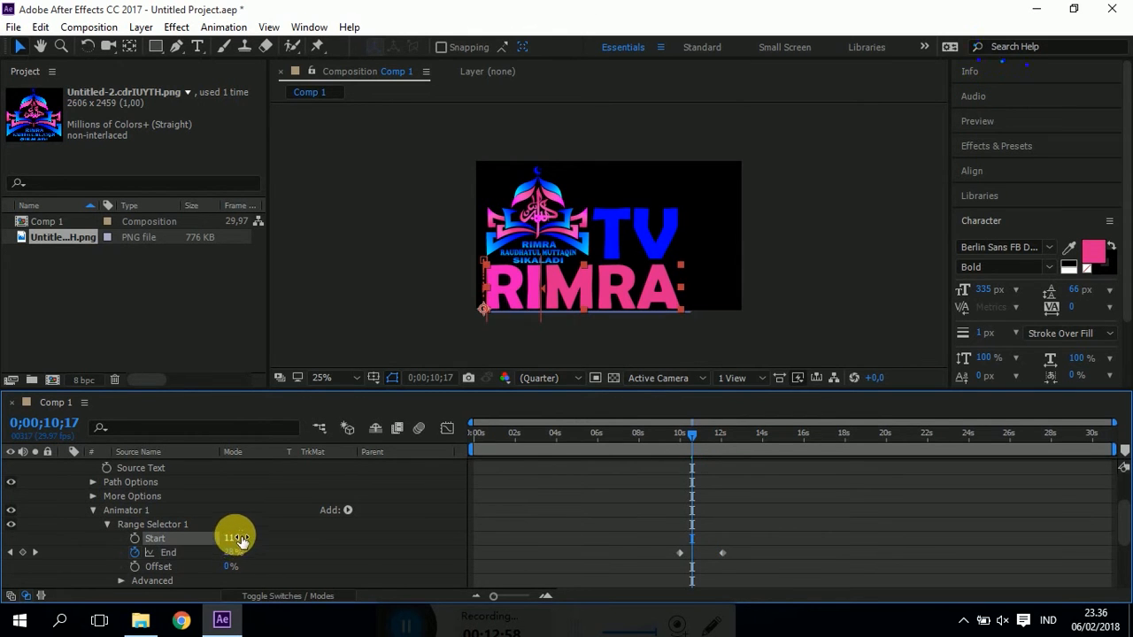
click(618, 469)
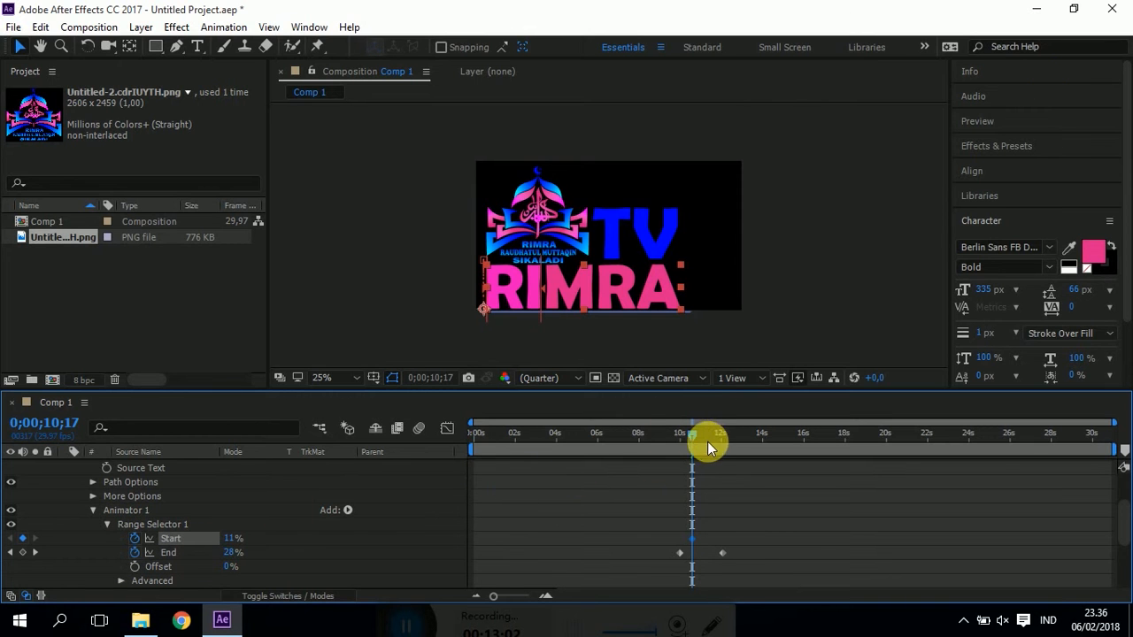
drag(685, 440, 742, 453)
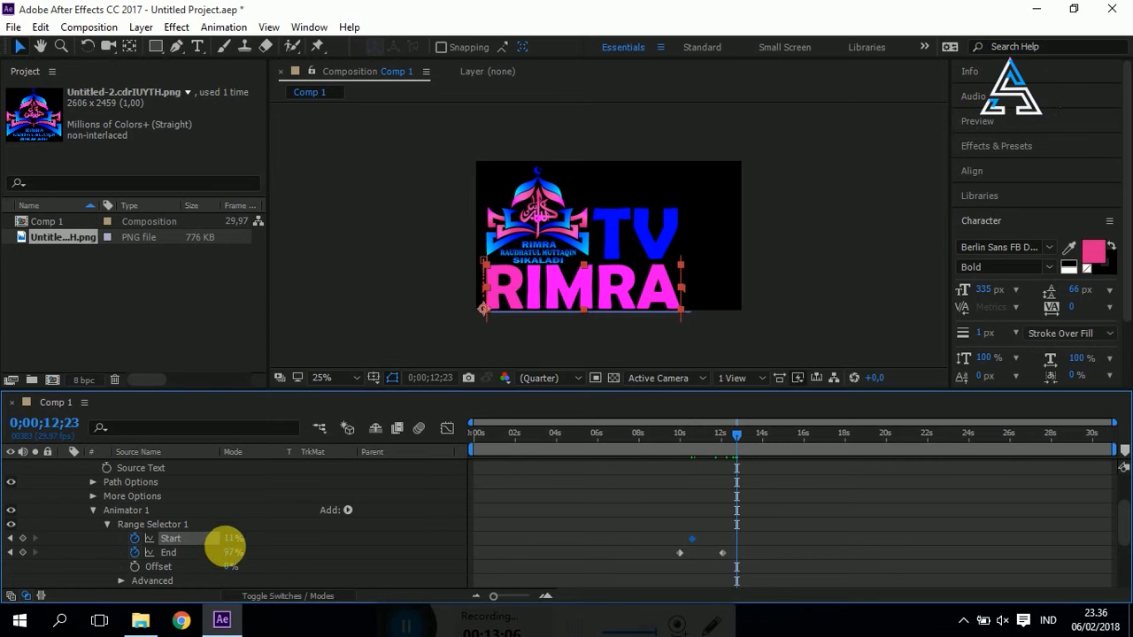
drag(232, 539, 309, 541)
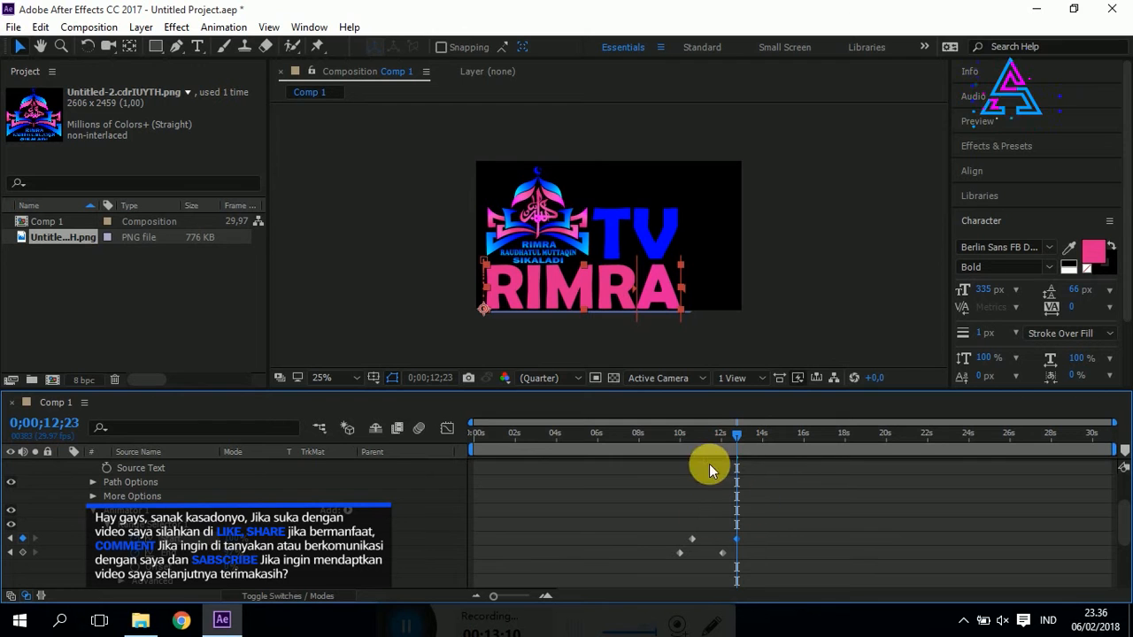
Preview the magenta fill sweep across the RIMRA text from 0;00;09;09
click(666, 433)
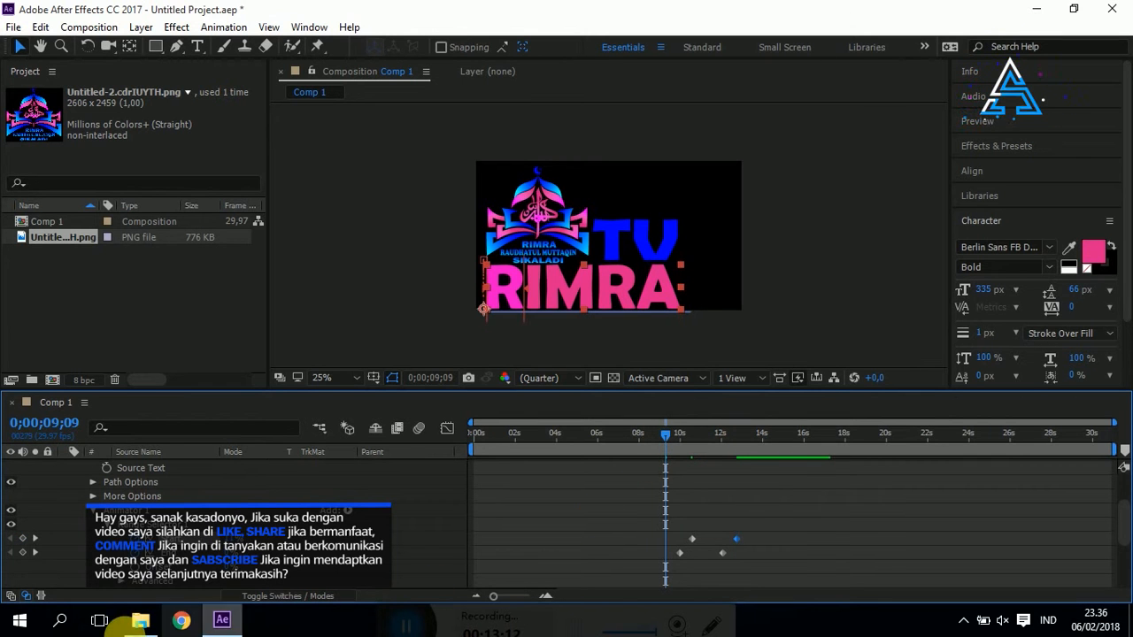
key(space)
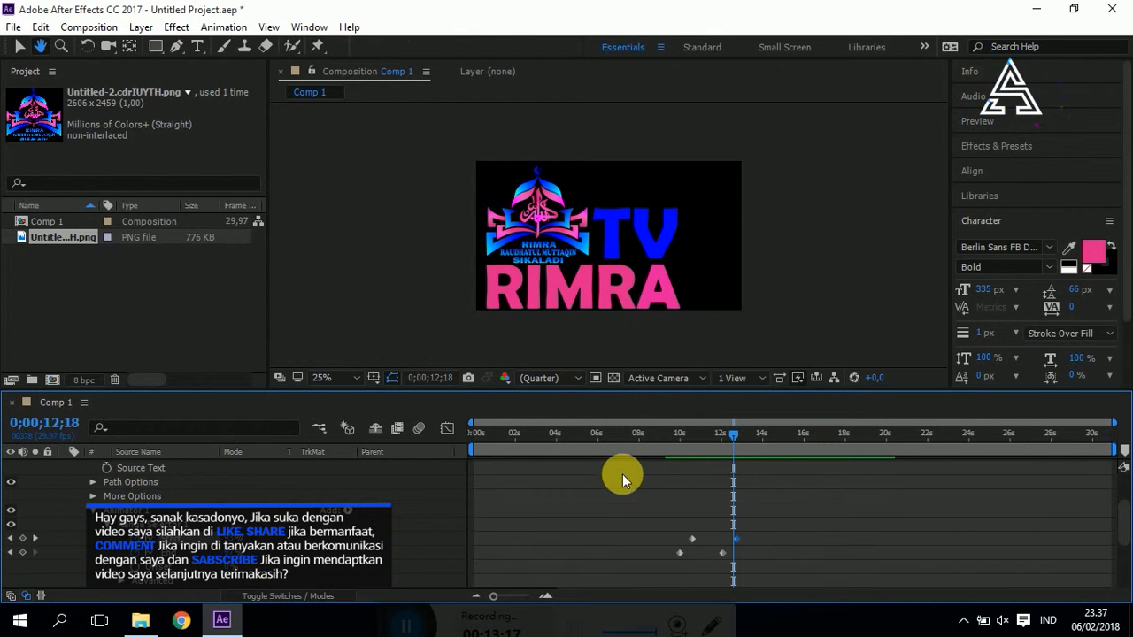
key(space)
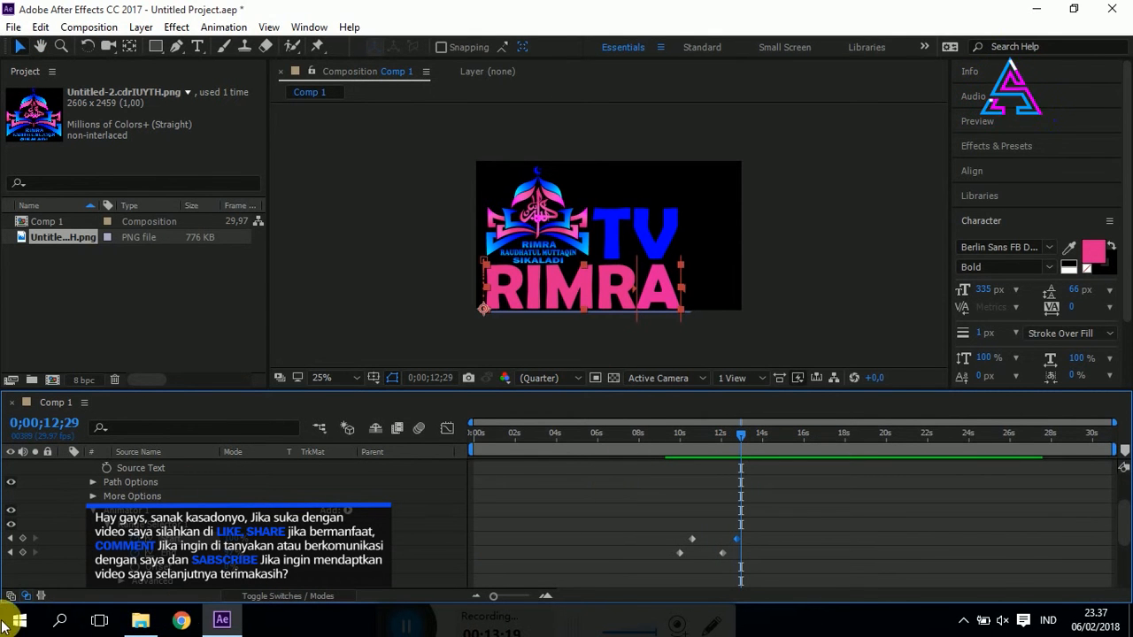
Change the RIMRA animator's fill color to a light pinkish magenta, EA79EA
scroll(252, 542, down, 3)
click(239, 560)
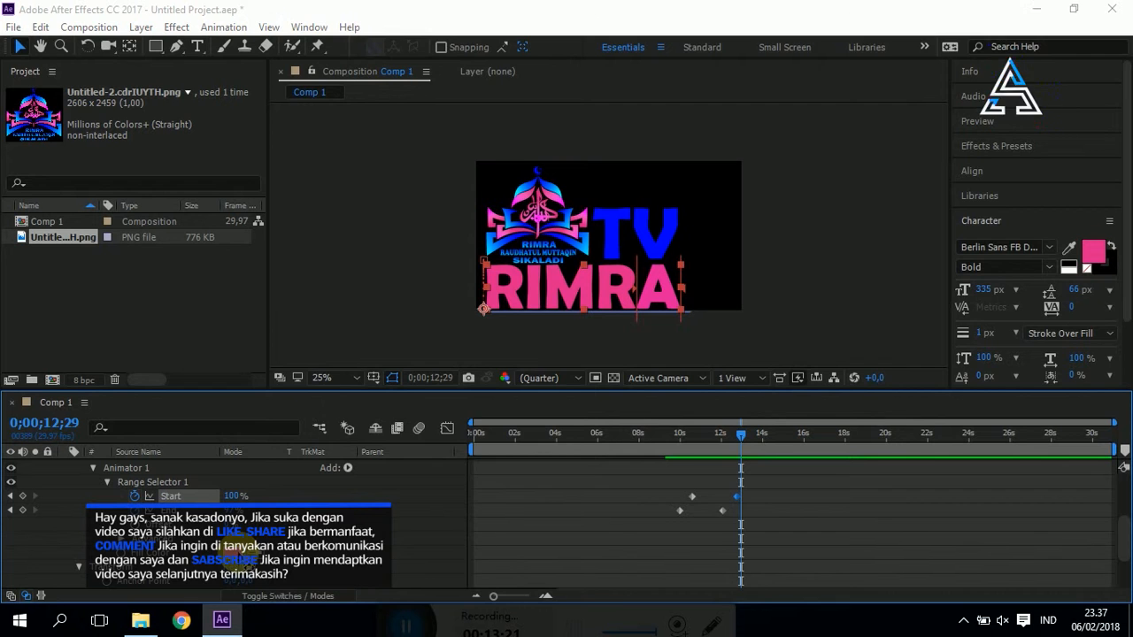
drag(348, 393, 328, 378)
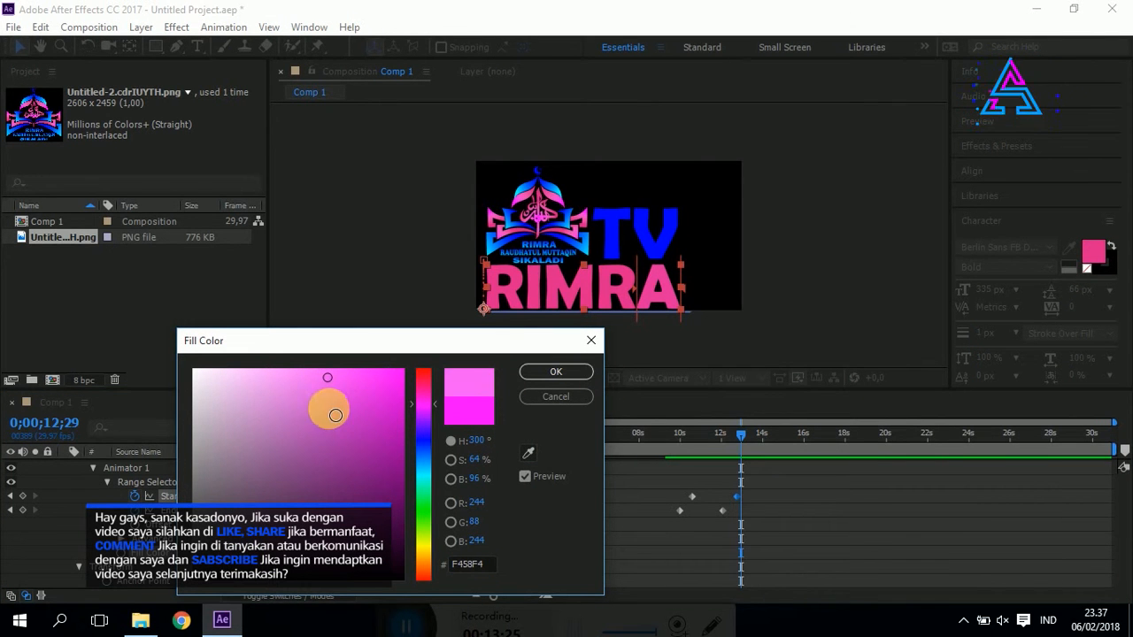
mouse_move(321, 427)
mouse_down()
mouse_move(364, 484)
mouse_move(309, 450)
mouse_move(294, 386)
mouse_up()
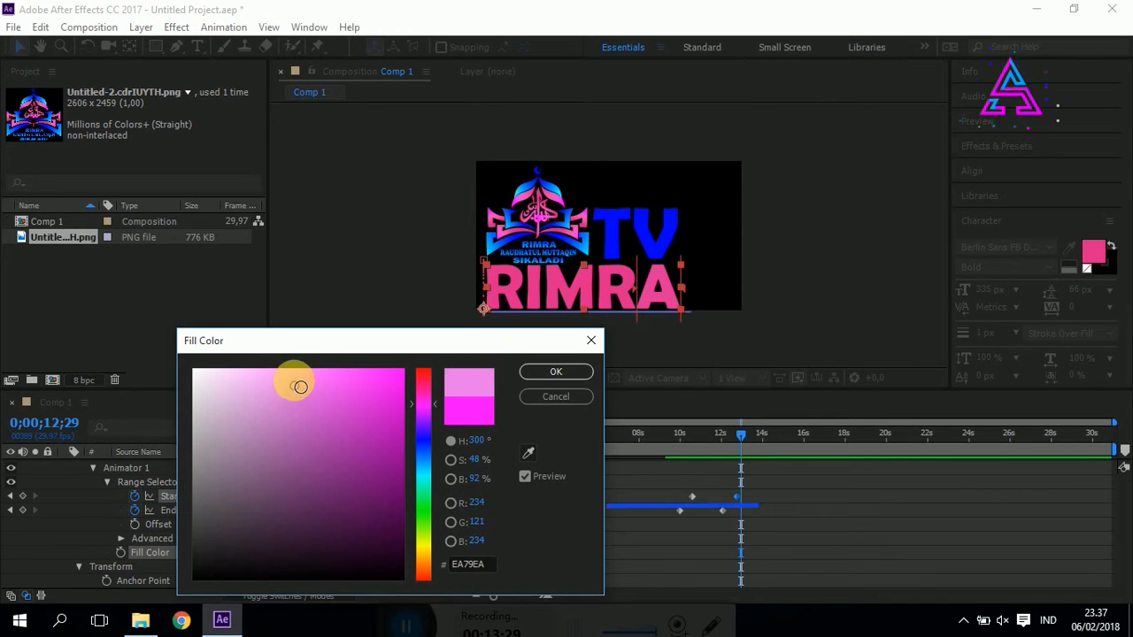
click(563, 373)
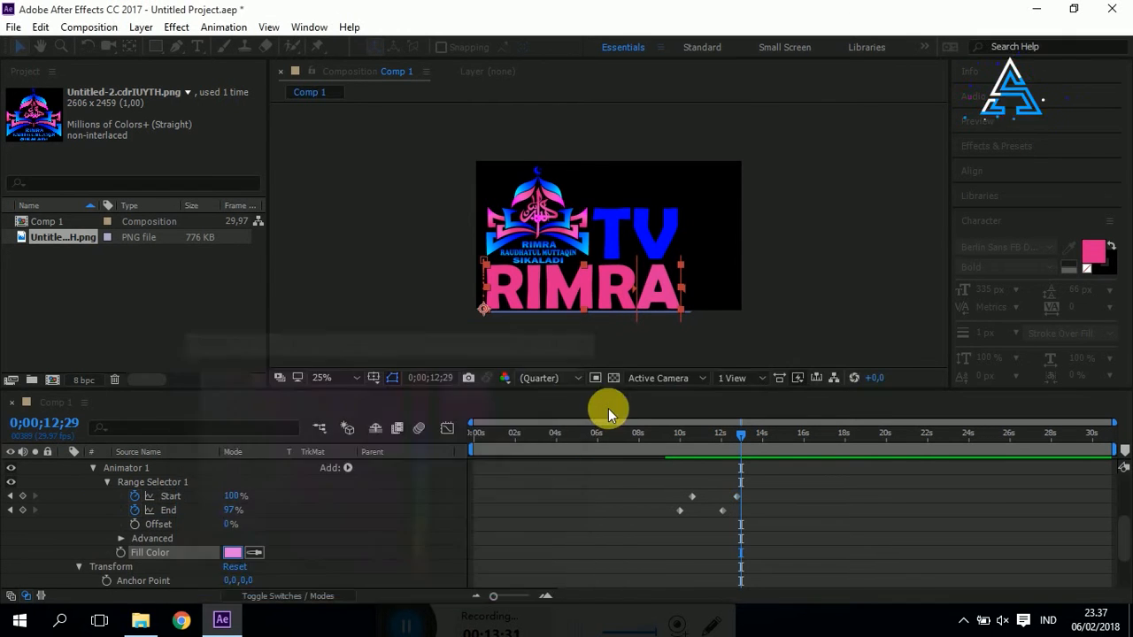
Preview the lighter fill sweep across the RIMRA text from 0;00;09;02
click(660, 433)
key(space)
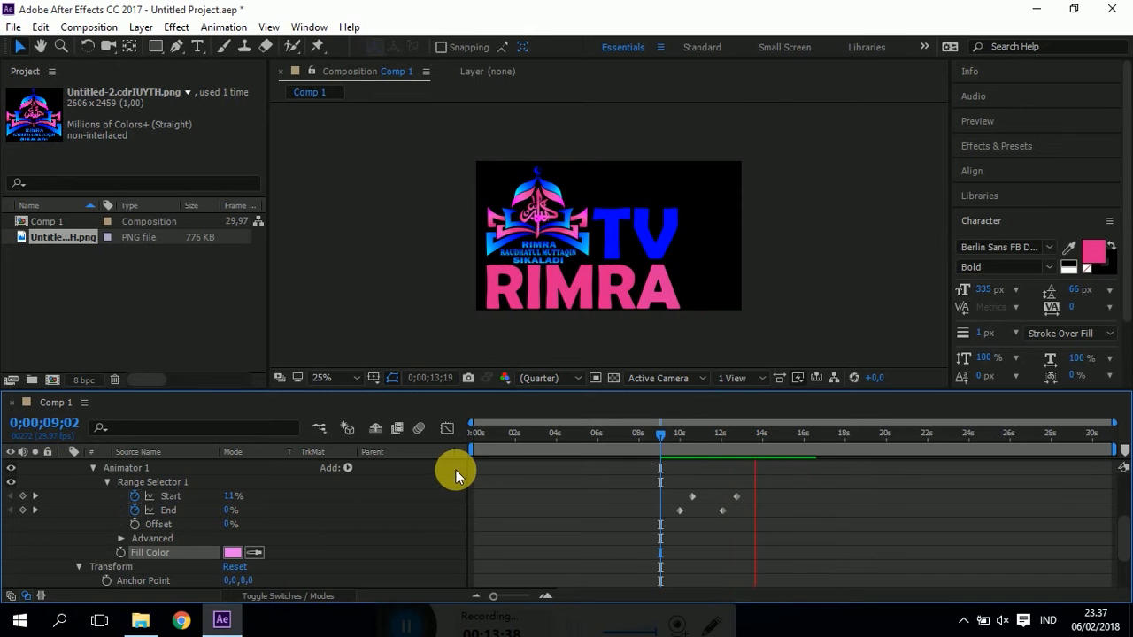
key(space)
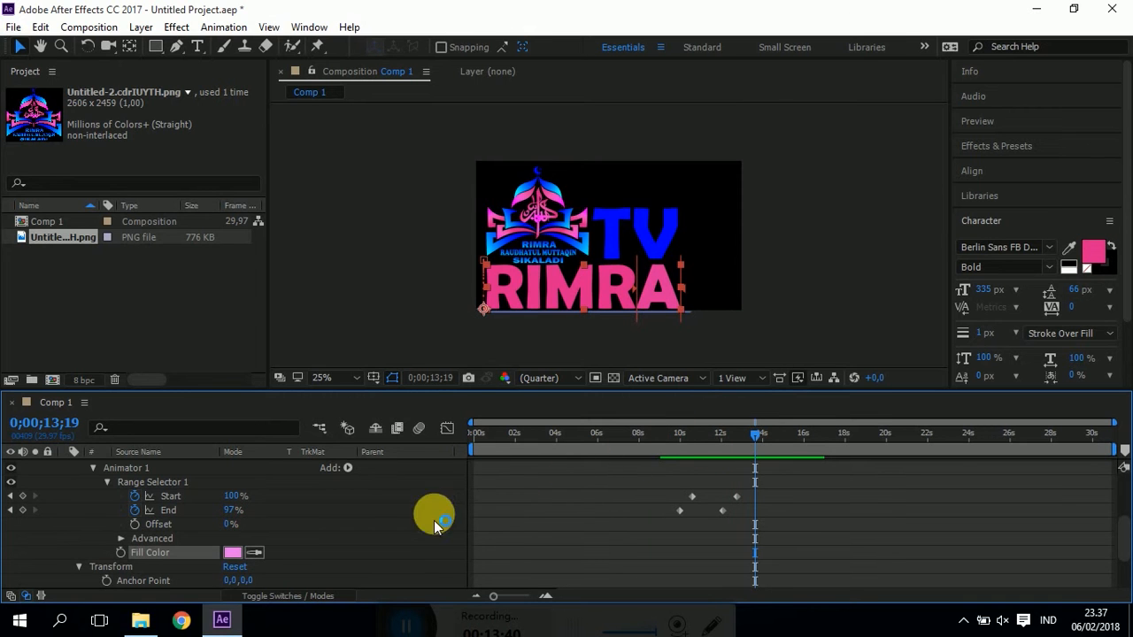
Collapse the RIMRA layer's properties and select the TV layer with the current time at 0;00;13;00
scroll(167, 479, up, 2)
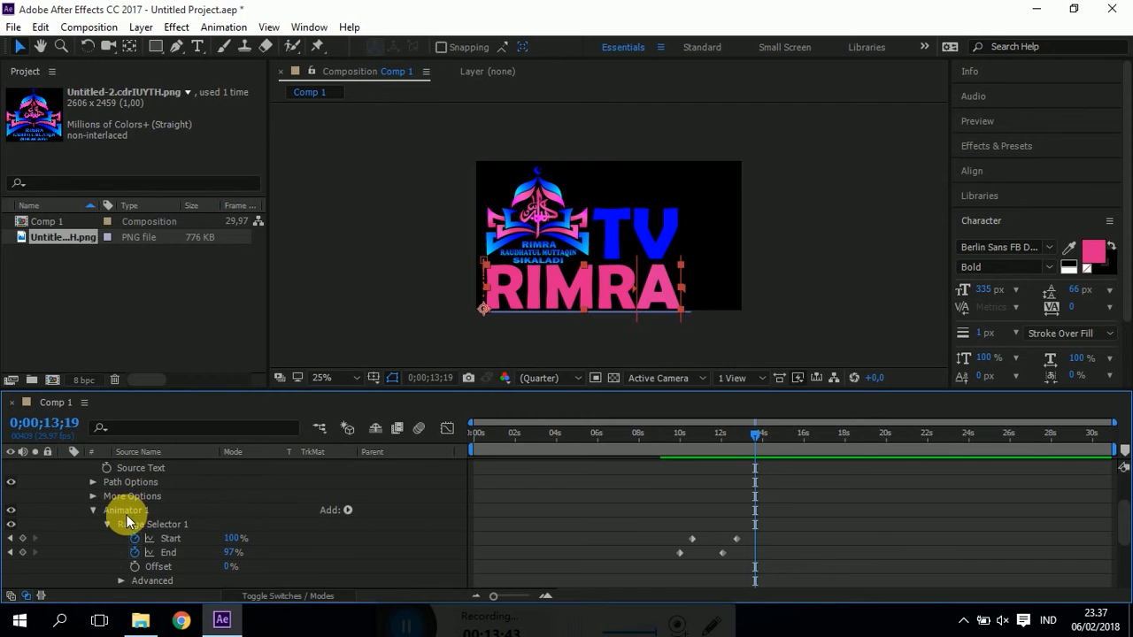
scroll(89, 490, up, 2)
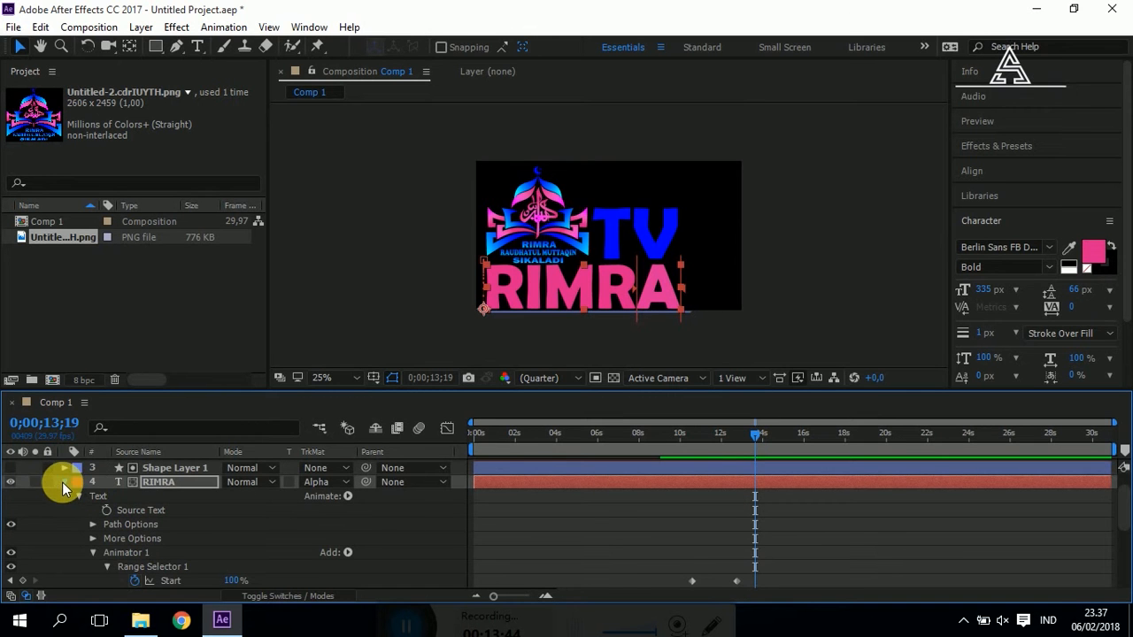
click(64, 483)
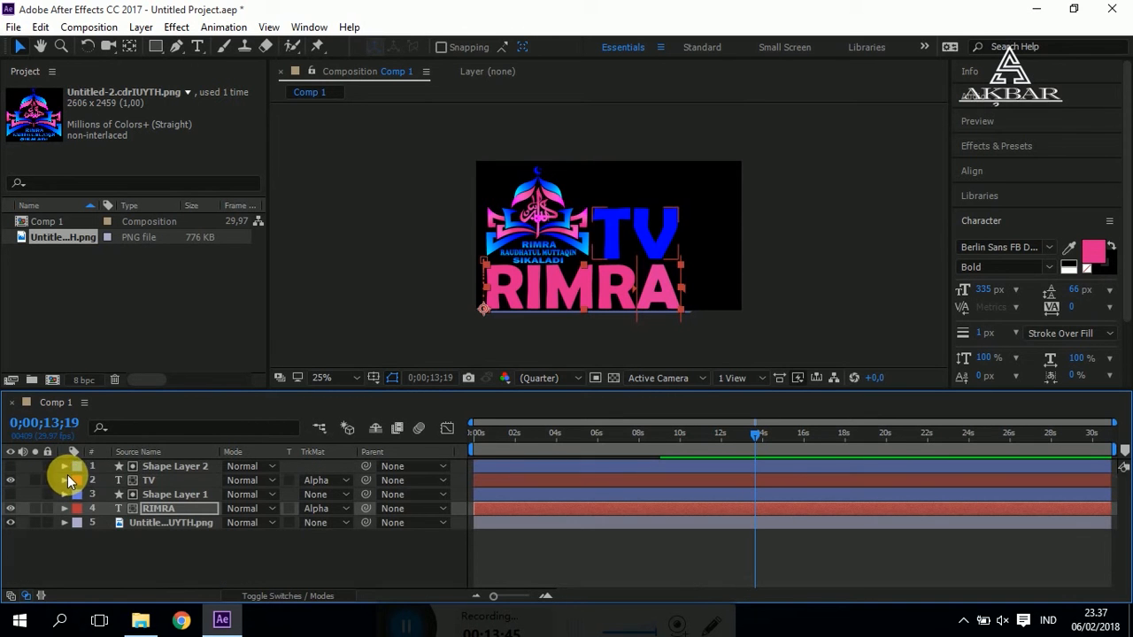
click(148, 481)
mouse_move(749, 437)
mouse_down()
mouse_move(718, 433)
mouse_move(745, 434)
mouse_up()
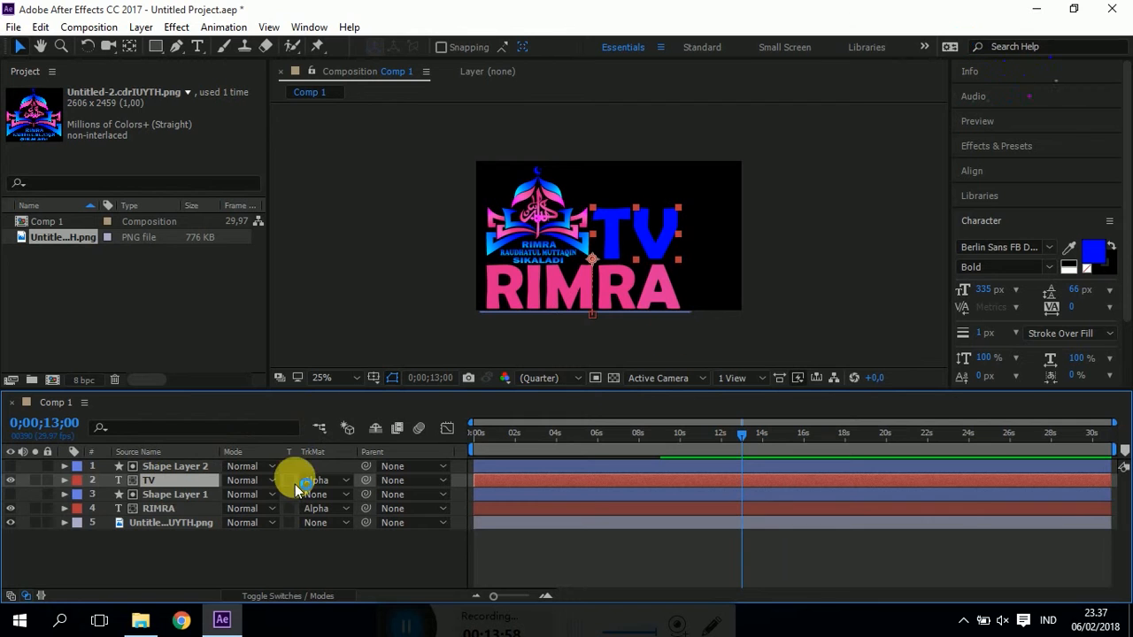
Add an RGB Fill Color animator to the TV text and sample its light blue color from the logo with the eyedropper
click(64, 480)
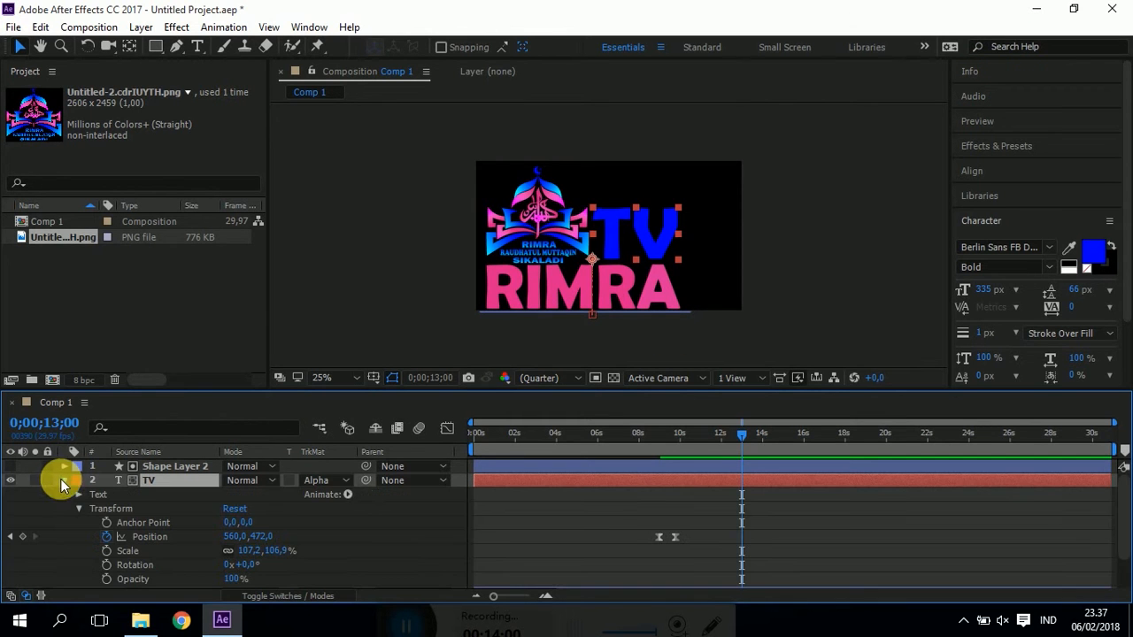
click(349, 494)
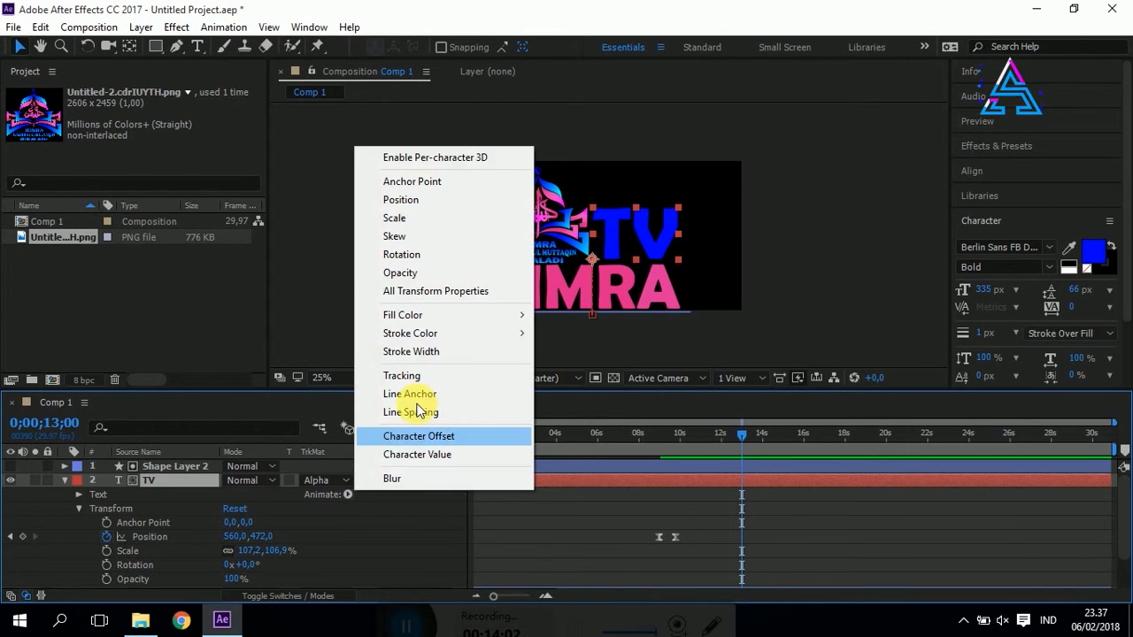
mouse_move(443, 317)
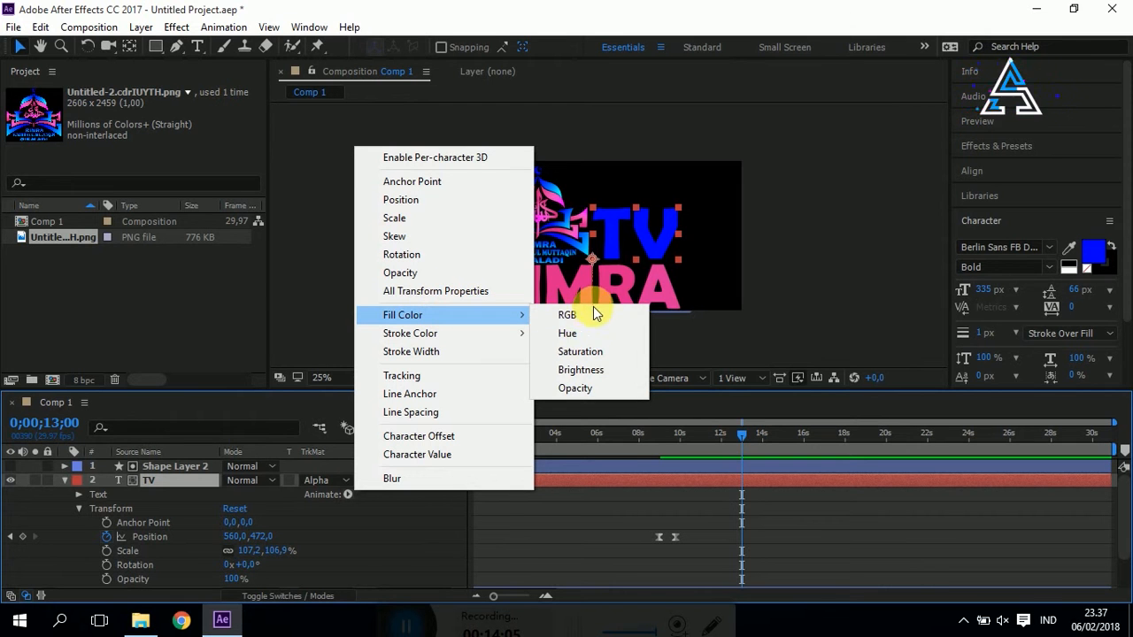
click(590, 318)
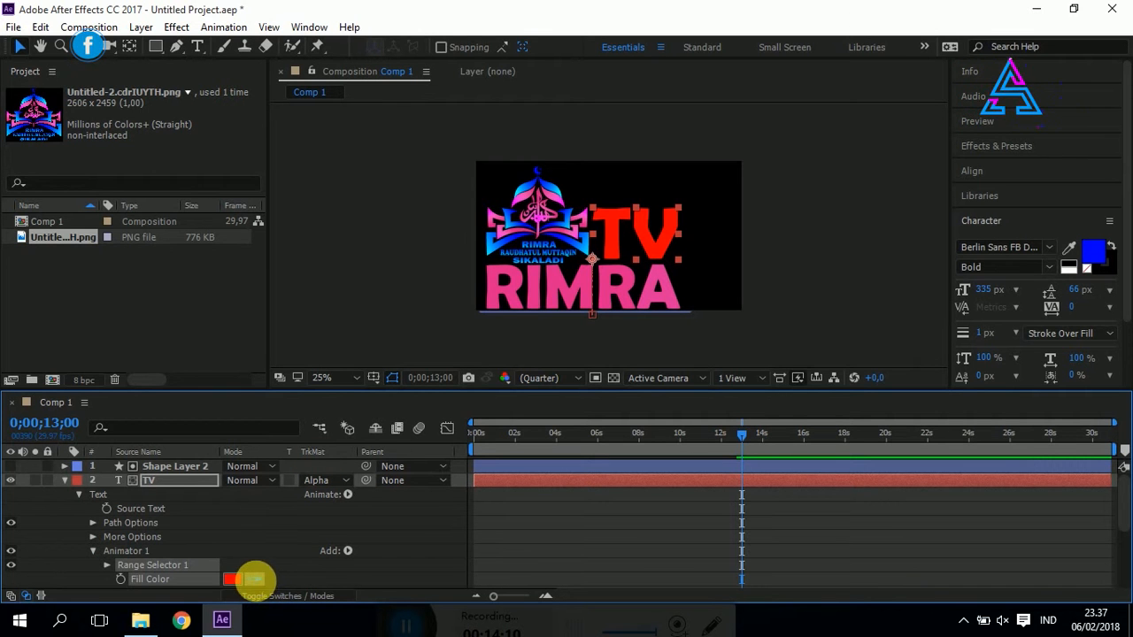
click(255, 581)
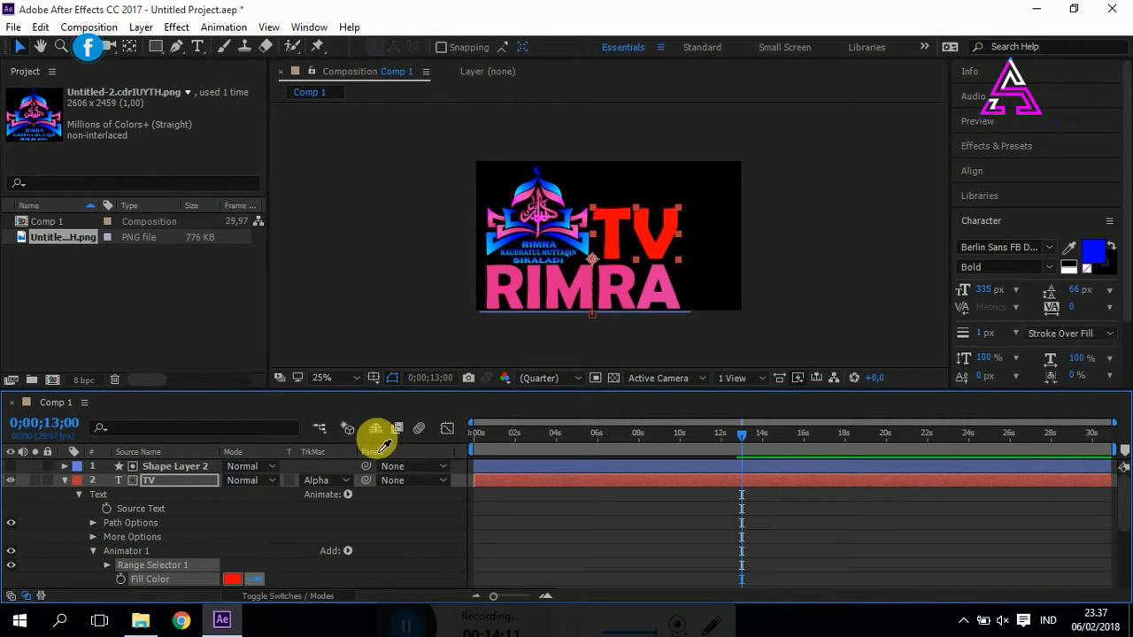
click(488, 259)
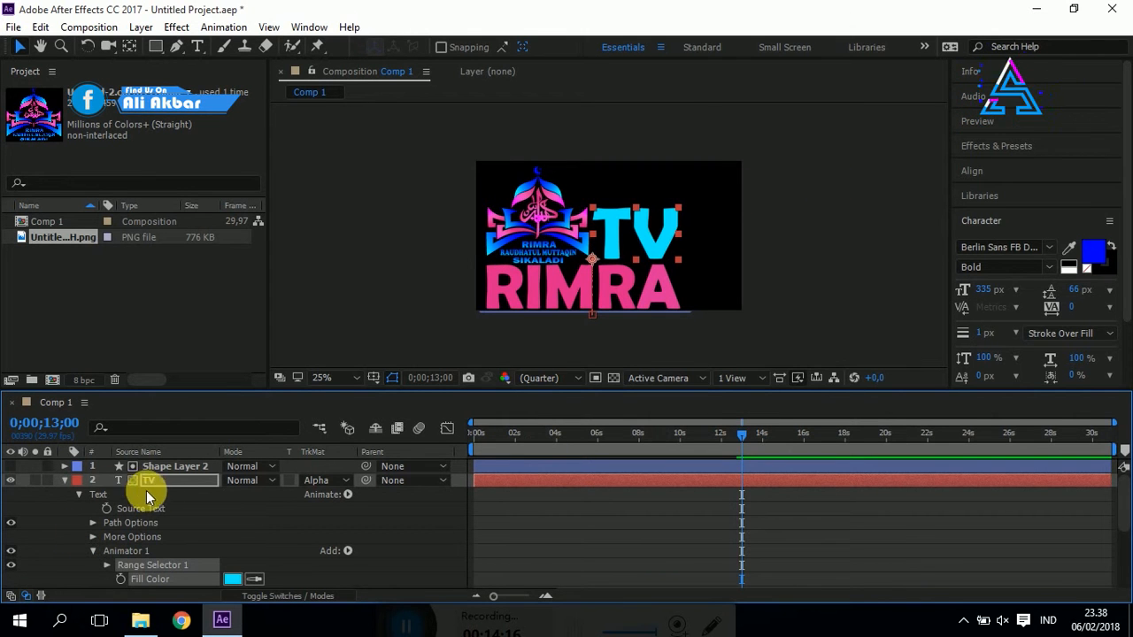
Expand Range Selector 1 of the TV animator and set its Start to 100%
scroll(133, 557, down, 2)
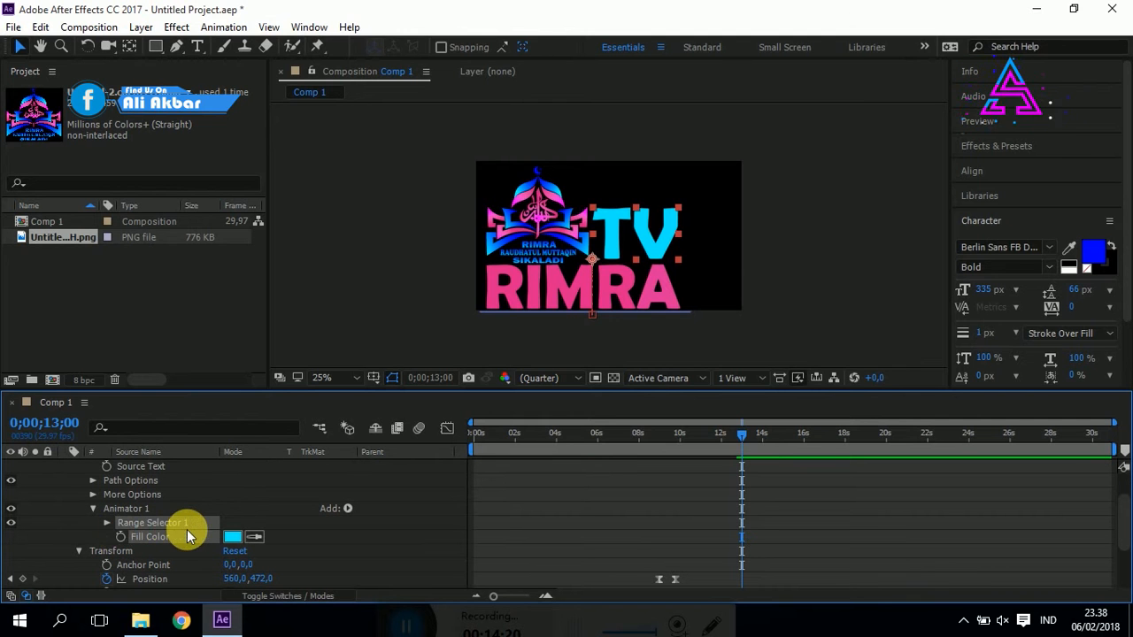
click(108, 523)
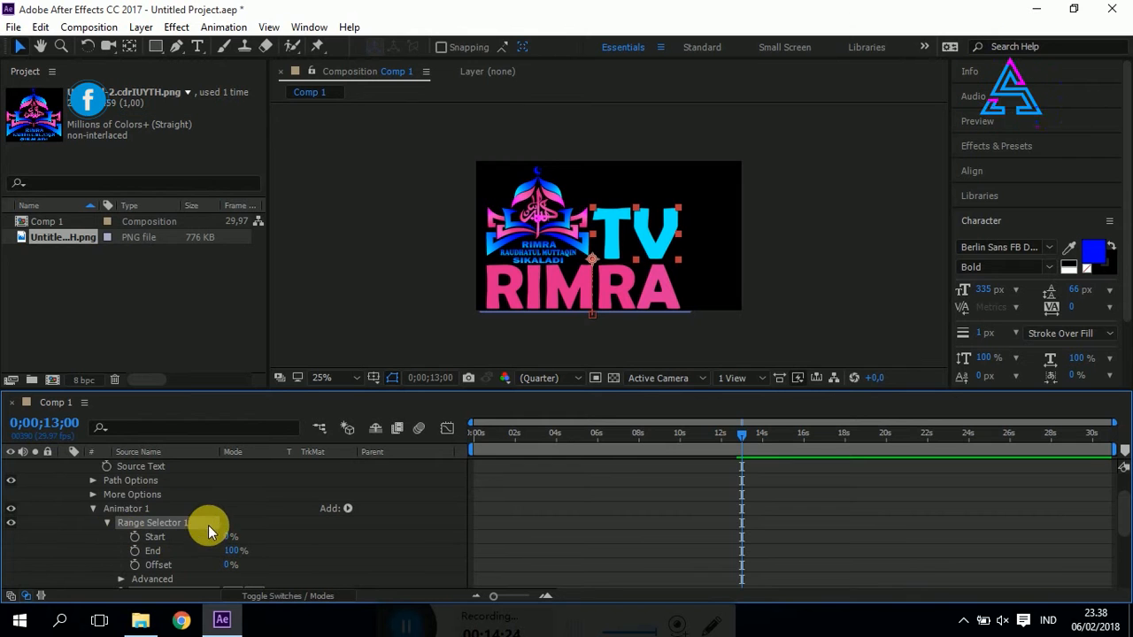
scroll(215, 506, down, 2)
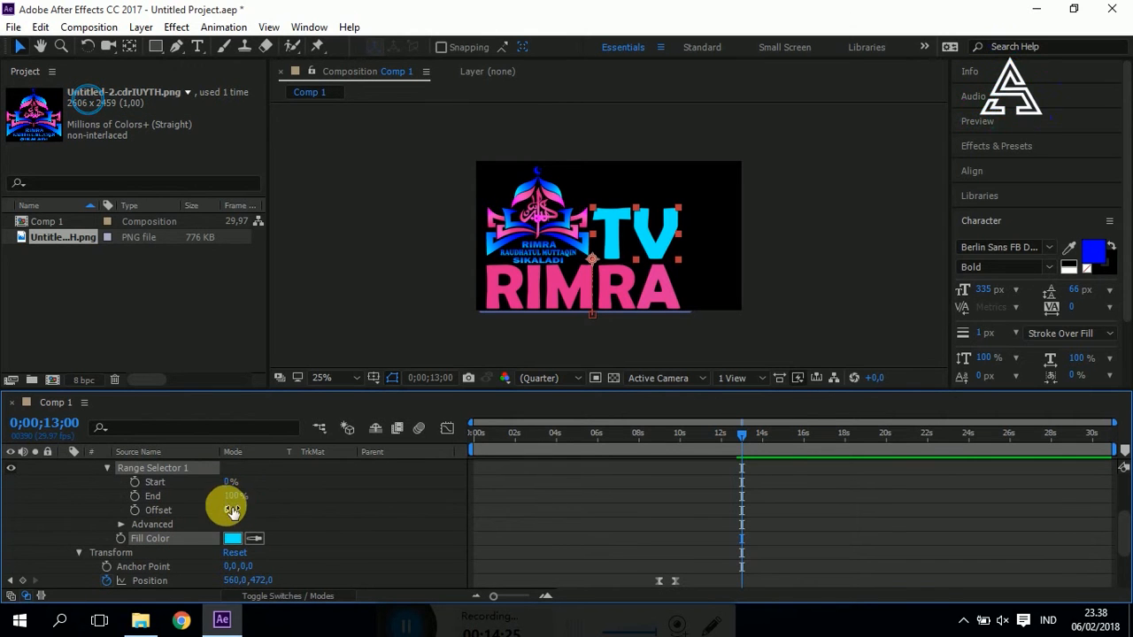
drag(244, 497, 353, 487)
click(231, 483)
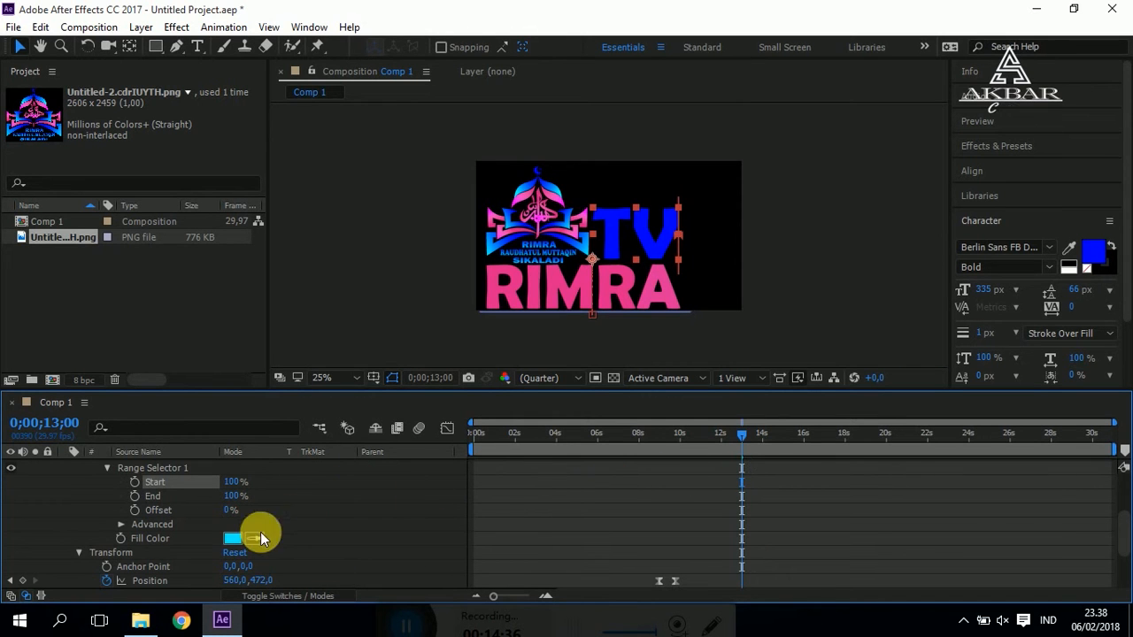
Keyframe the TV range selector's End at 100% at 0;00;13;00 and 0% at 0;00;14;02, leaving Start without keyframes
click(135, 496)
click(135, 482)
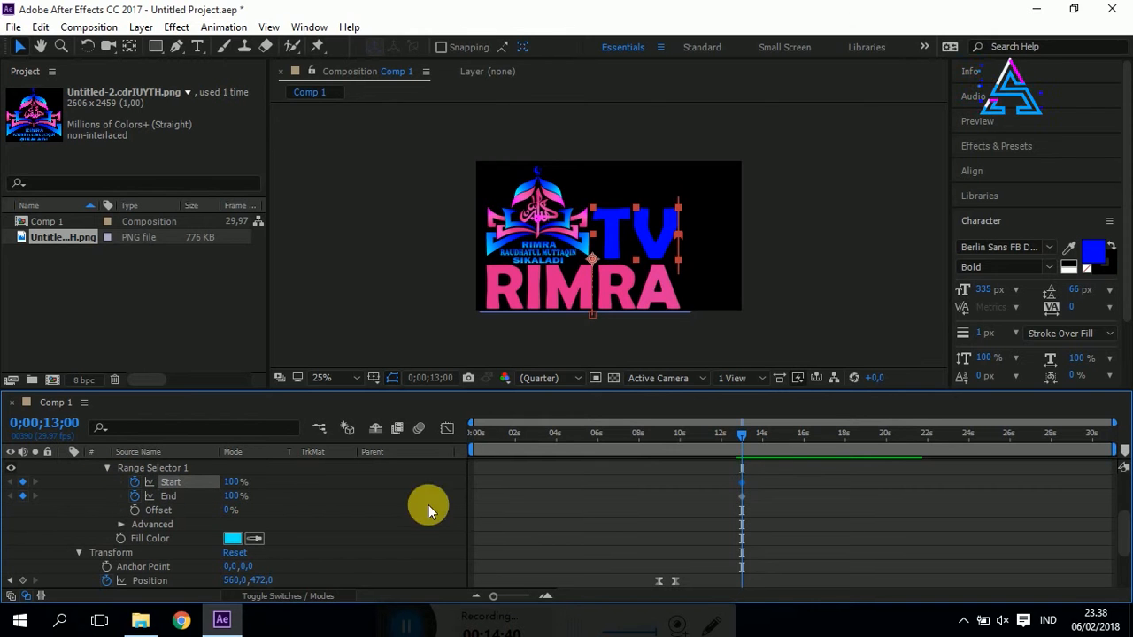
click(742, 495)
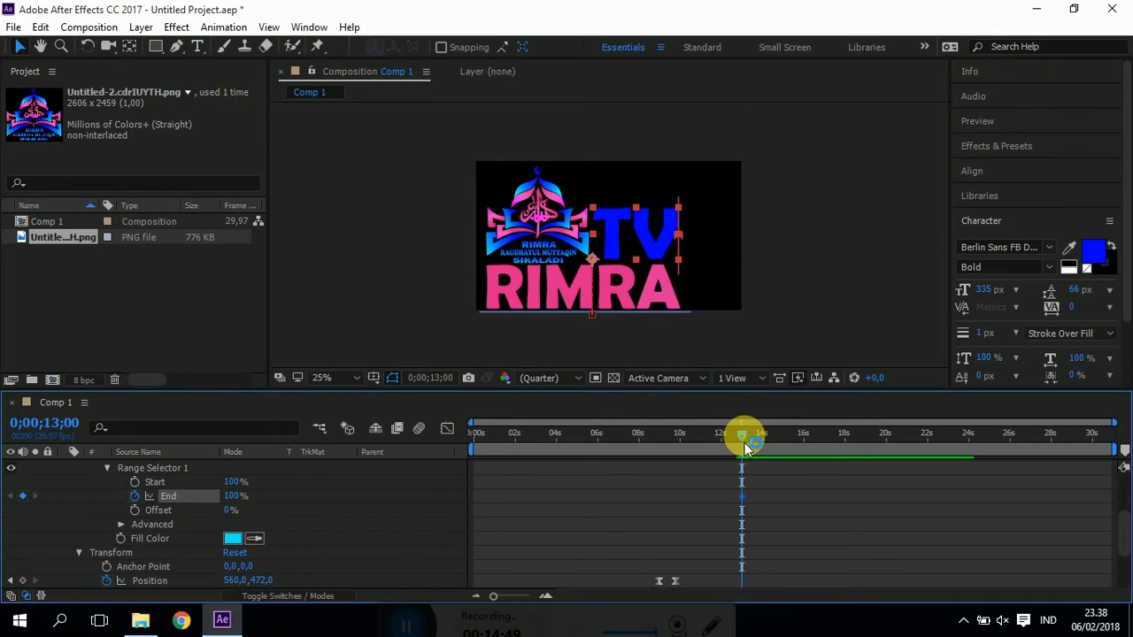
mouse_move(747, 442)
mouse_down()
mouse_move(715, 438)
mouse_move(764, 437)
mouse_up()
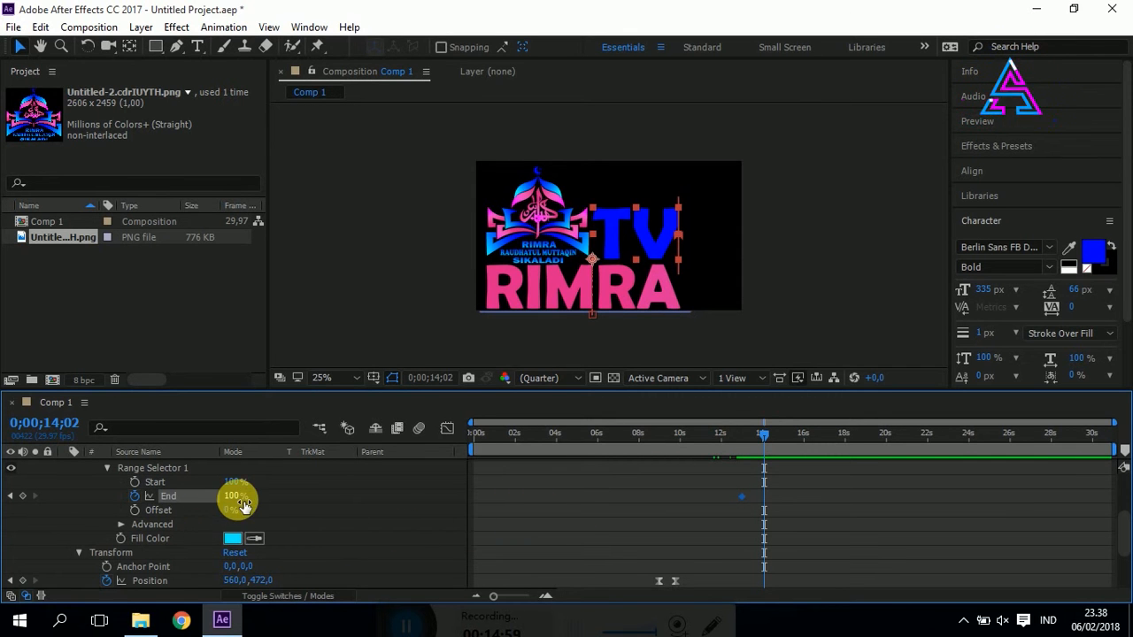
drag(233, 502, 97, 508)
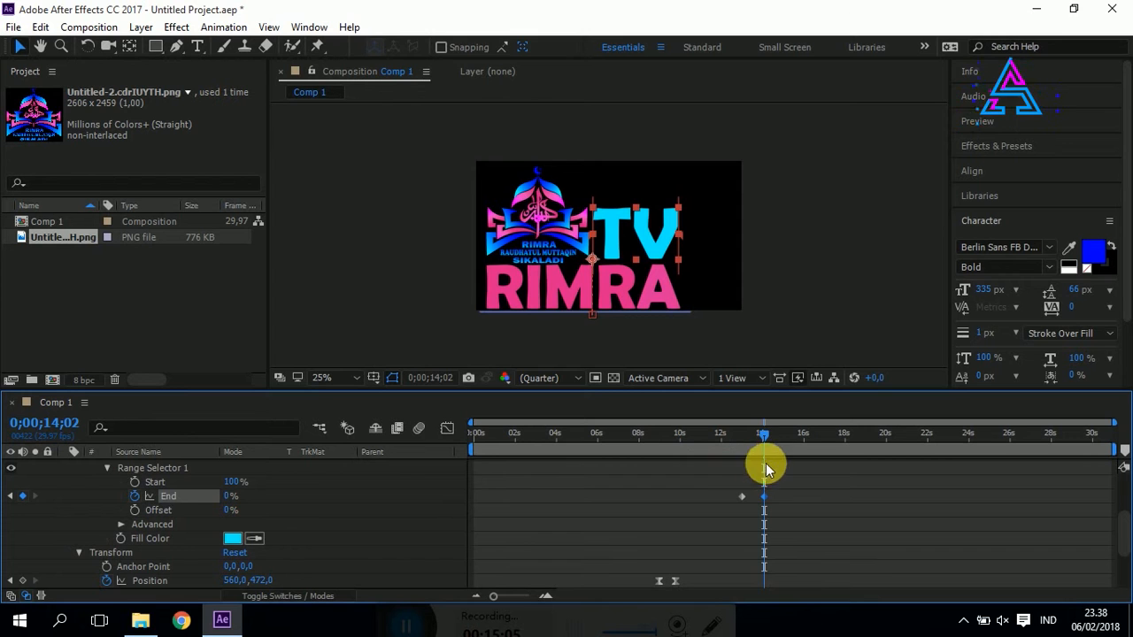
Keyframe the TV range selector's Start at 100% at 0;00;13;12 and 0% at 0;00;14;17
drag(765, 438, 751, 450)
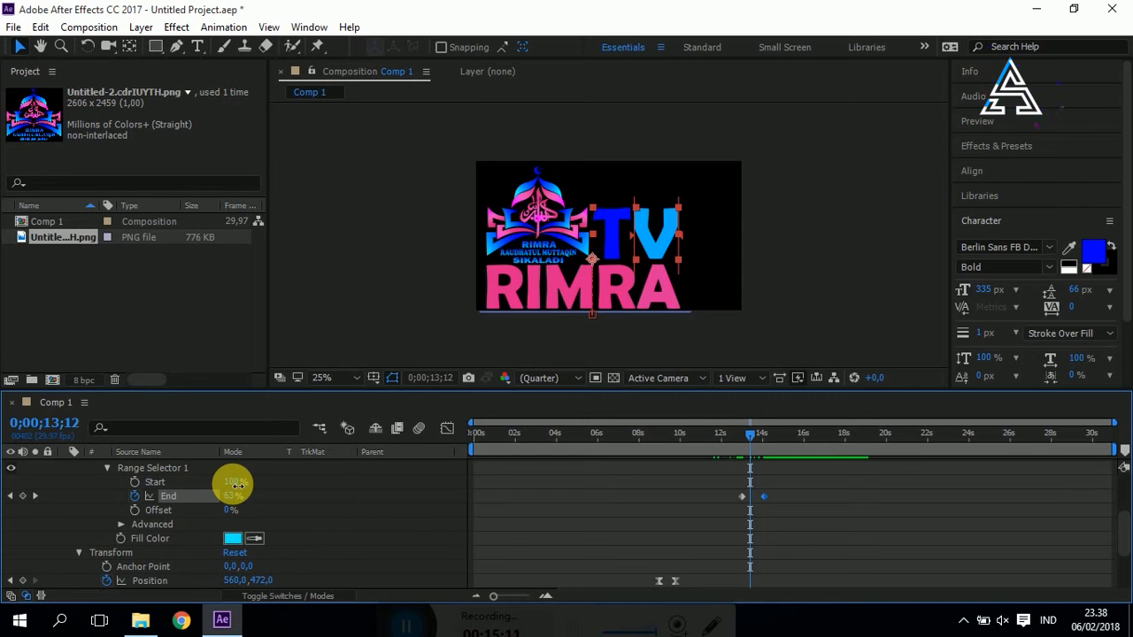
click(135, 482)
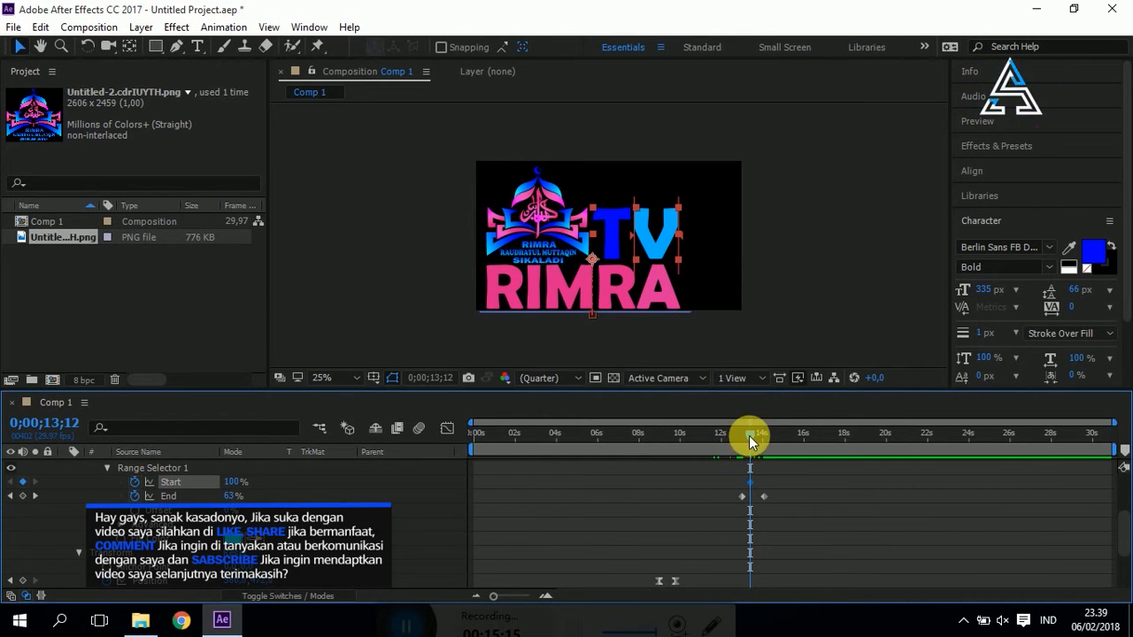
click(778, 434)
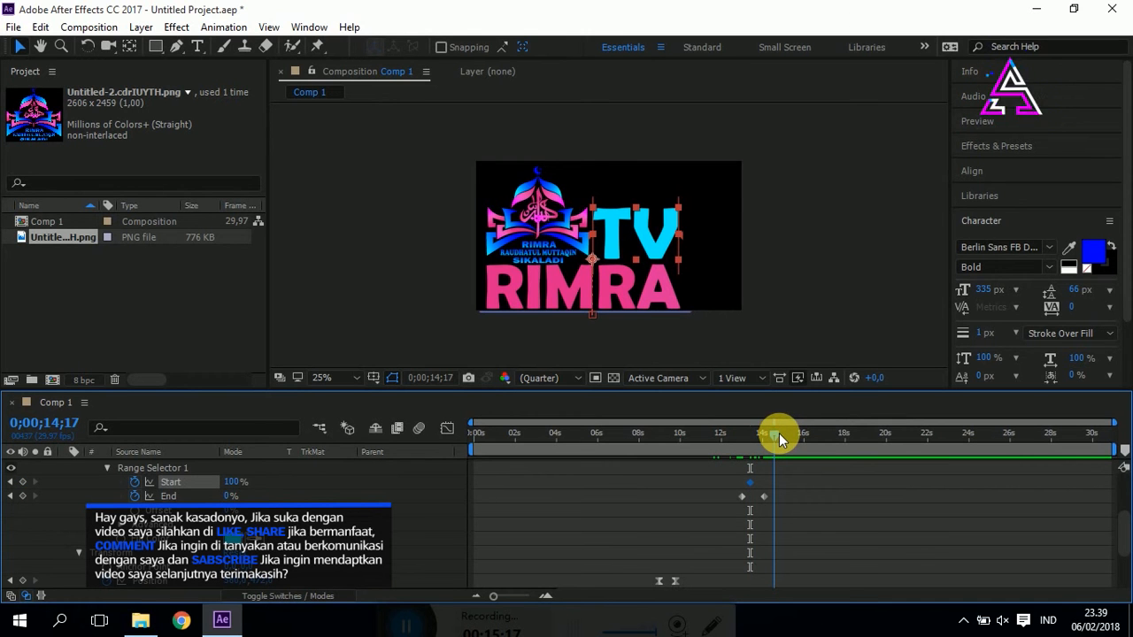
drag(234, 485, 21, 534)
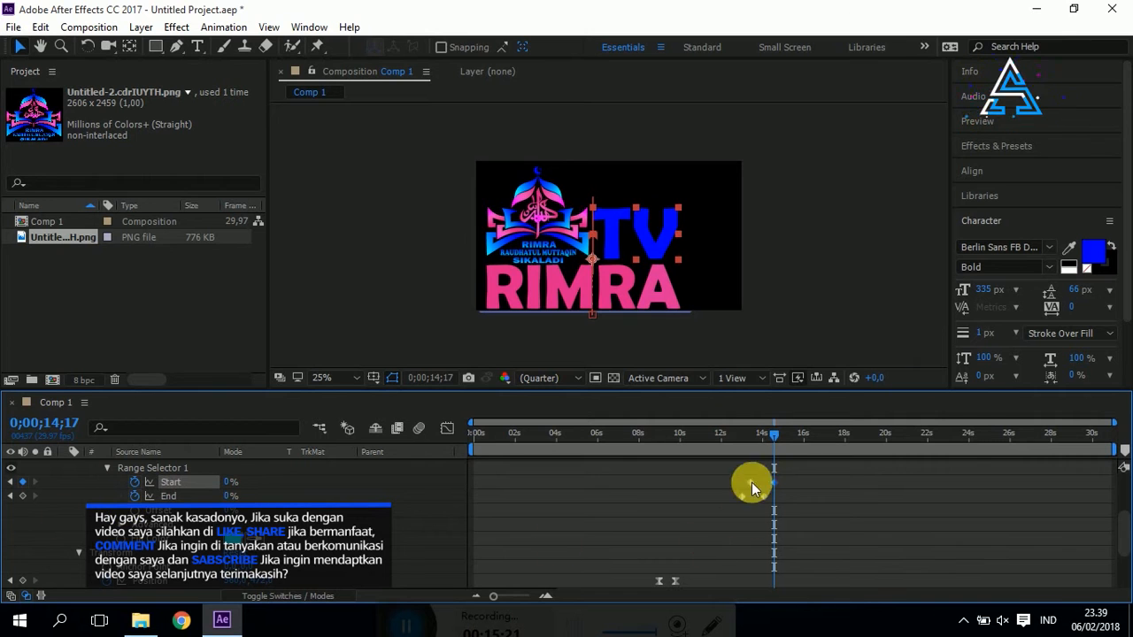
Preview the light blue fill sweep across the TV text from 0;00;12;24
click(739, 435)
key(space)
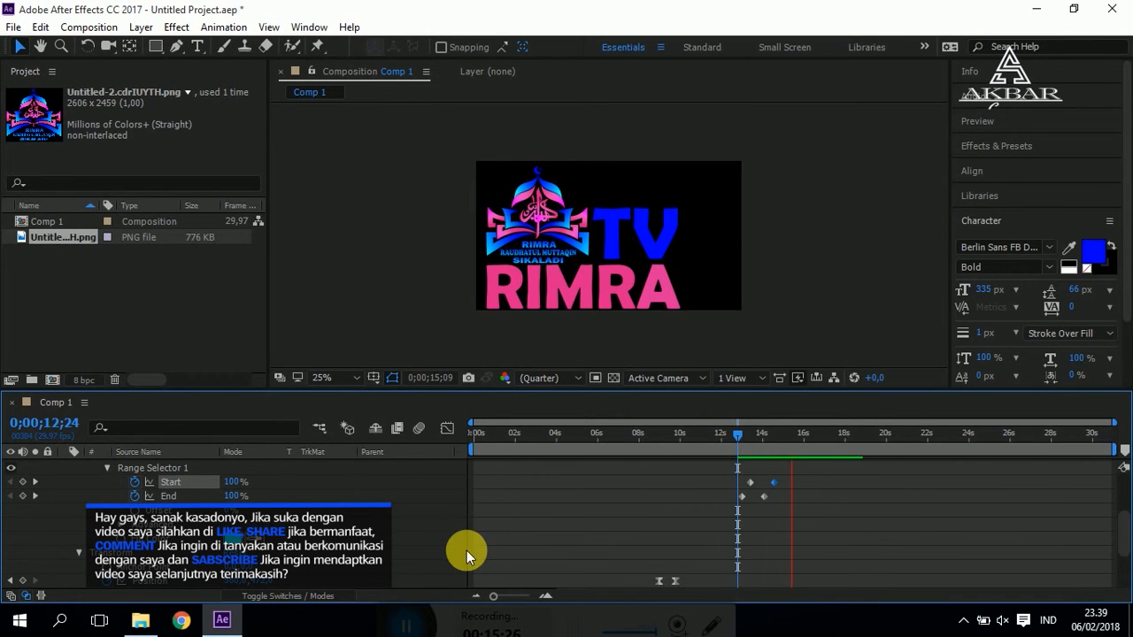
key(space)
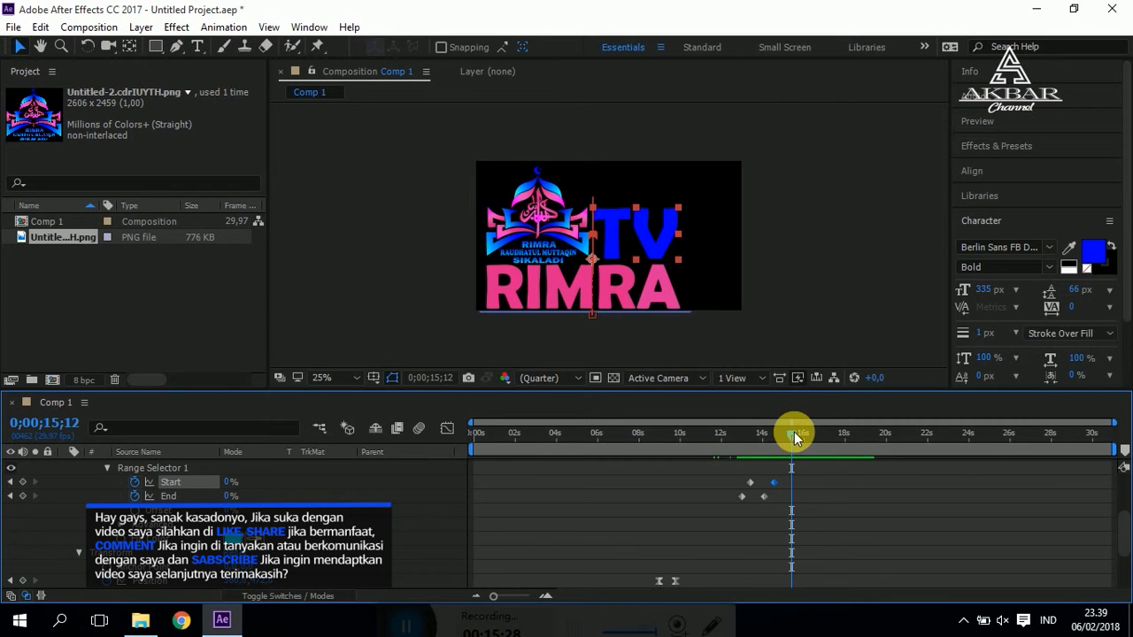
Duplicate the TV range selector's four Start and End keyframes at 0;00;15;12 and preview the repeated sweep from 0;00;12;19
drag(721, 469, 800, 504)
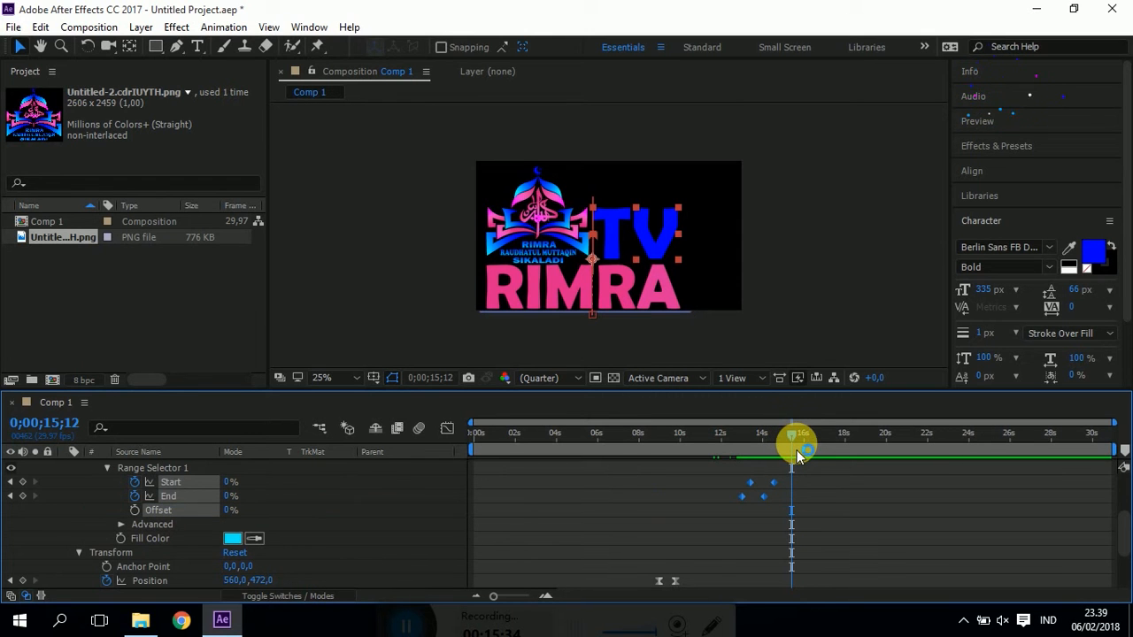
key(ctrl+v)
click(734, 433)
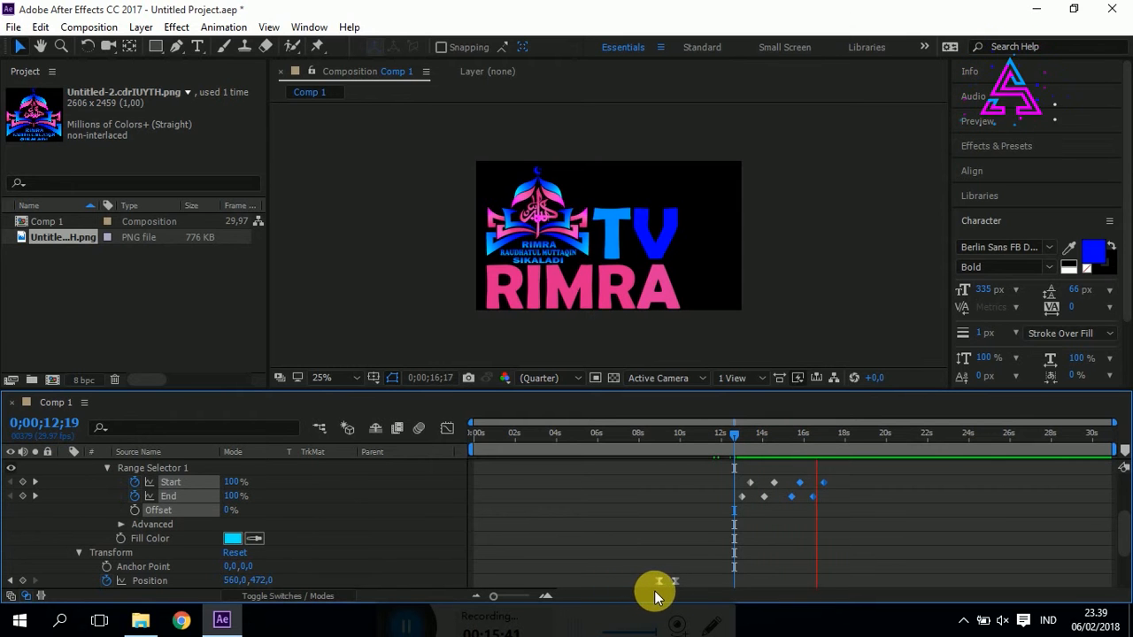
Apply Easy Ease to all of the TV range selector's Start and End keyframes and check their speed graph
key(space)
drag(725, 471, 823, 500)
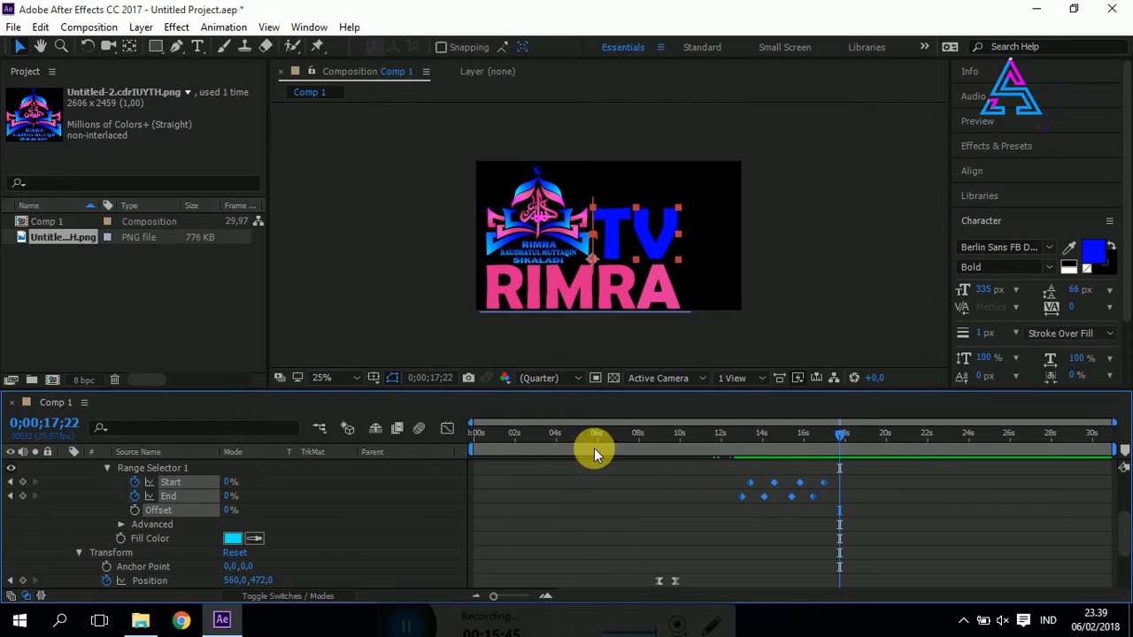
right_click(812, 496)
mouse_move(840, 487)
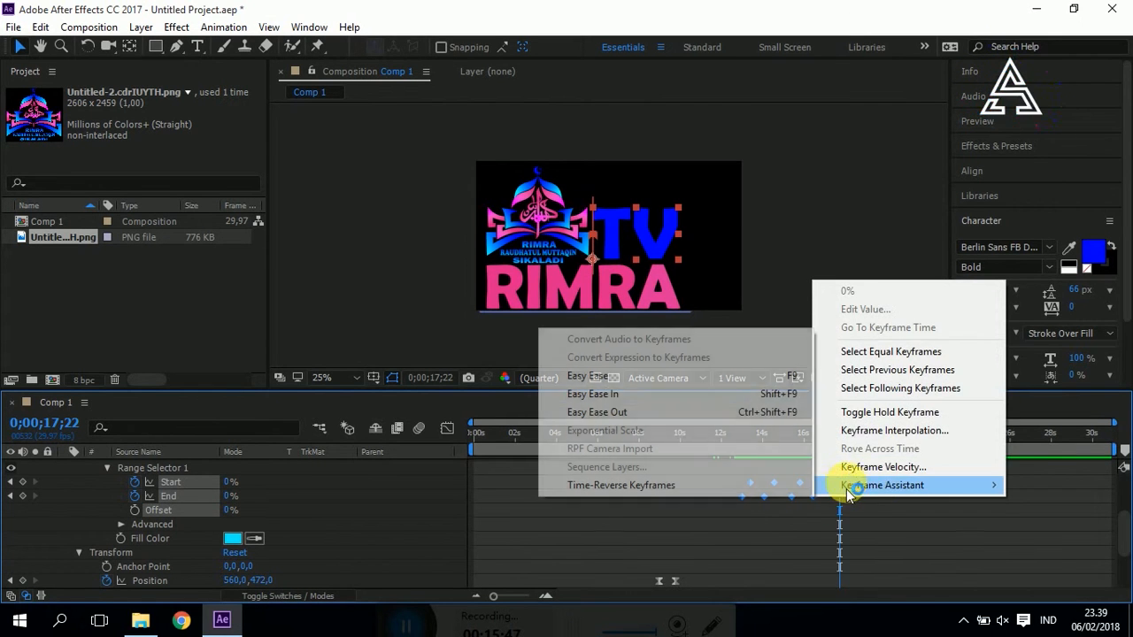
click(595, 376)
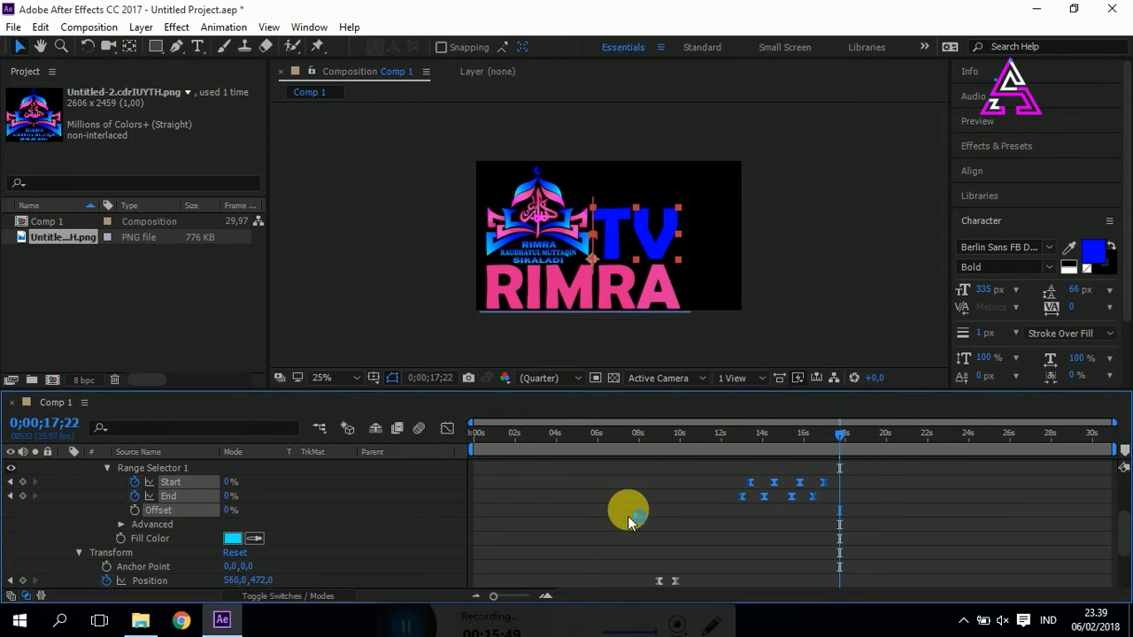
click(446, 428)
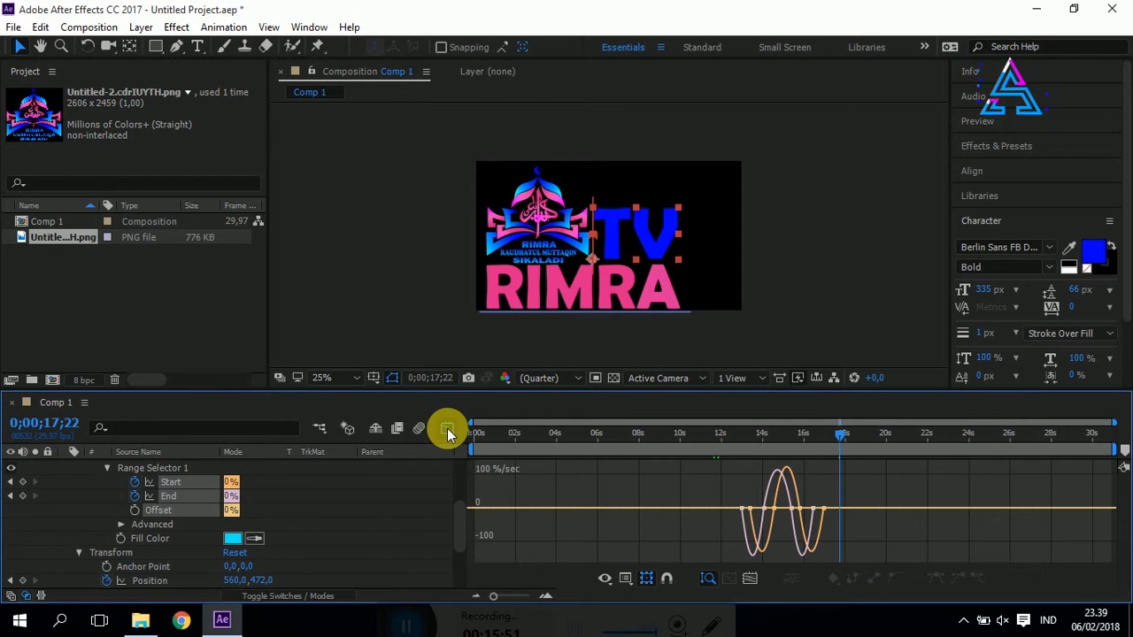
click(447, 429)
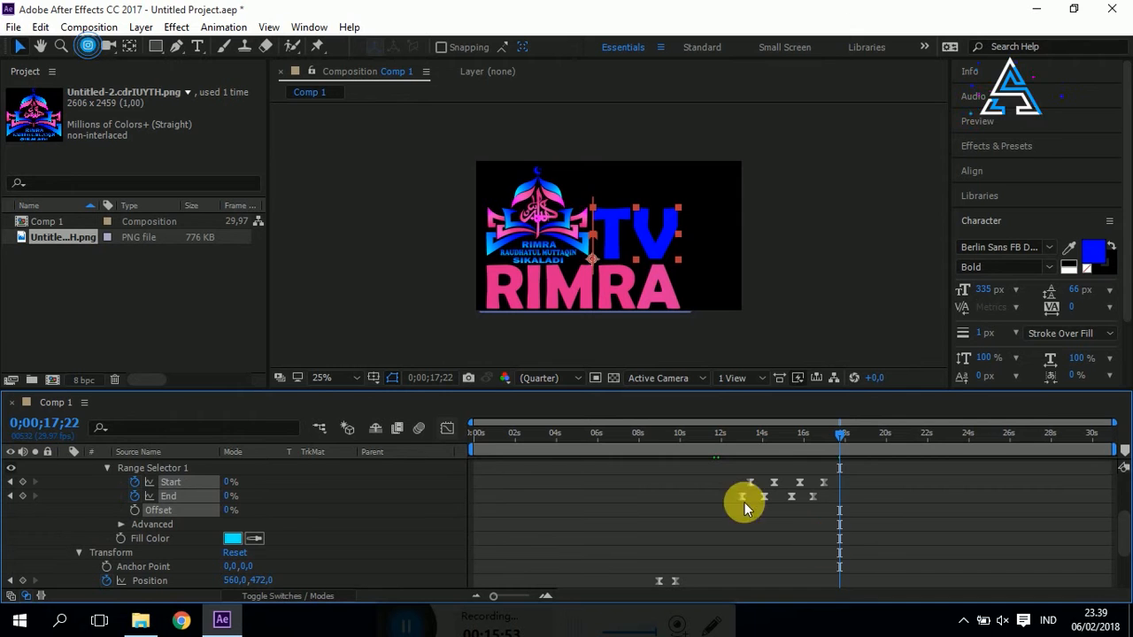
Collapse the TV layer's properties and preview the whole logo and text animation from 0;00;05;29
scroll(100, 465, up, 5)
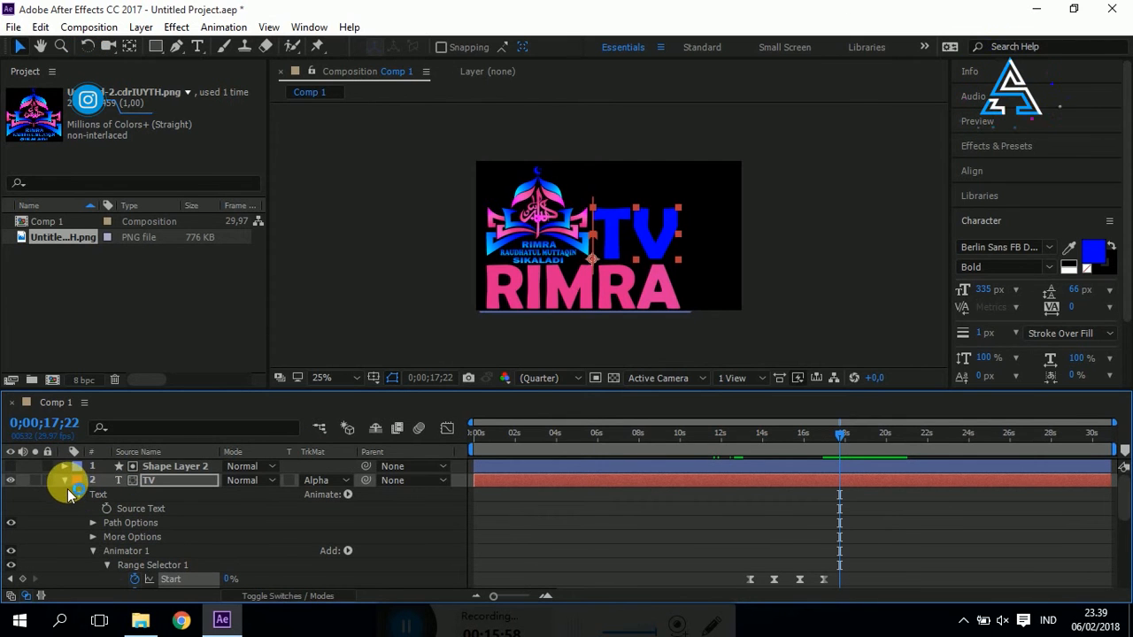
click(64, 480)
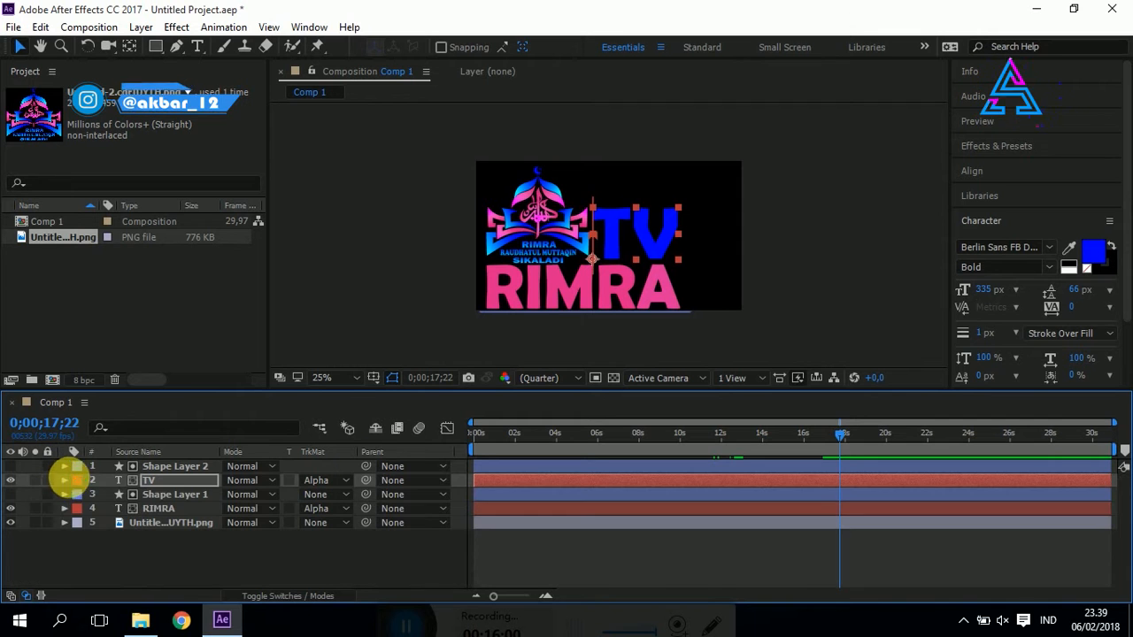
drag(732, 433, 597, 435)
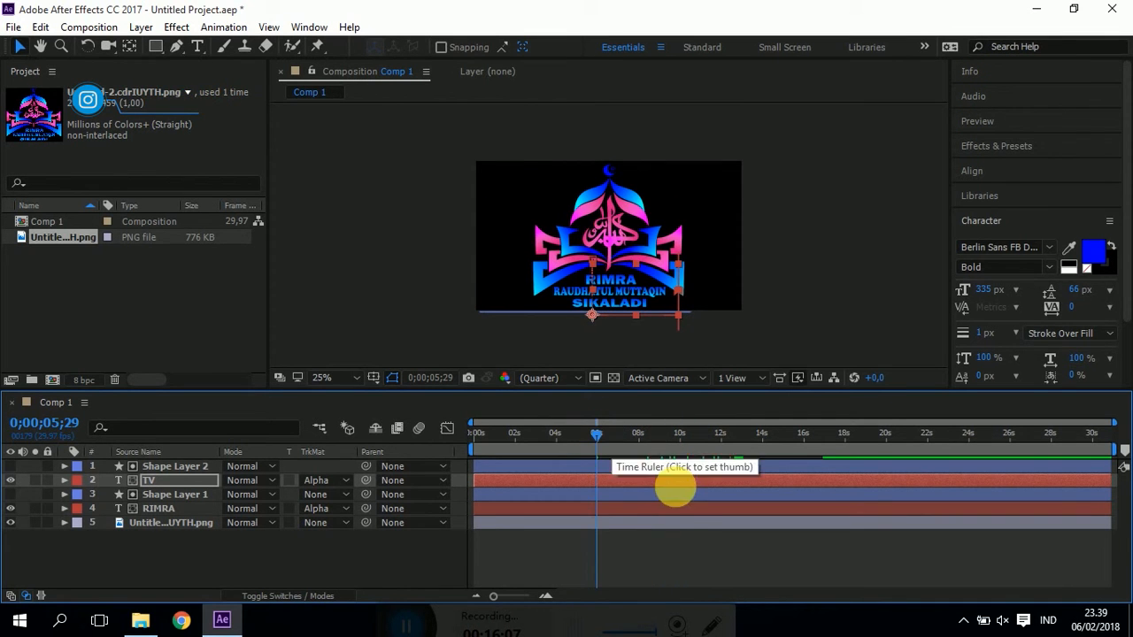
key(space)
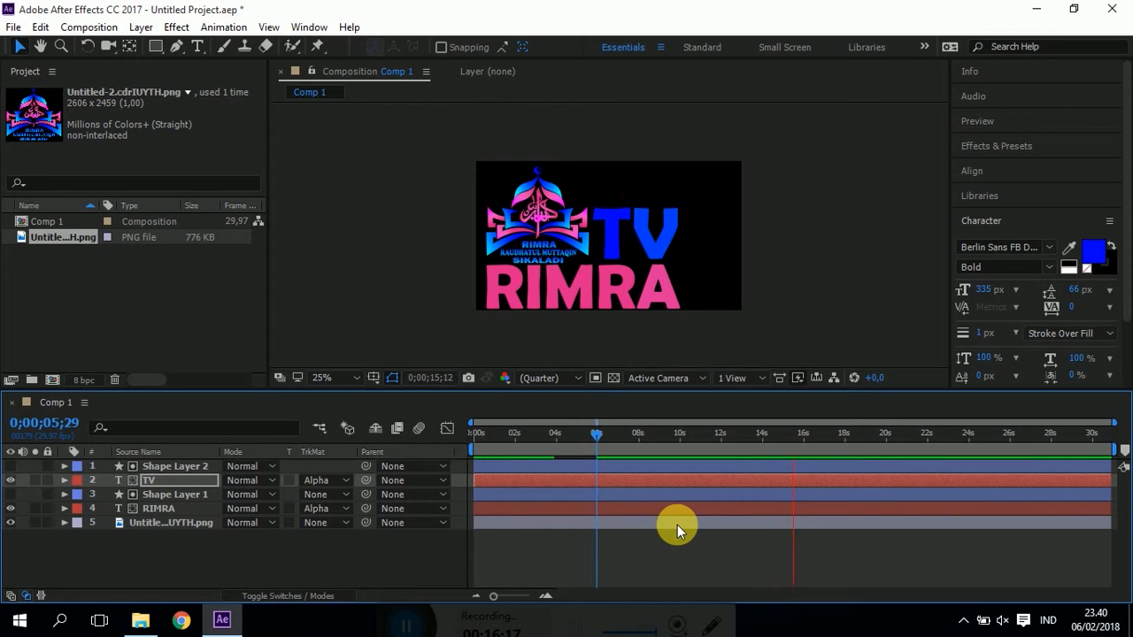
Keyframe the opacity of all five layers at 100% at 0;00;17;04 and 0% at 0;00;18;01
drag(795, 445, 829, 444)
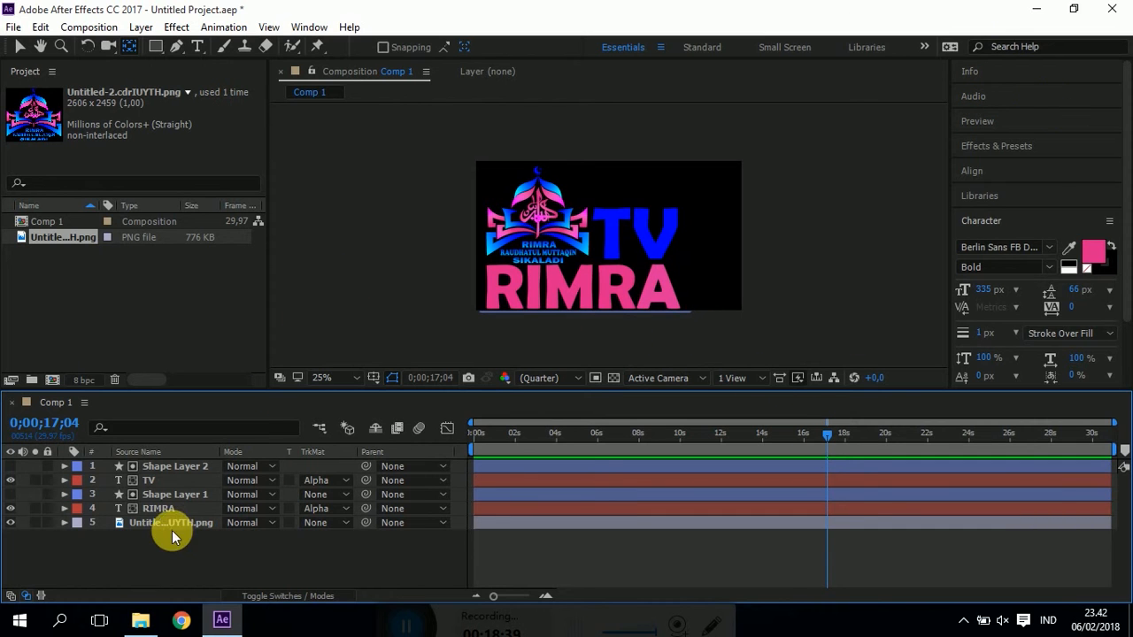
drag(160, 560, 167, 465)
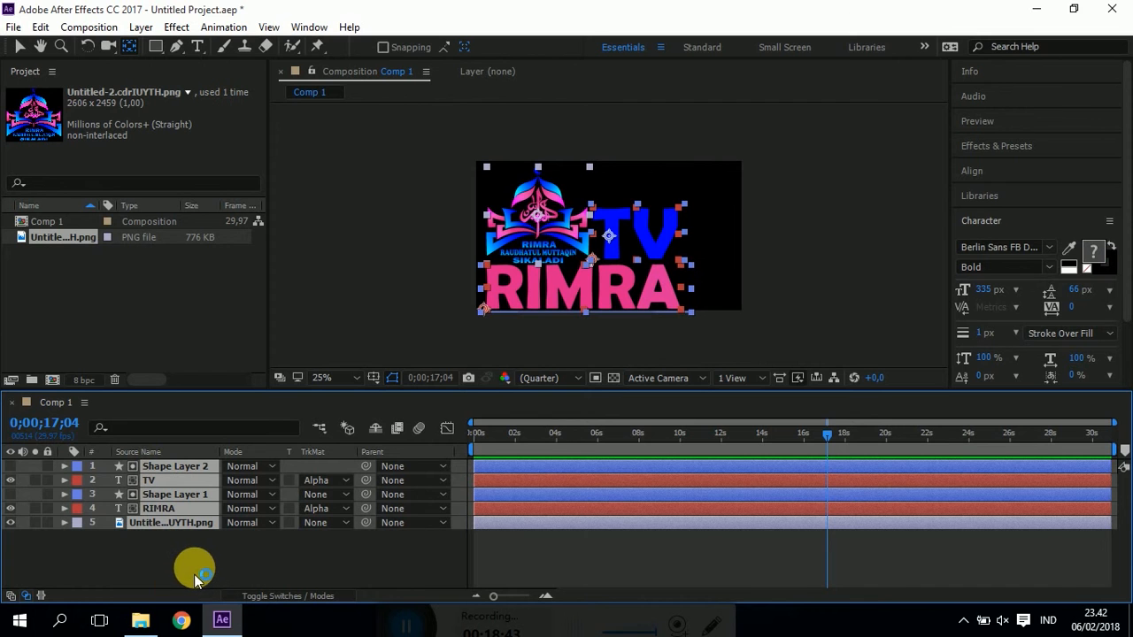
key(t)
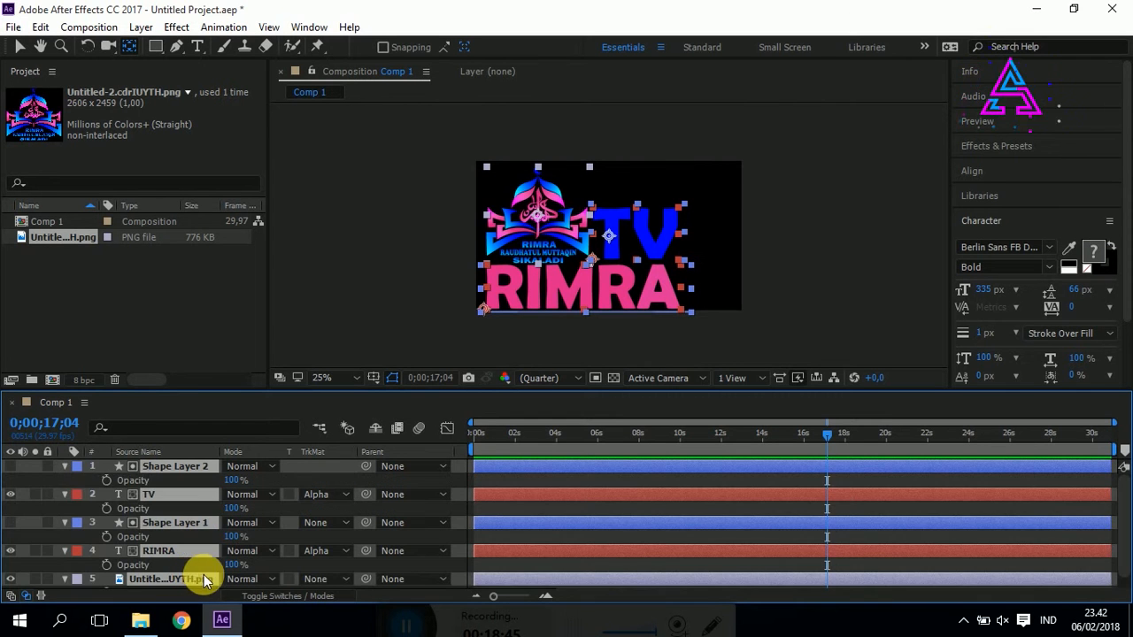
click(107, 481)
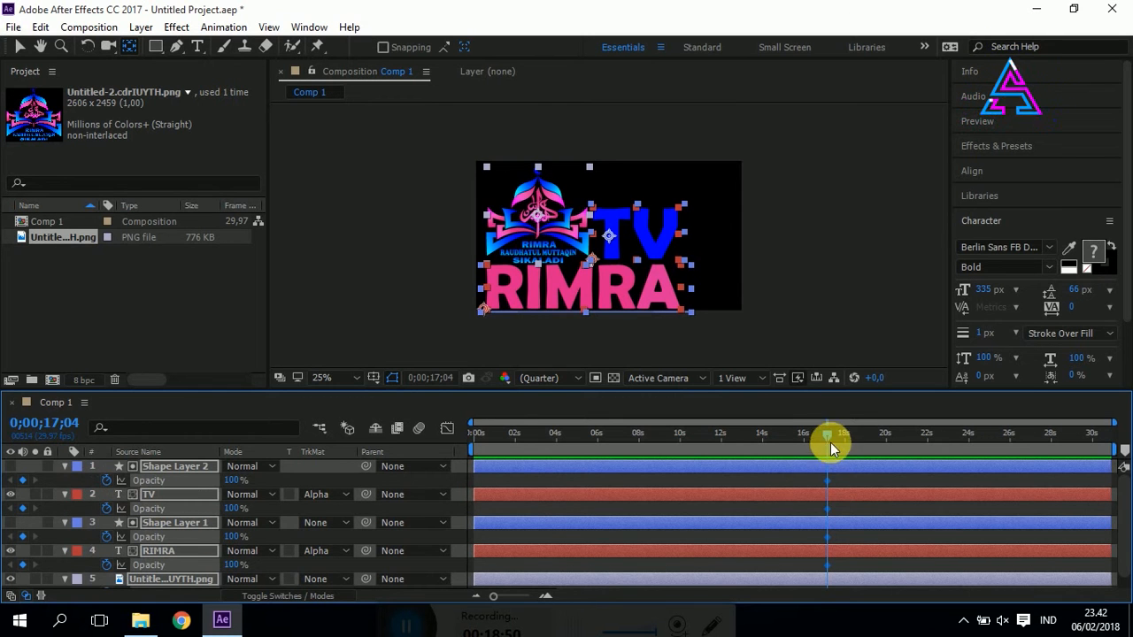
drag(828, 435, 847, 439)
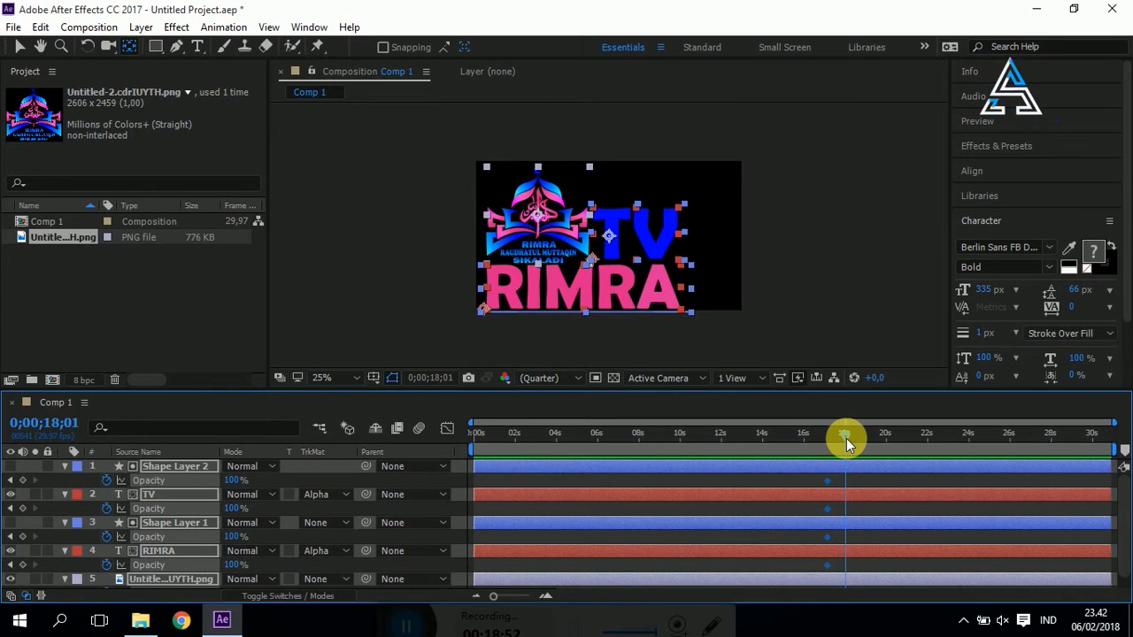
click(235, 480)
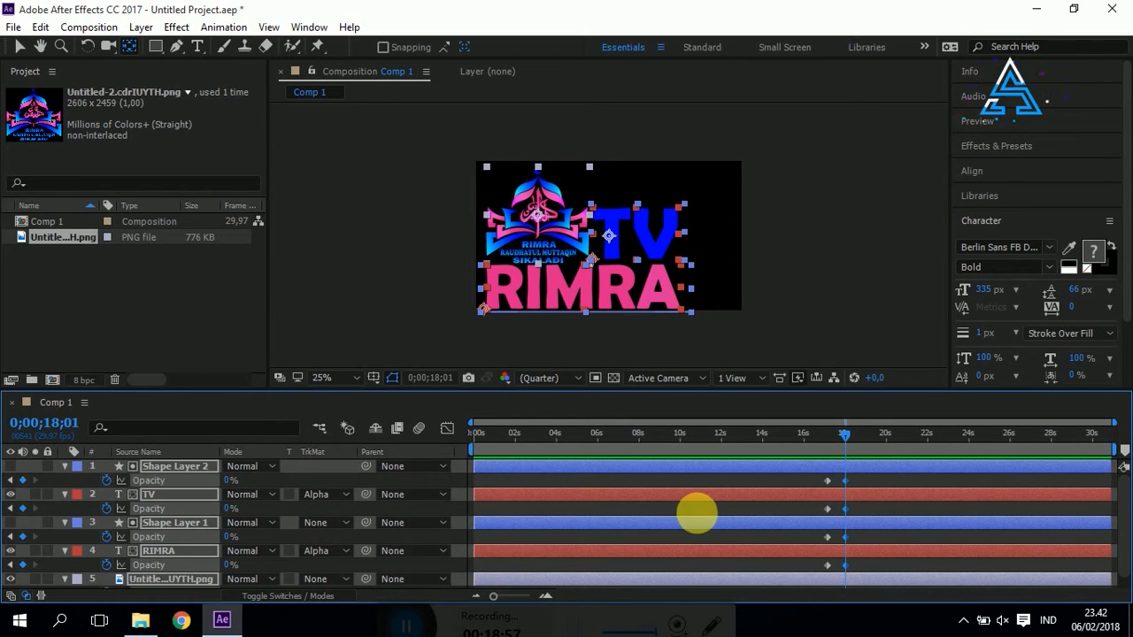
Move the layers' 0% opacity keyframes to 0;00;17;18 and preview the shortened fade-out
click(824, 433)
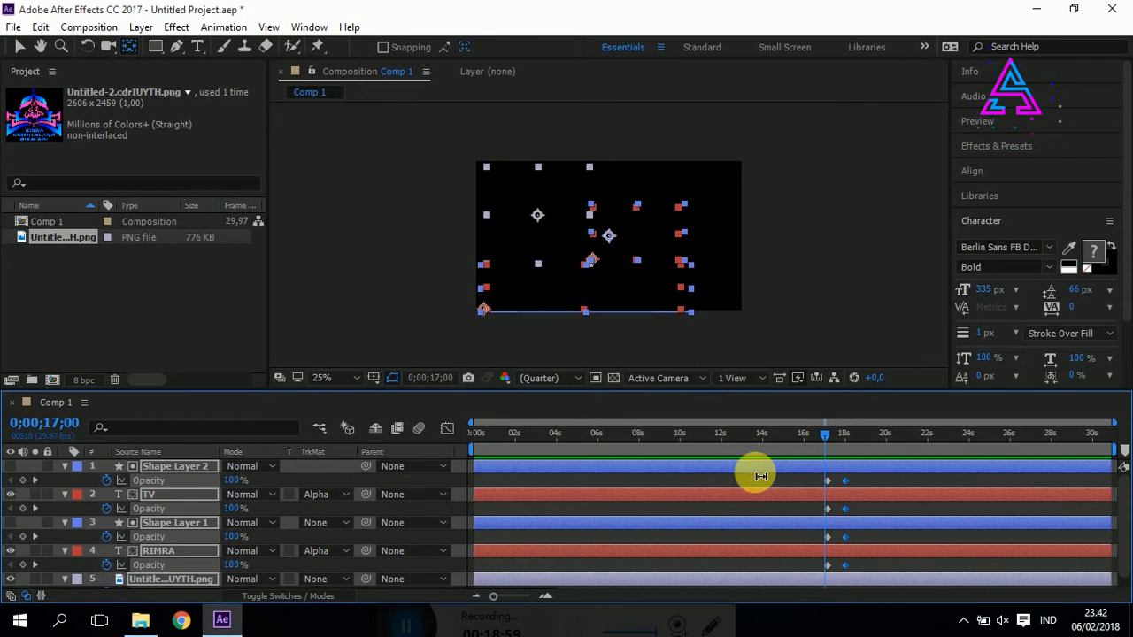
key(space)
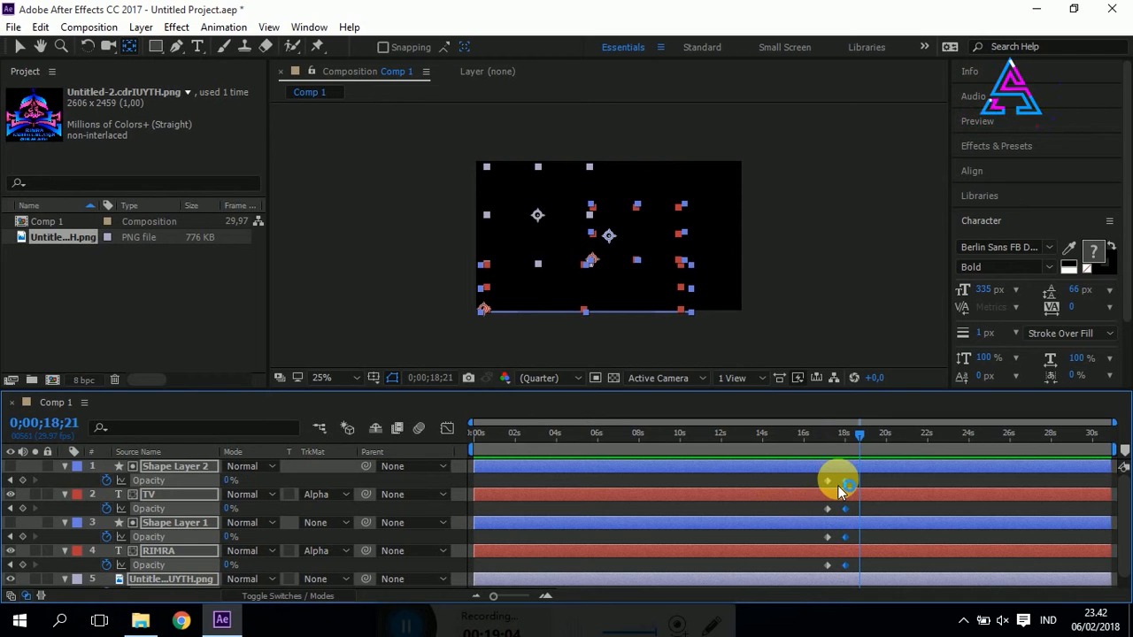
drag(841, 483, 835, 482)
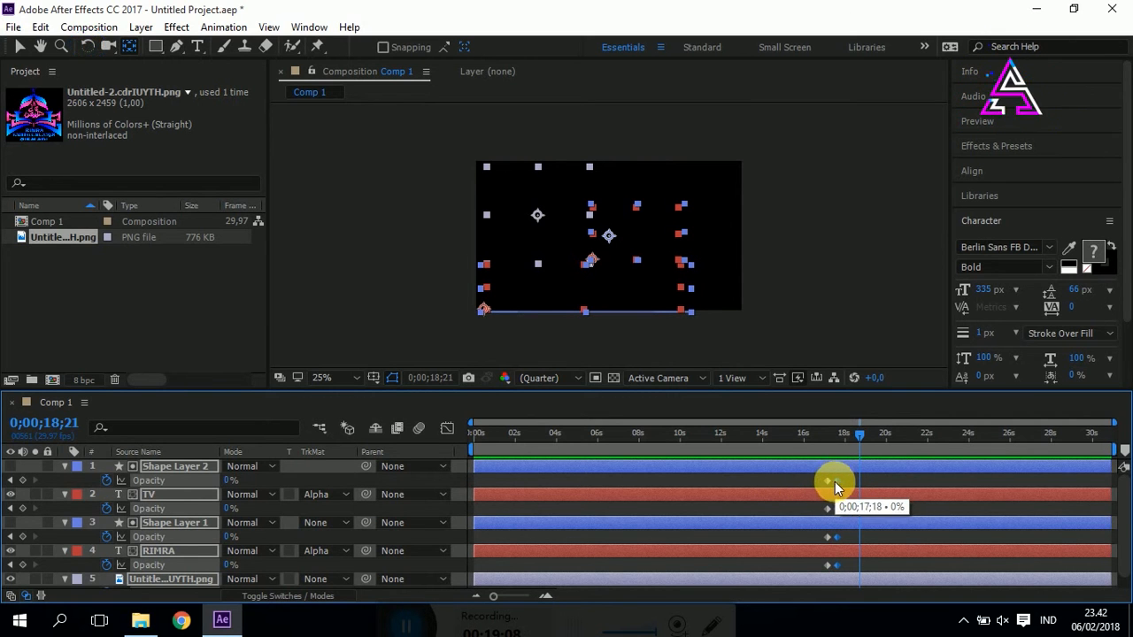
click(820, 434)
key(space)
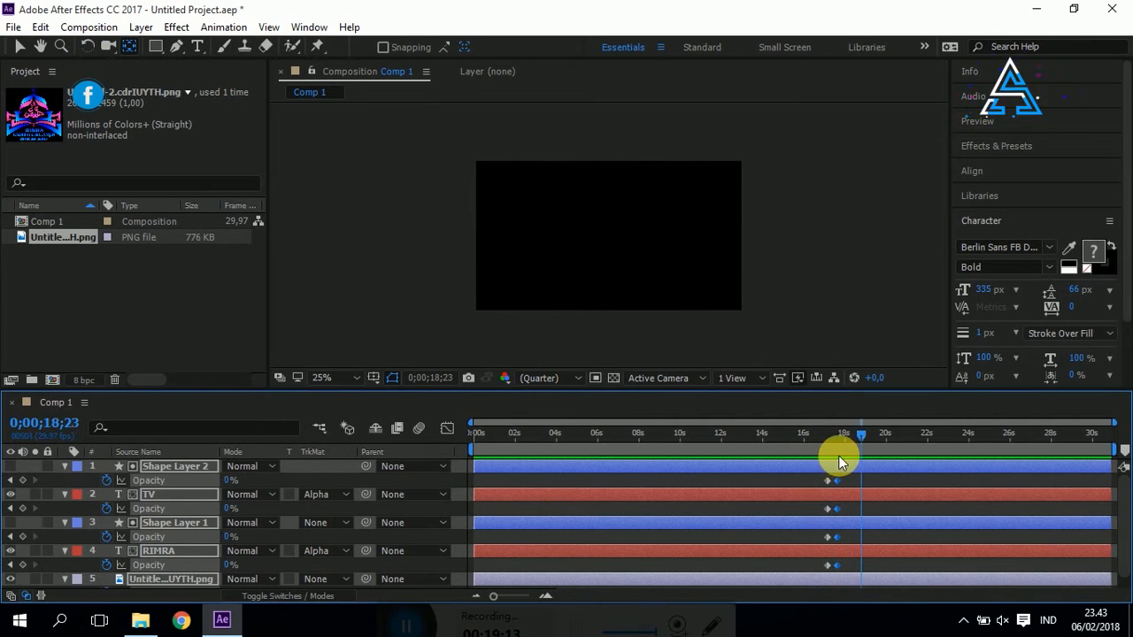
key(space)
Collapse all layers' properties and start a new horizontal text layer over the logo at 0;00;17;13
click(831, 433)
drag(830, 432, 833, 432)
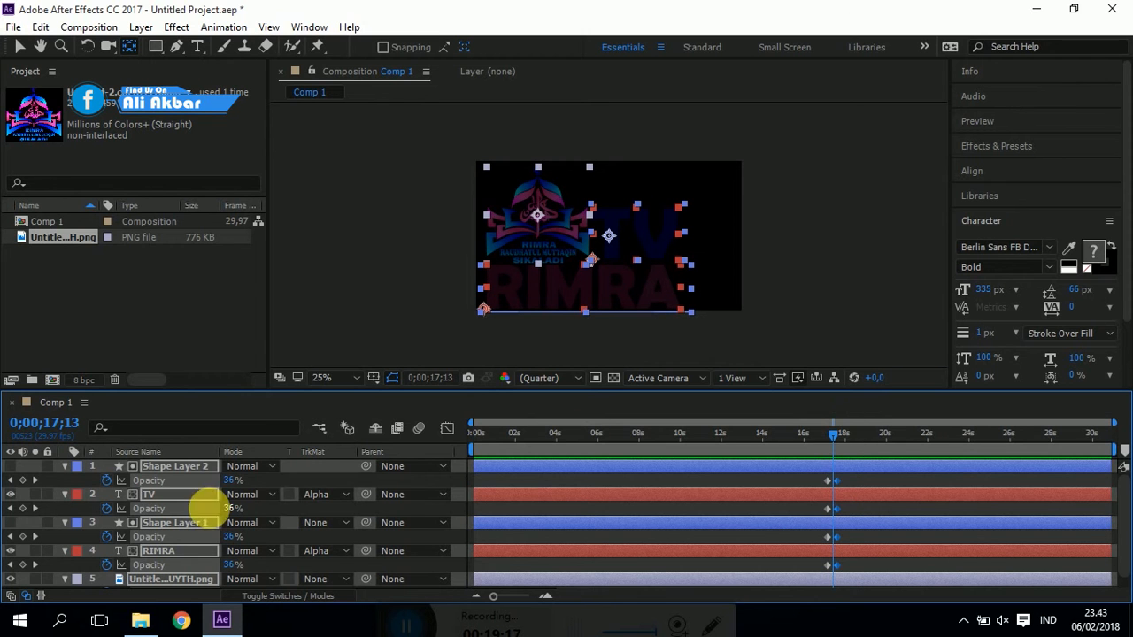
click(196, 52)
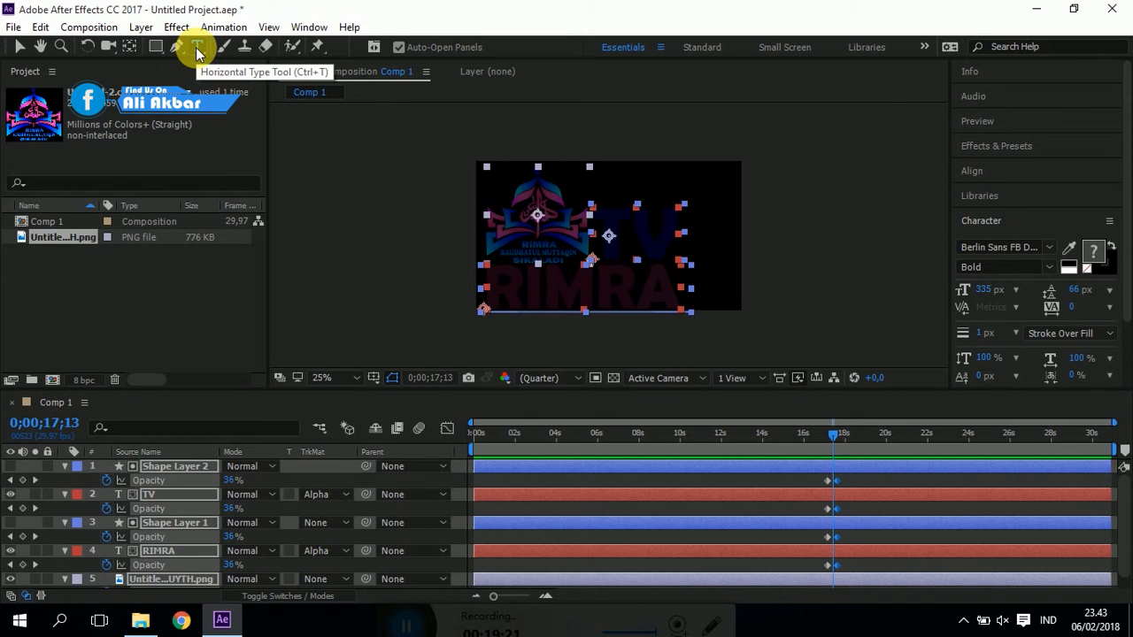
click(137, 323)
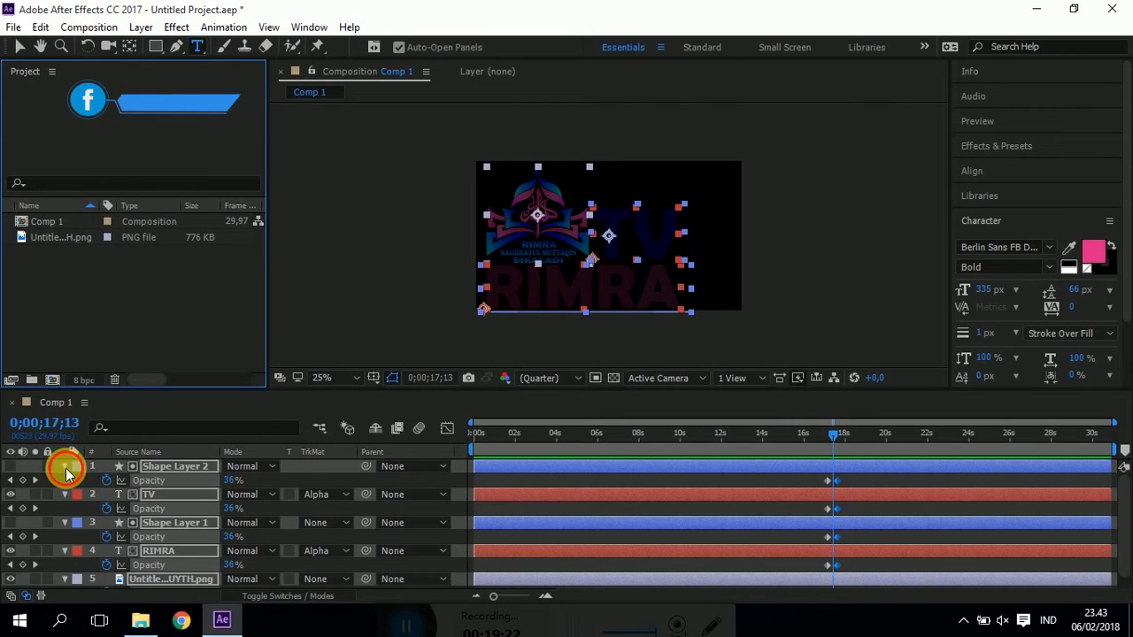
click(65, 468)
click(184, 554)
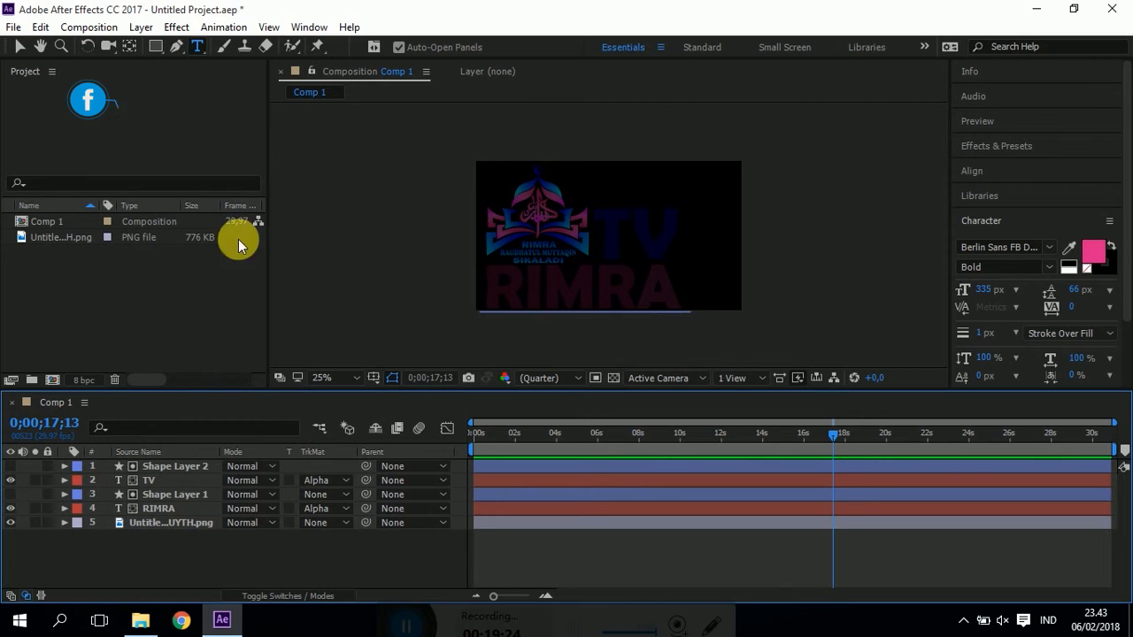
click(553, 202)
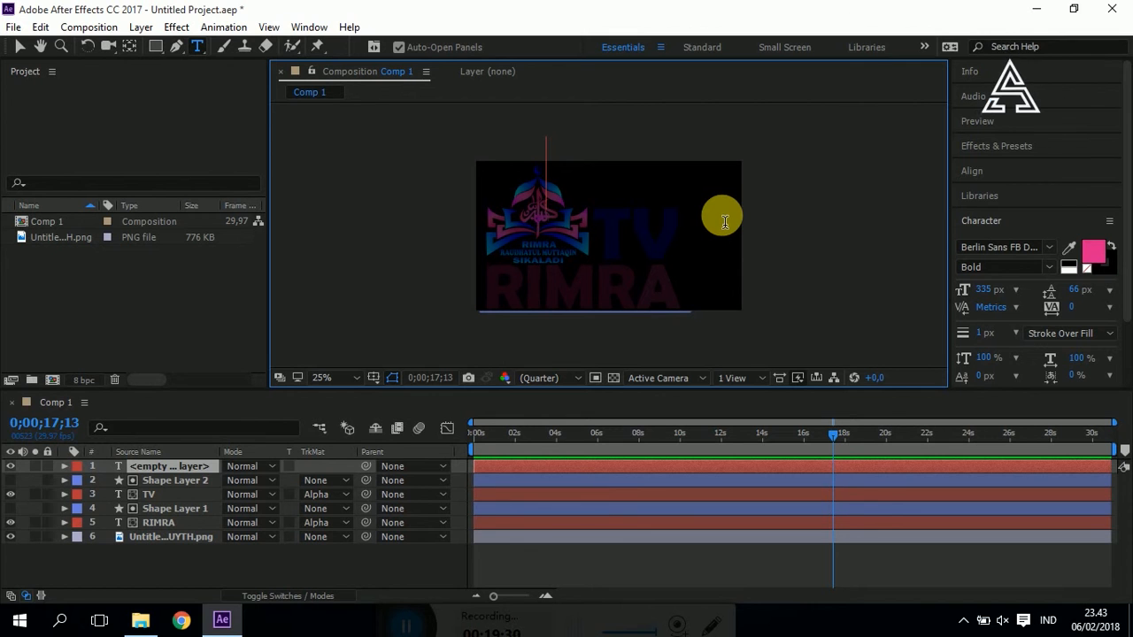
text(R)
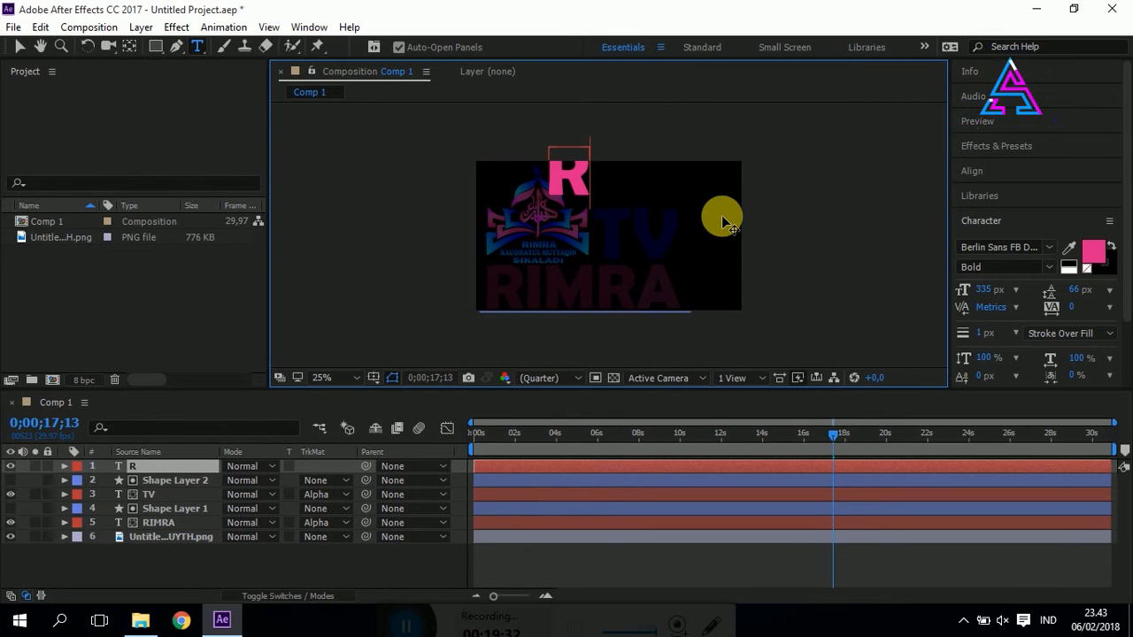
text(Eamaja)
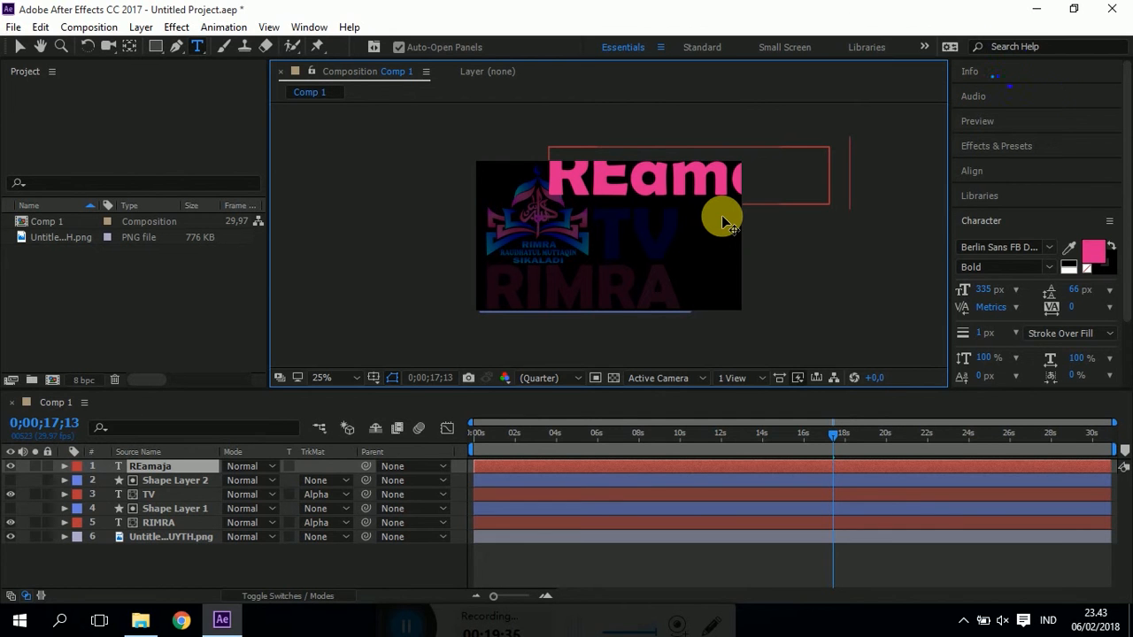
key(BackSpace)
key(BackSpace)
key(BackSpace)
key(BackSpace)
key(BackSpace)
key(BackSpace)
key(BackSpace)
key(BackSpace)
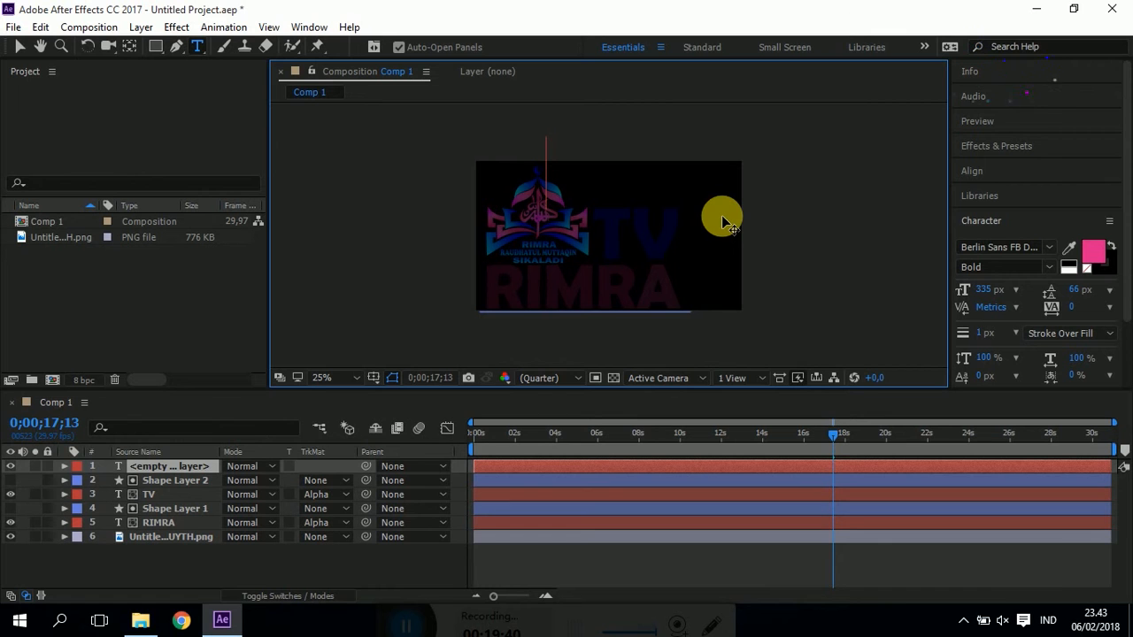
Set the font size to 116 px and enter REMAJA MASJID and RAUDHATUL MUTTAQIN SIKALAD on two lines
drag(988, 296, 810, 273)
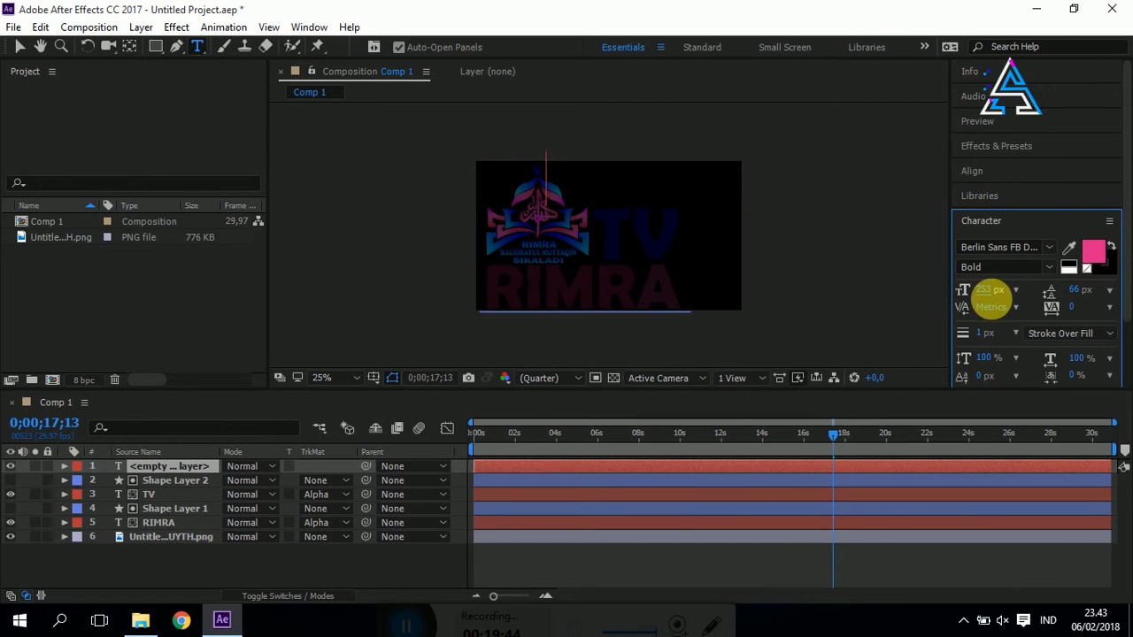
drag(989, 292, 873, 301)
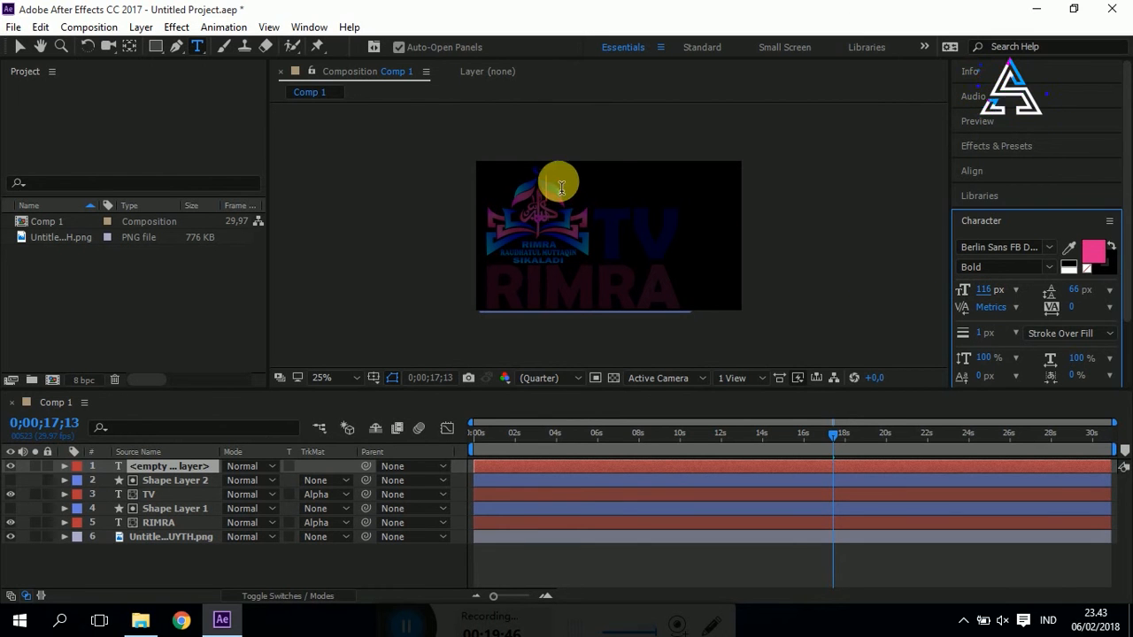
click(549, 198)
text(REMAJA)
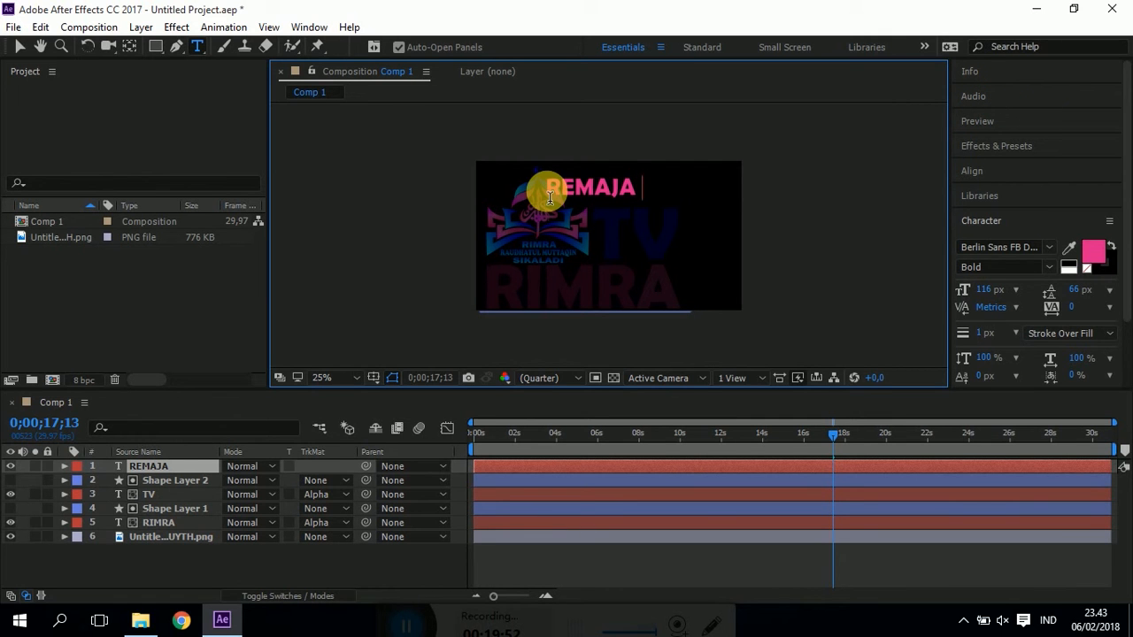
text(MASJID RAUDHATUL MUTTAQIN SIKALADI)
Move the new two-line text toward the frame's left edge and reduce its font size to 72 px
click(20, 46)
drag(635, 205, 544, 198)
key(Caps_Lock)
drag(985, 289, 966, 292)
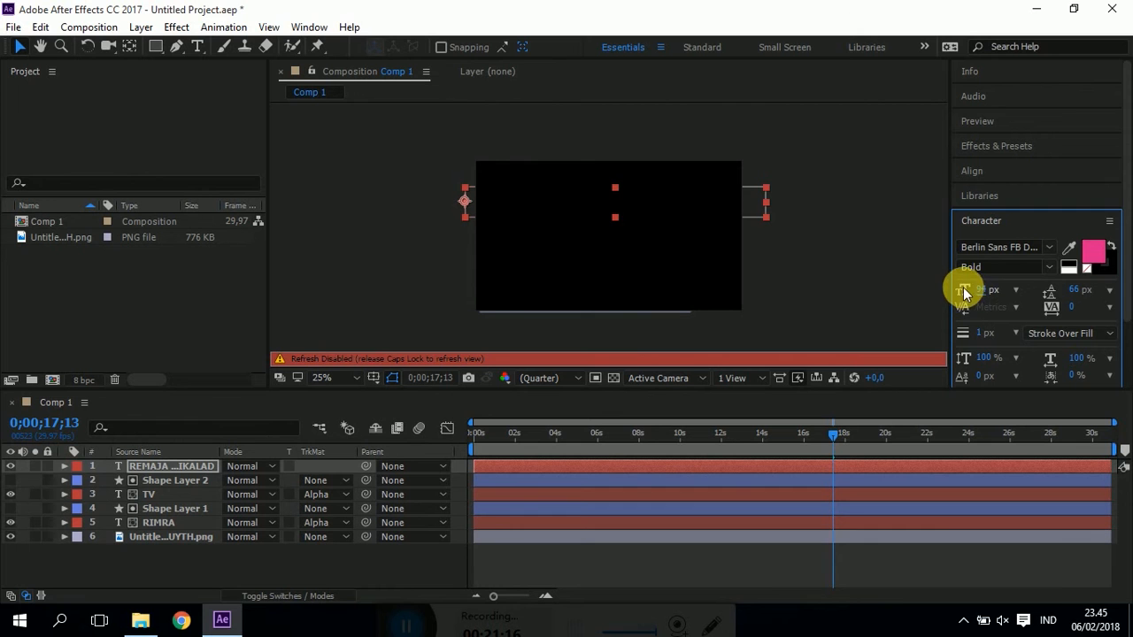
key(Caps_Lock)
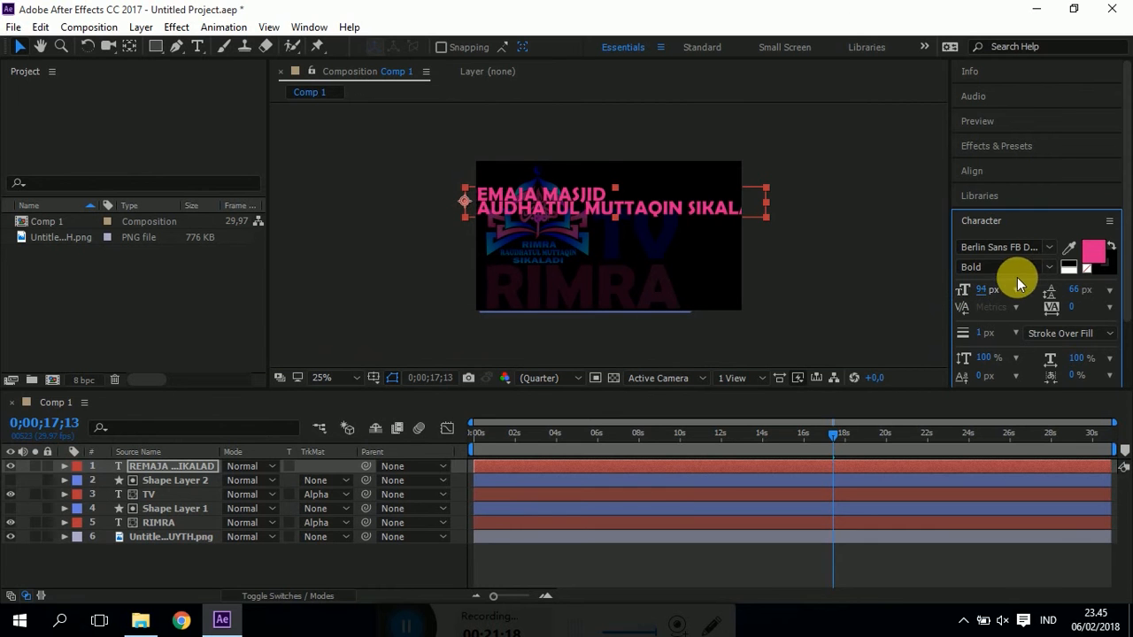
drag(982, 280, 970, 296)
Center-align the two-line text's paragraphs and move the text to the middle of the frame
scroll(1032, 235, down, 3)
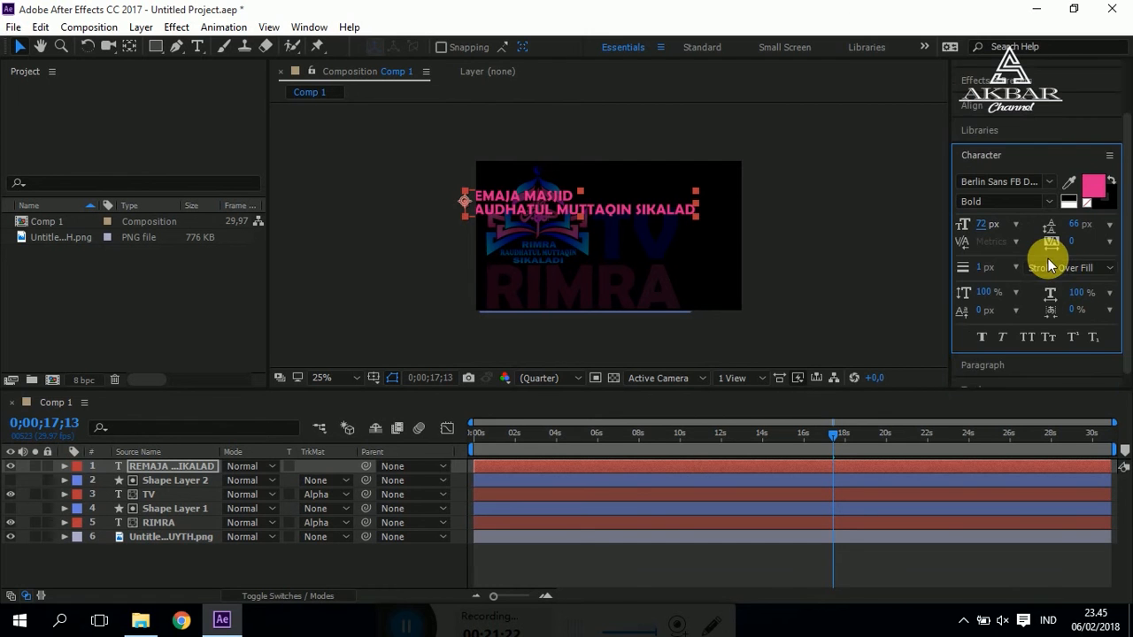
click(1007, 348)
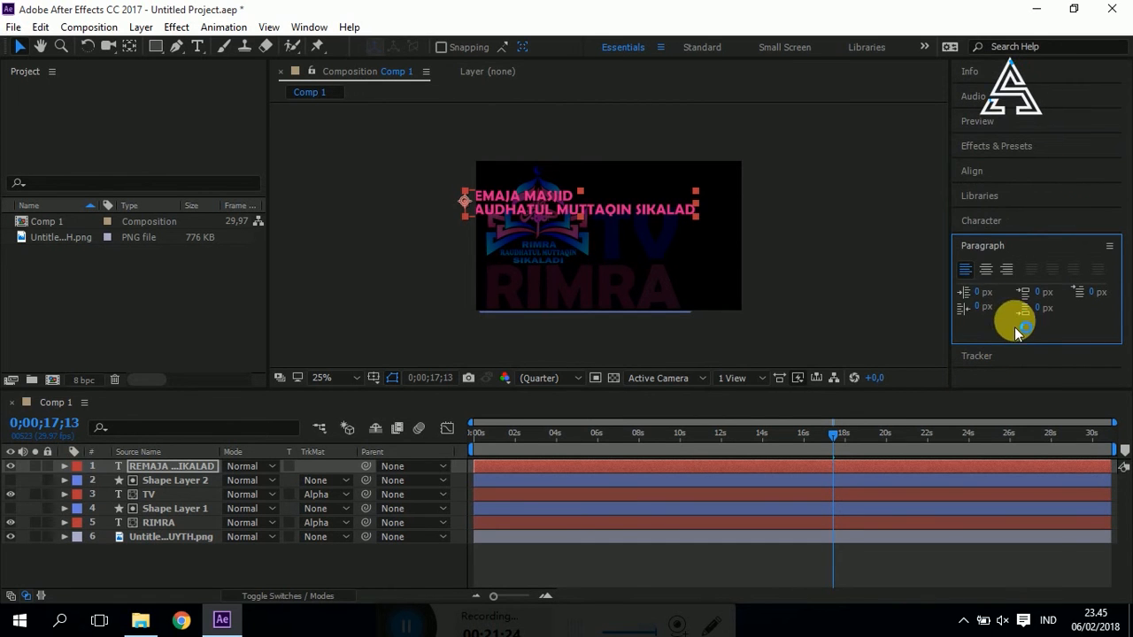
click(986, 270)
drag(499, 205, 635, 223)
Enlarge the REMAJA MASJID line of the title to a font size of 124 px
click(195, 46)
drag(666, 221, 544, 221)
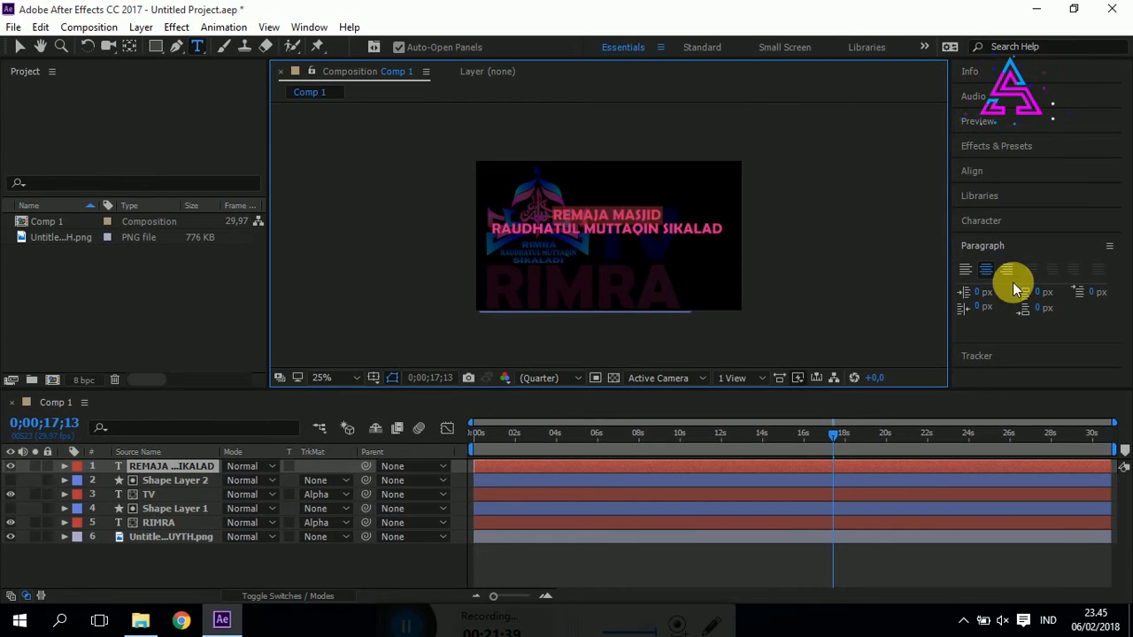
click(987, 220)
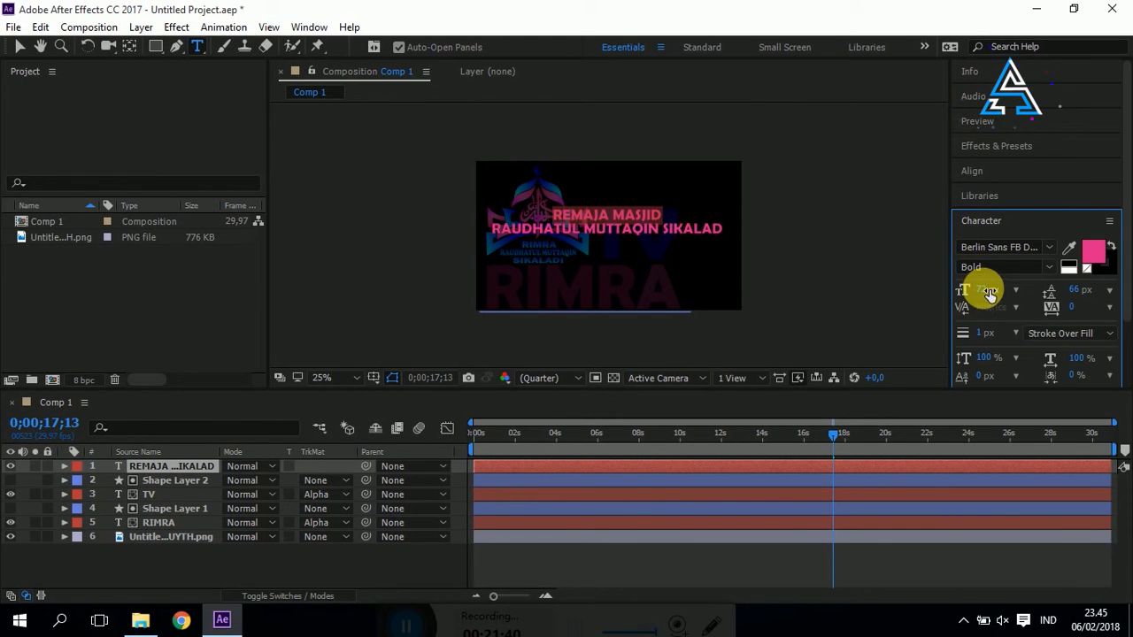
drag(1003, 297, 1041, 298)
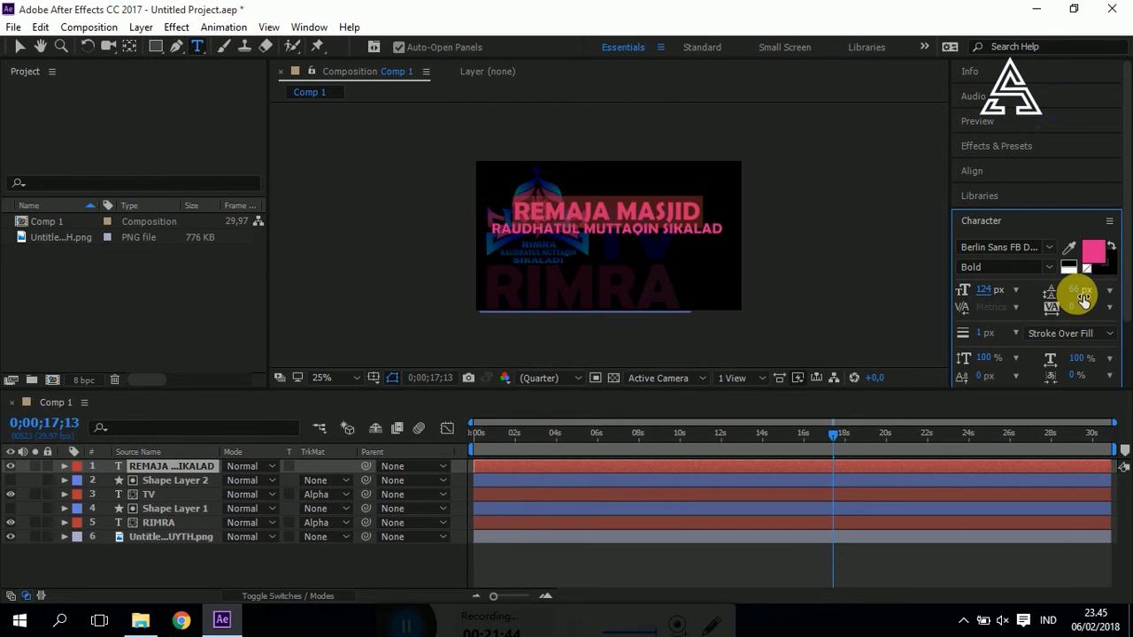
Set the leading of both title lines to 113 px
drag(1079, 299, 1115, 300)
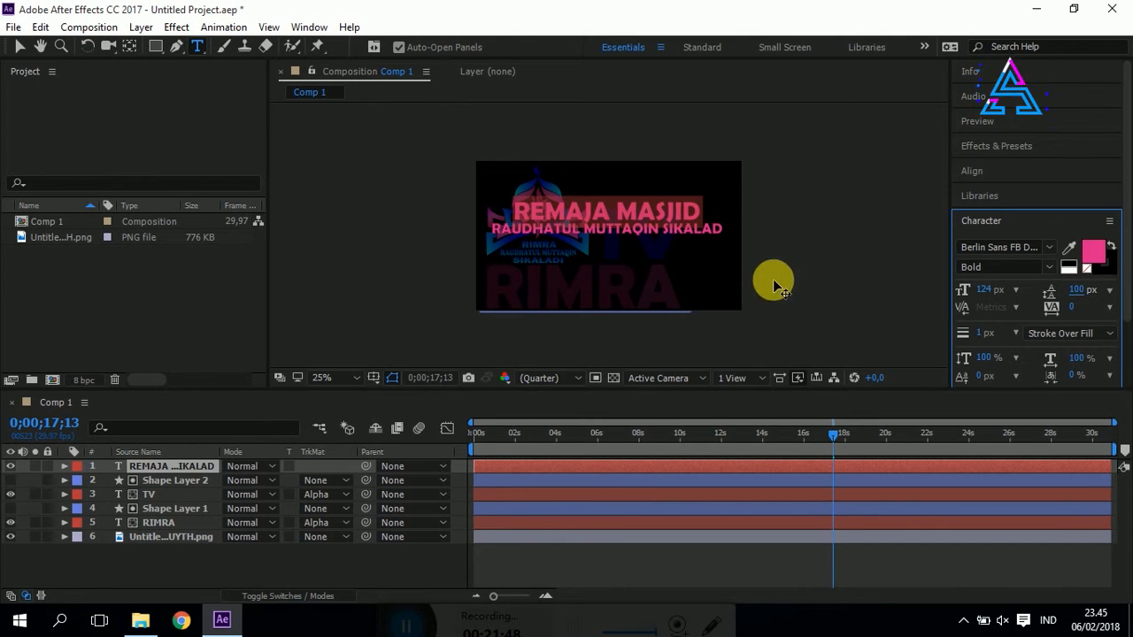
drag(517, 213, 744, 248)
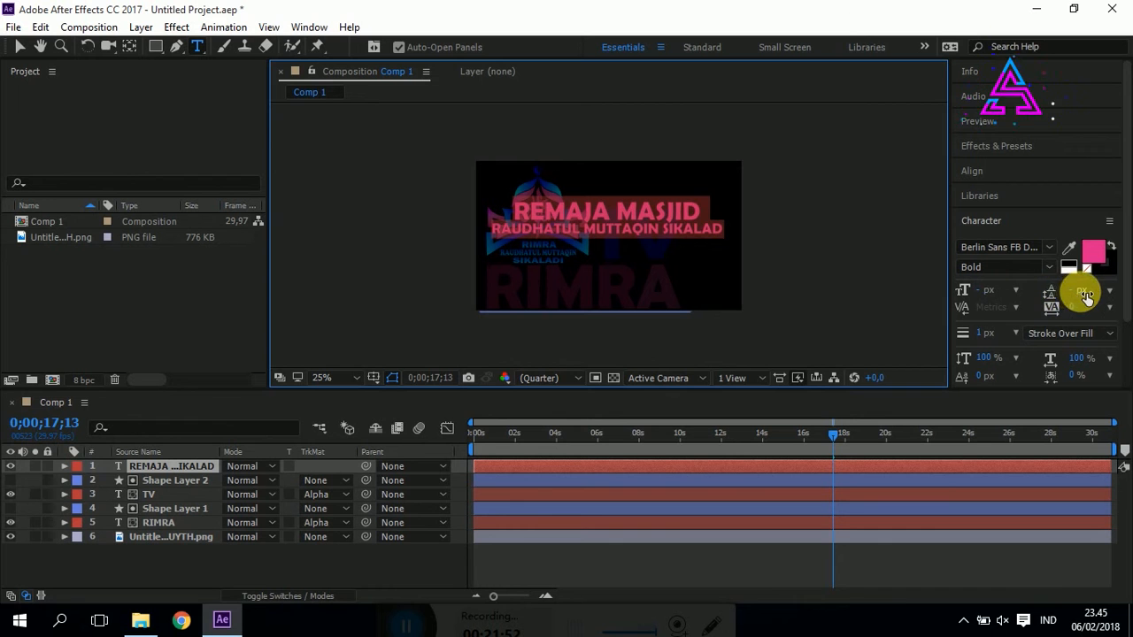
drag(1082, 300, 1101, 301)
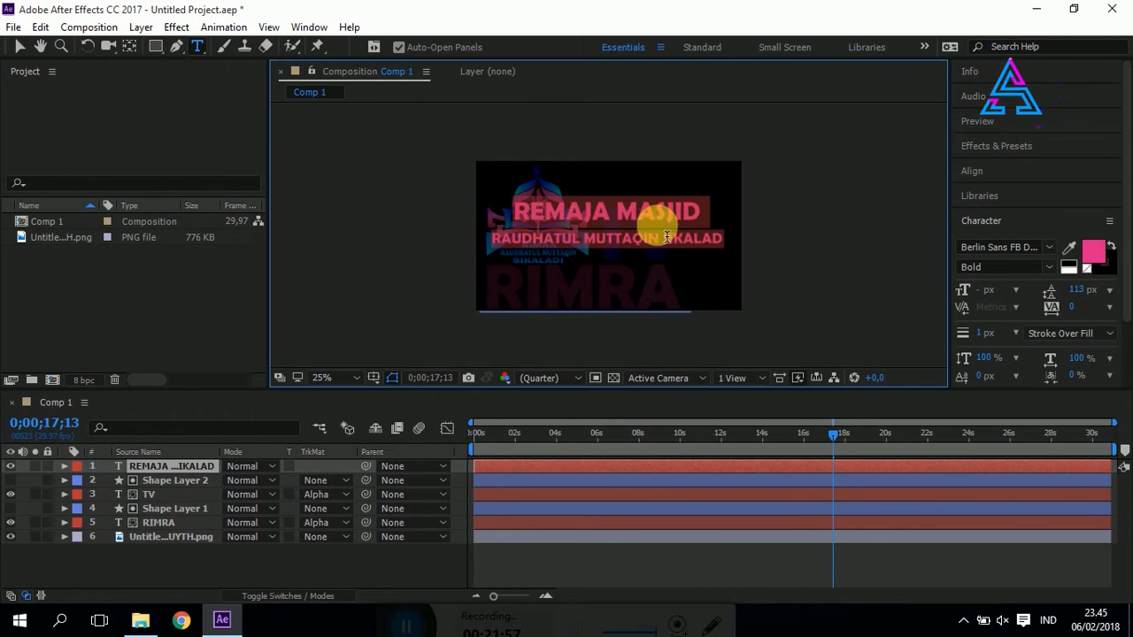
Recolor the REMAJA MASJID line blue with hex 2D06F3
click(717, 240)
drag(714, 218, 487, 213)
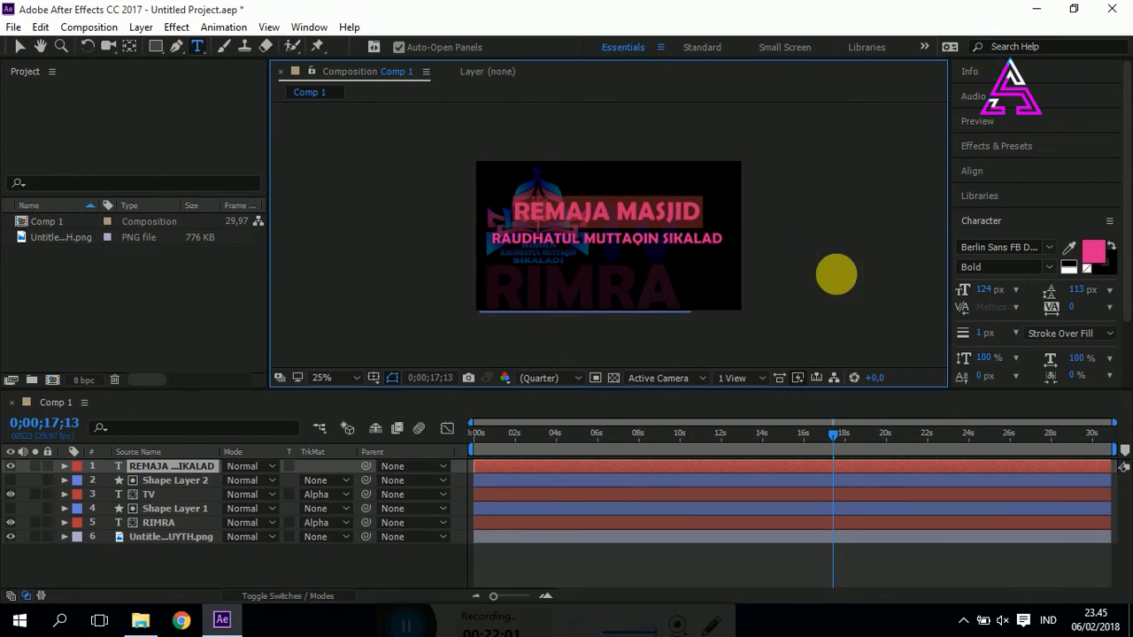
click(1092, 253)
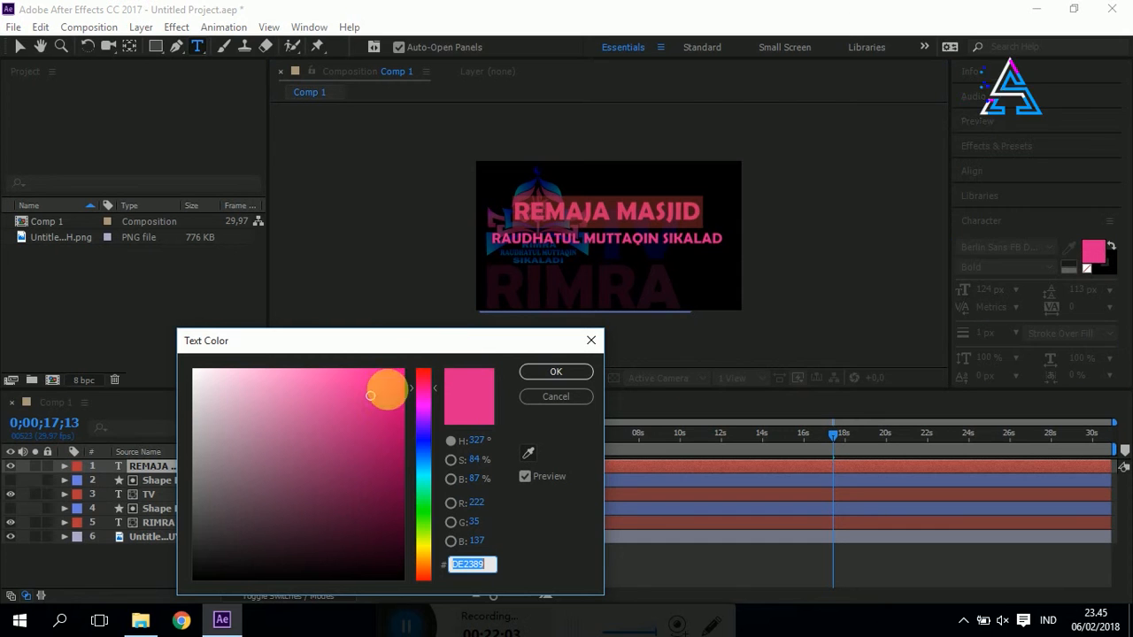
click(423, 434)
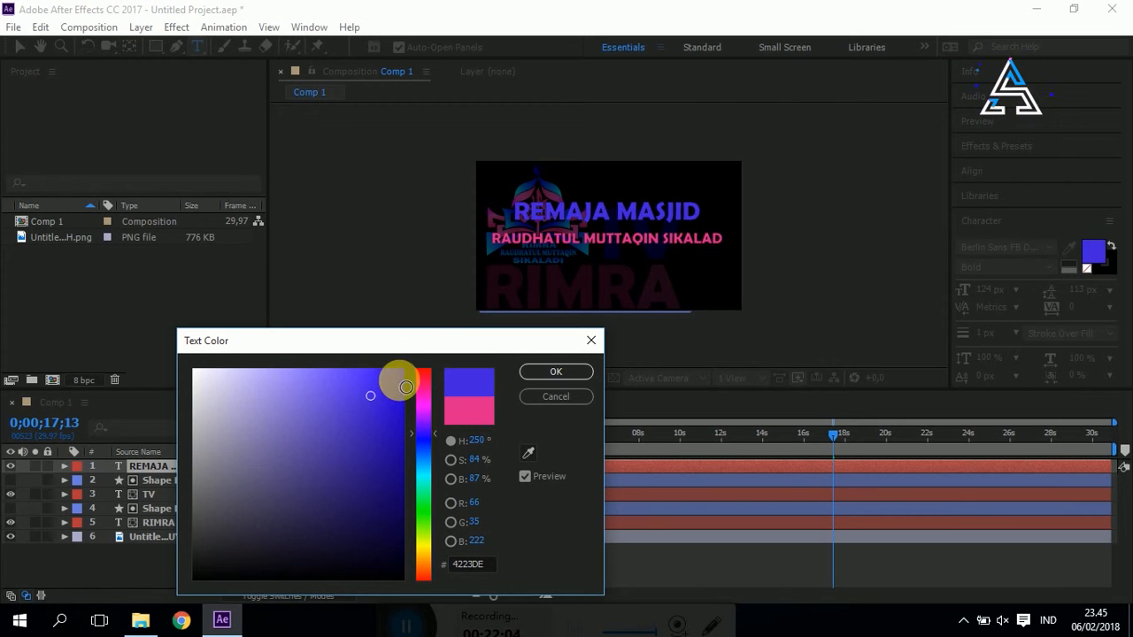
drag(407, 387, 401, 381)
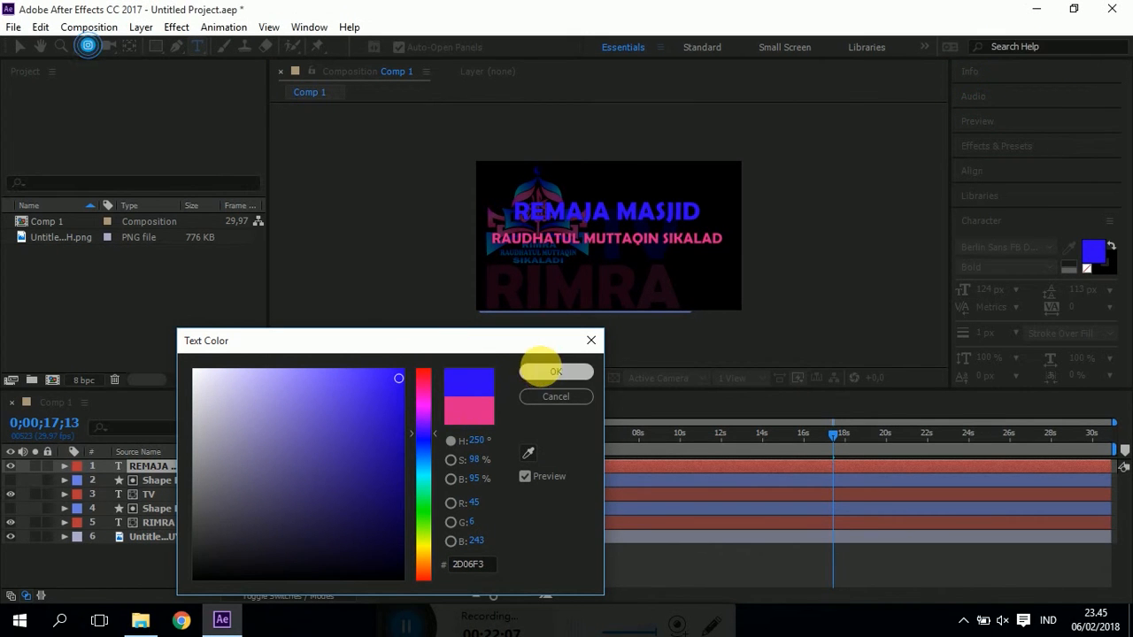
click(548, 371)
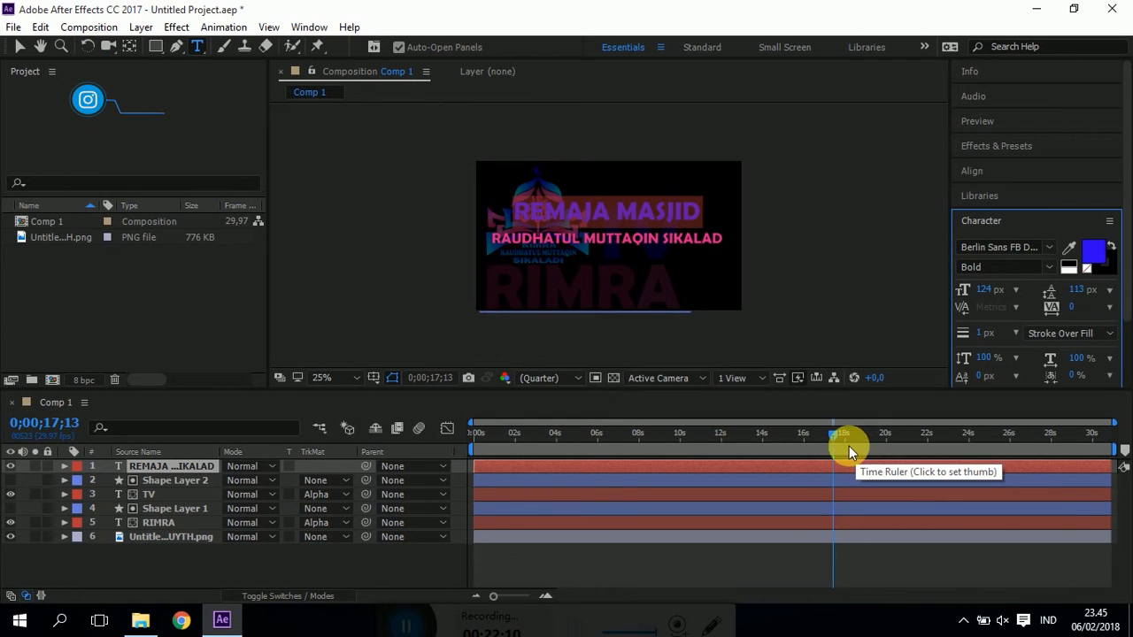
Reveal the title layer's opacity and start animating it with a 100% keyframe at 0;00;18;04
mouse_move(835, 440)
mouse_down()
mouse_move(818, 443)
mouse_move(847, 437)
mouse_up()
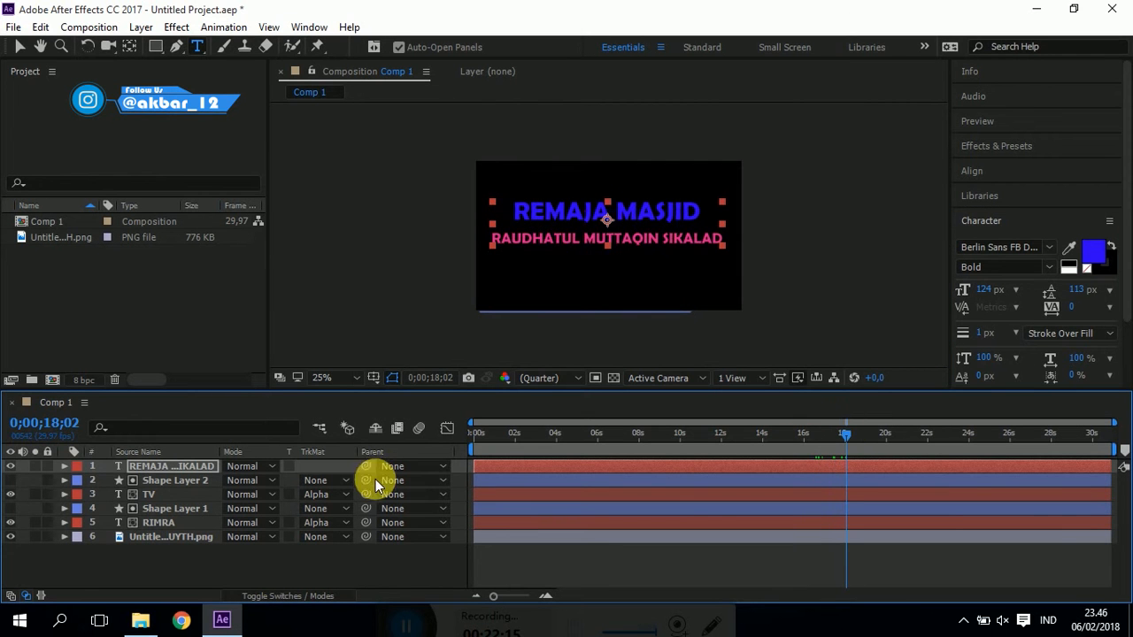
click(128, 559)
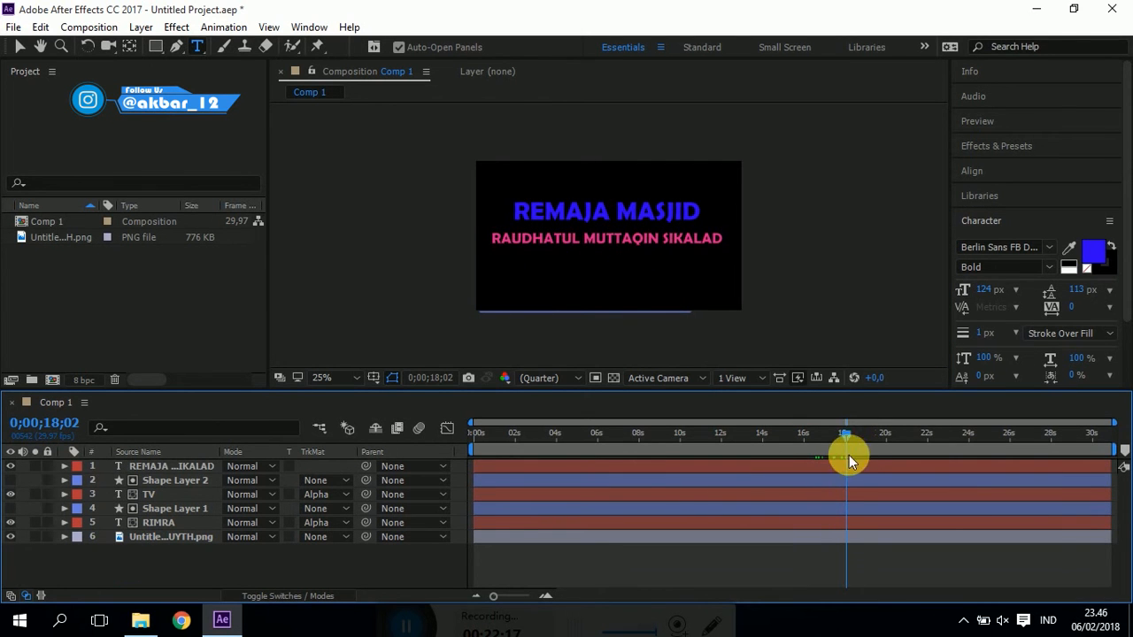
drag(844, 437, 835, 450)
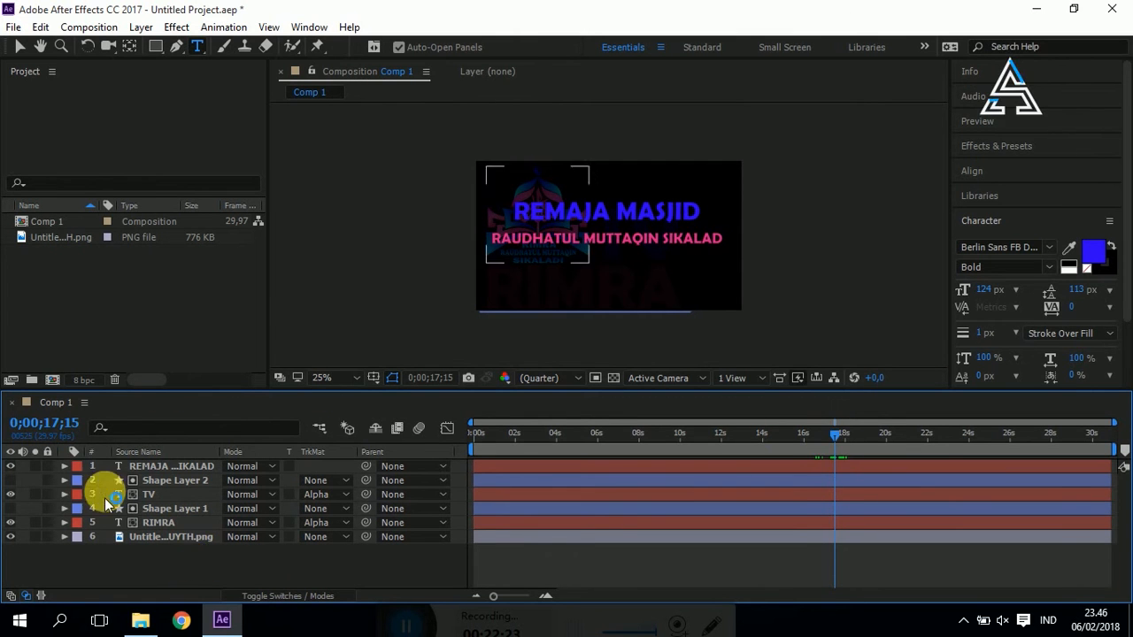
click(150, 467)
key(t)
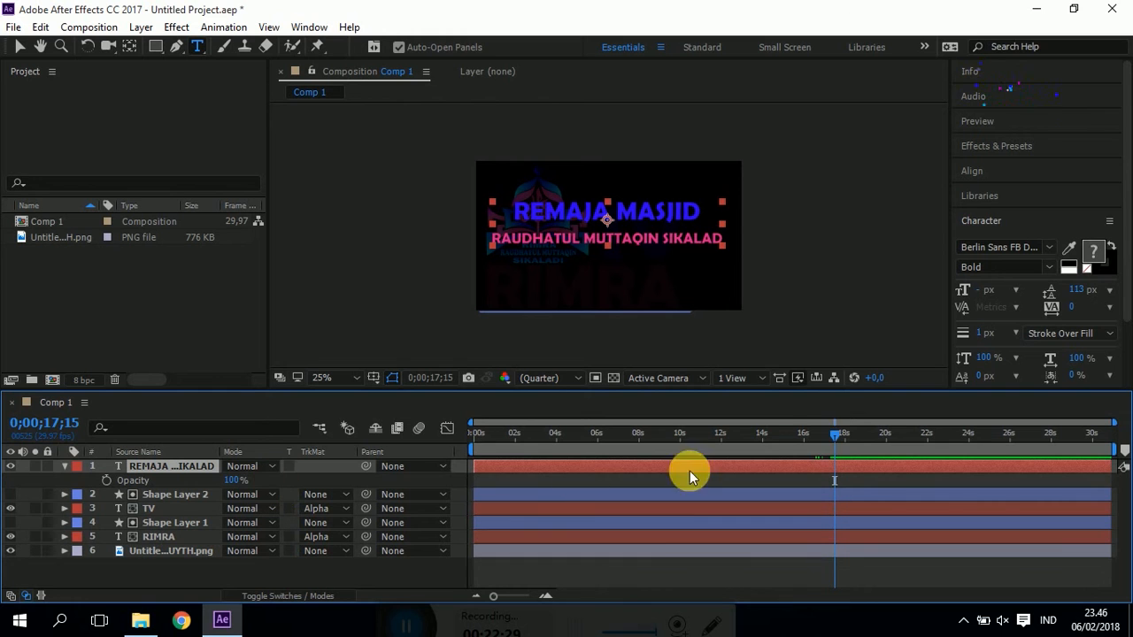
drag(837, 435, 850, 436)
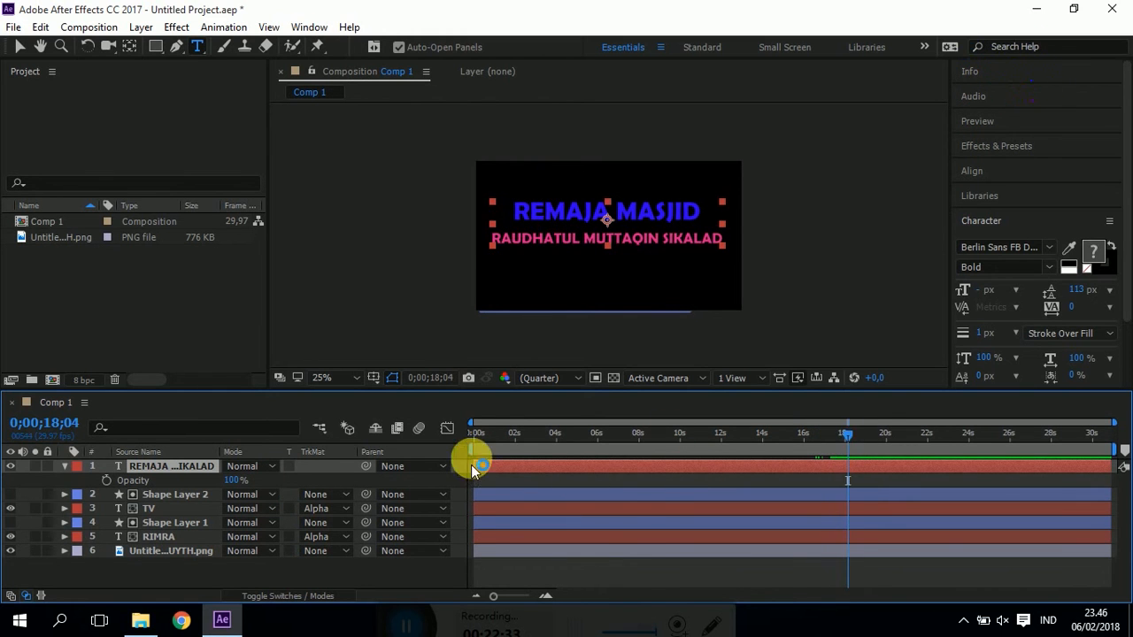
click(104, 481)
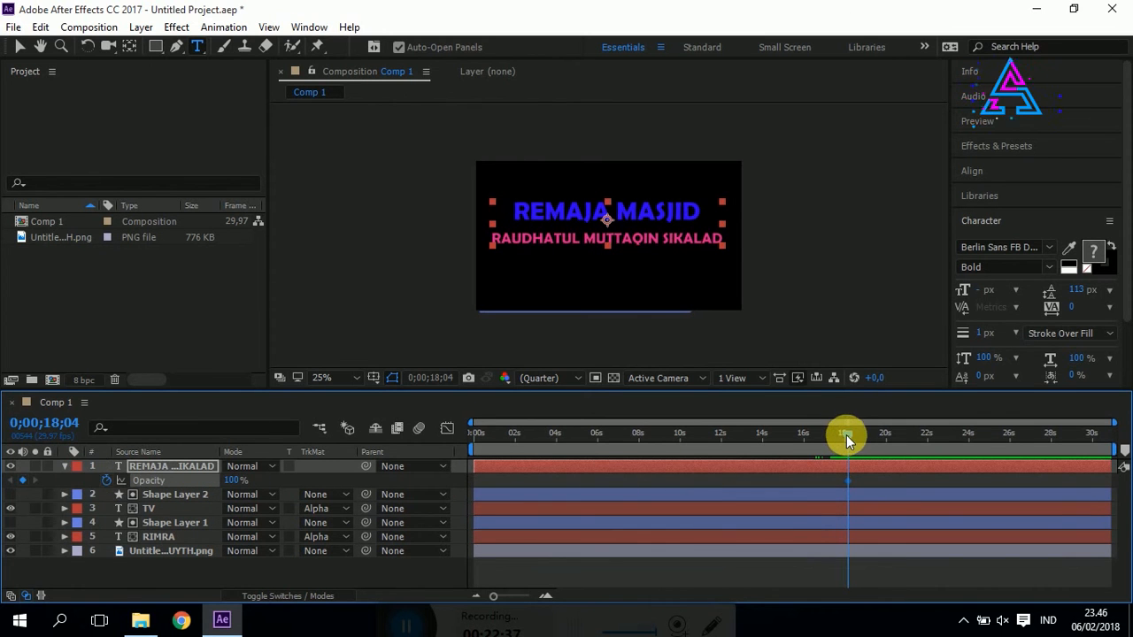
Set the title's opacity to 0% at 0;00;17;11 and preview the fade-in from 0;00;16;29
drag(837, 437, 831, 439)
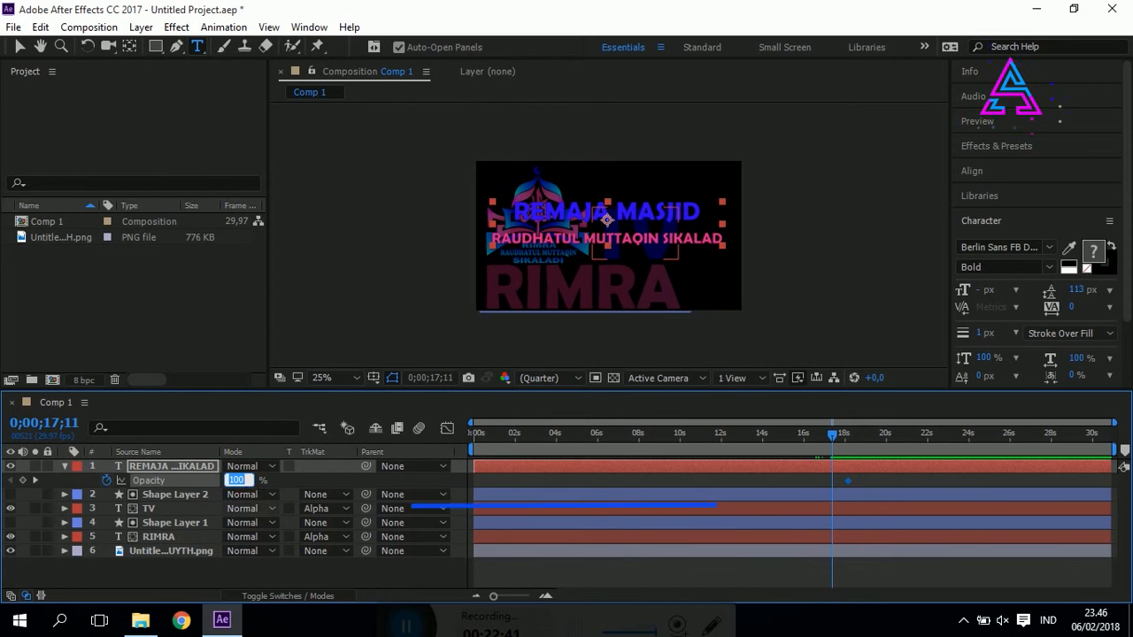
text(0)
key(Return)
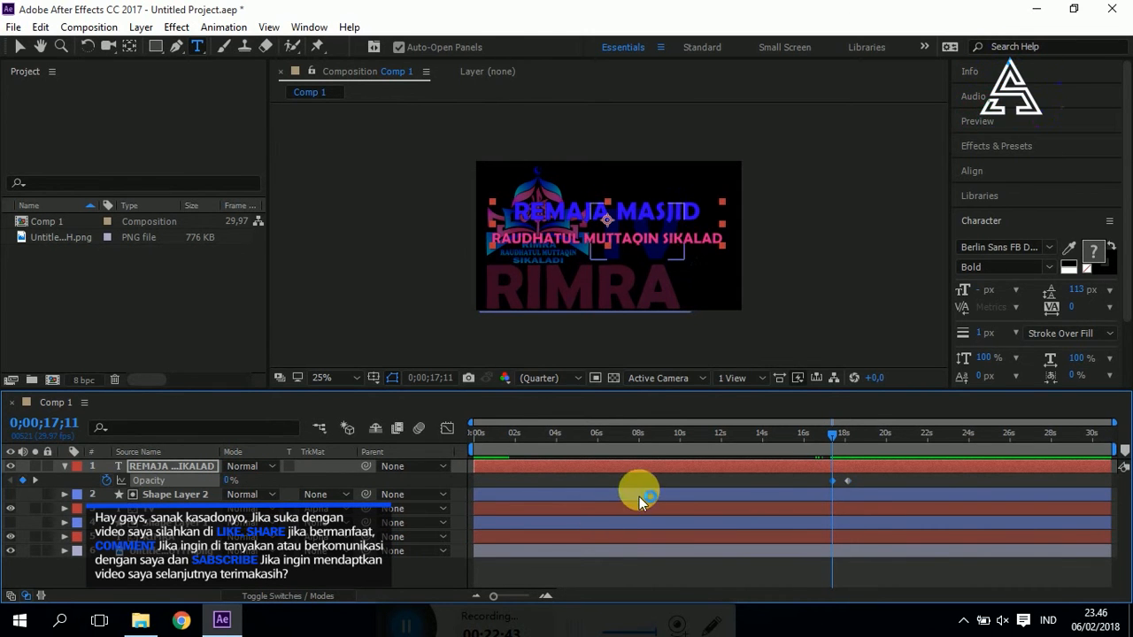
click(824, 436)
key(space)
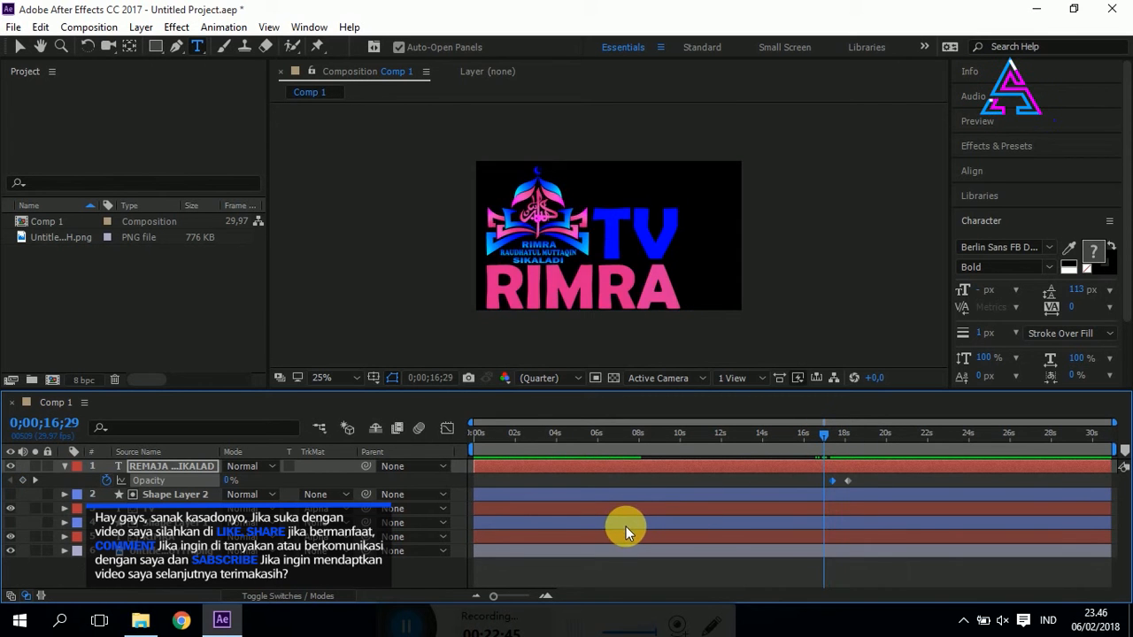
key(space)
Apply Easy Ease to both fade-in opacity keyframes of the title
drag(863, 480, 829, 483)
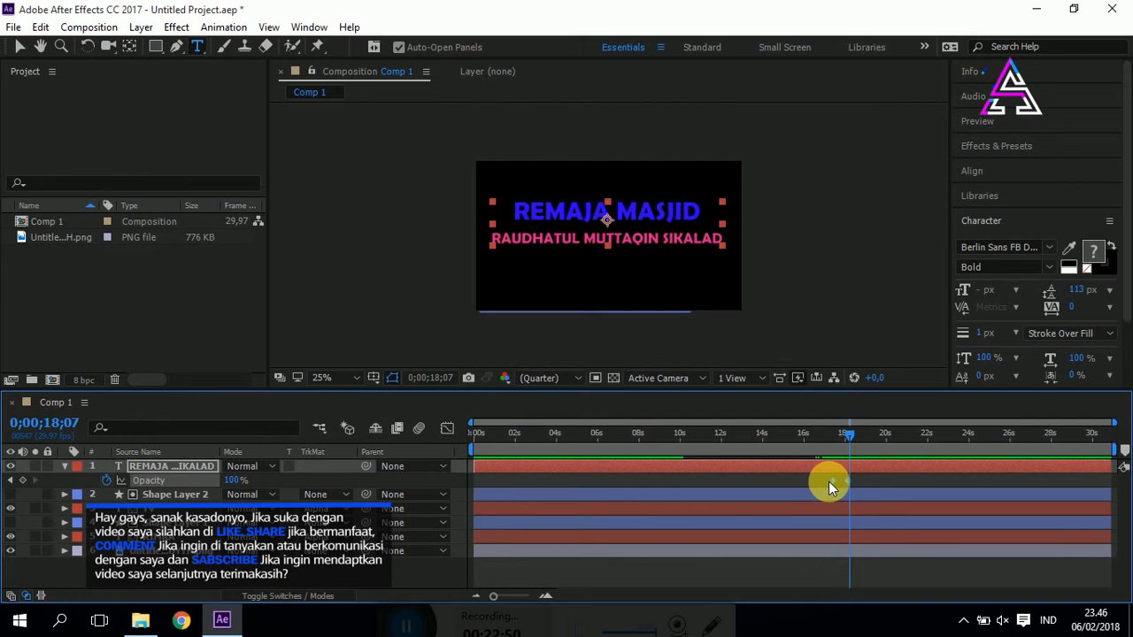
right_click(829, 481)
mouse_move(877, 470)
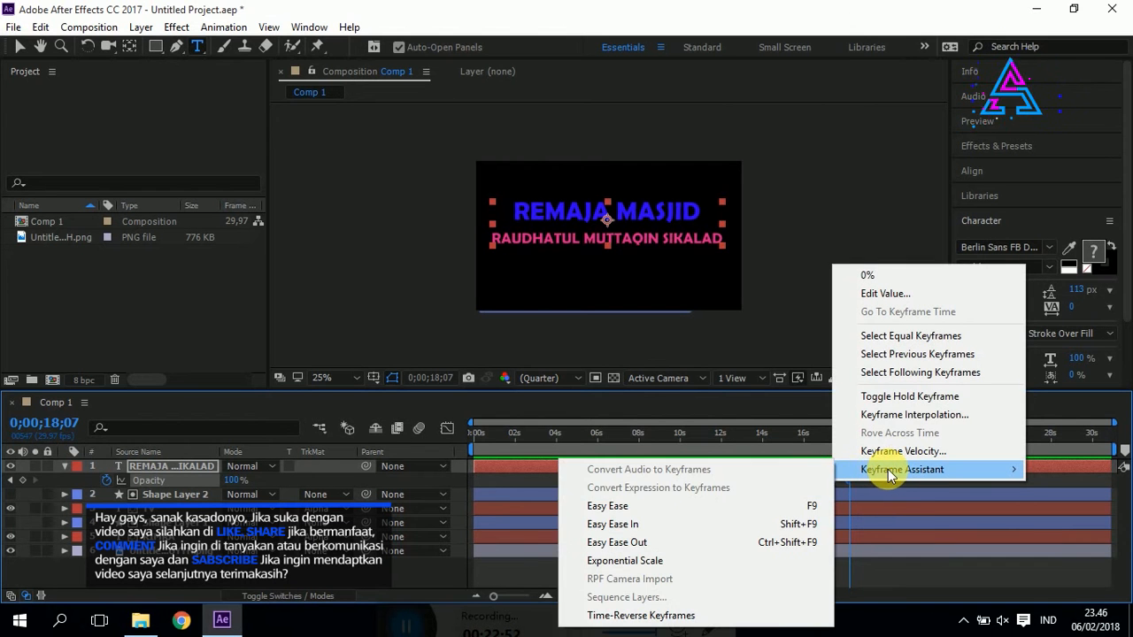
click(715, 503)
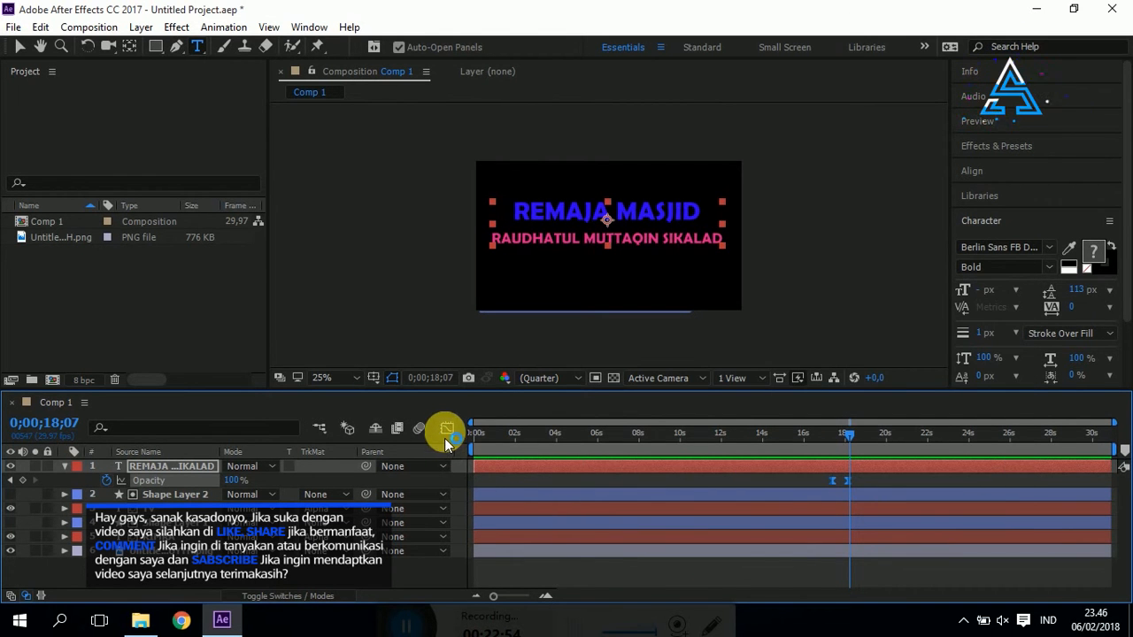
Adjust the easing of the title's opacity curve in the graph editor and preview the fade-in from 0;00;17;02
click(445, 435)
click(832, 557)
drag(840, 556, 842, 556)
click(448, 430)
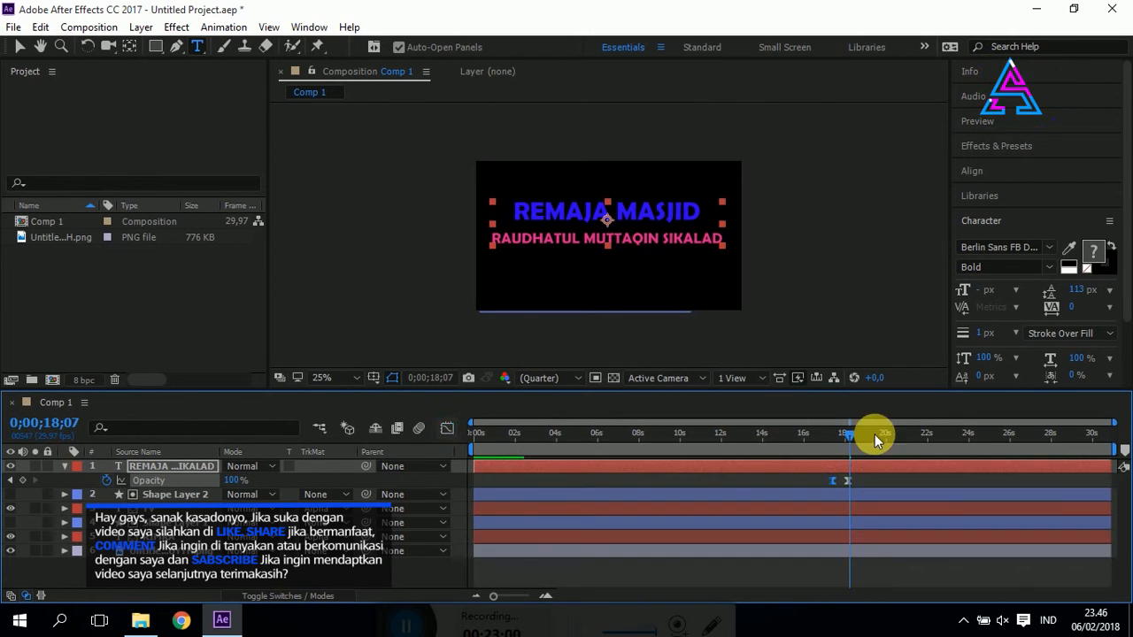
click(825, 434)
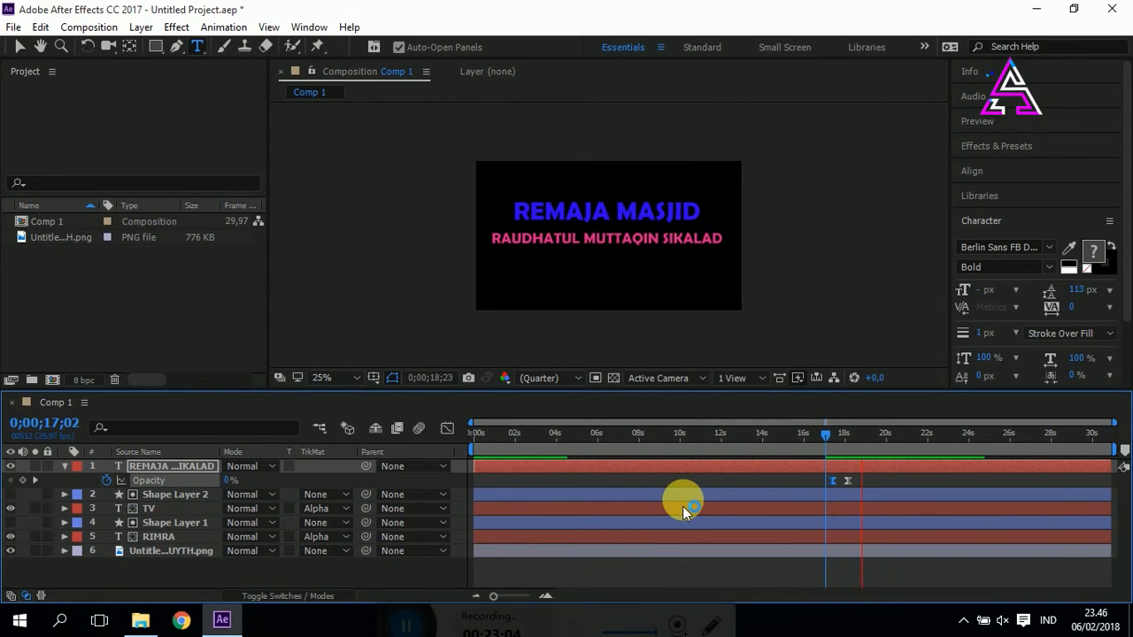
key(space)
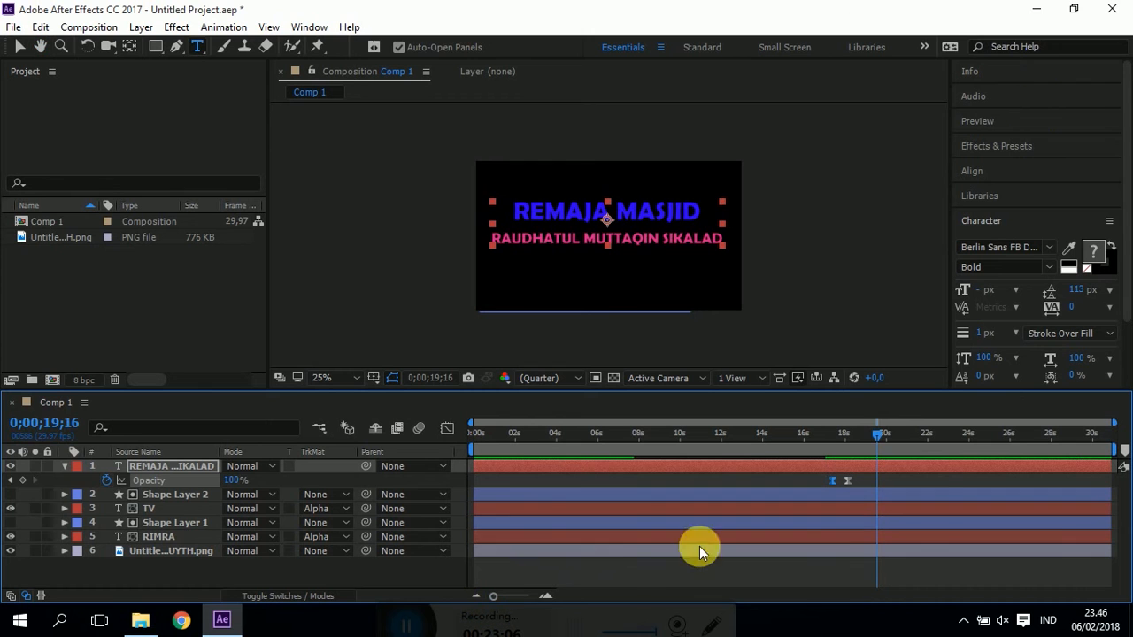
Fade the title out with opacity keyframes of 100% at 0;00;29;24 and 0% at 0;00;30;16
drag(878, 435, 1090, 450)
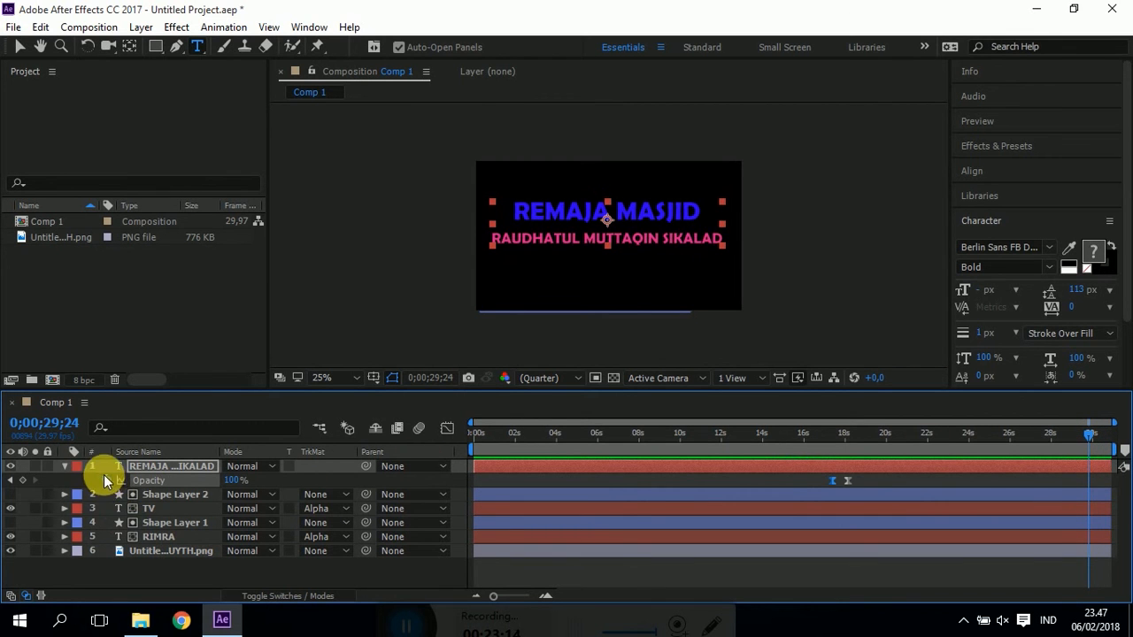
click(22, 479)
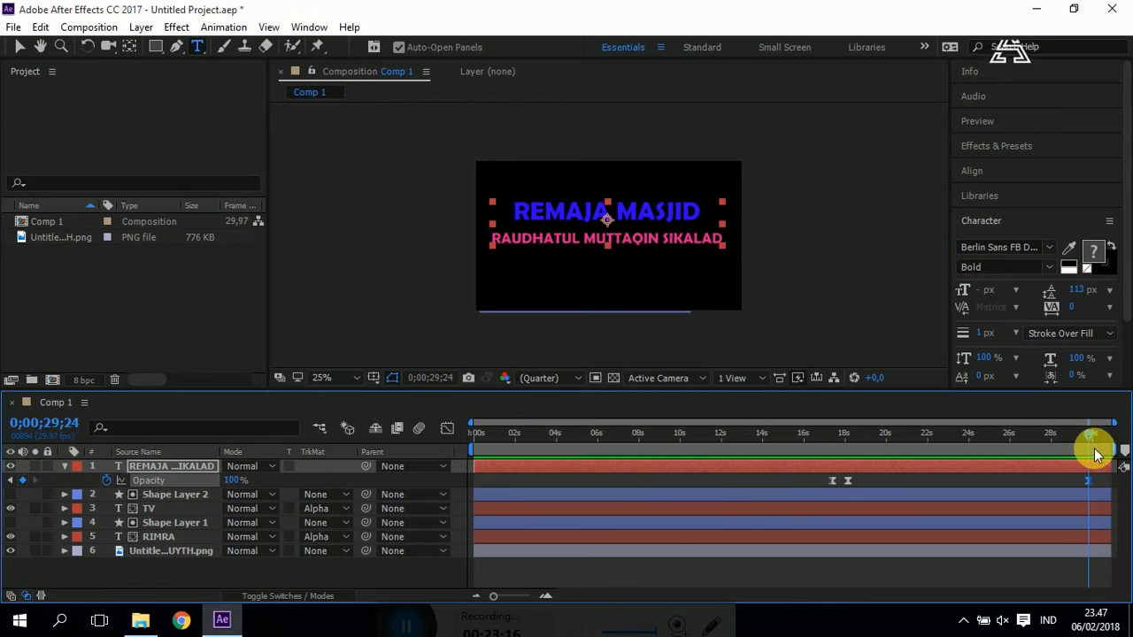
drag(1090, 434, 1104, 447)
click(235, 480)
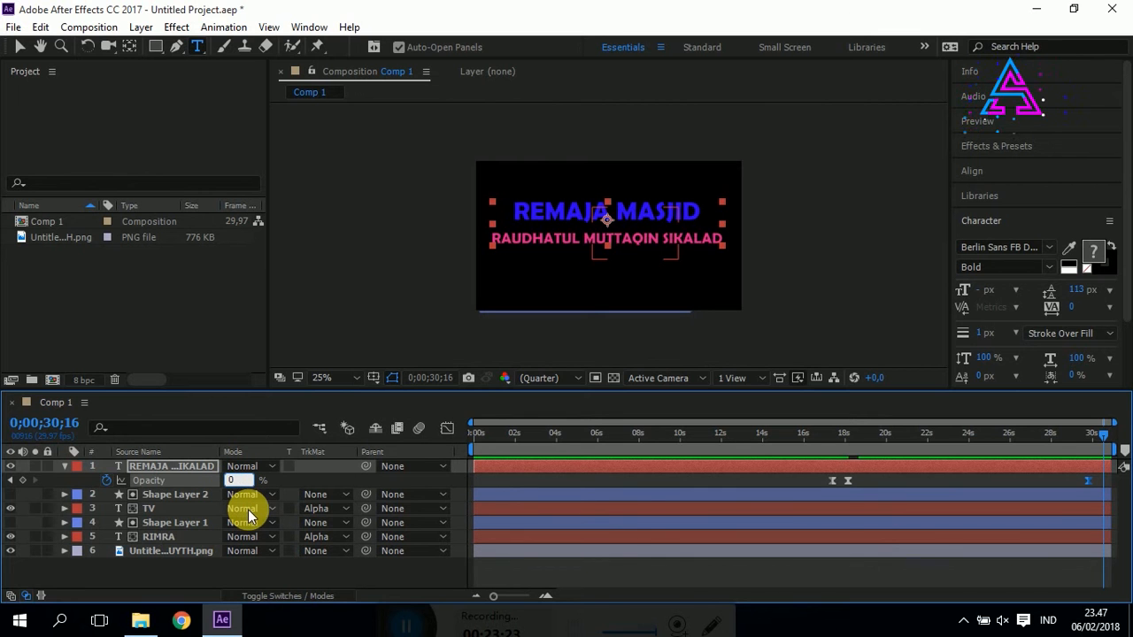
text(0)
key(Return)
Preview the title's fade-out from 0;00;29;19, and play the animation from its start
click(1085, 434)
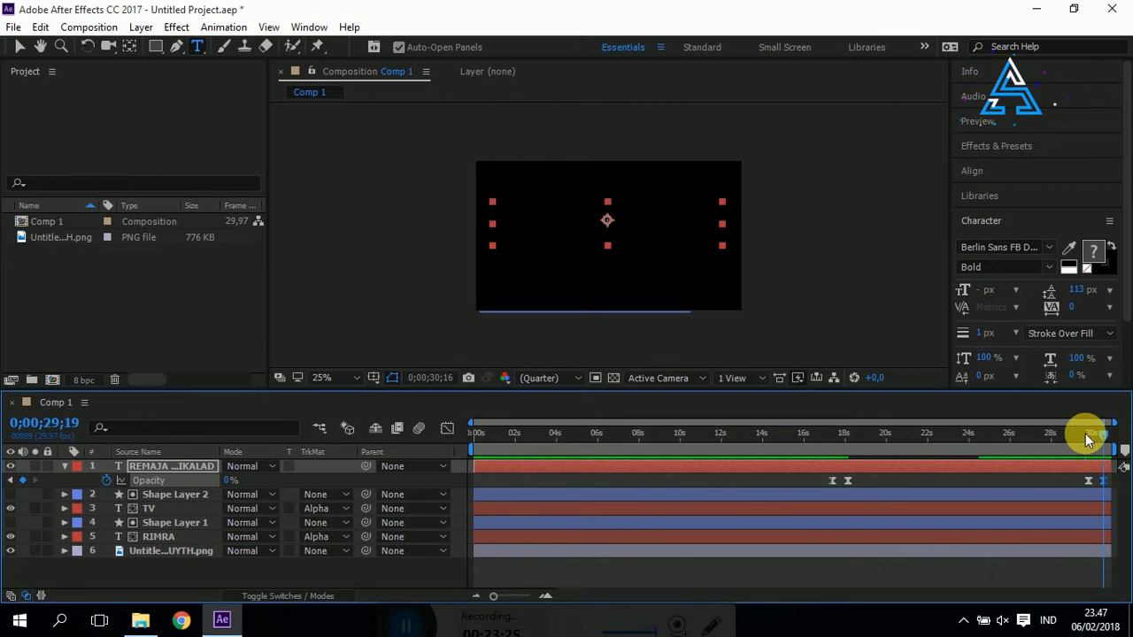
key(space)
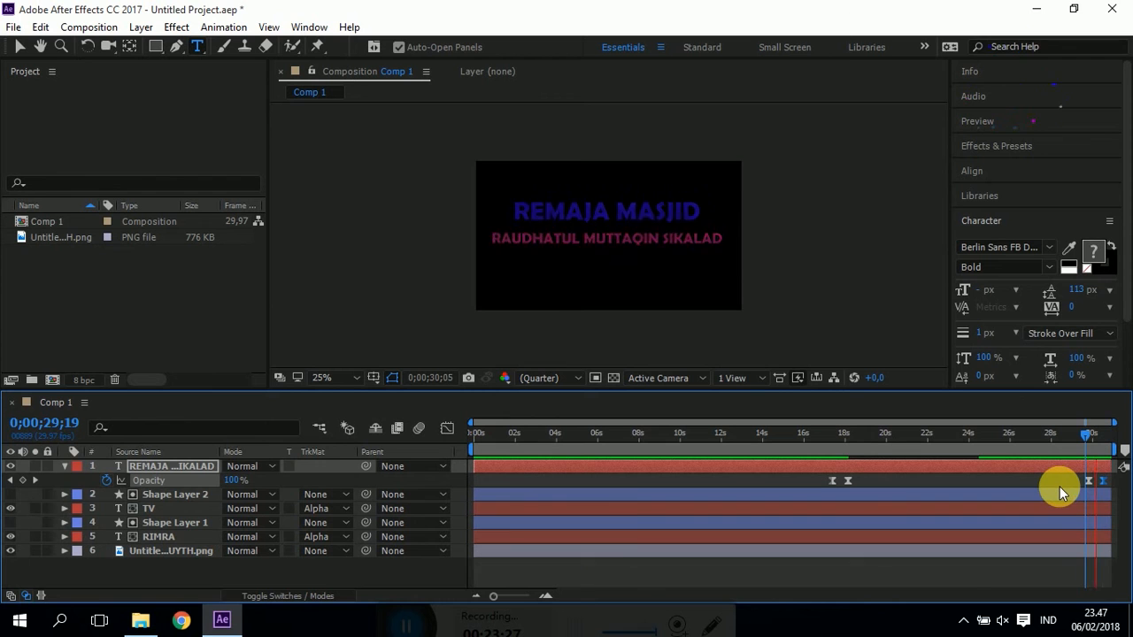
key(space)
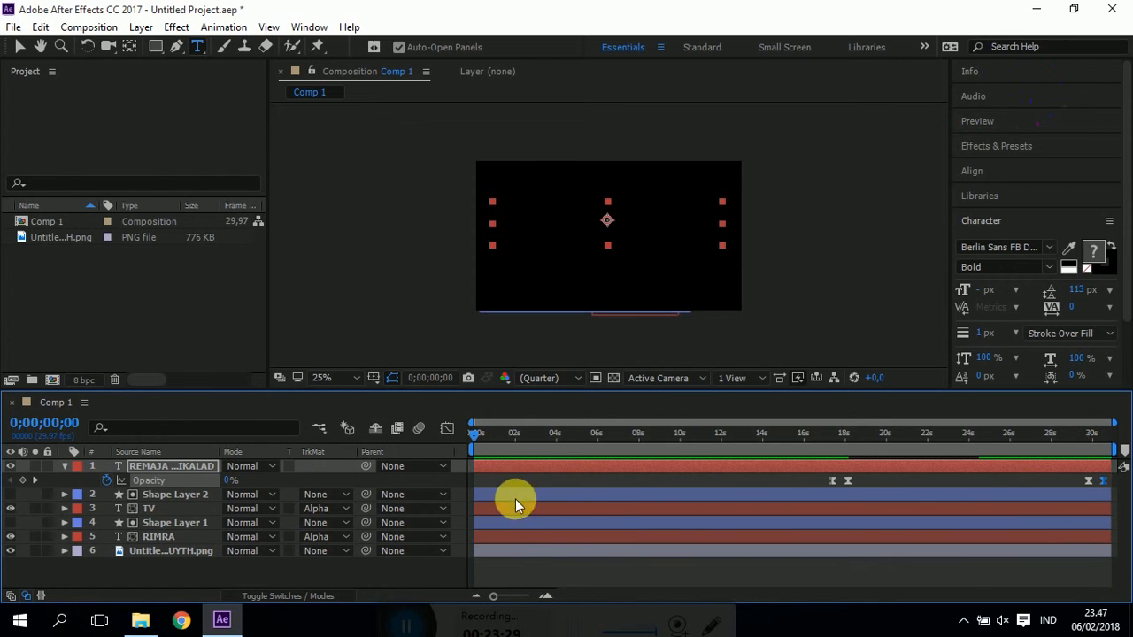
drag(486, 428, 422, 443)
key(space)
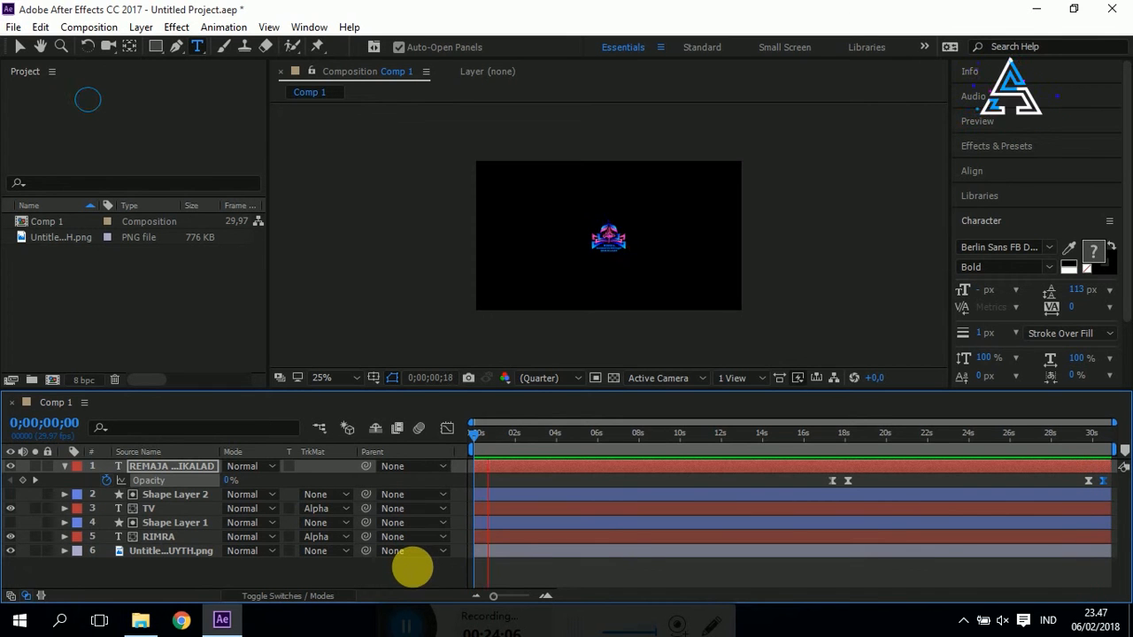
key(space)
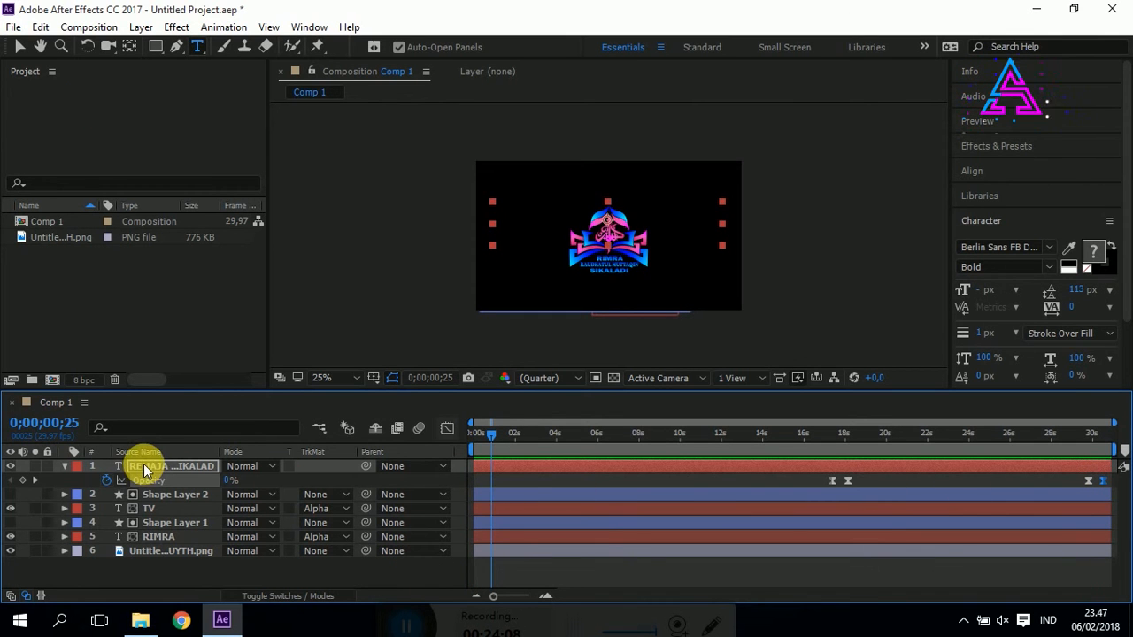
Add the missing final I to the title's second line so it reads RAUDHATUL MUTTAQIN SIKALADI
click(1027, 432)
click(724, 237)
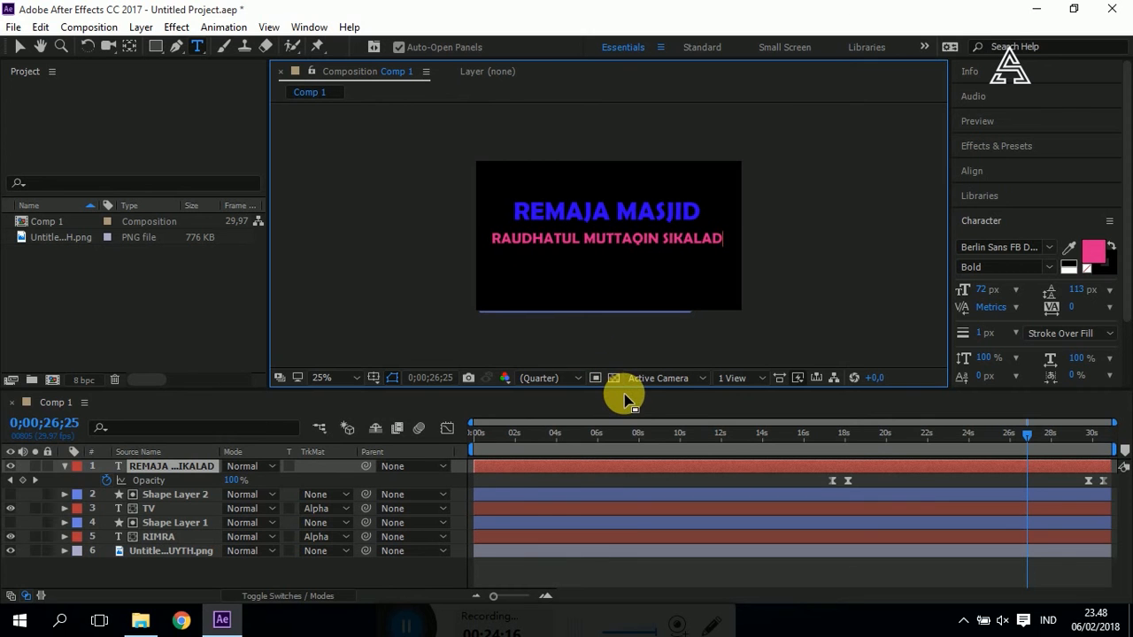
text(I)
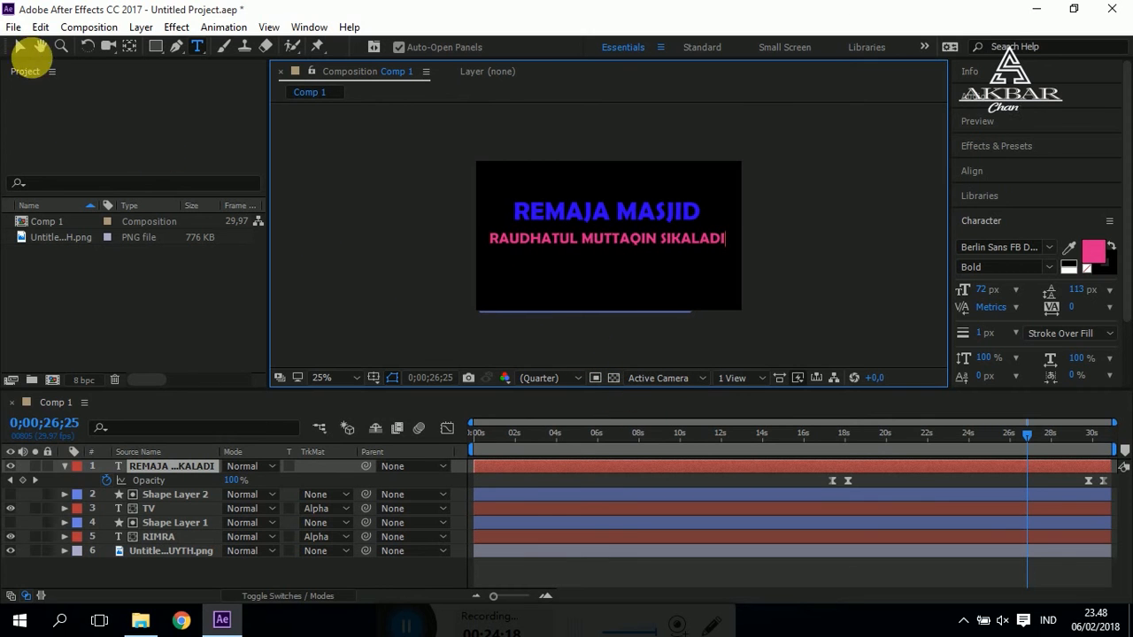
click(19, 47)
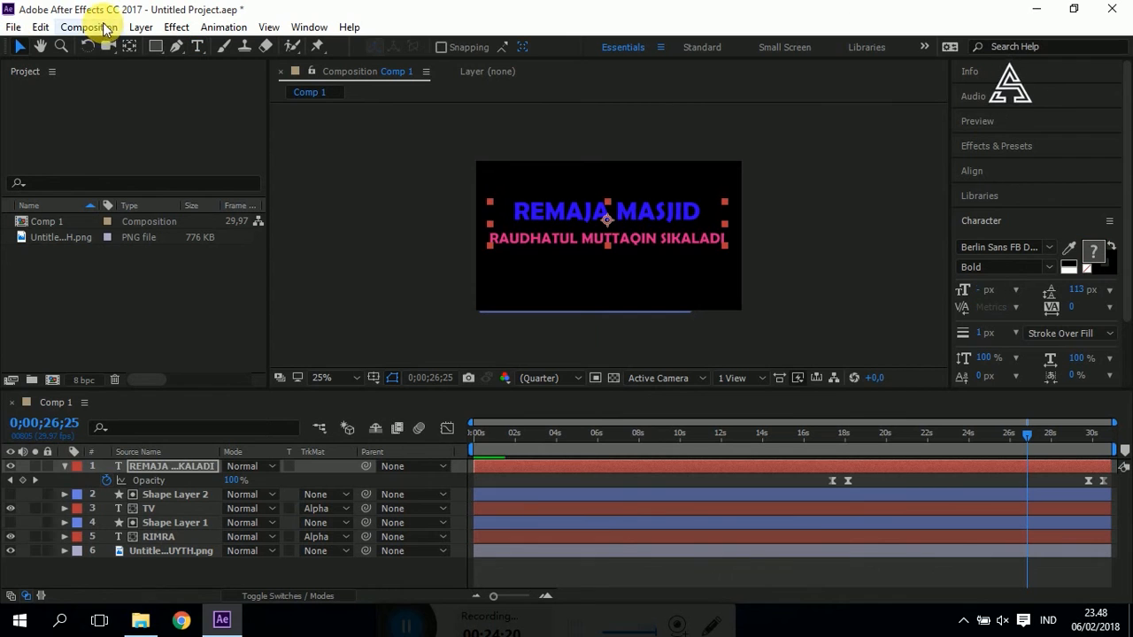
click(824, 235)
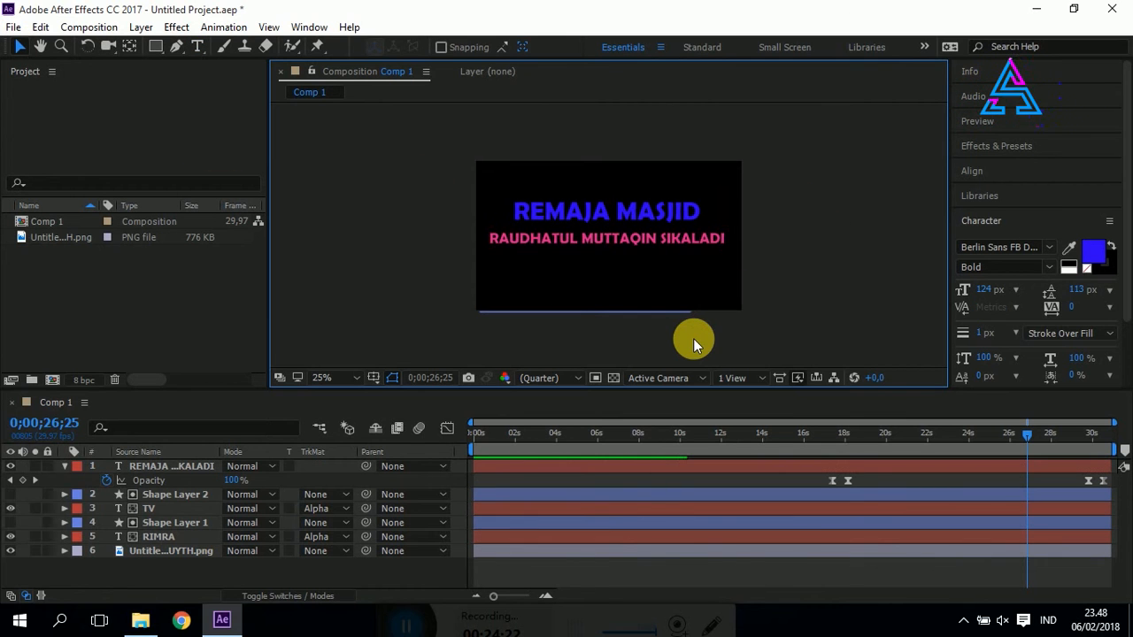
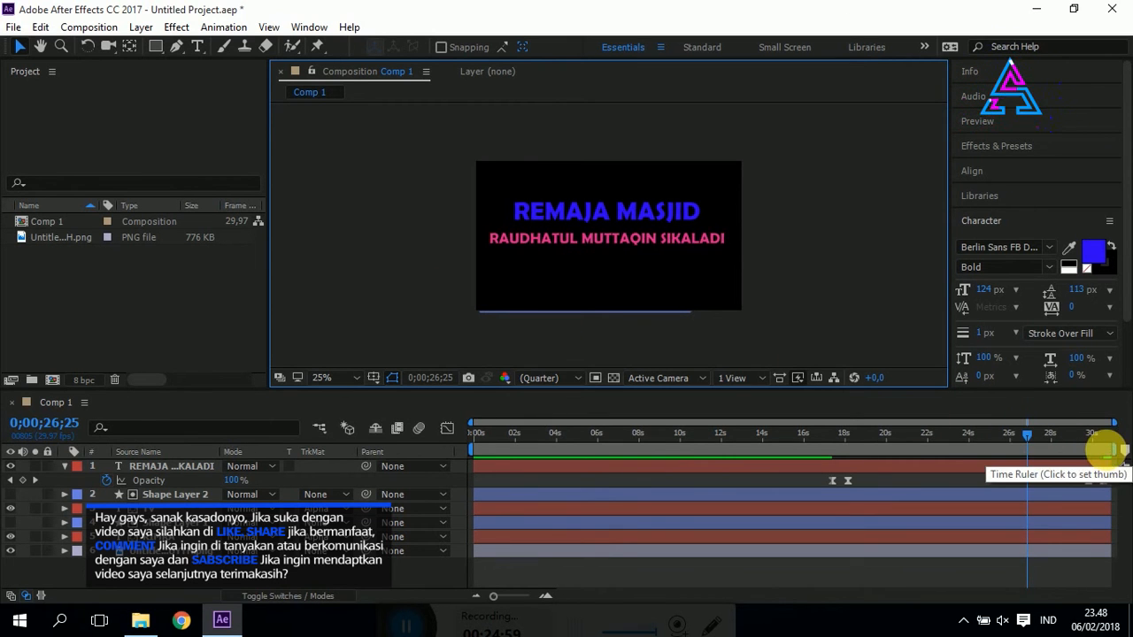
Check the end of the work area and add Comp 1 to the render queue
click(1112, 452)
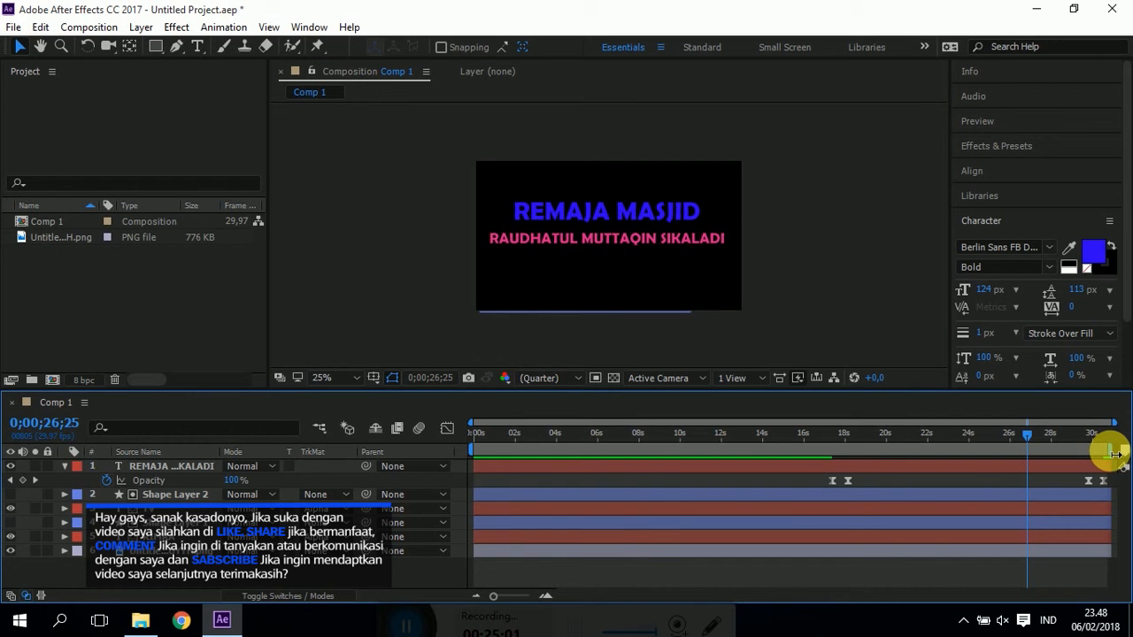
click(7, 27)
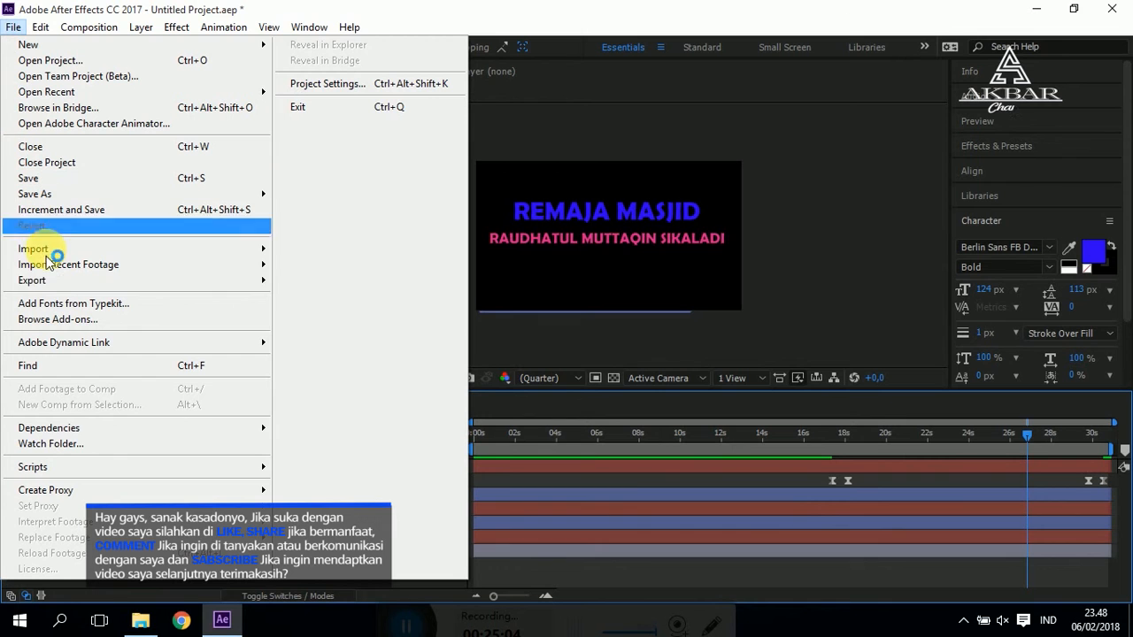
mouse_move(59, 292)
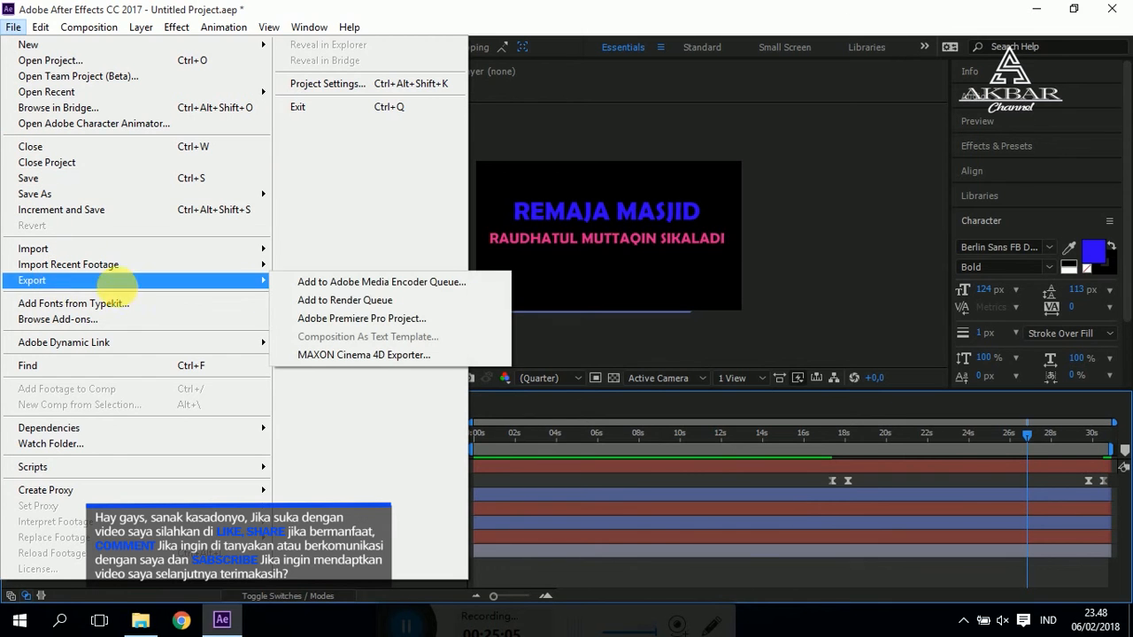
click(368, 308)
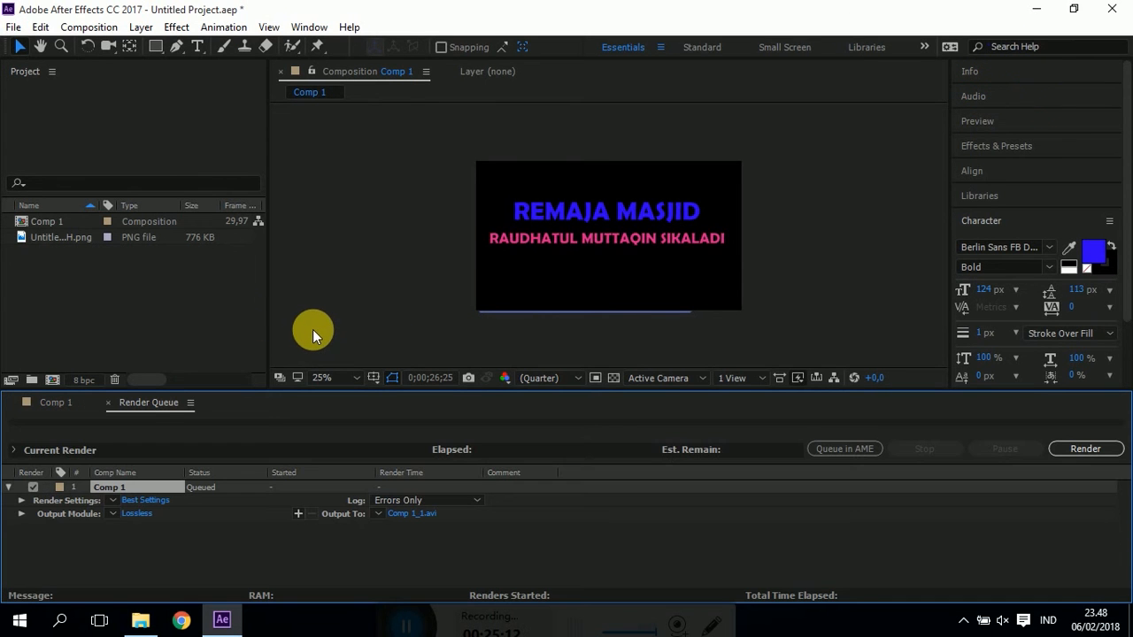
Set the output module of Comp 1 to QuickTime format with RGB + Alpha channels
click(139, 517)
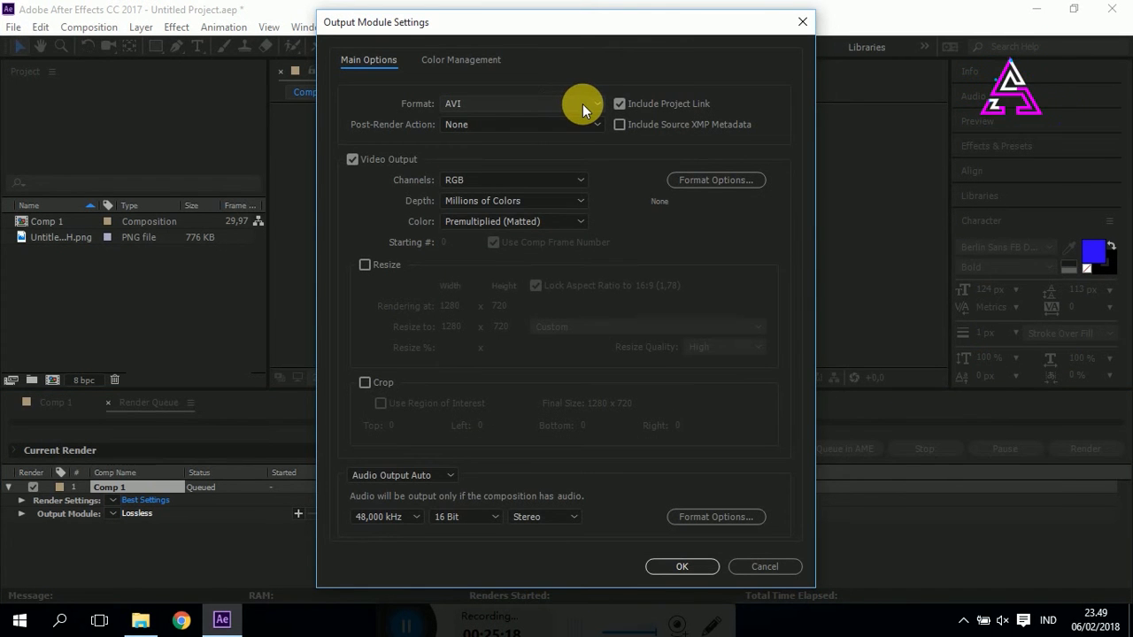
click(582, 106)
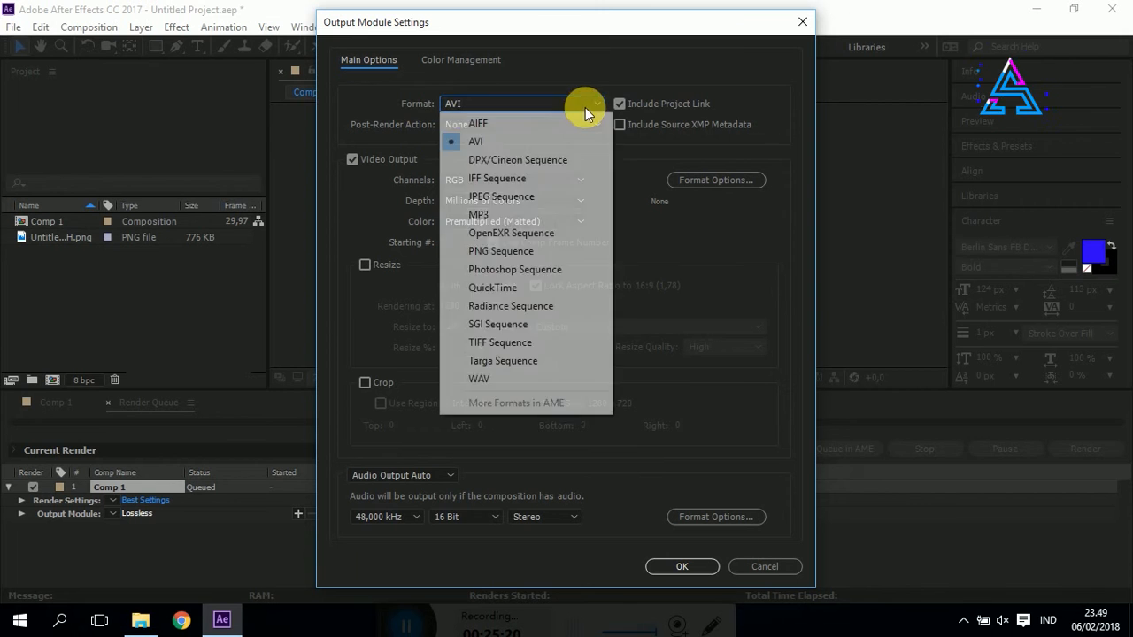
click(505, 288)
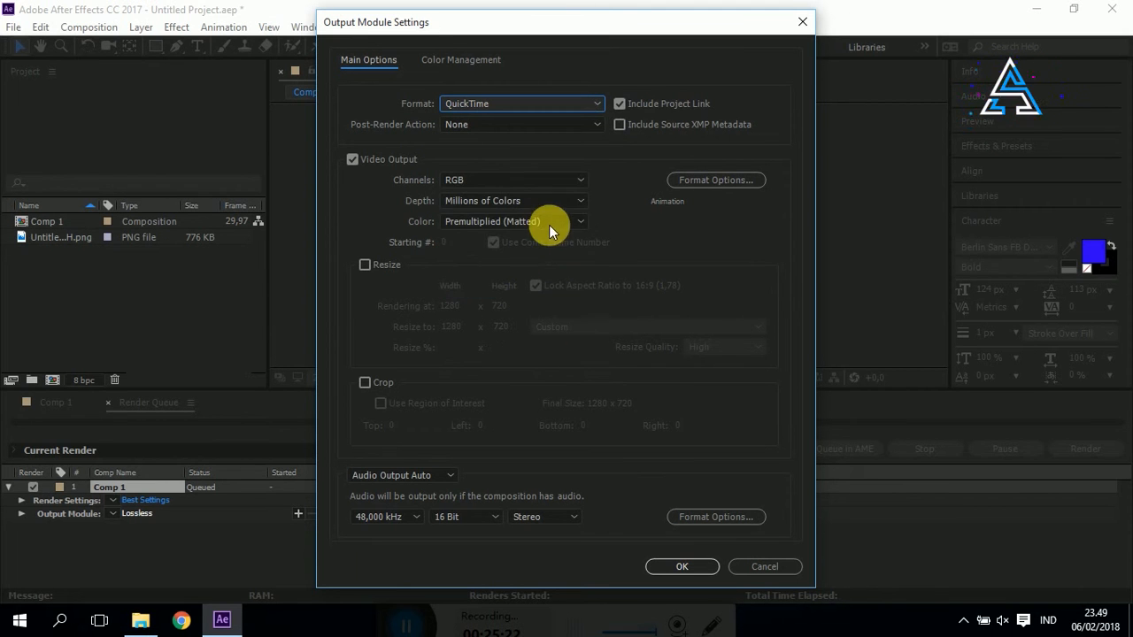
click(560, 182)
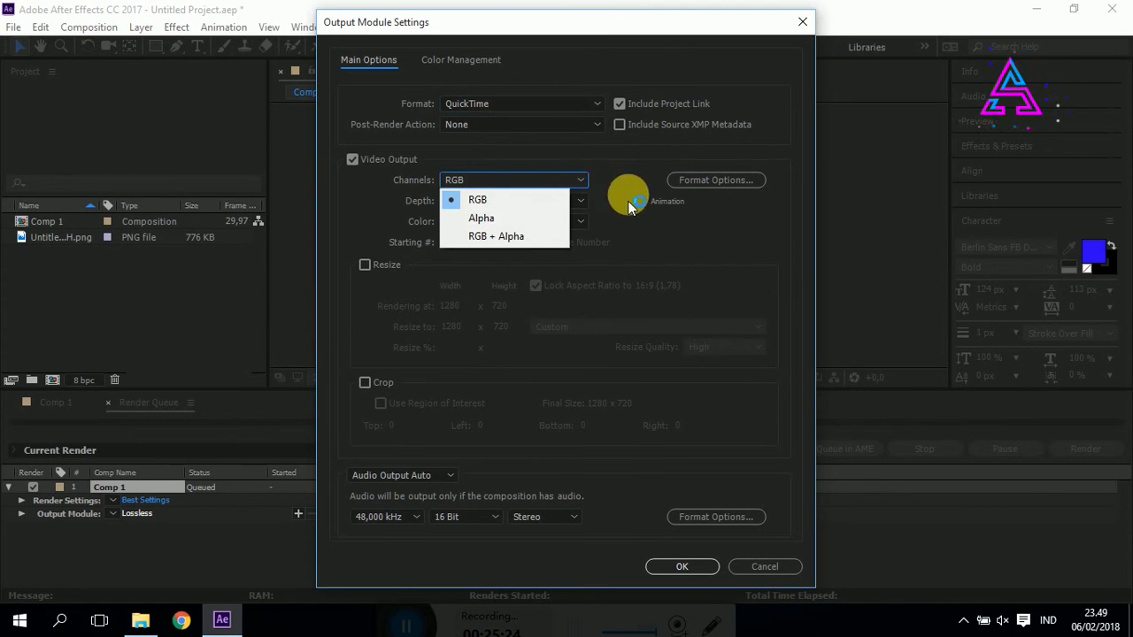
click(524, 240)
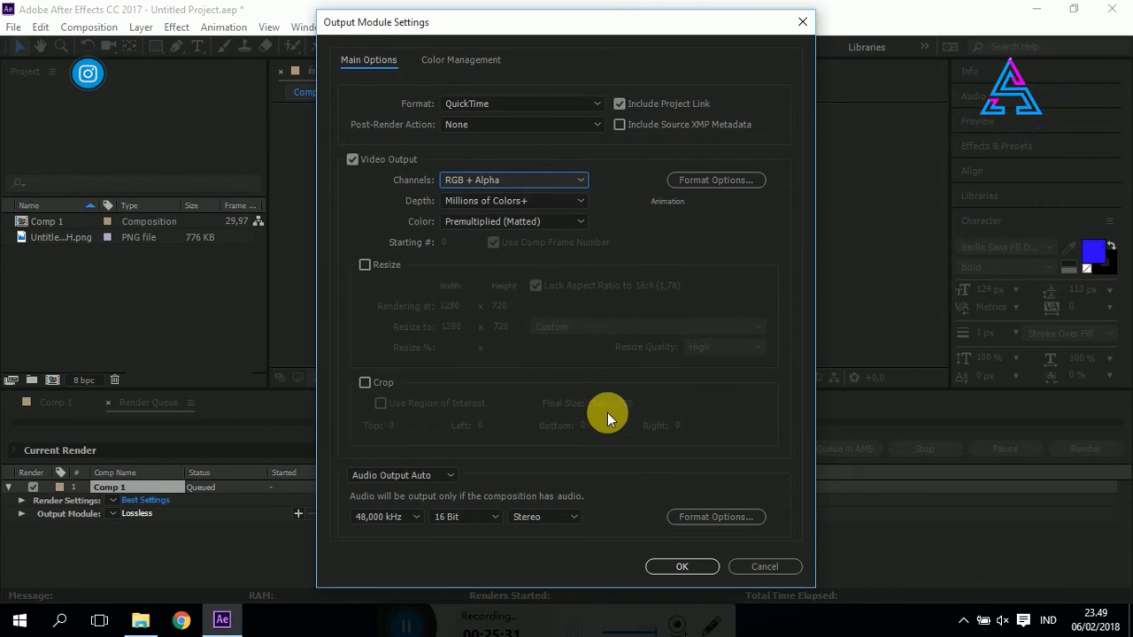
click(680, 567)
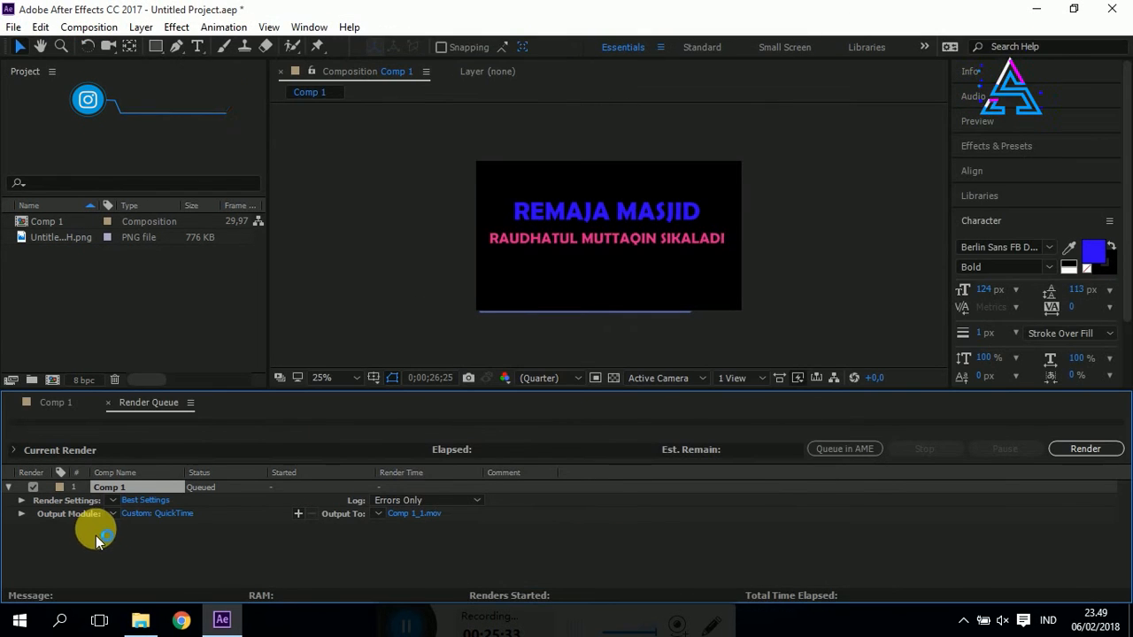
Apply the Lossless with Alpha output module template to the queued Comp 1
click(113, 517)
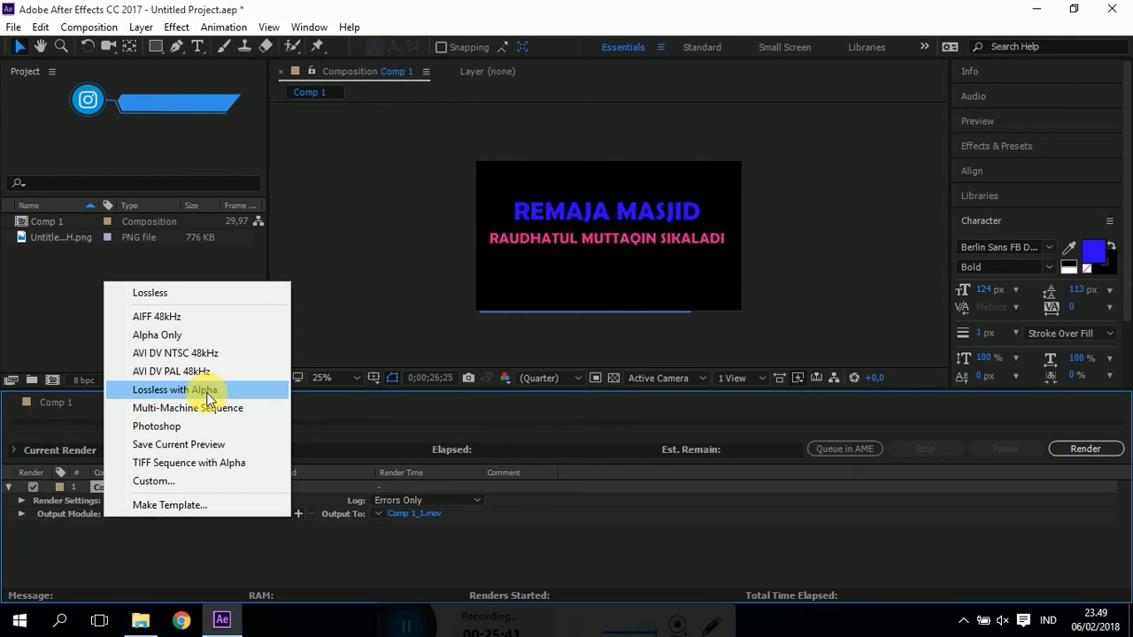
click(210, 391)
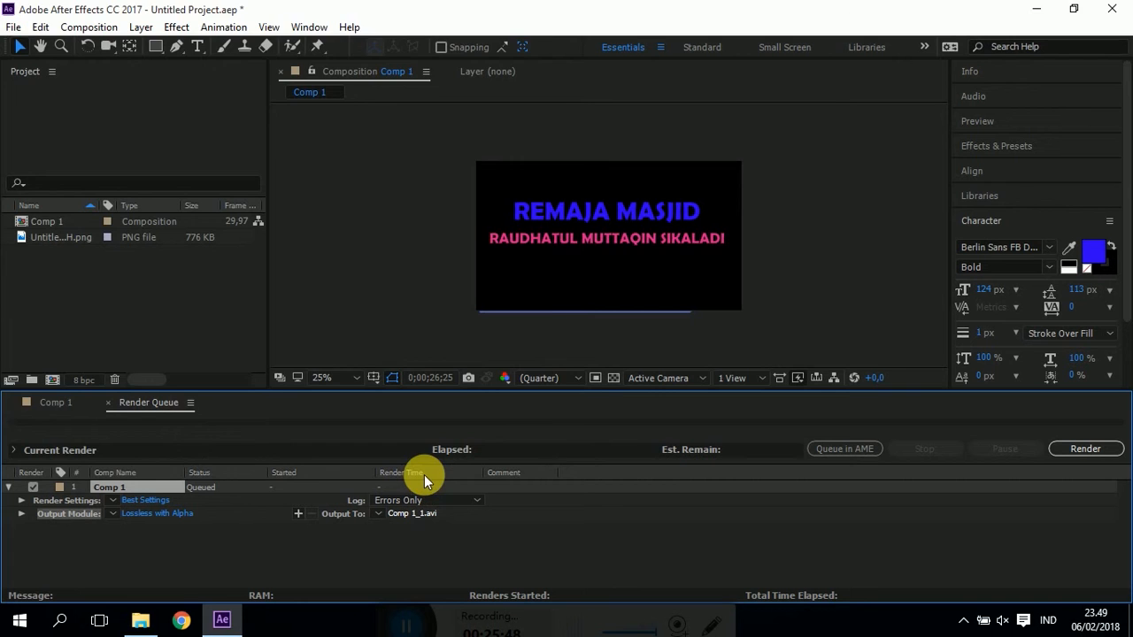
Set the render output to Comp 1_1.avi in the EDITING\Bahan Tutorial folder on drive D and start the render
click(412, 513)
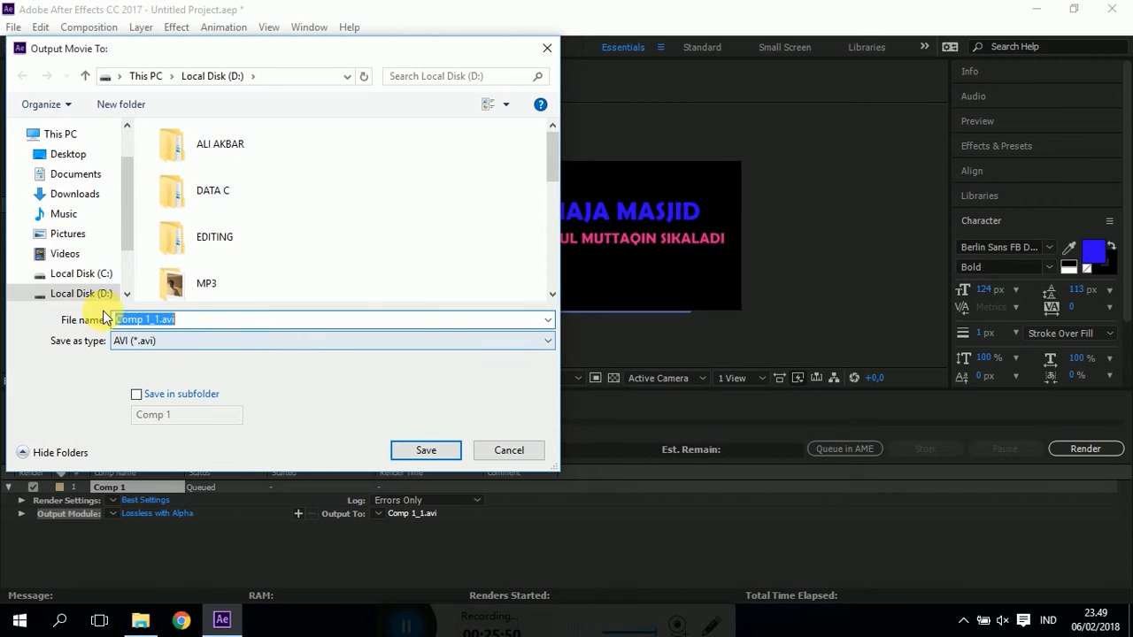
click(202, 253)
double_click(202, 253)
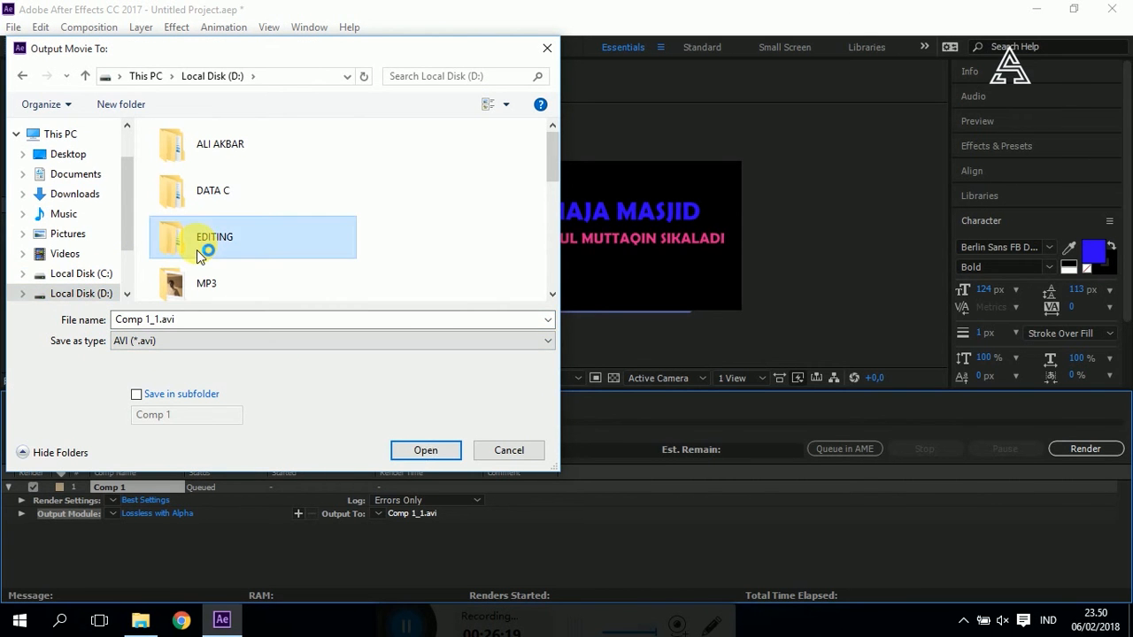
double_click(208, 186)
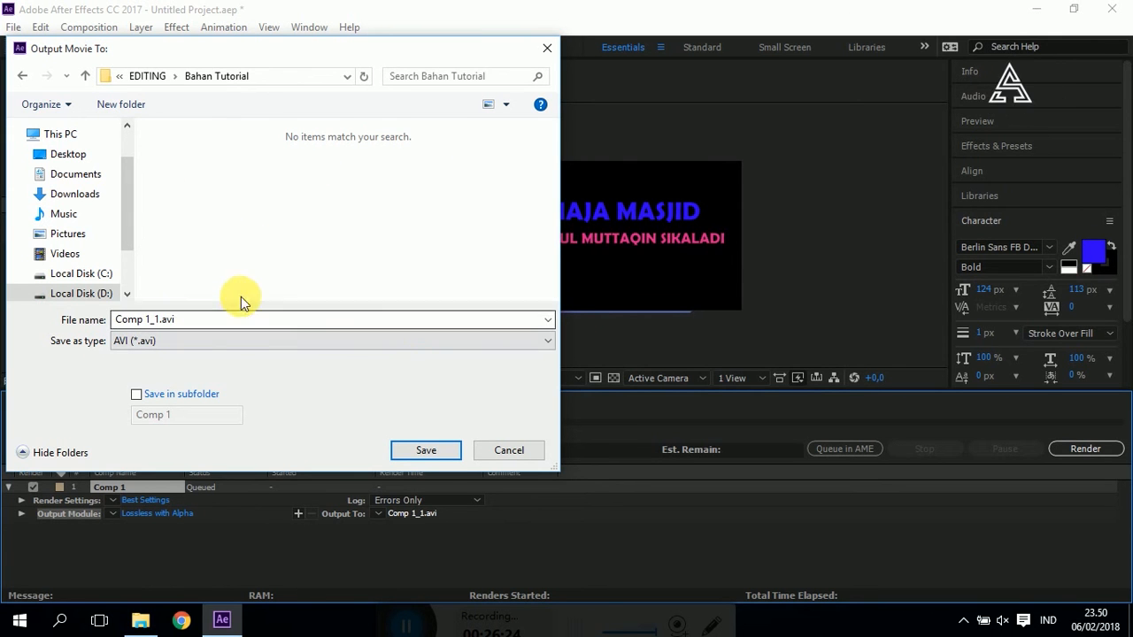
click(427, 452)
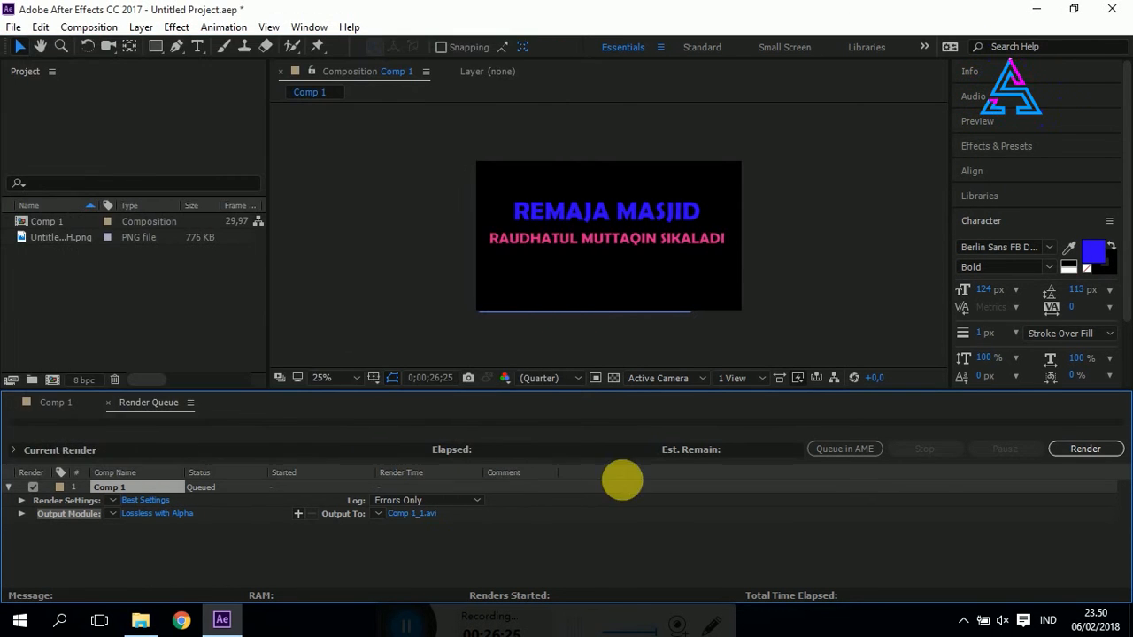
click(1086, 452)
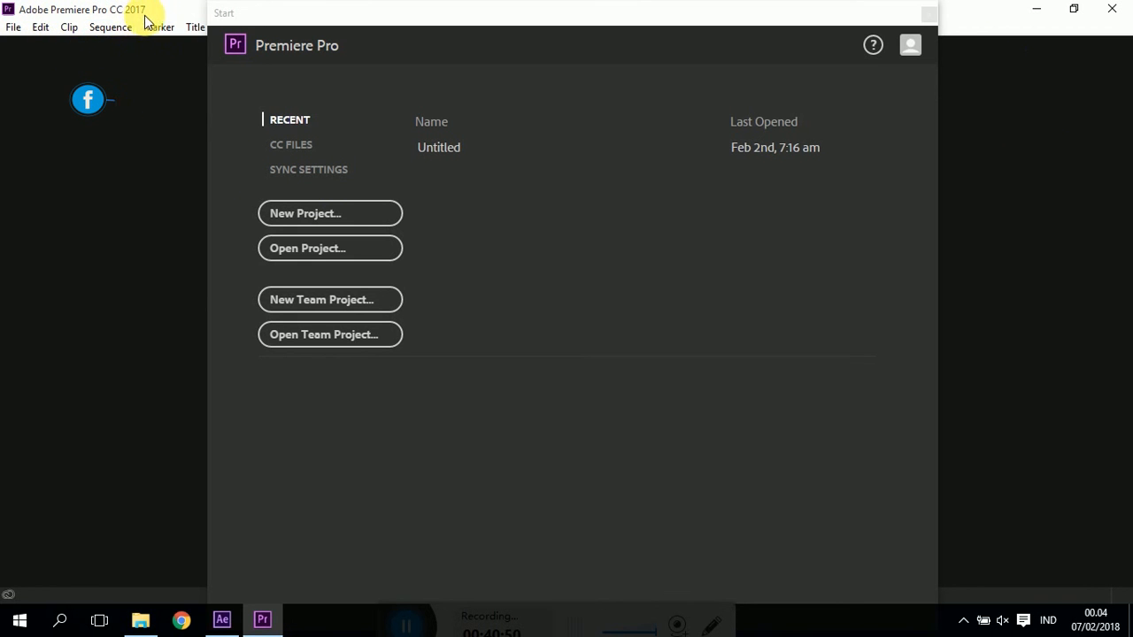
In Premiere Pro, create a new project named Untitled, overwriting the existing project of that name
click(346, 218)
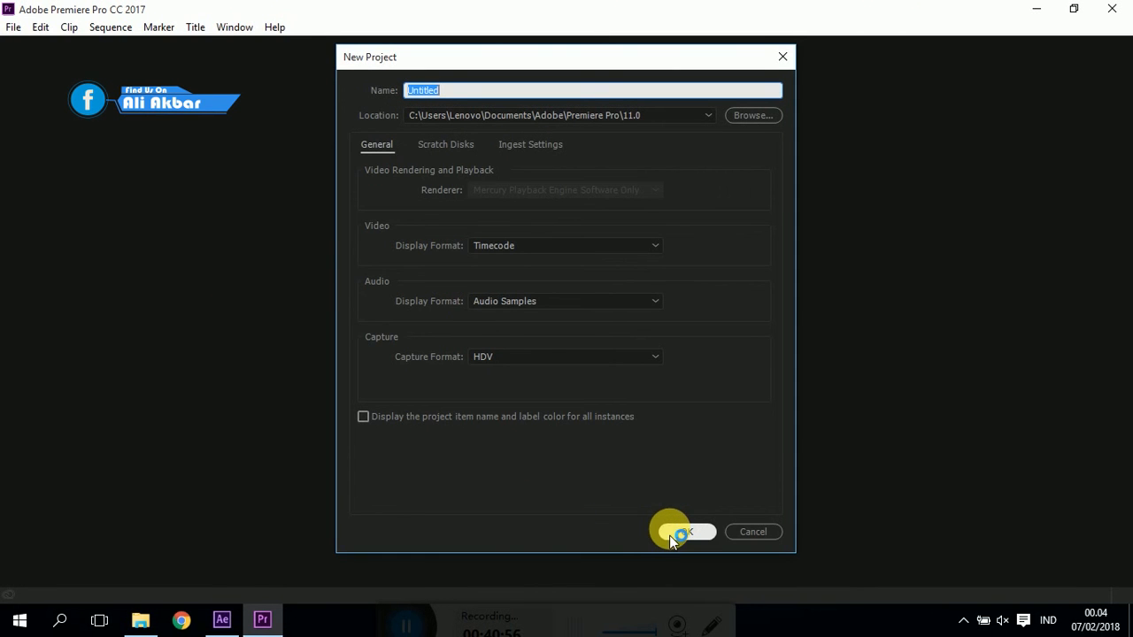
click(670, 532)
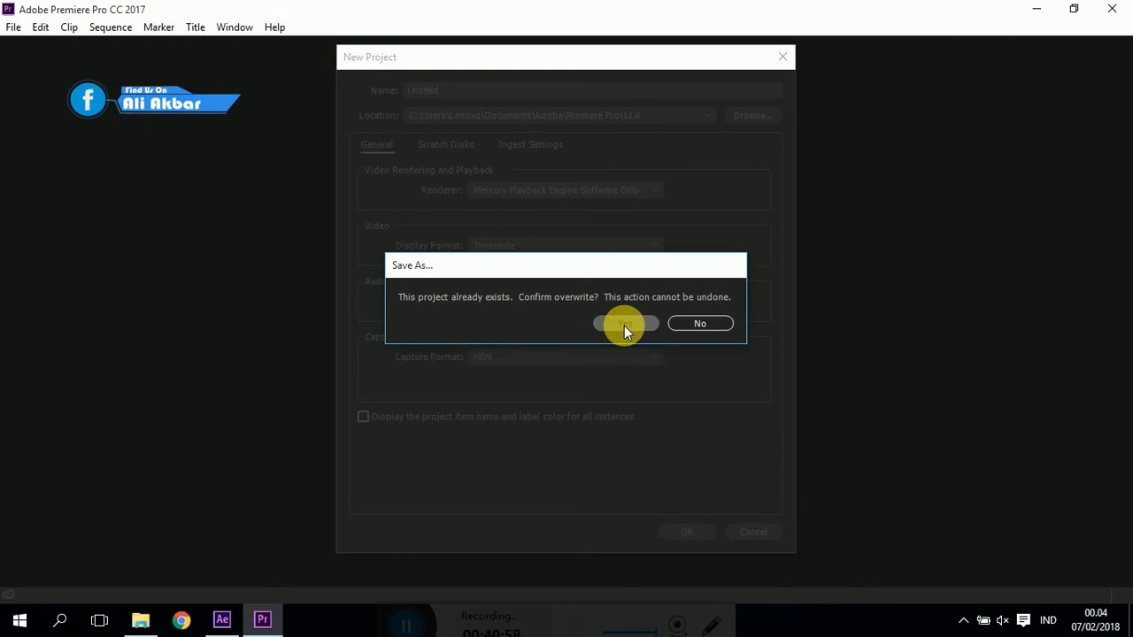
click(624, 326)
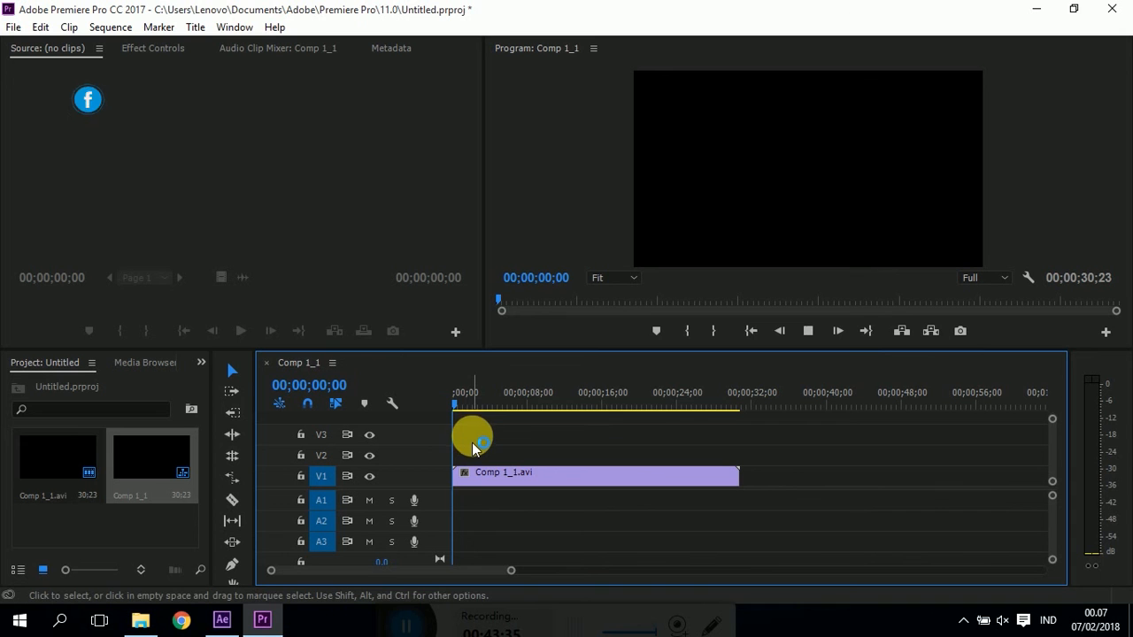
Play the Comp 1_1 sequence from its start to review the rendered logo animation
key(space)
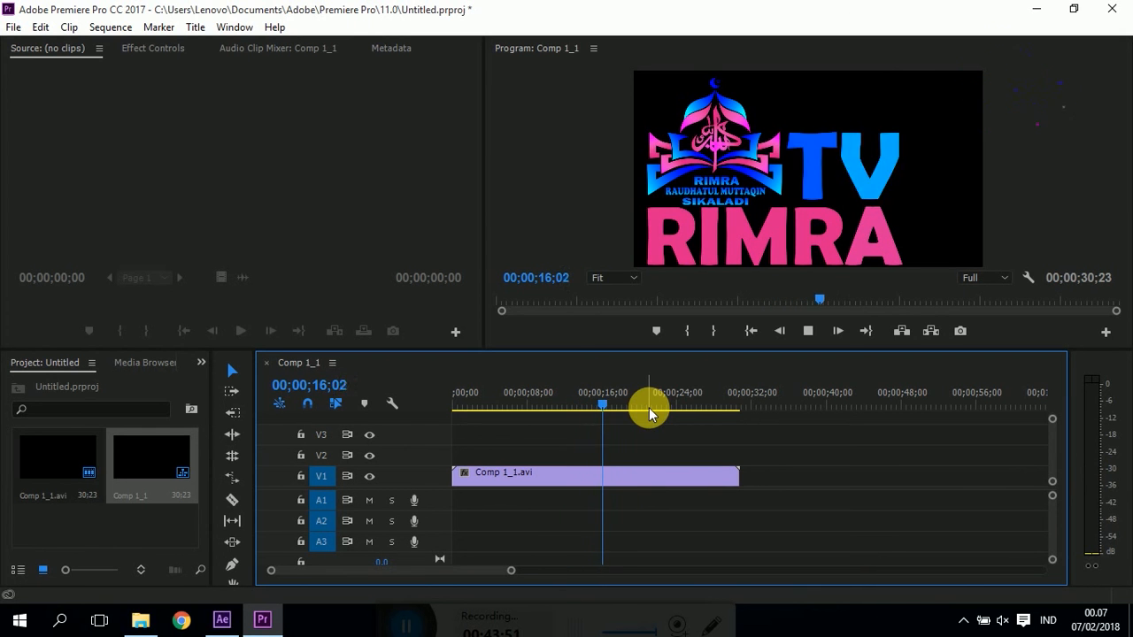
key(space)
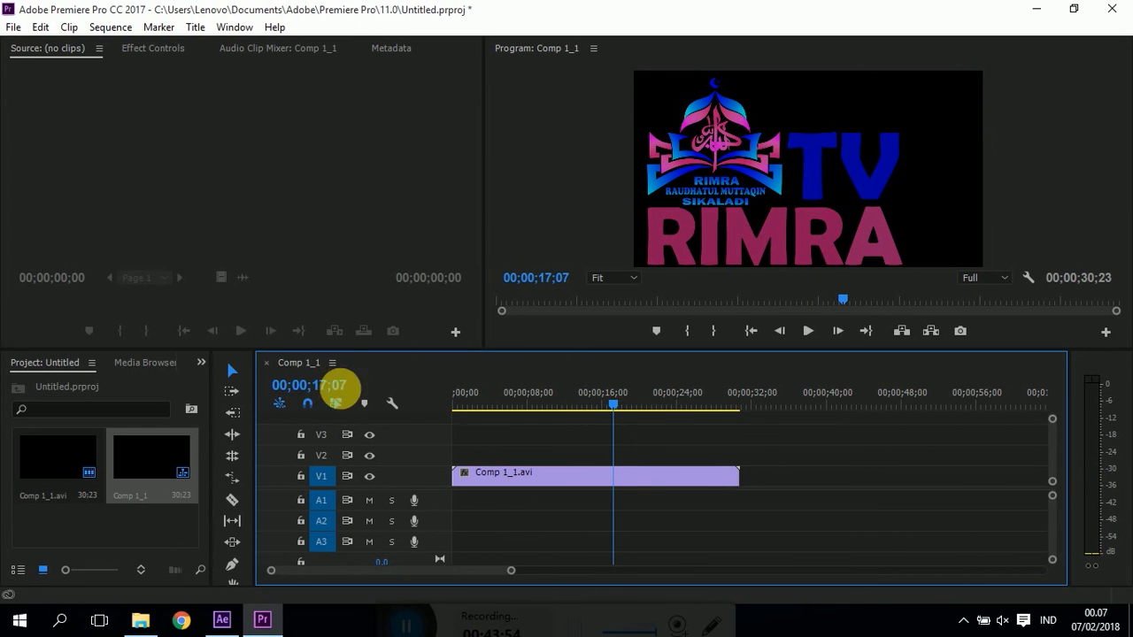
Bring the 20171007 video clip from New folder on drive D into the project, and undo its placement over Comp 1_1.avi on V1
click(141, 620)
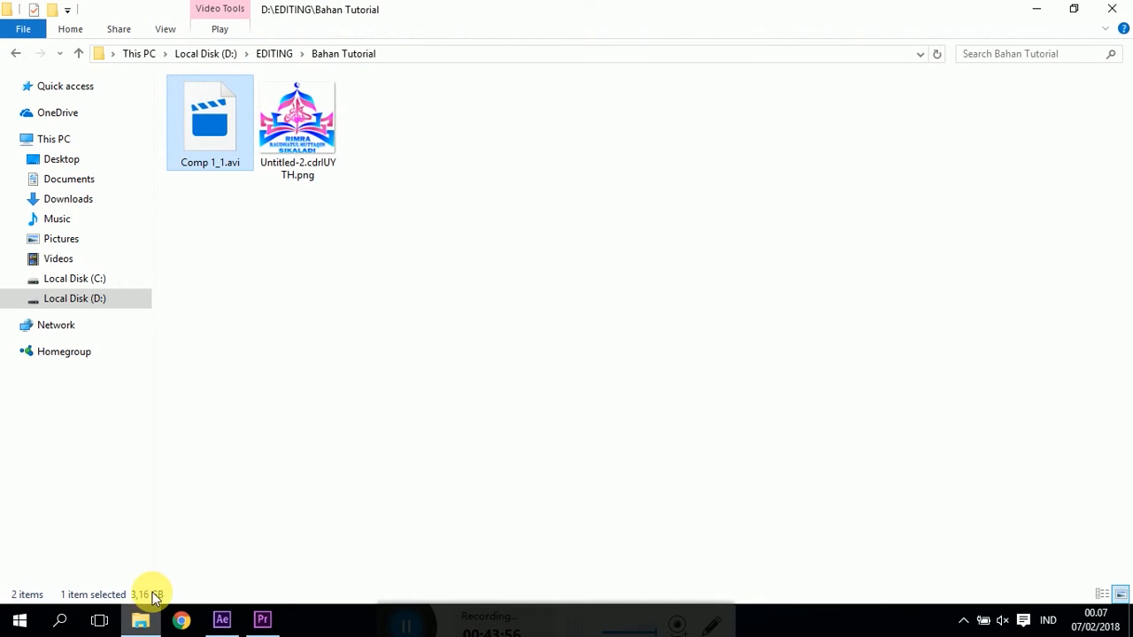
click(78, 53)
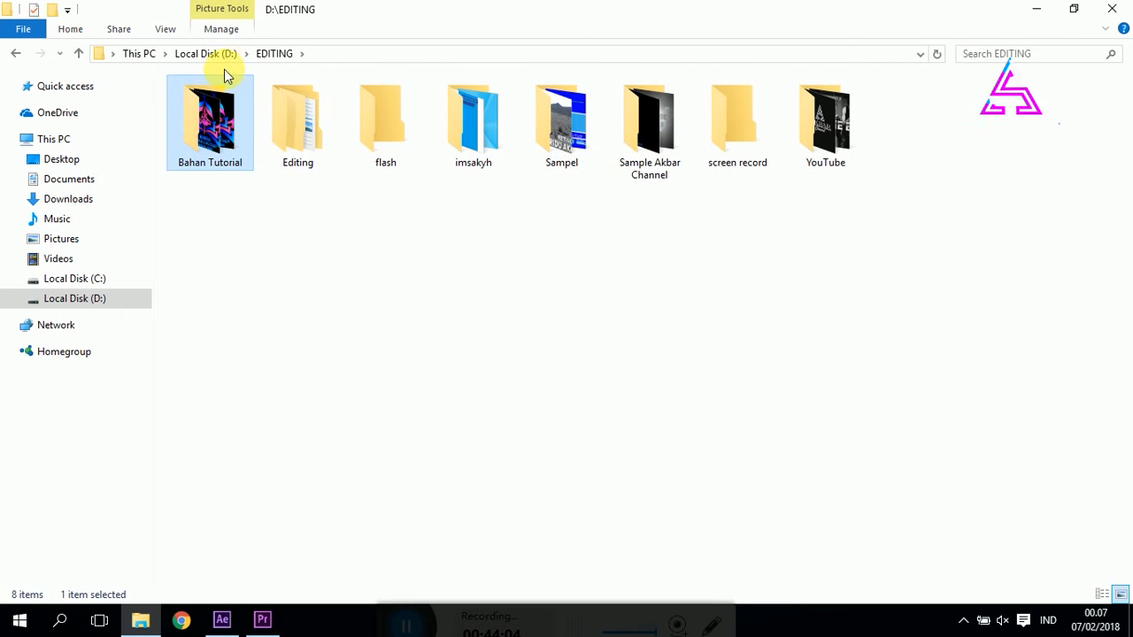
click(80, 53)
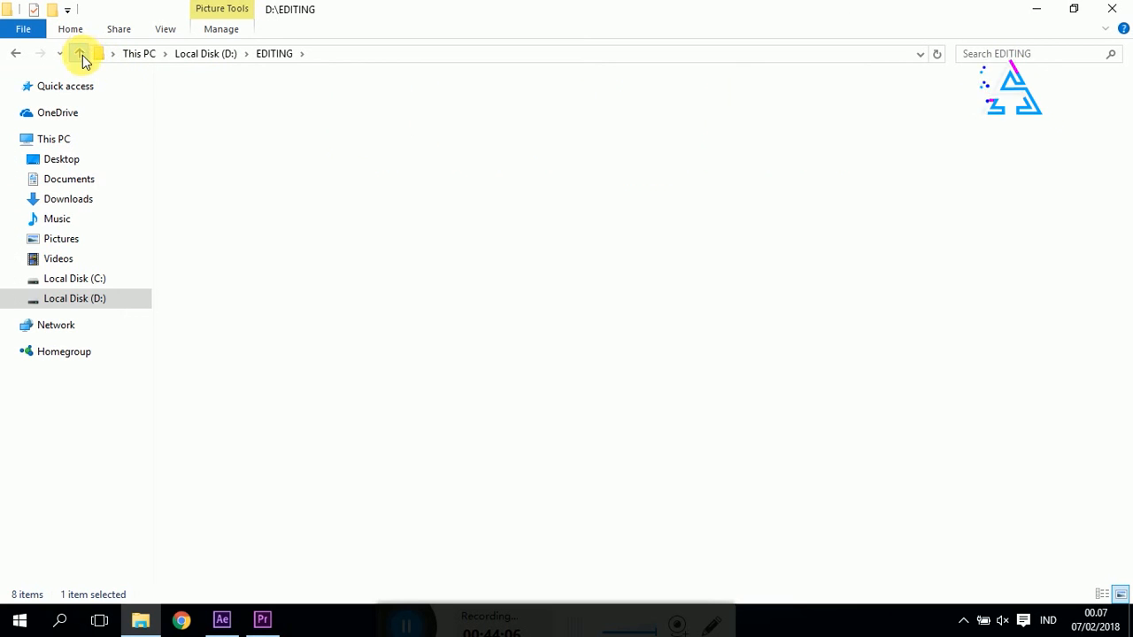
double_click(569, 142)
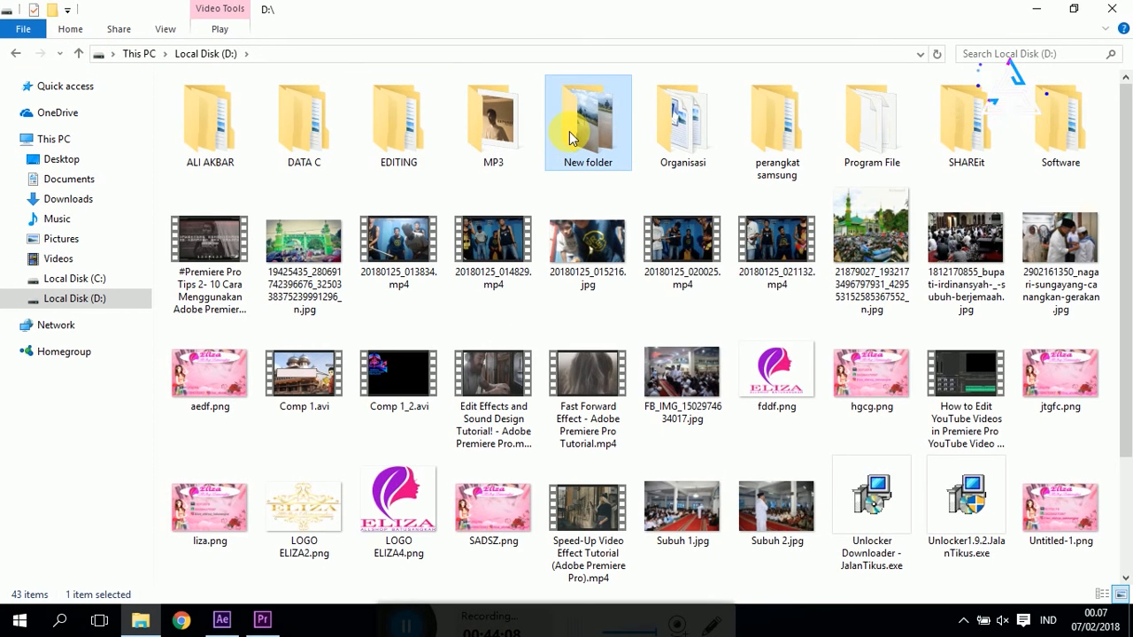
click(394, 146)
drag(394, 146, 468, 504)
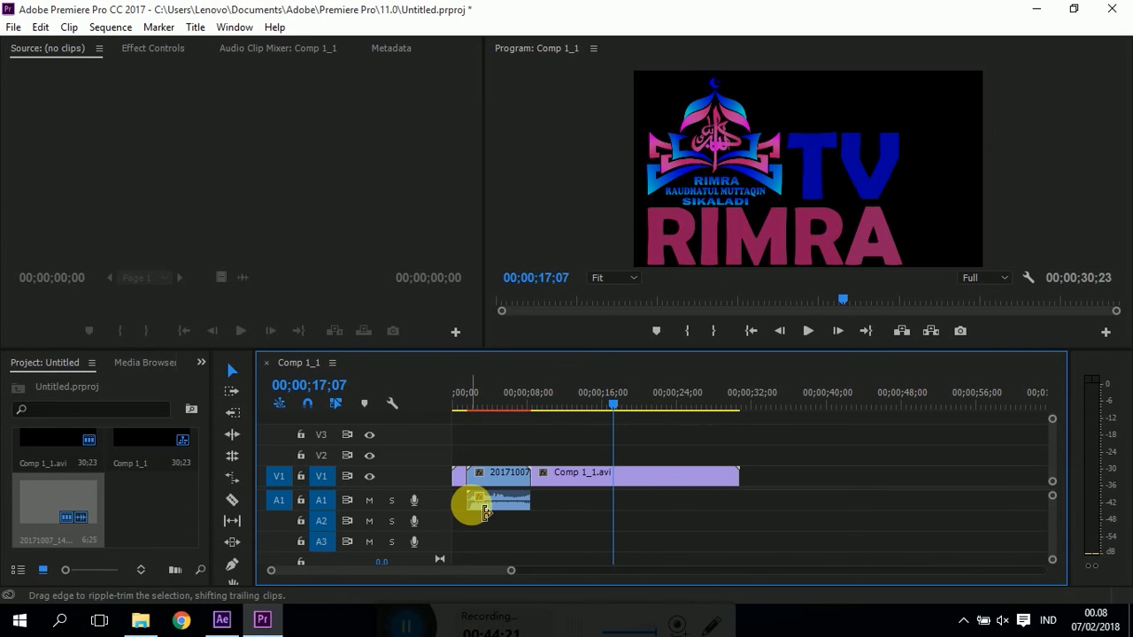
key(ctrl+z)
Place the 20171007 clip on V2 at the sequence start beneath Comp 1_1.avi on V3, and view the overlay at 00;00;01;21
drag(89, 502, 740, 544)
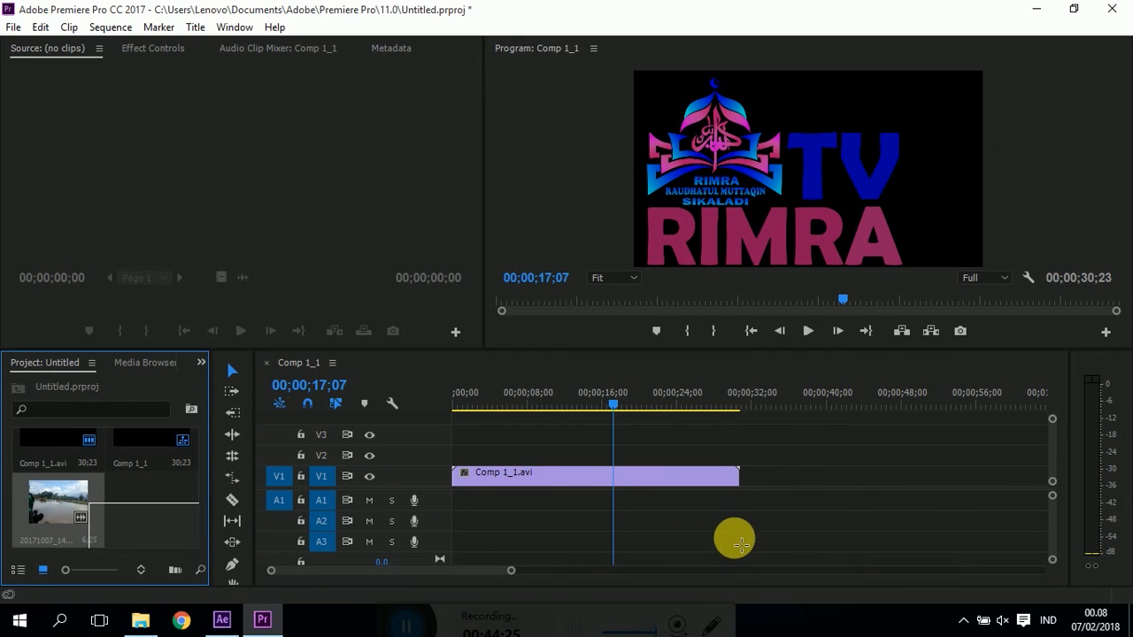
drag(219, 509, 771, 493)
click(548, 479)
drag(548, 467, 572, 455)
click(759, 475)
drag(788, 474, 469, 409)
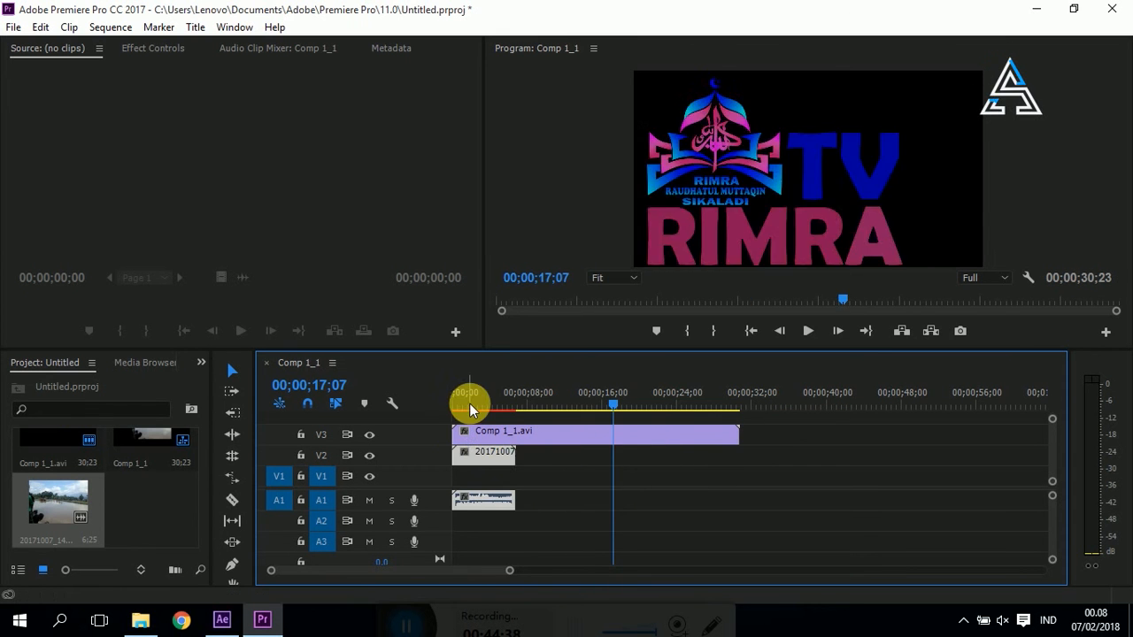
click(469, 409)
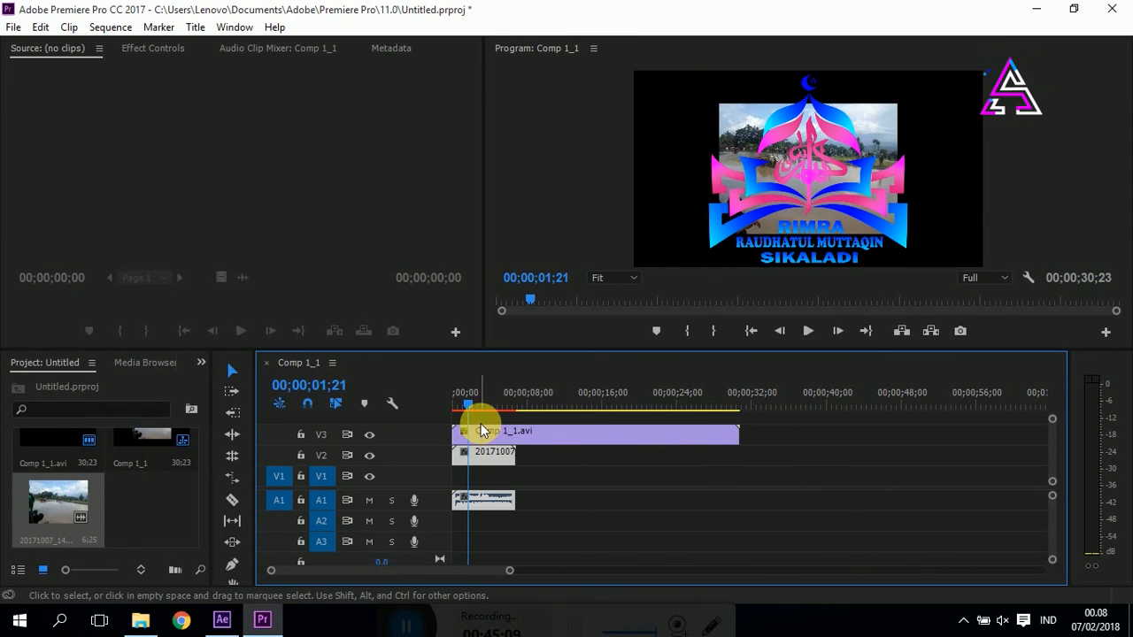
Scale the 20171007 clip on V2 to 205 so the footage fills the frame
click(153, 48)
drag(122, 149, 215, 149)
click(472, 408)
Paste four consecutive copies of the 20171007 clip on V1, starting at 00;00;06;12 near the end of the V2 clip
drag(473, 404, 514, 404)
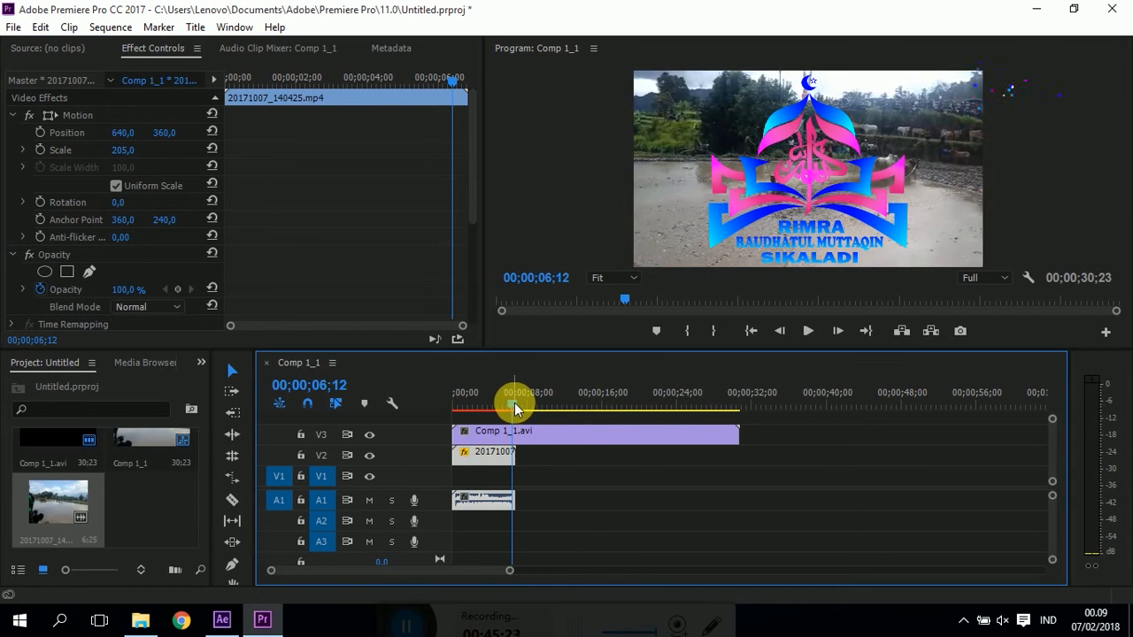
key(ctrl+v)
key(ctrl+v)
key(ctrl+v)
key(ctrl+v)
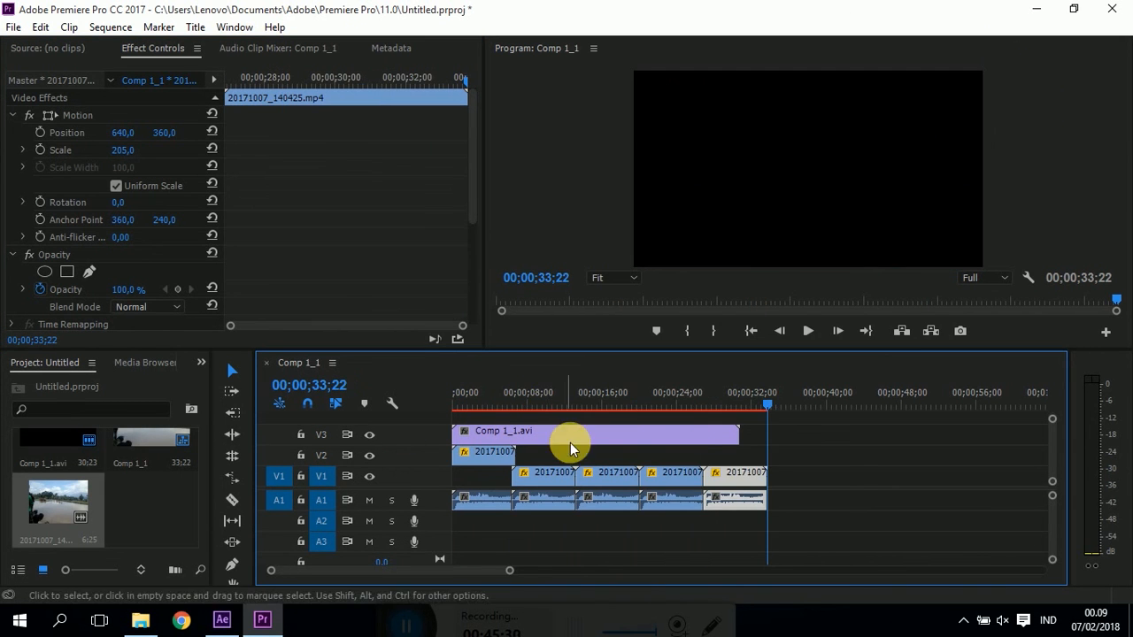
Cut the last 20171007 copy at the end of Comp 1_1.avi, delete the excess, and view the overlay at 00;00;21;16
key(c)
click(739, 495)
key(v)
key(Delete)
drag(530, 394, 654, 404)
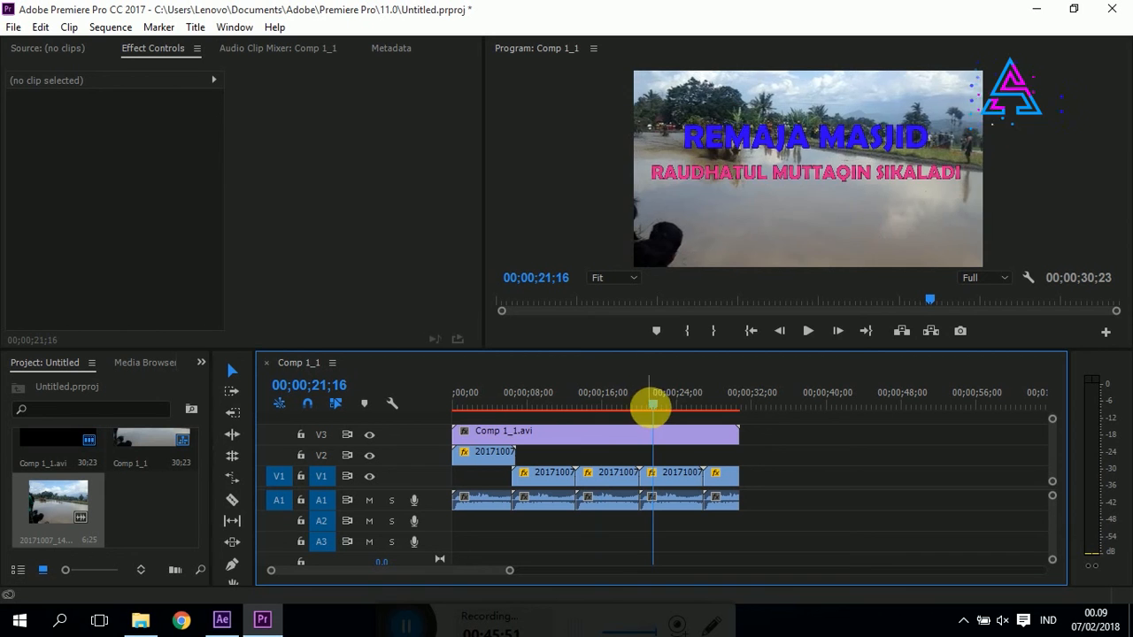
Scale Comp 1_1.avi to 16, place it at position 72, 108, and view the frame at 00;00;04;16
key(Home)
click(523, 429)
drag(124, 152, 86, 150)
click(495, 396)
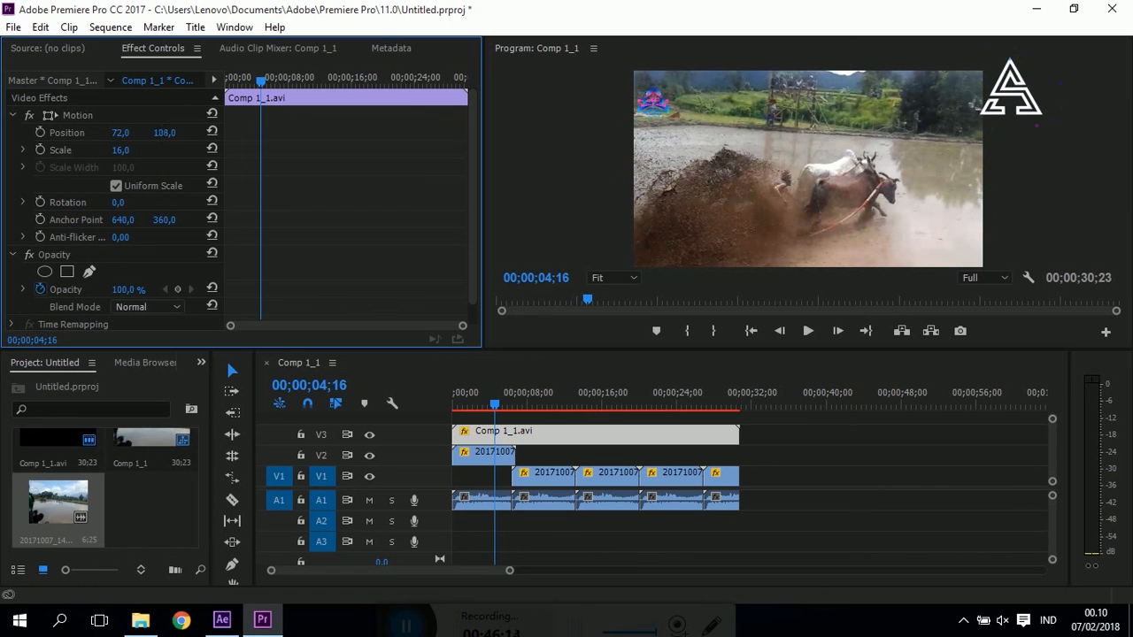
Set the vertical position of Comp 1_1.avi to 64 and play the sequence from its start
click(432, 415)
key(Home)
key(space)
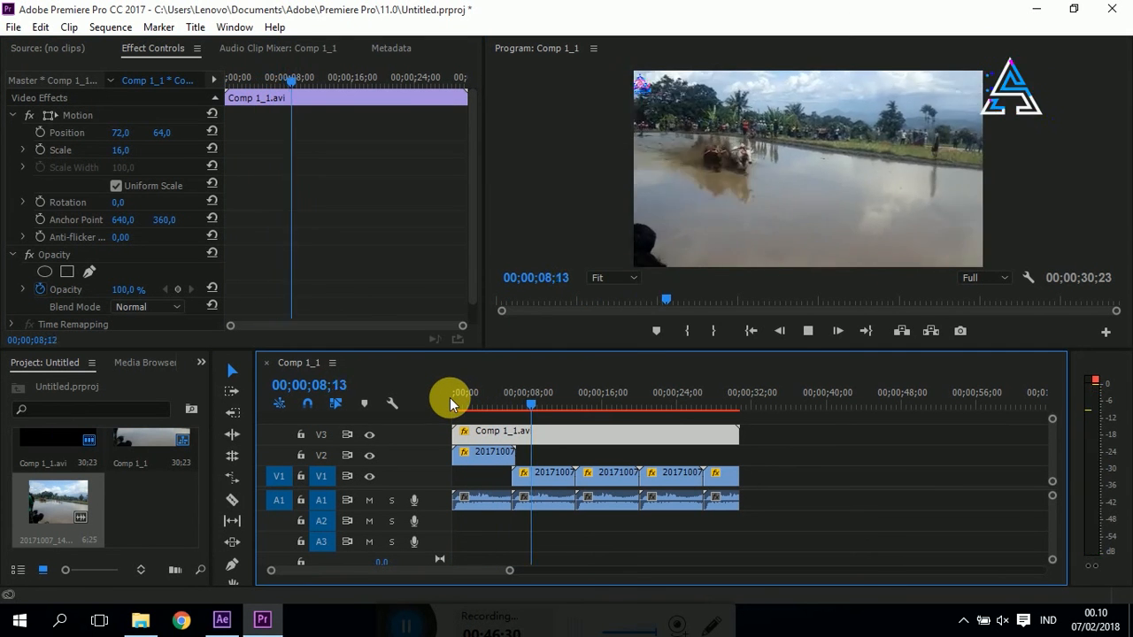
key(space)
key(space)
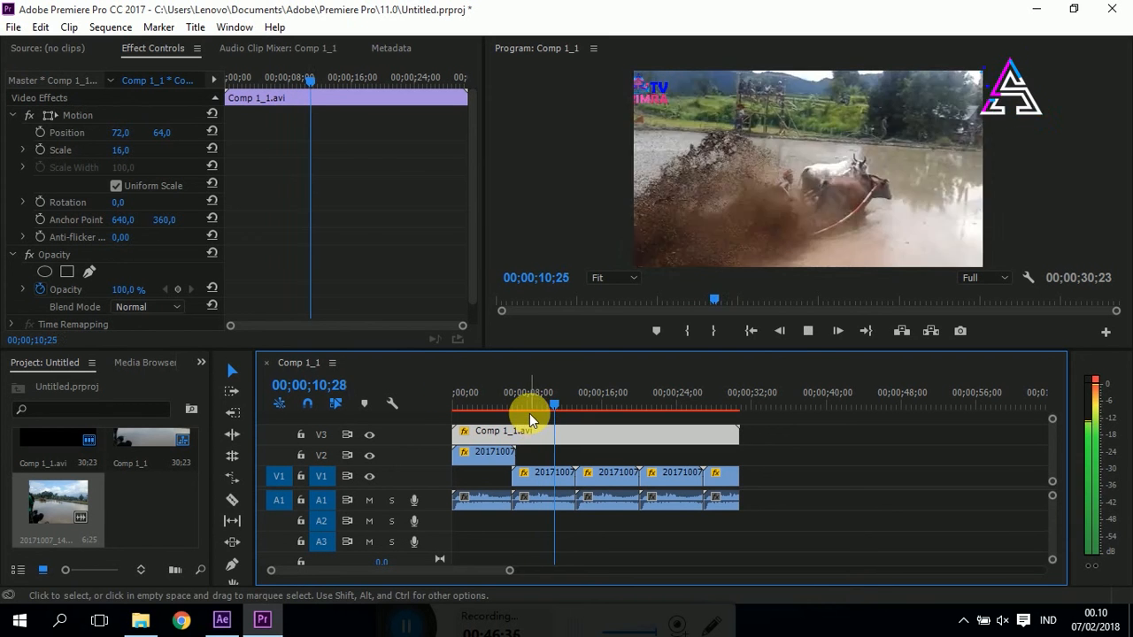
Set the horizontal position of Comp 1_1.avi to 101 and replay the sequence from its start to check the corner logo
key(space)
drag(120, 132, 128, 132)
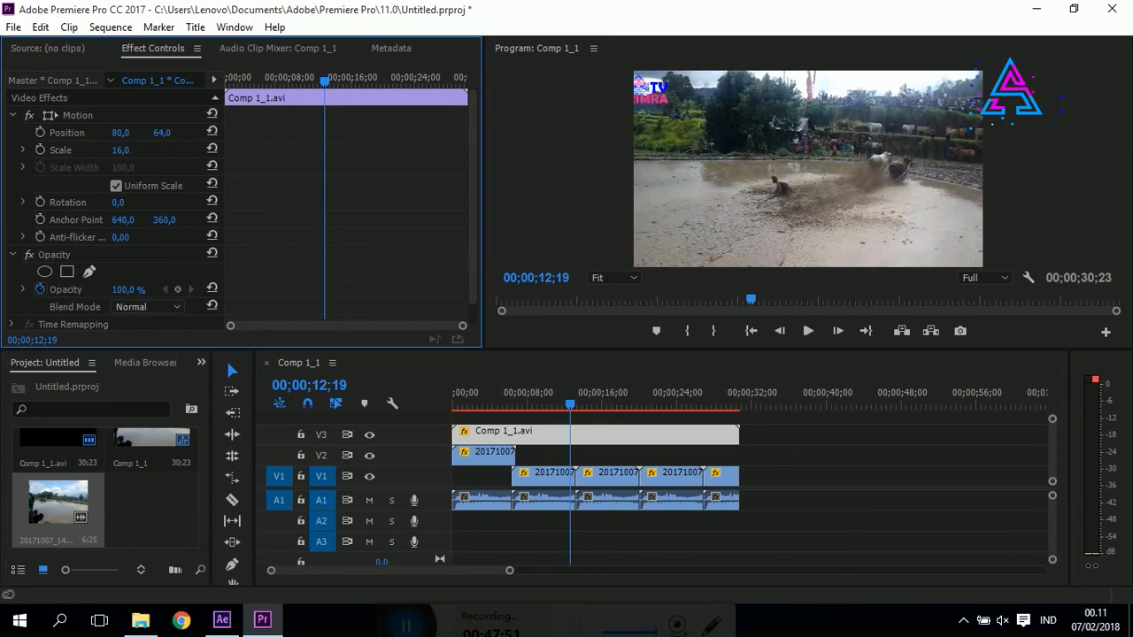
click(425, 399)
key(Home)
key(space)
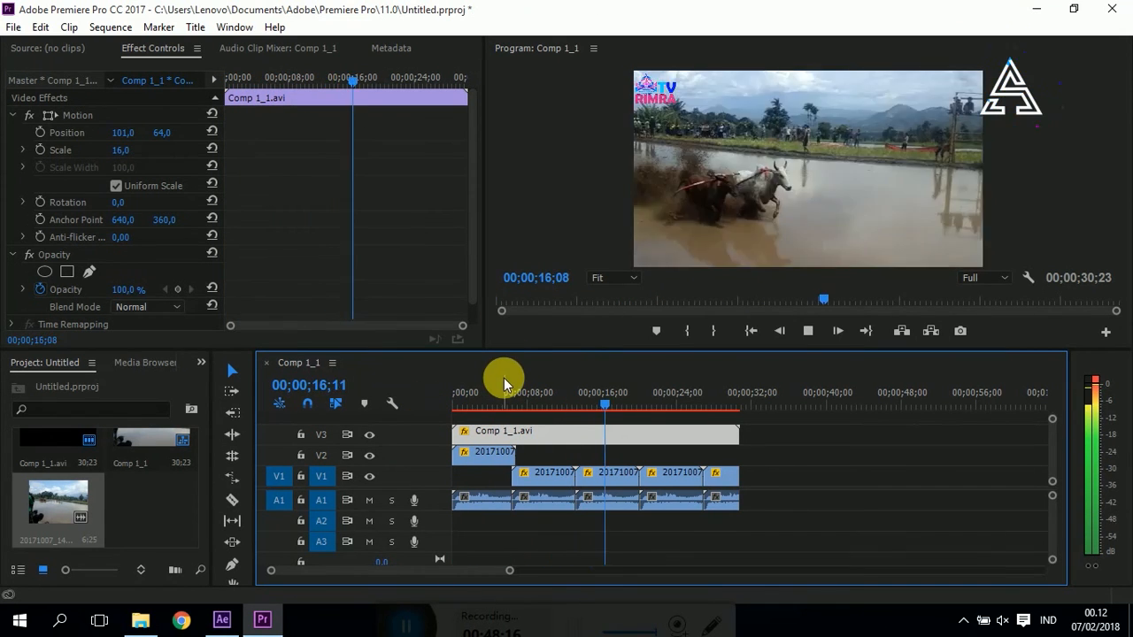
key(space)
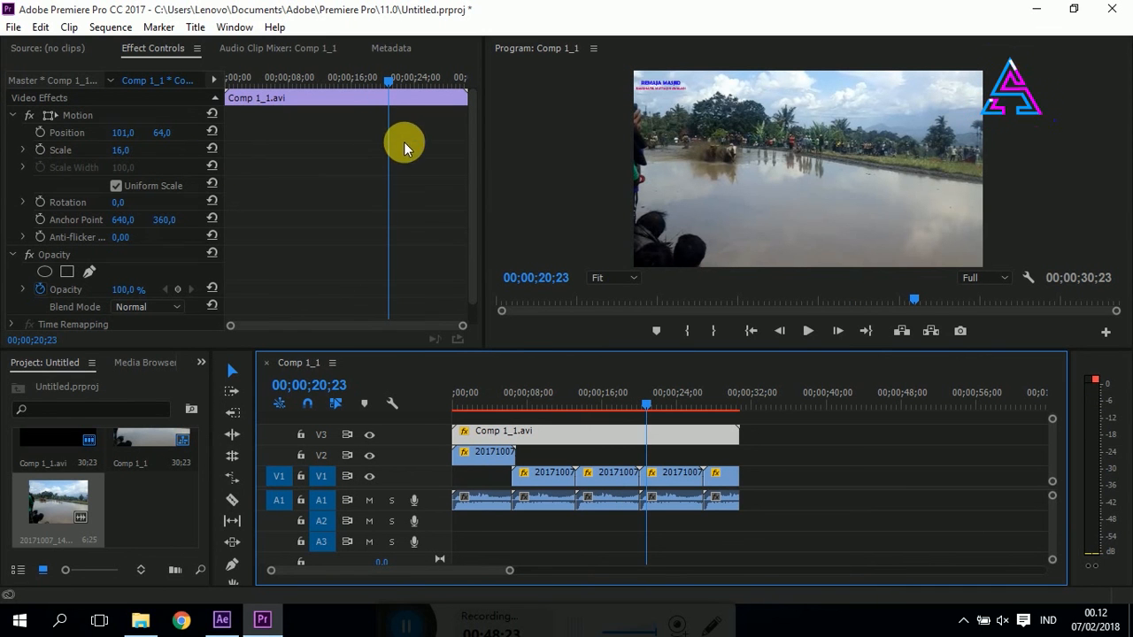
mouse_move(156, 618)
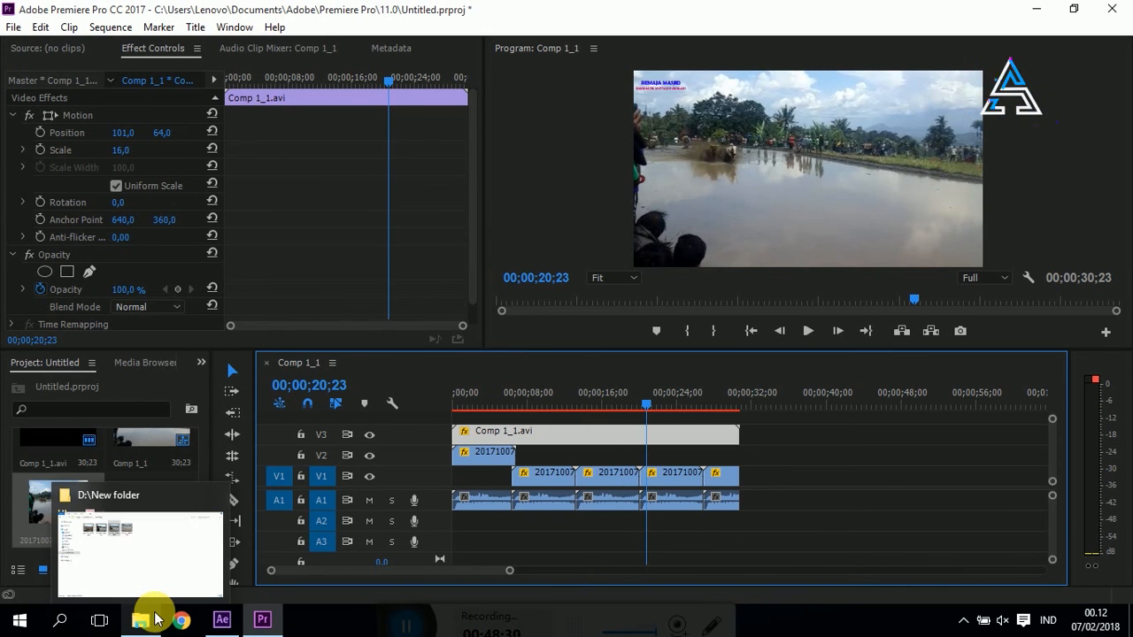
click(963, 620)
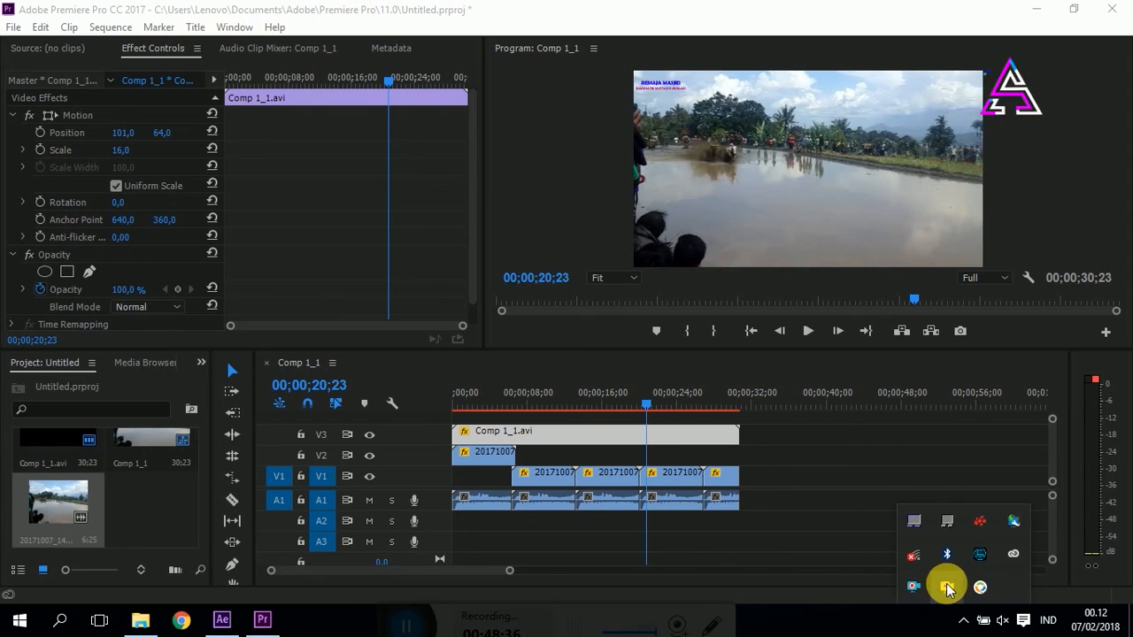
click(947, 588)
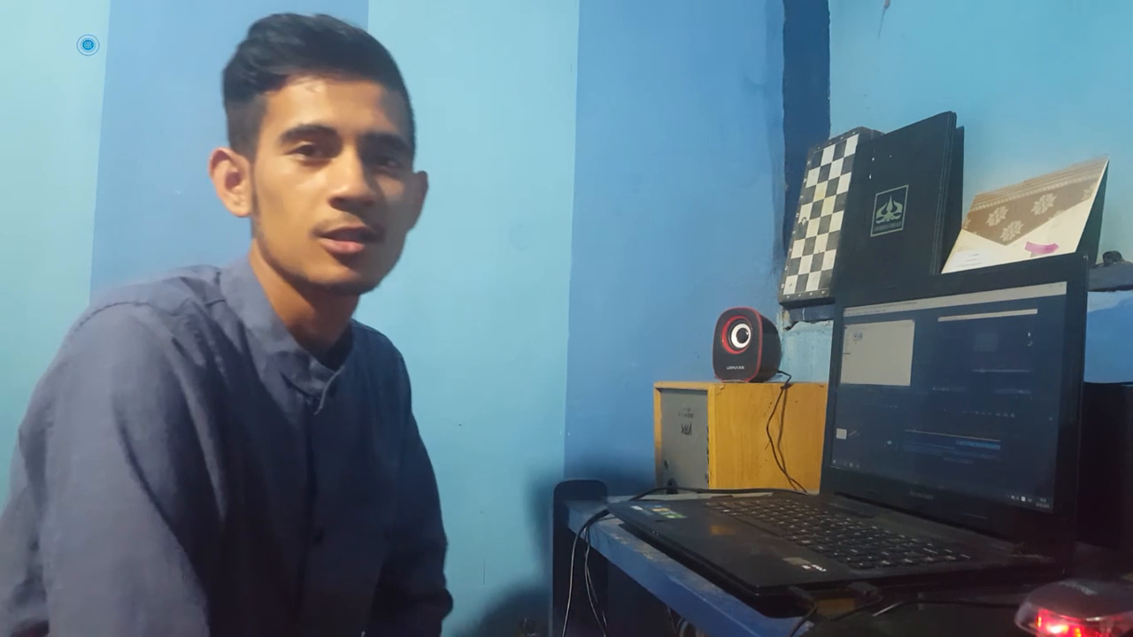